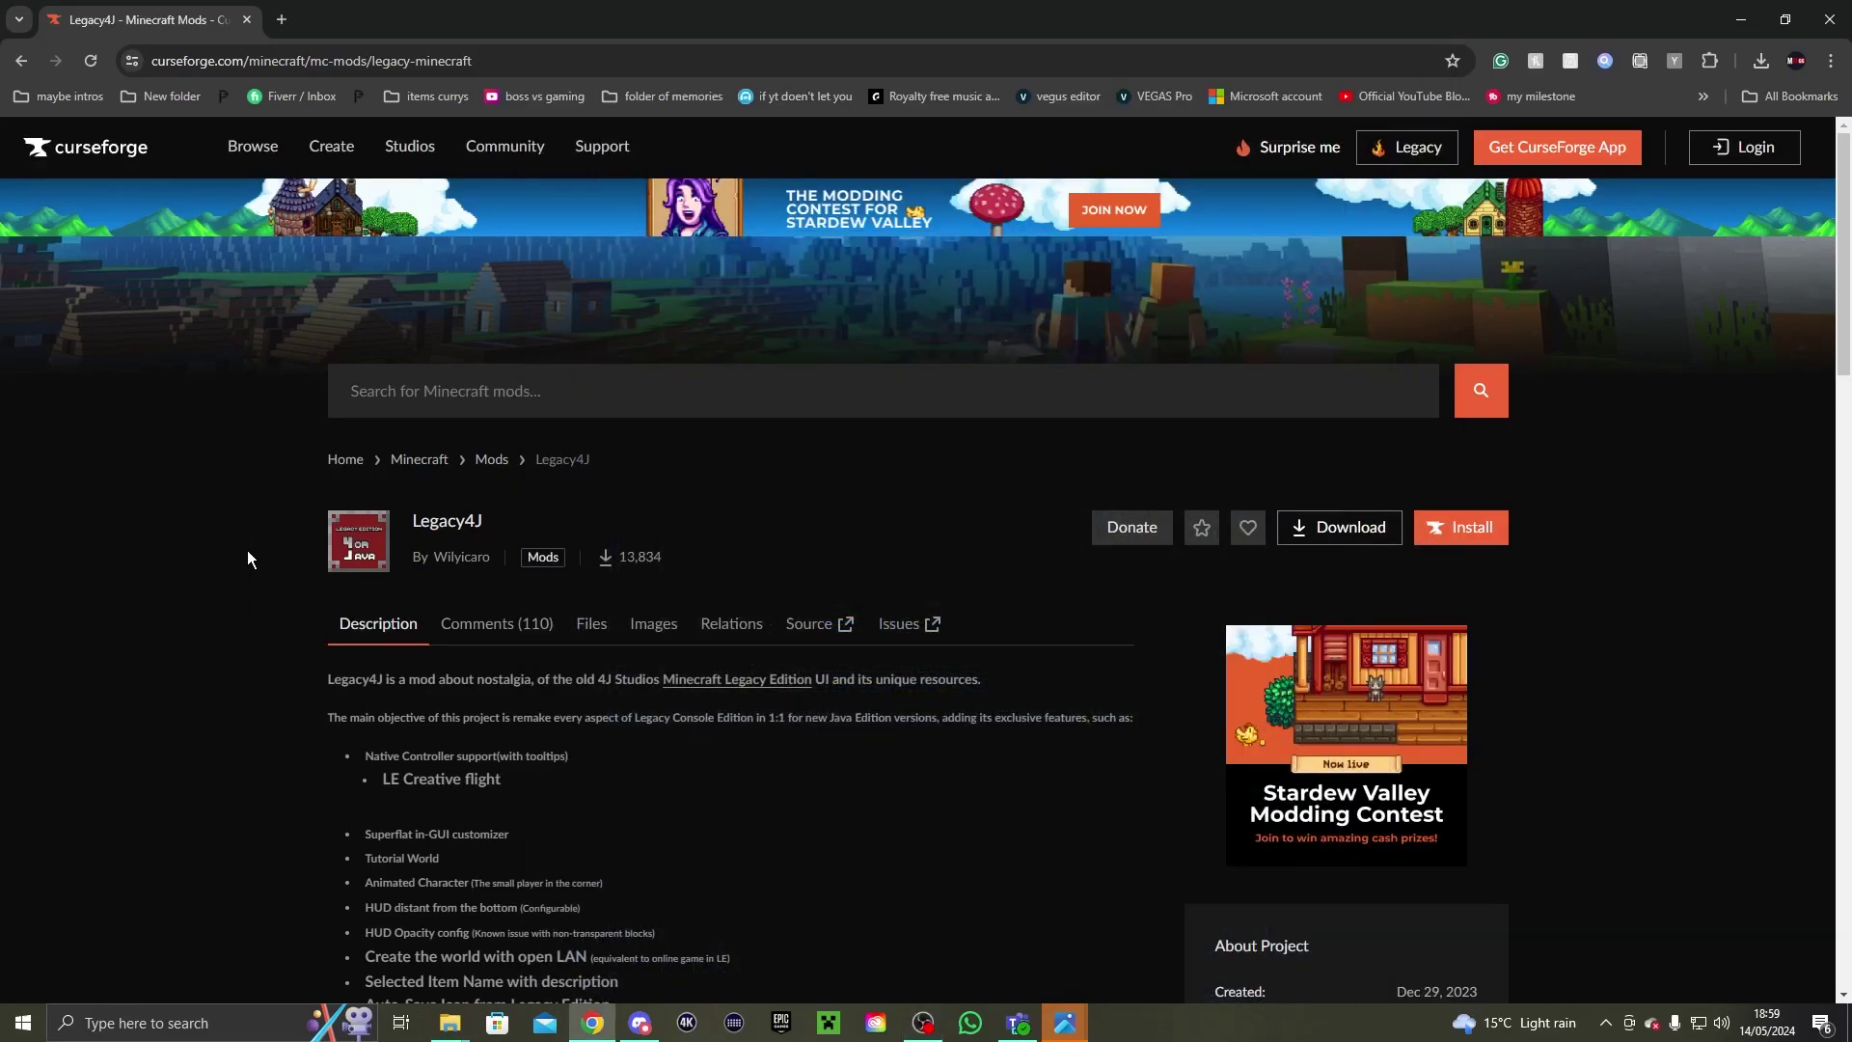
# Send the first Legacy4J file in the Files list, the Forge 1.20.4 build, to the CurseForge app
pyautogui.moveTo(414, 521); pyautogui.dragTo(492, 531)
pyautogui.click(484, 523)
pyautogui.click(591, 623)
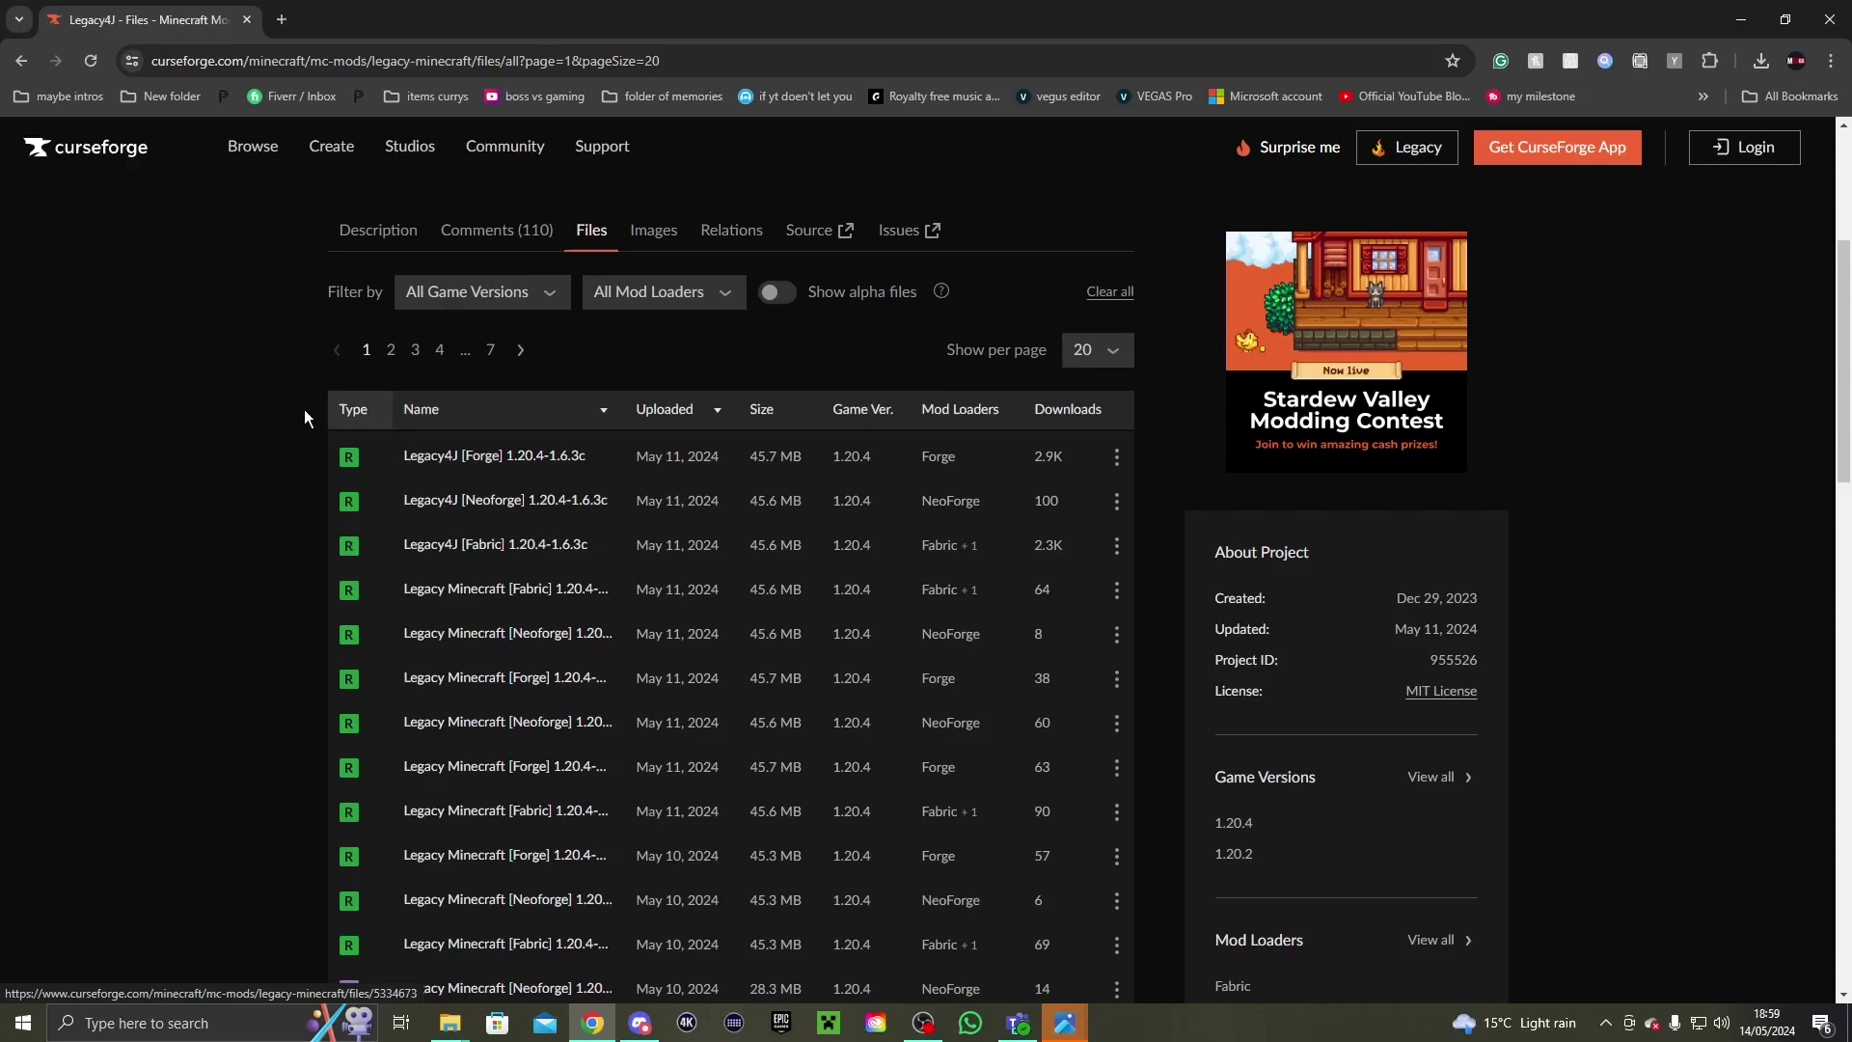
pyautogui.click(1118, 457)
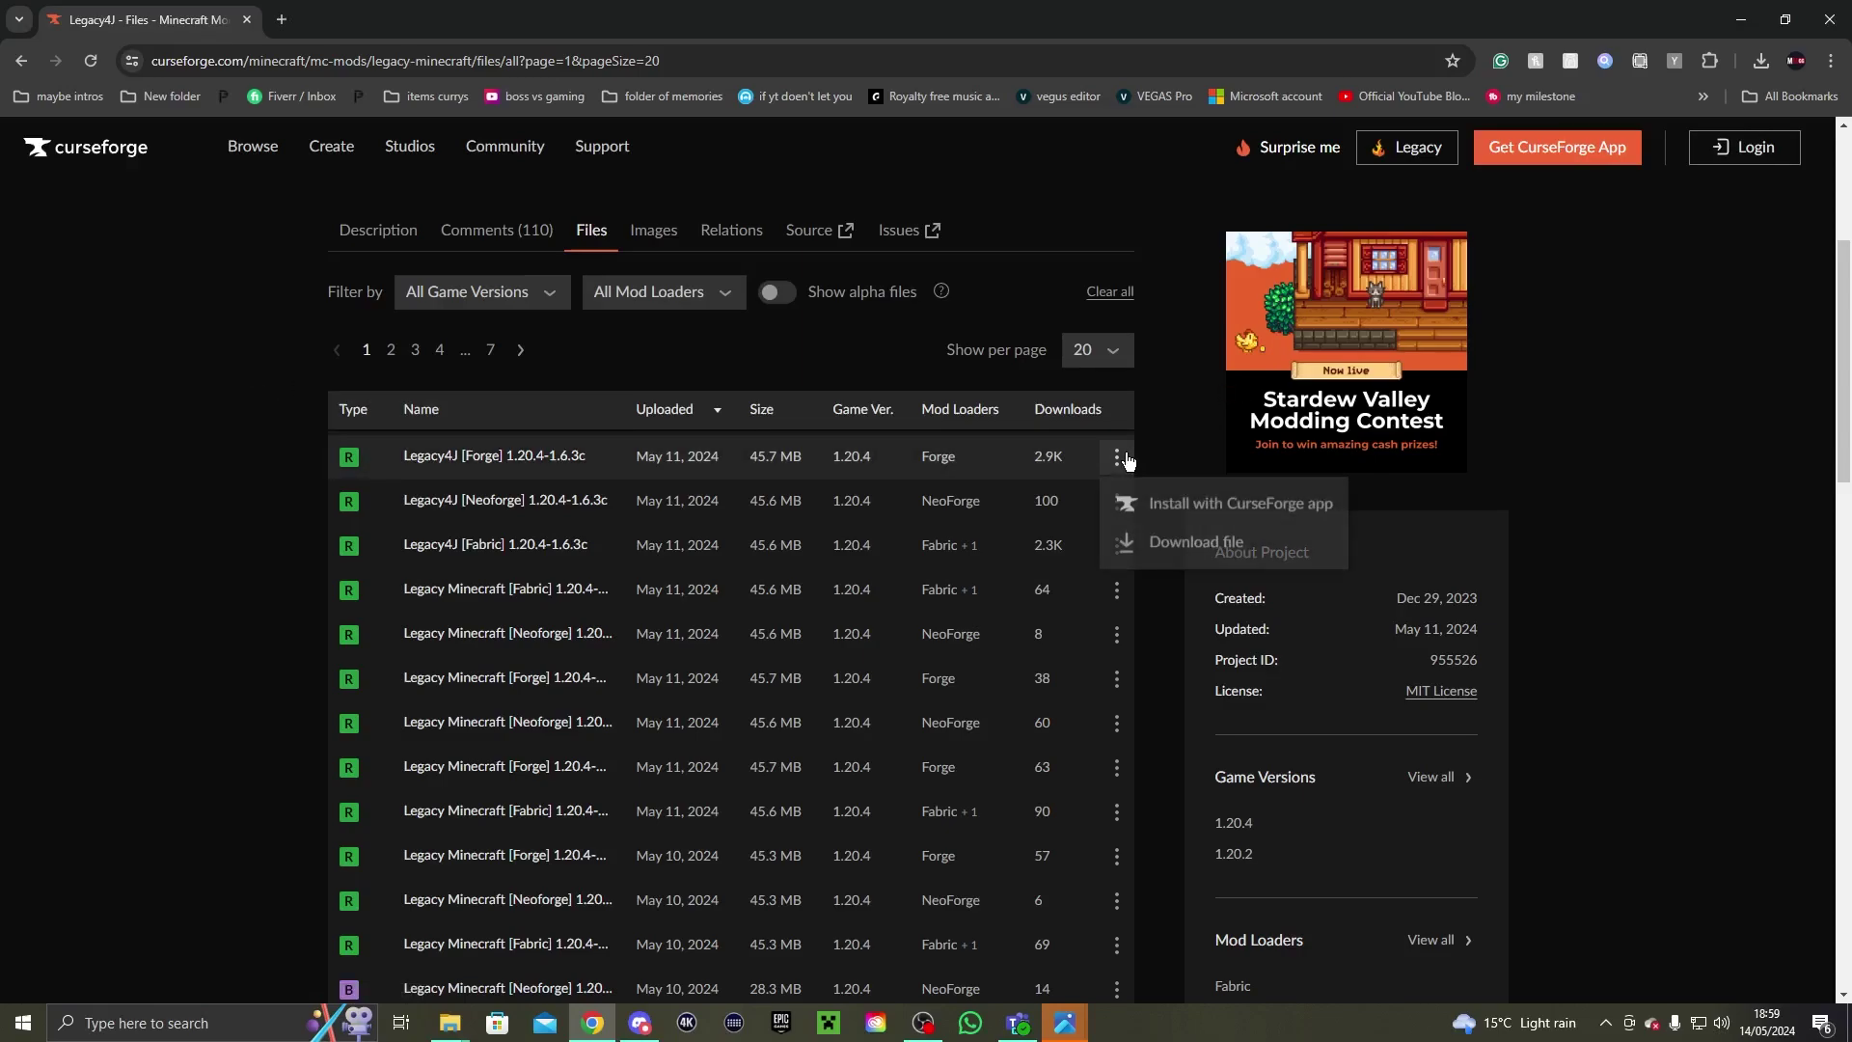
pyautogui.click(1136, 516)
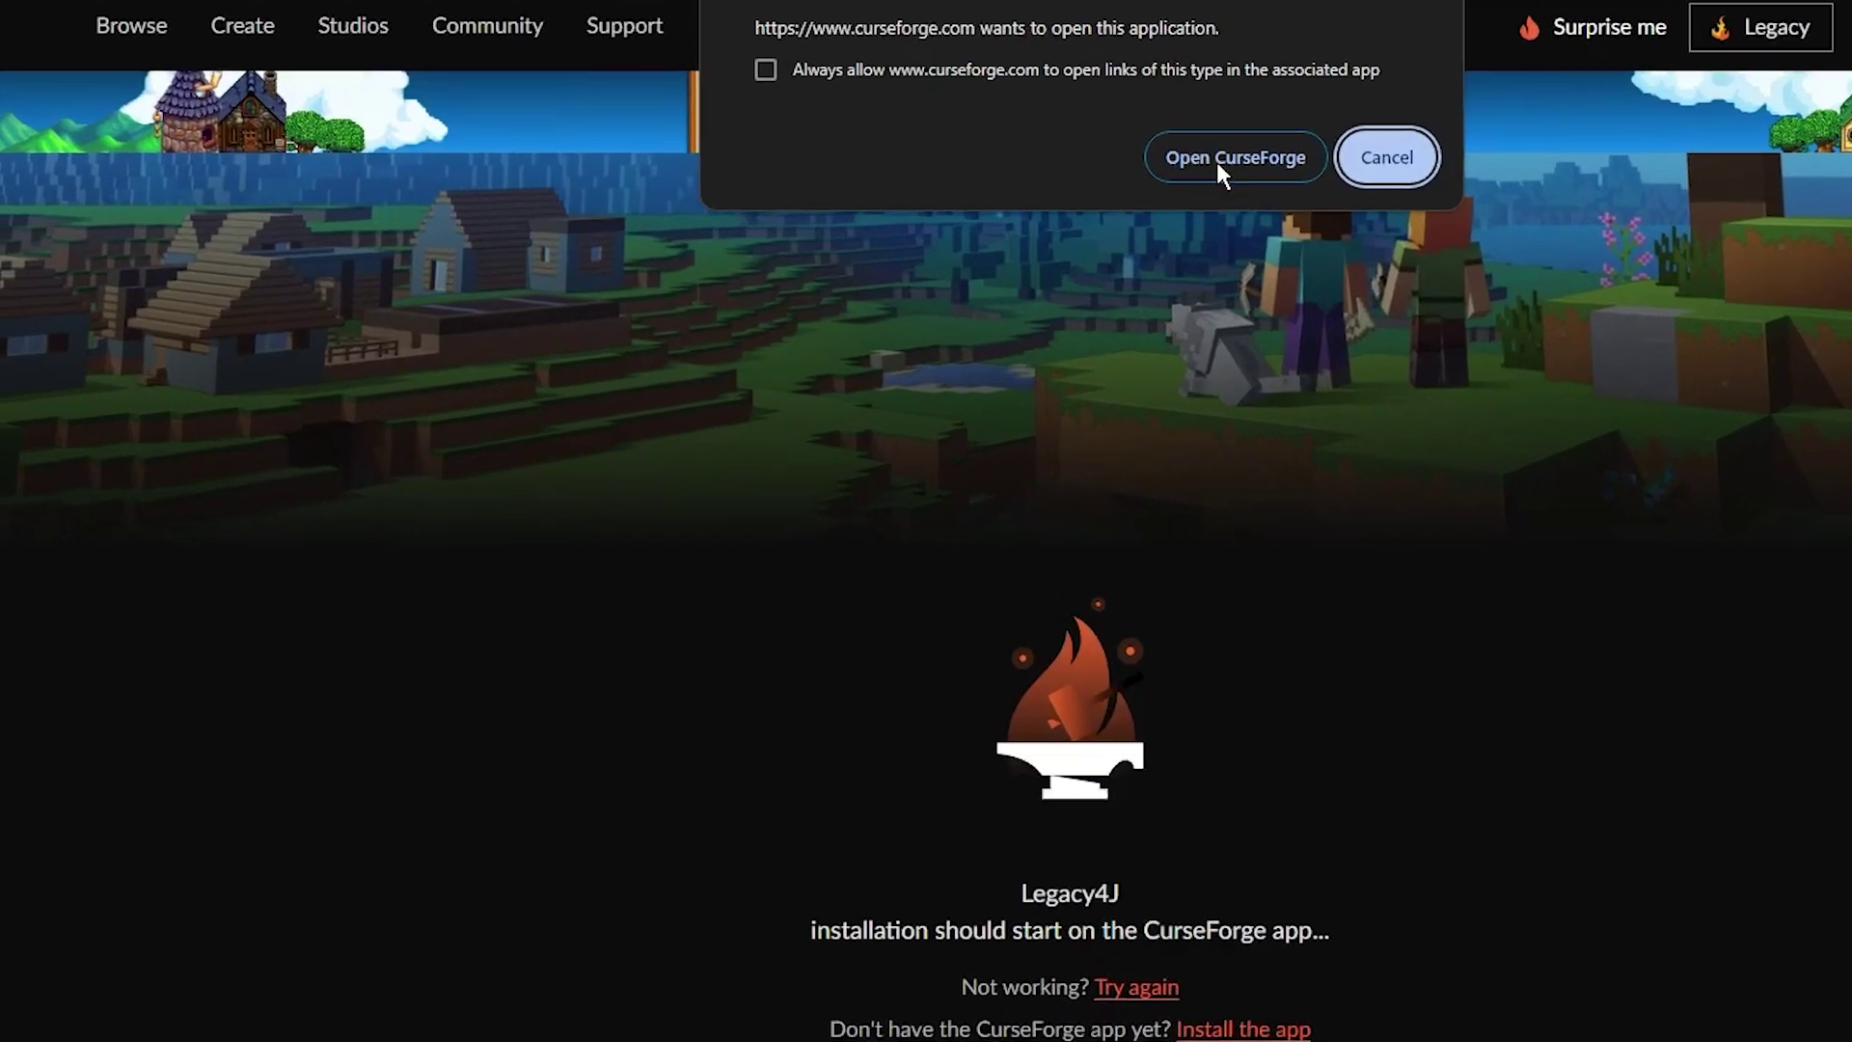
pyautogui.click(1223, 160)
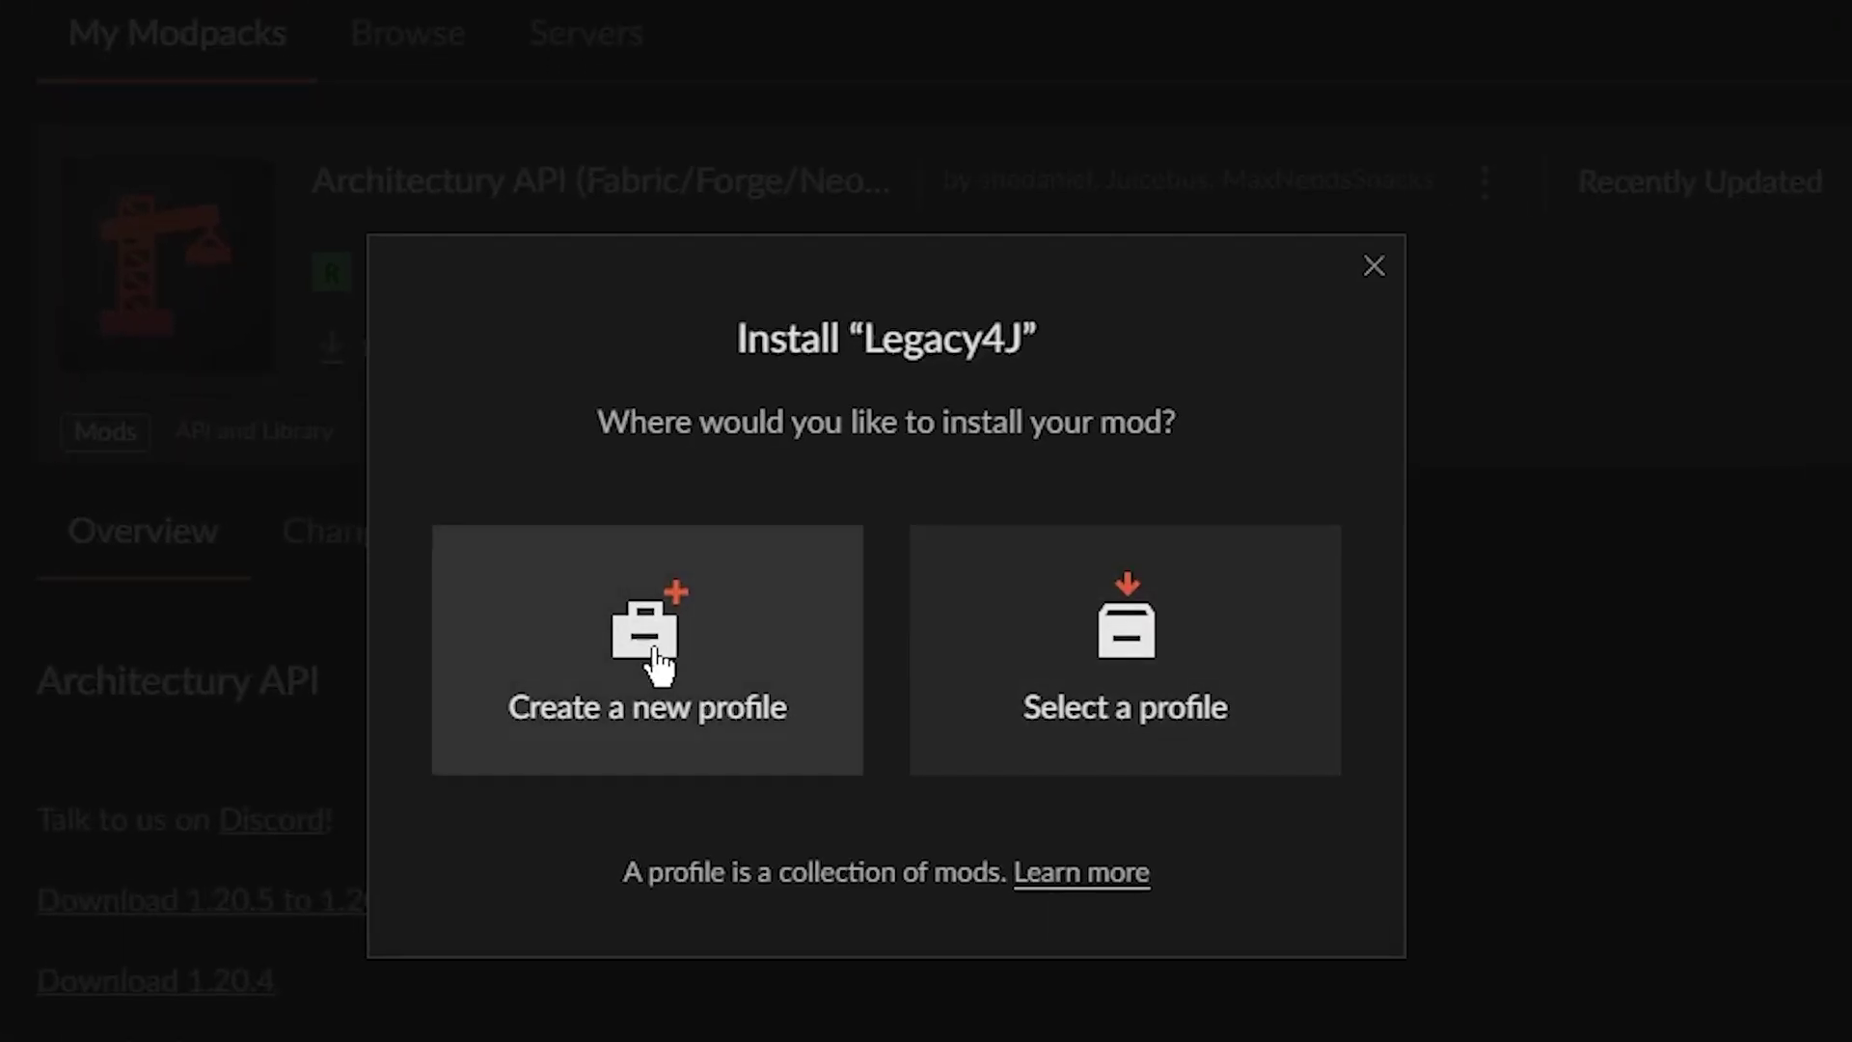
# Create a new profile named 'Legacy' and open it from the Minecraft profiles list
pyautogui.click(656, 654)
pyautogui.write('Le')
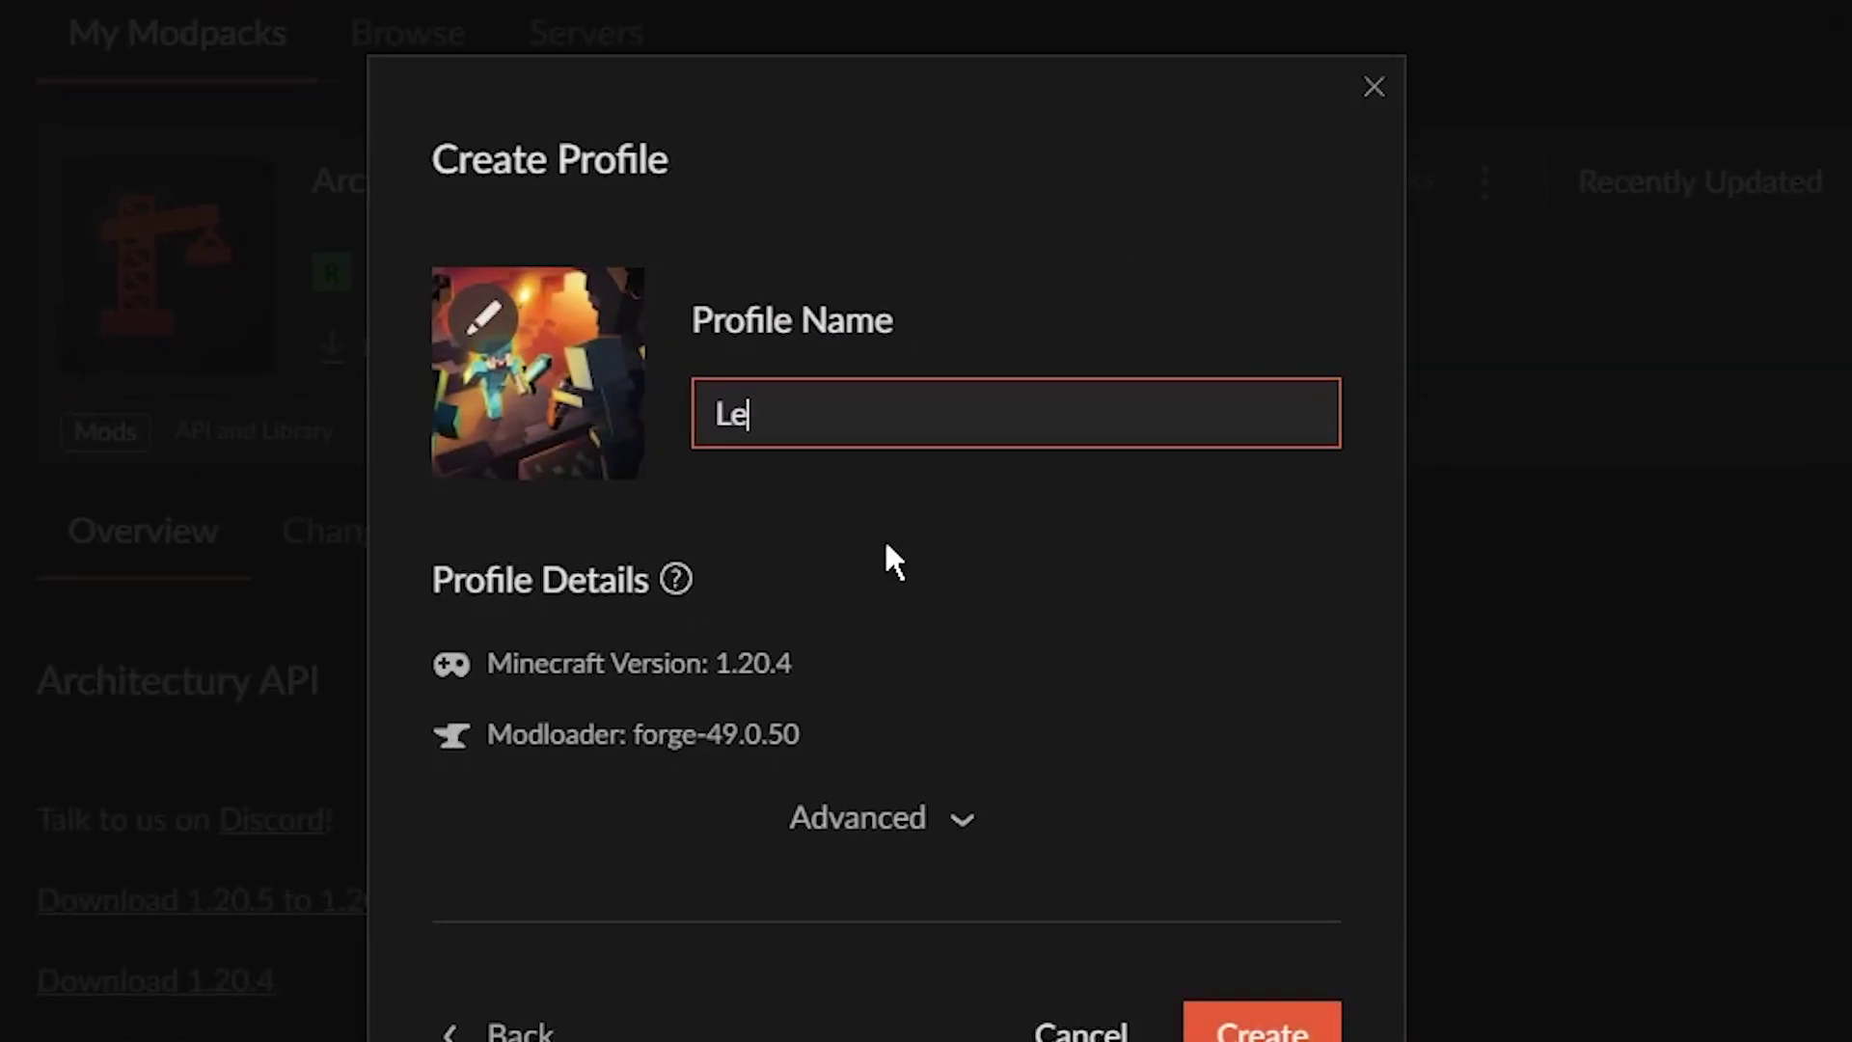
pyautogui.write('gacy')
pyautogui.click(1189, 979)
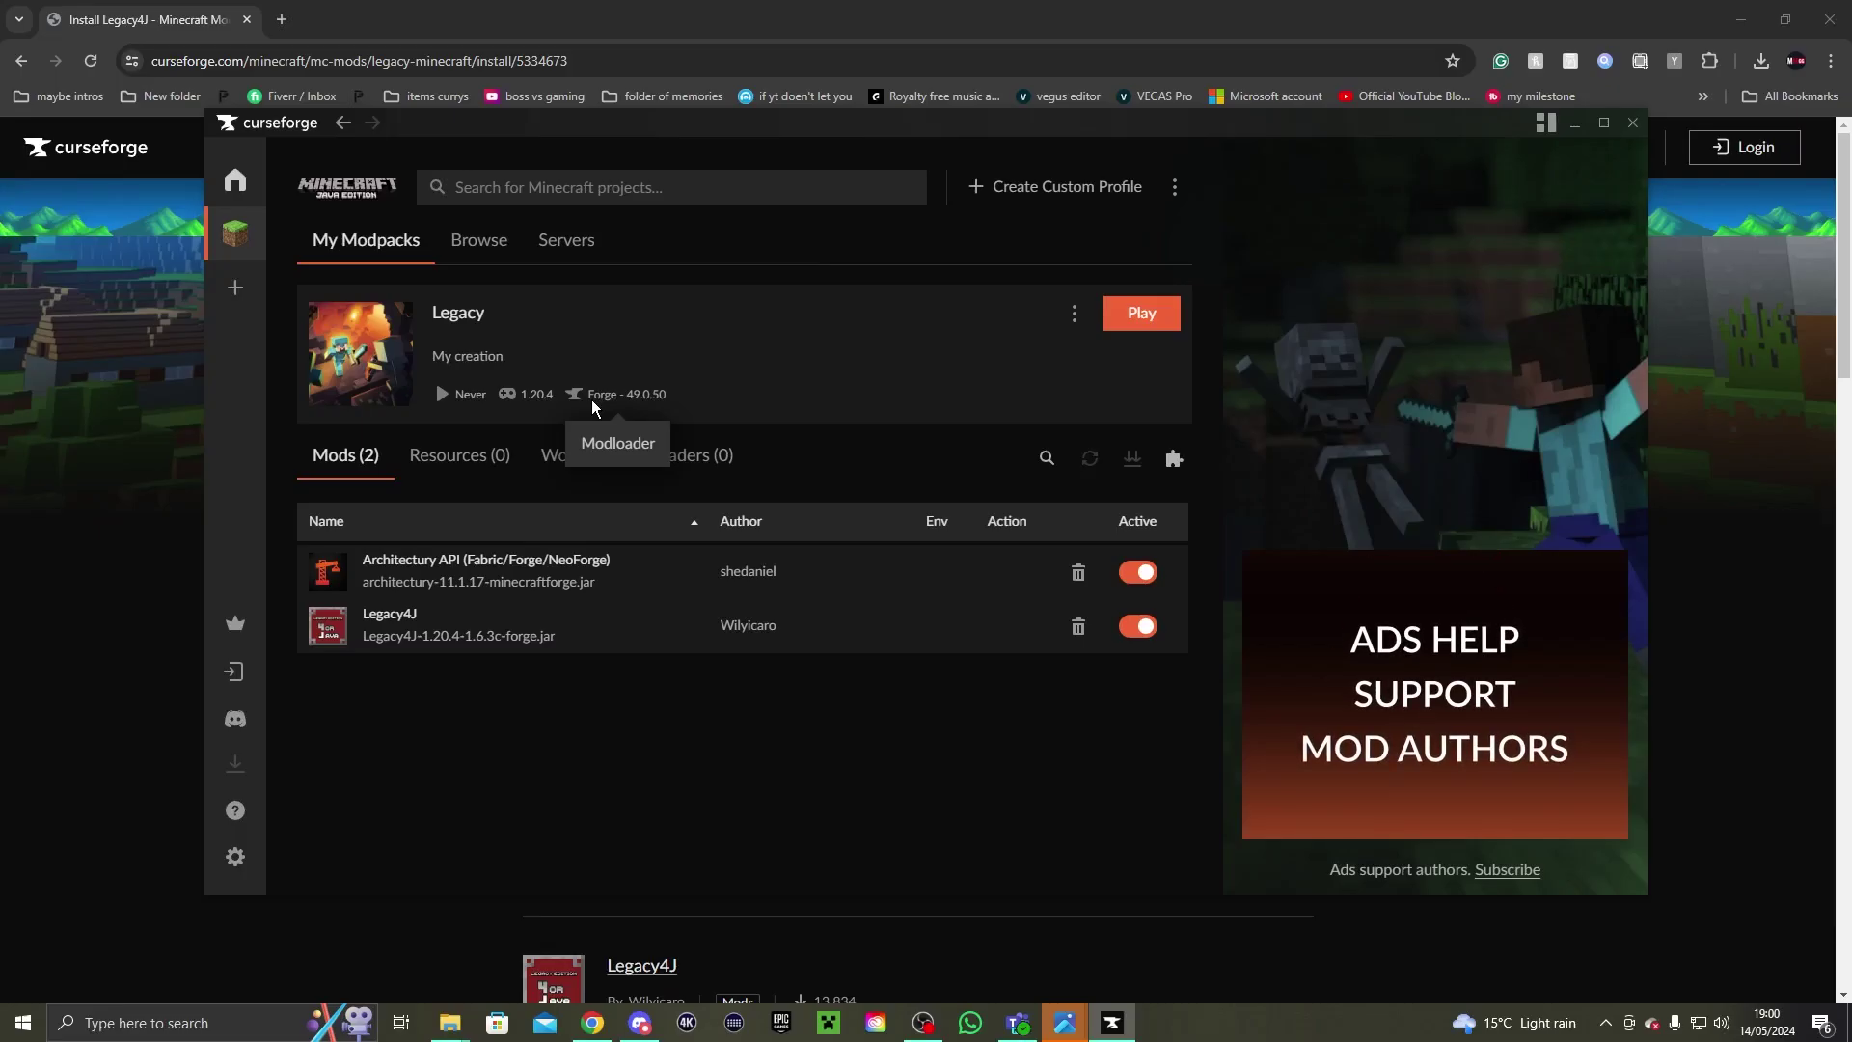
pyautogui.click(247, 253)
pyautogui.click(407, 477)
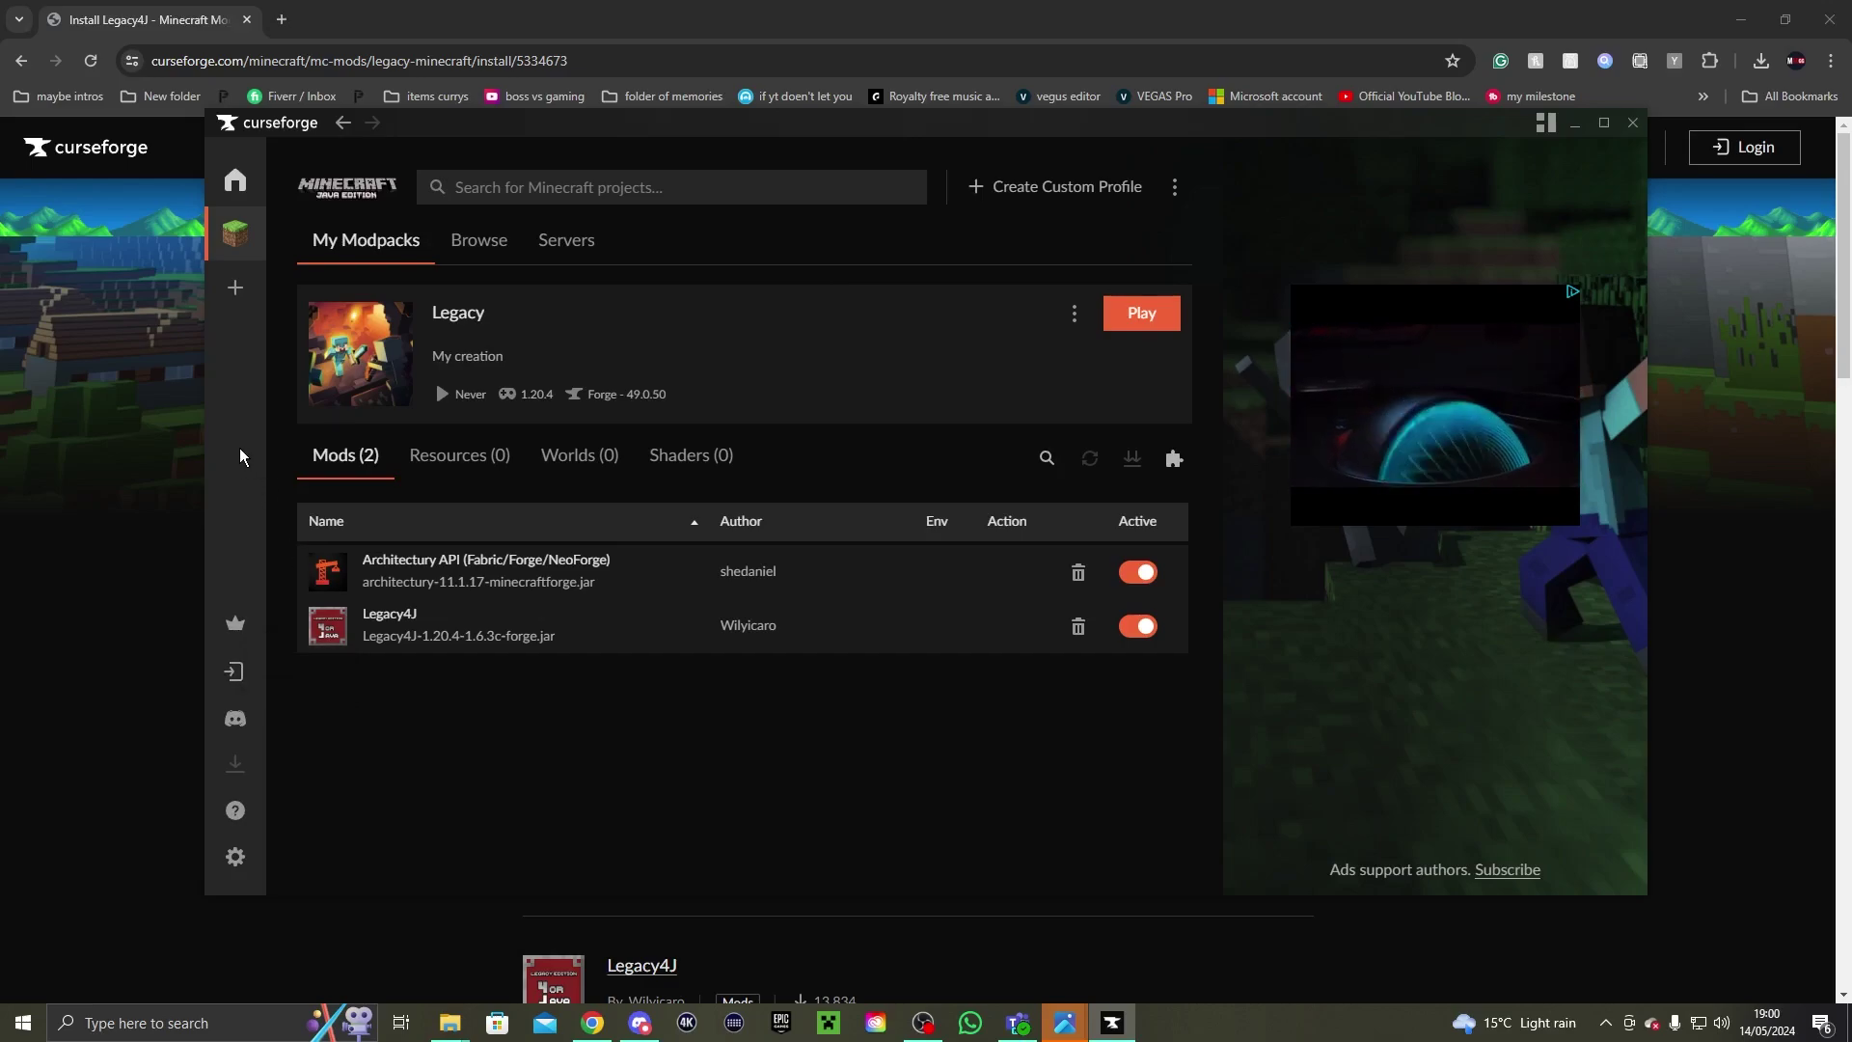
# Return to the Legacy4J files list and search 'download minecraft' for Fabric in a new tab
pyautogui.click(154, 466)
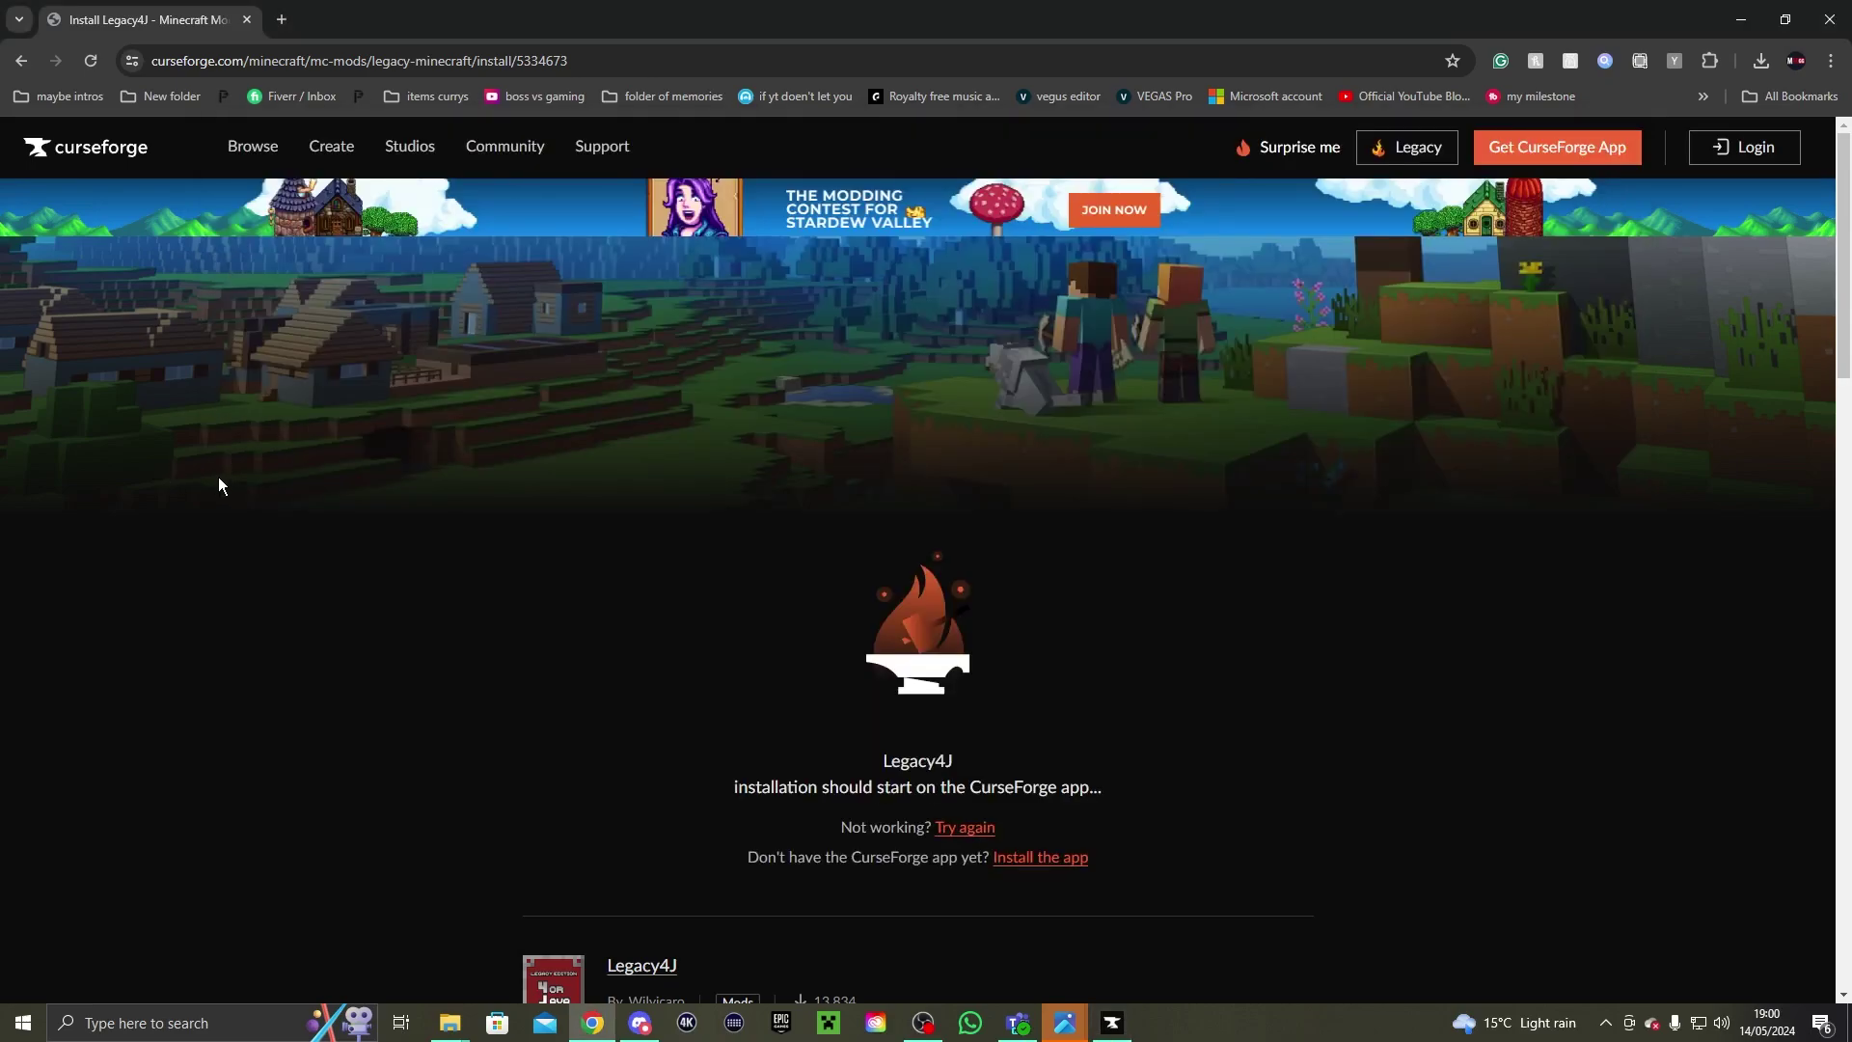
pyautogui.click(20, 61)
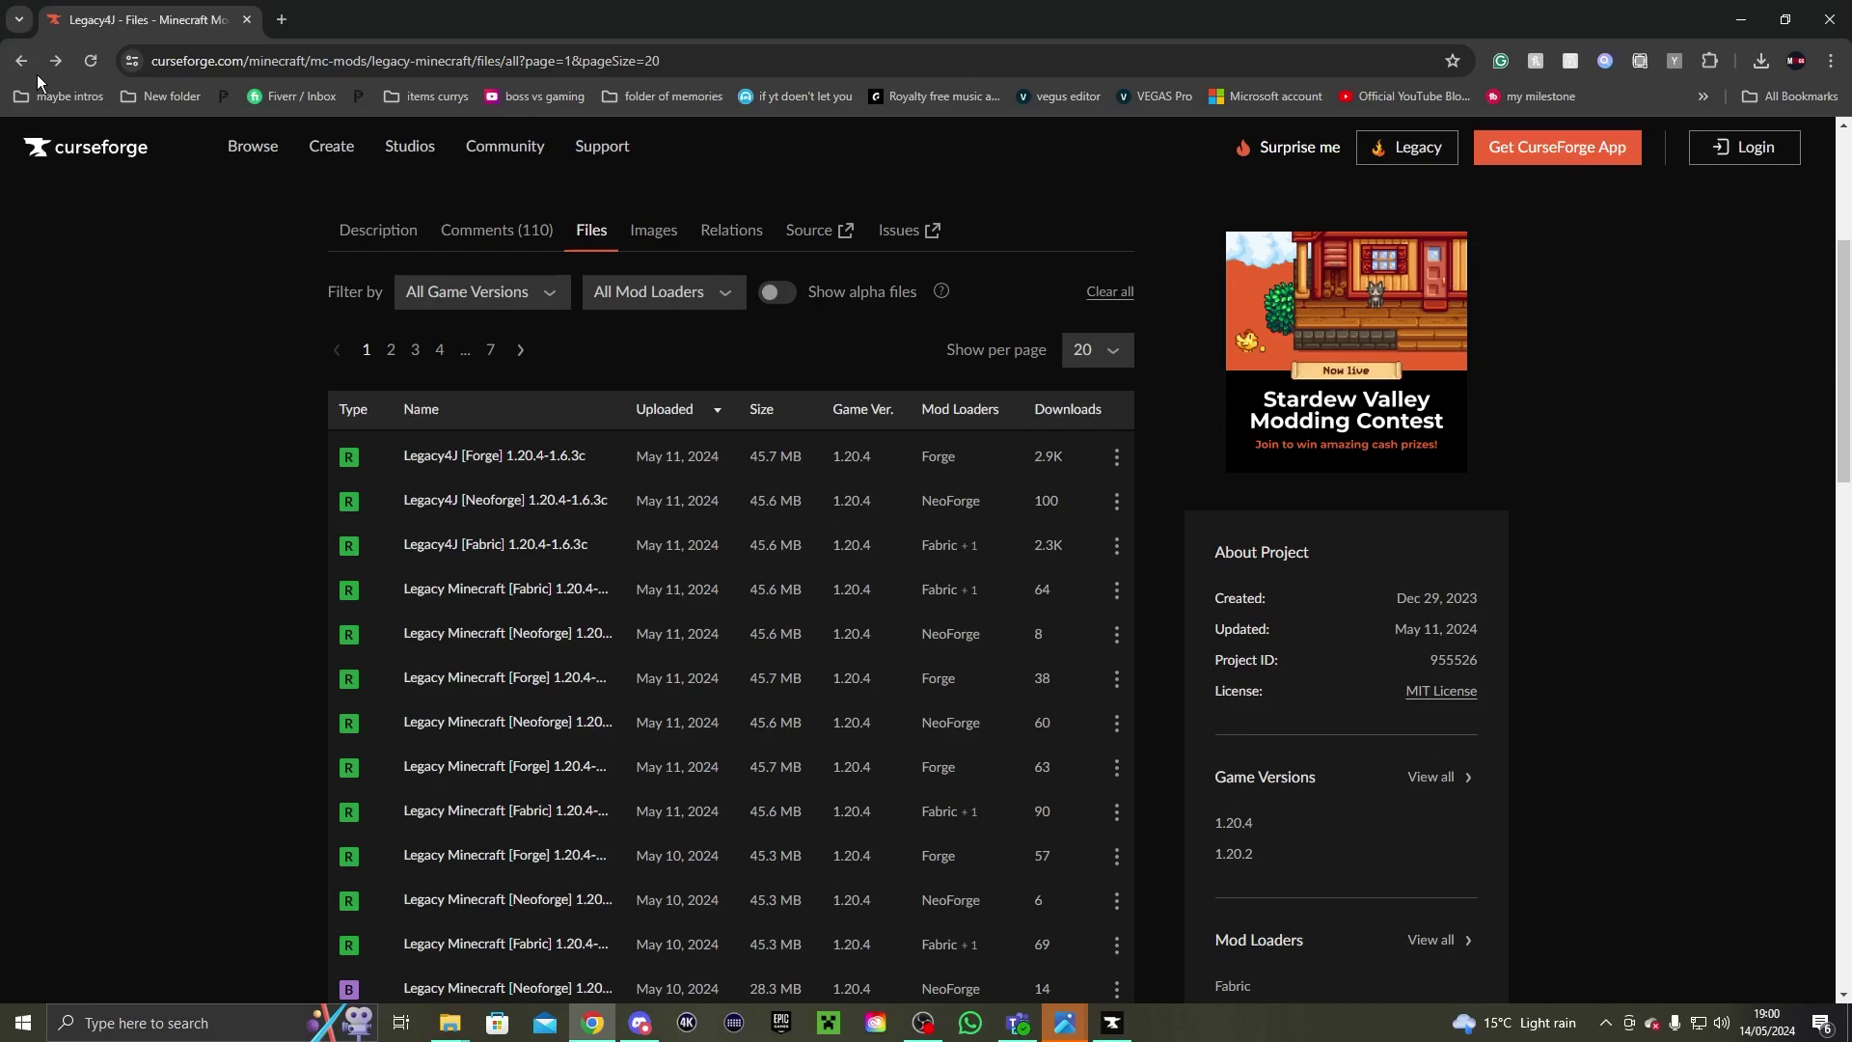
pyautogui.click(282, 19)
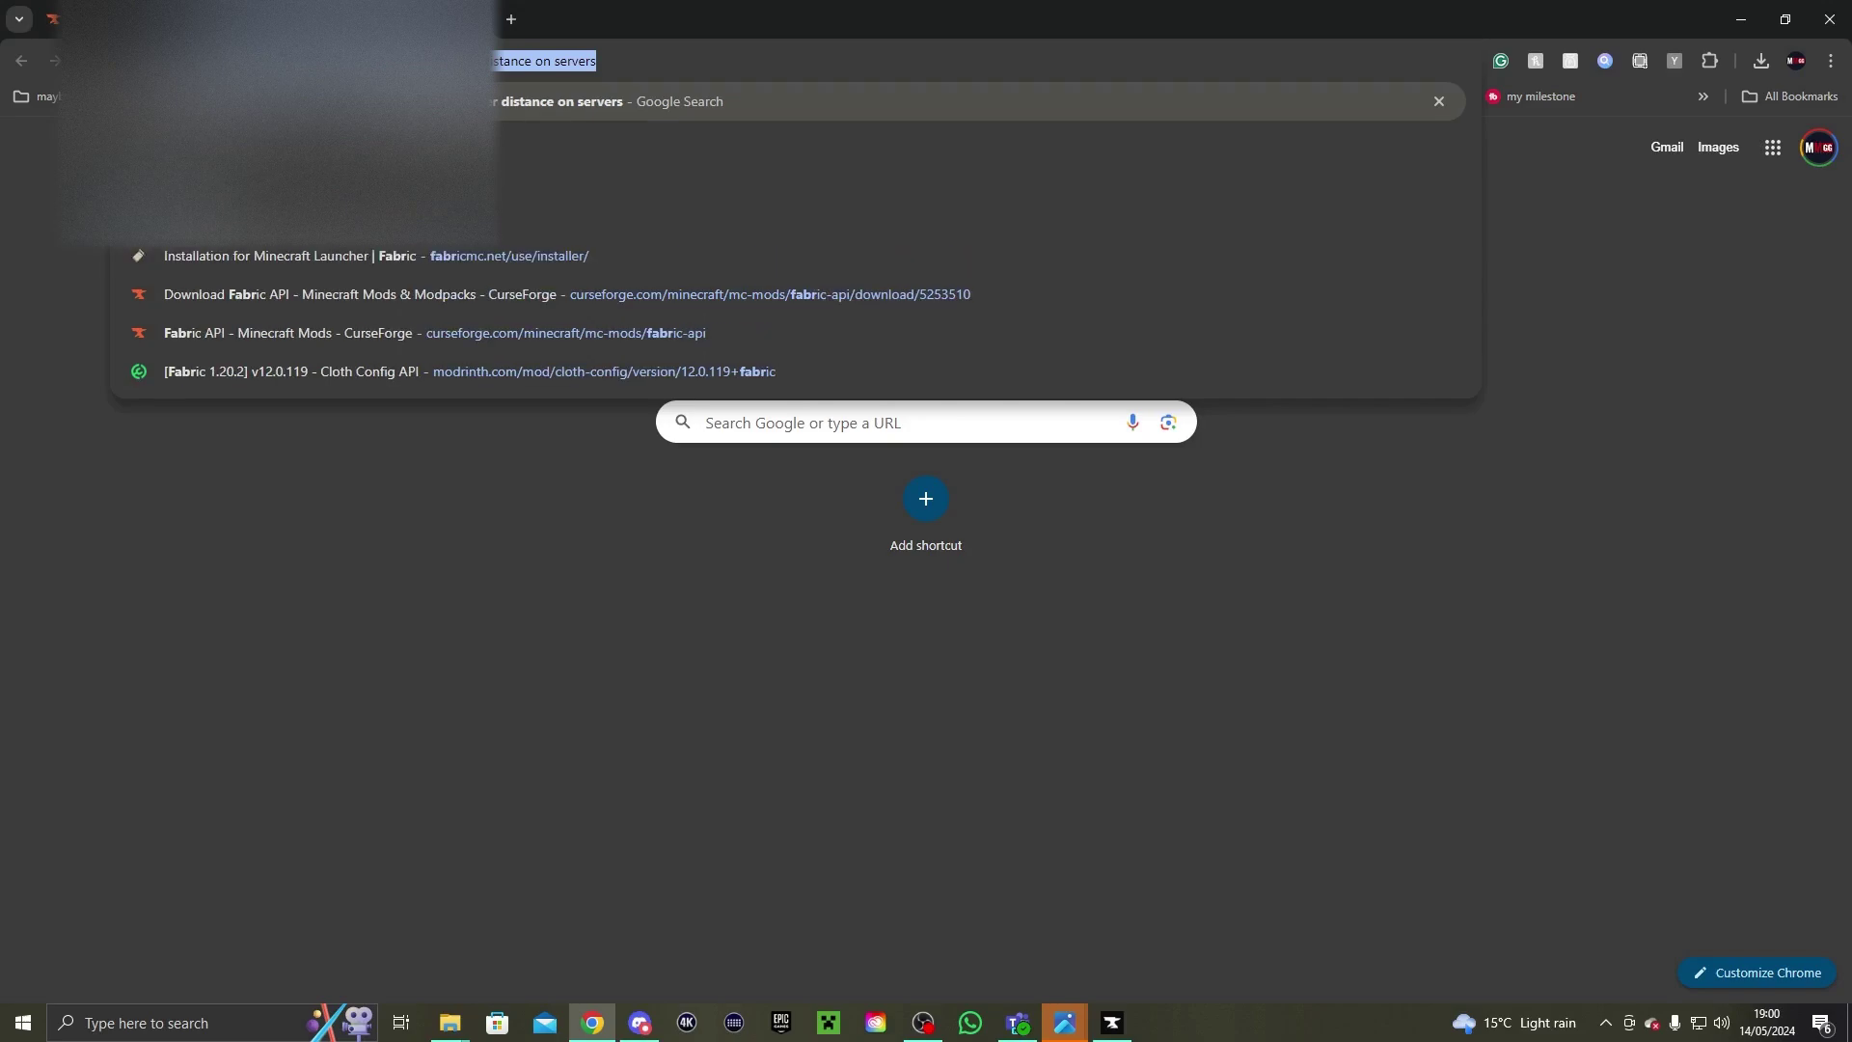
pyautogui.press('BackSpace')
pyautogui.write('download minecraft')
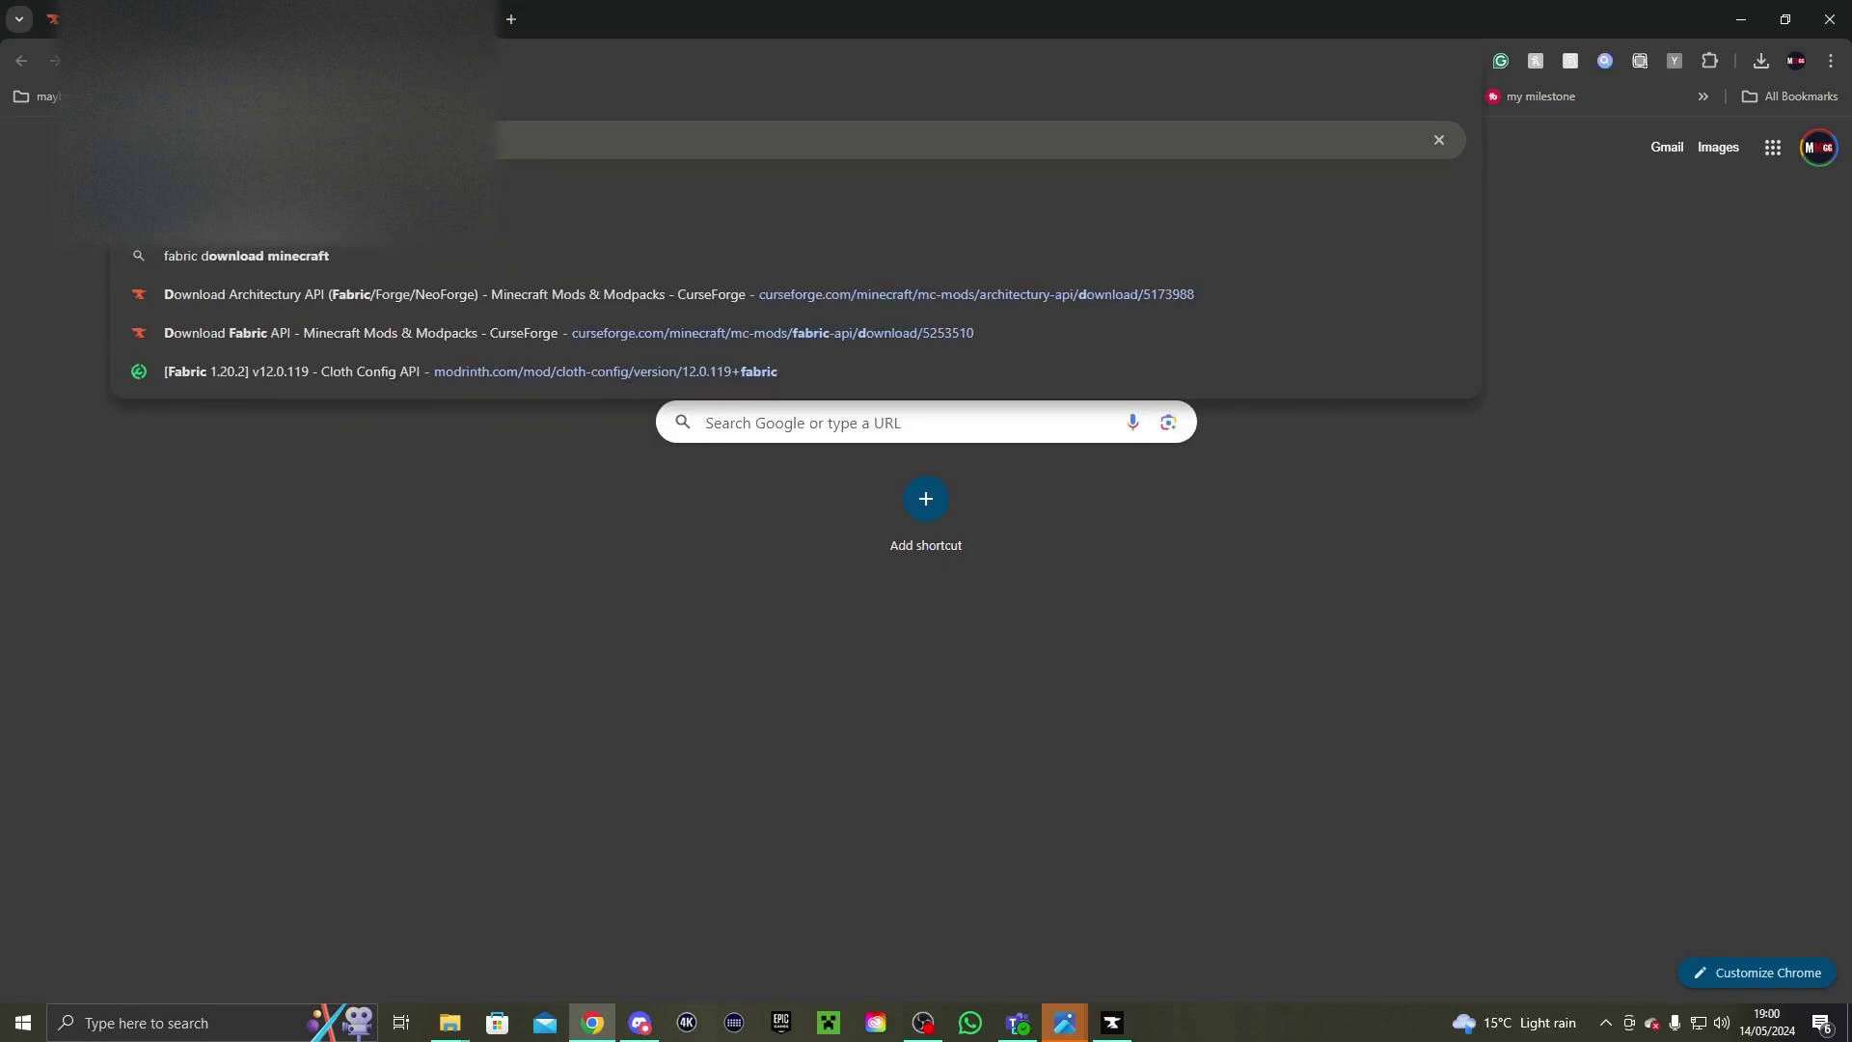
pyautogui.press('Return')
# Download the Fabric installer for Windows from fabricmc.net and run it
pyautogui.click(347, 308)
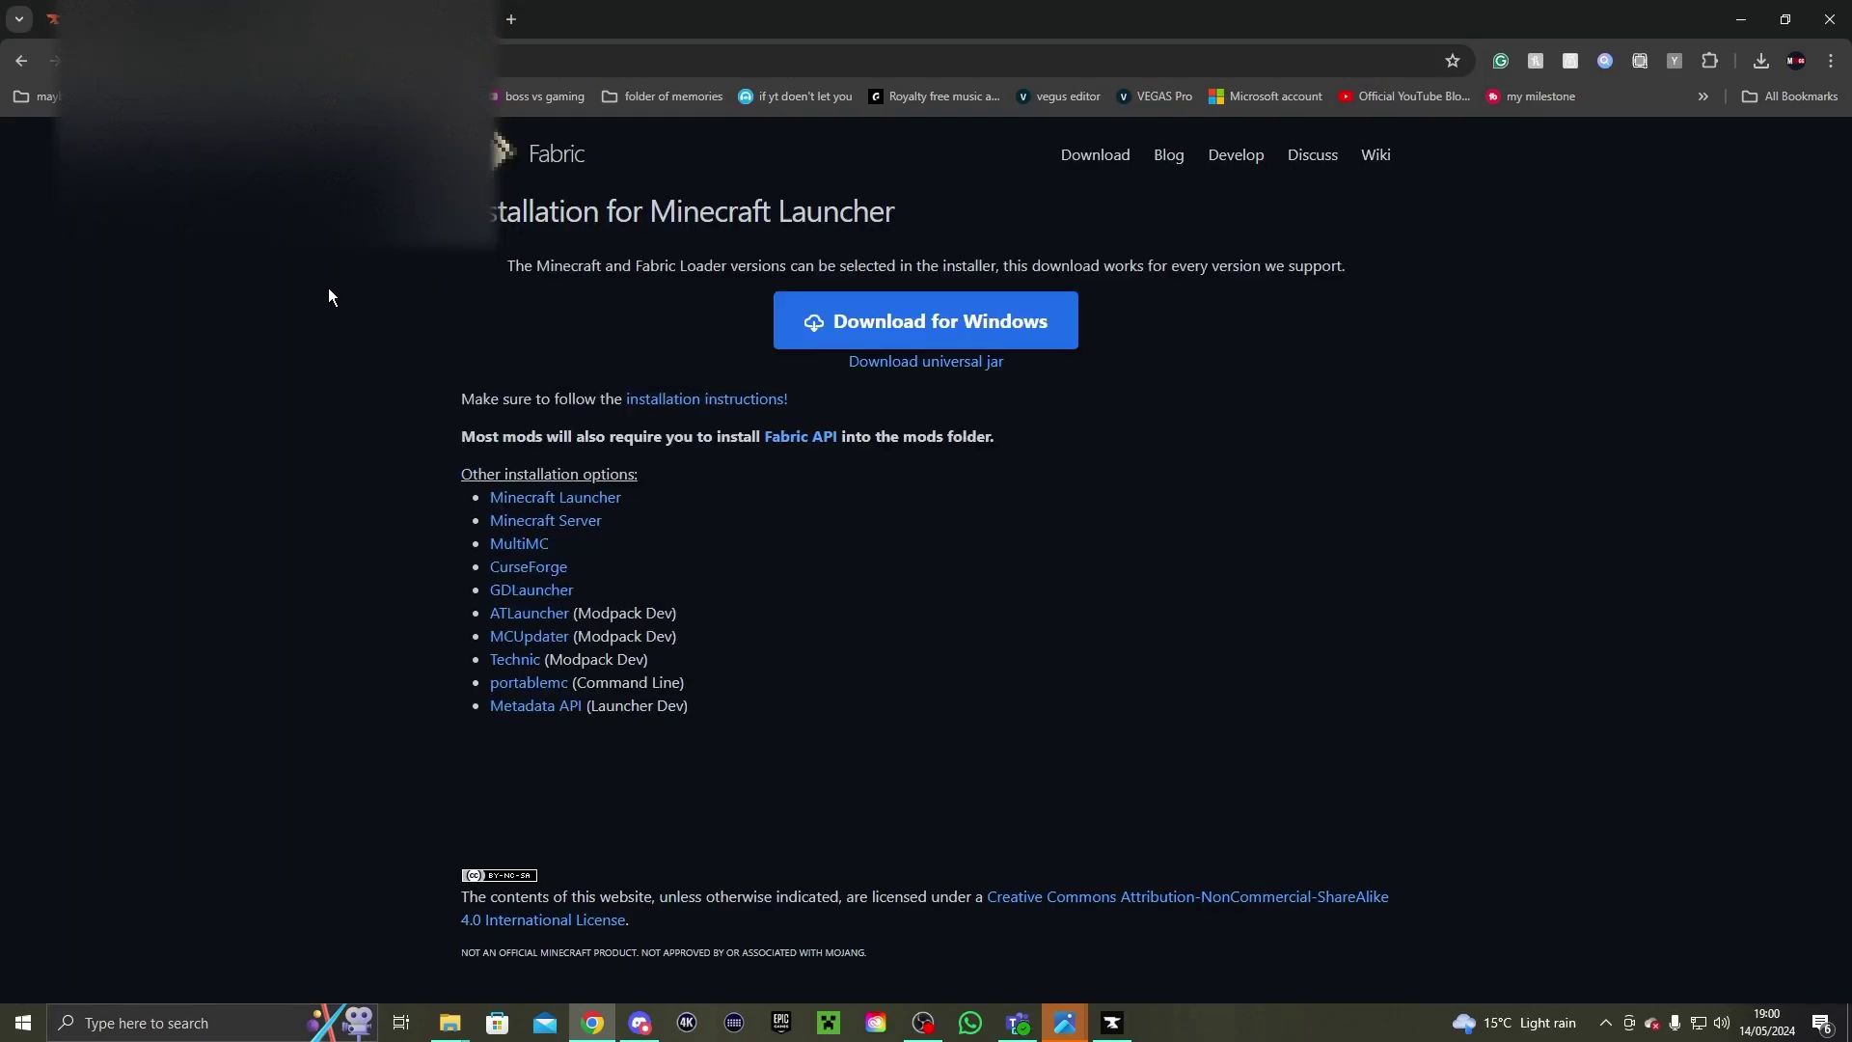
pyautogui.click(847, 326)
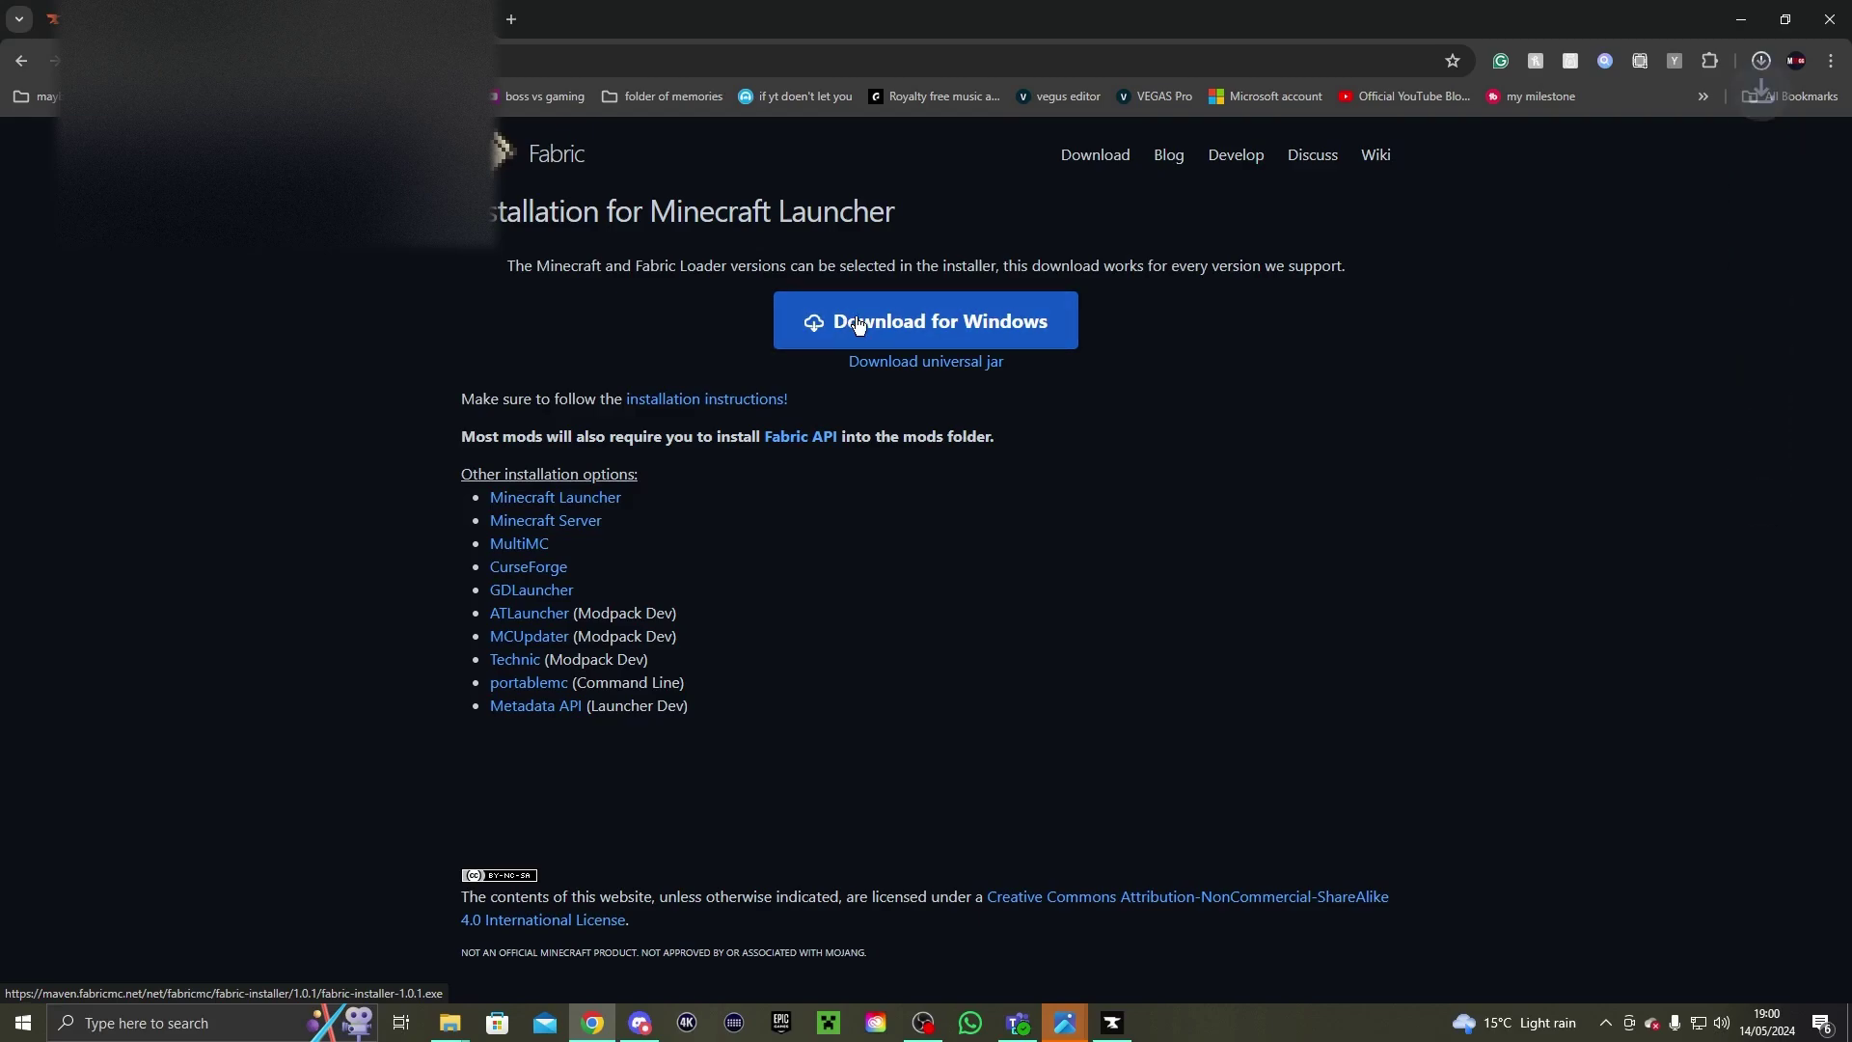
pyautogui.click(1749, 72)
pyautogui.click(1590, 158)
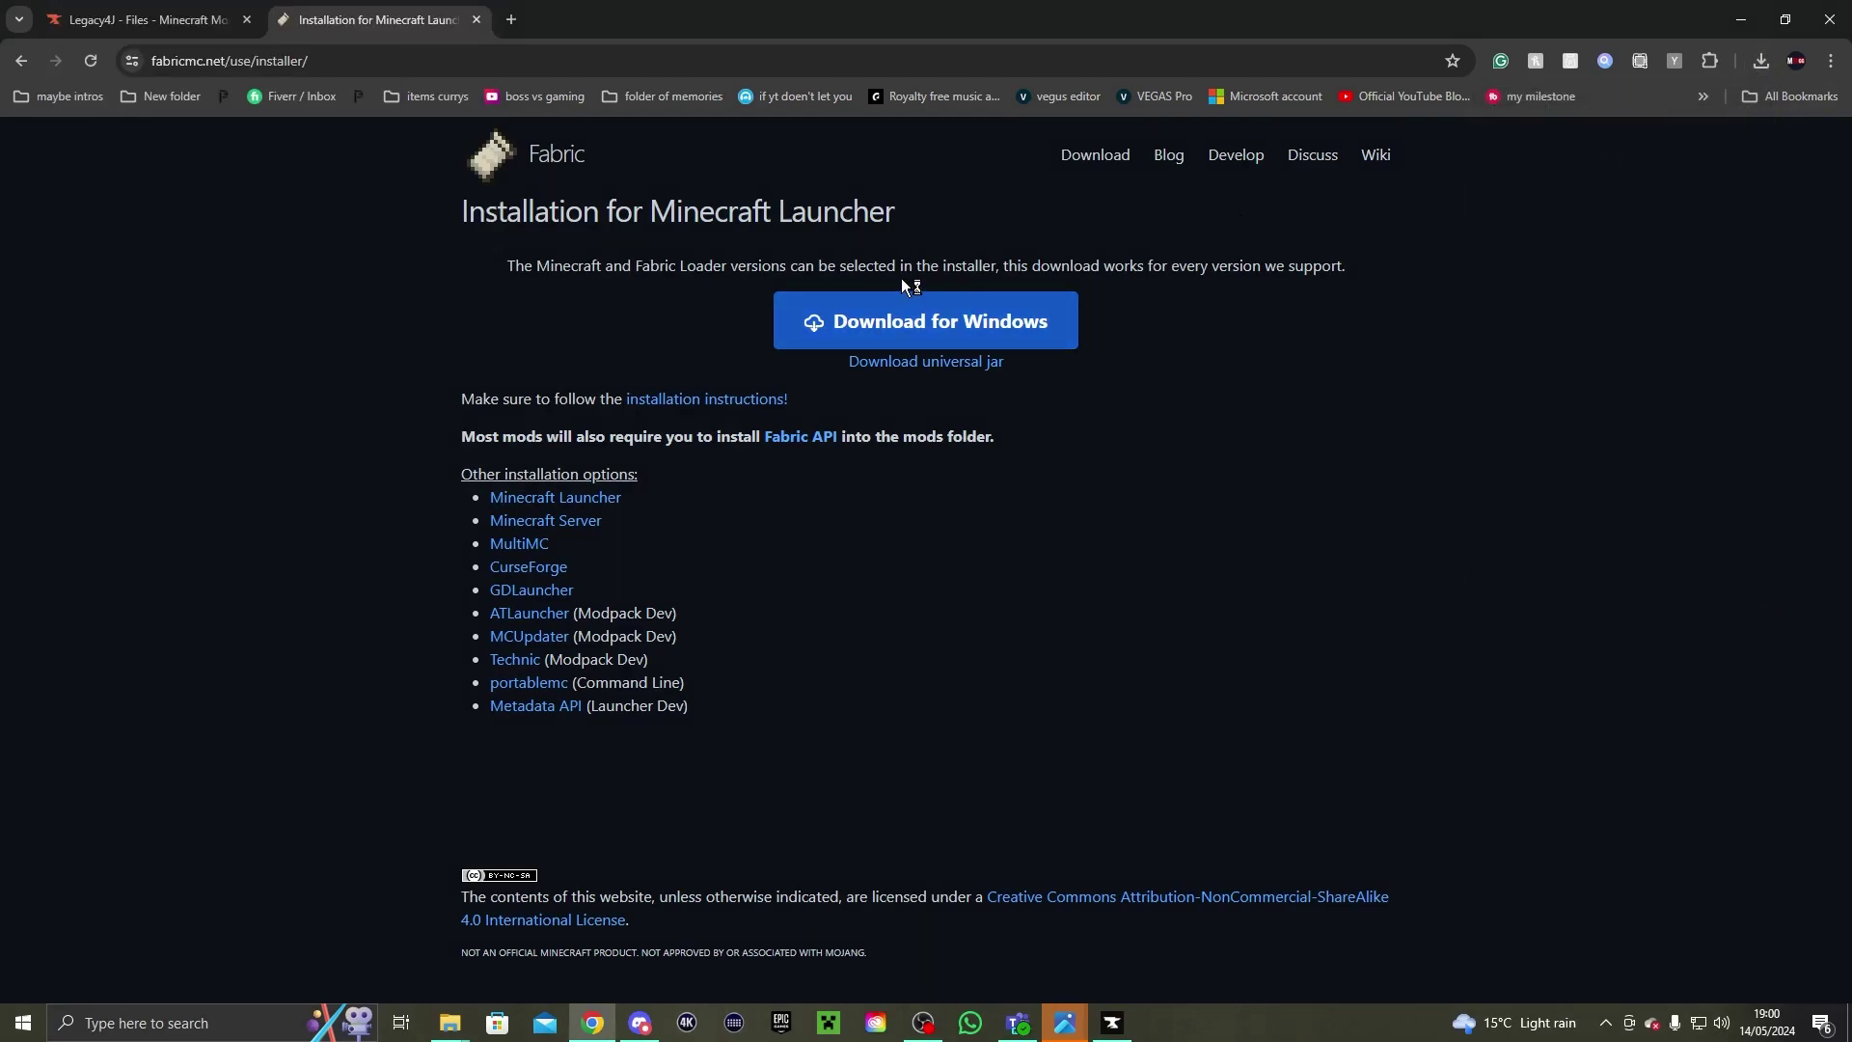
# Install Fabric loader 0.15.11 for Minecraft 1.20.4 with a launcher profile, then close the installer
pyautogui.click(839, 450)
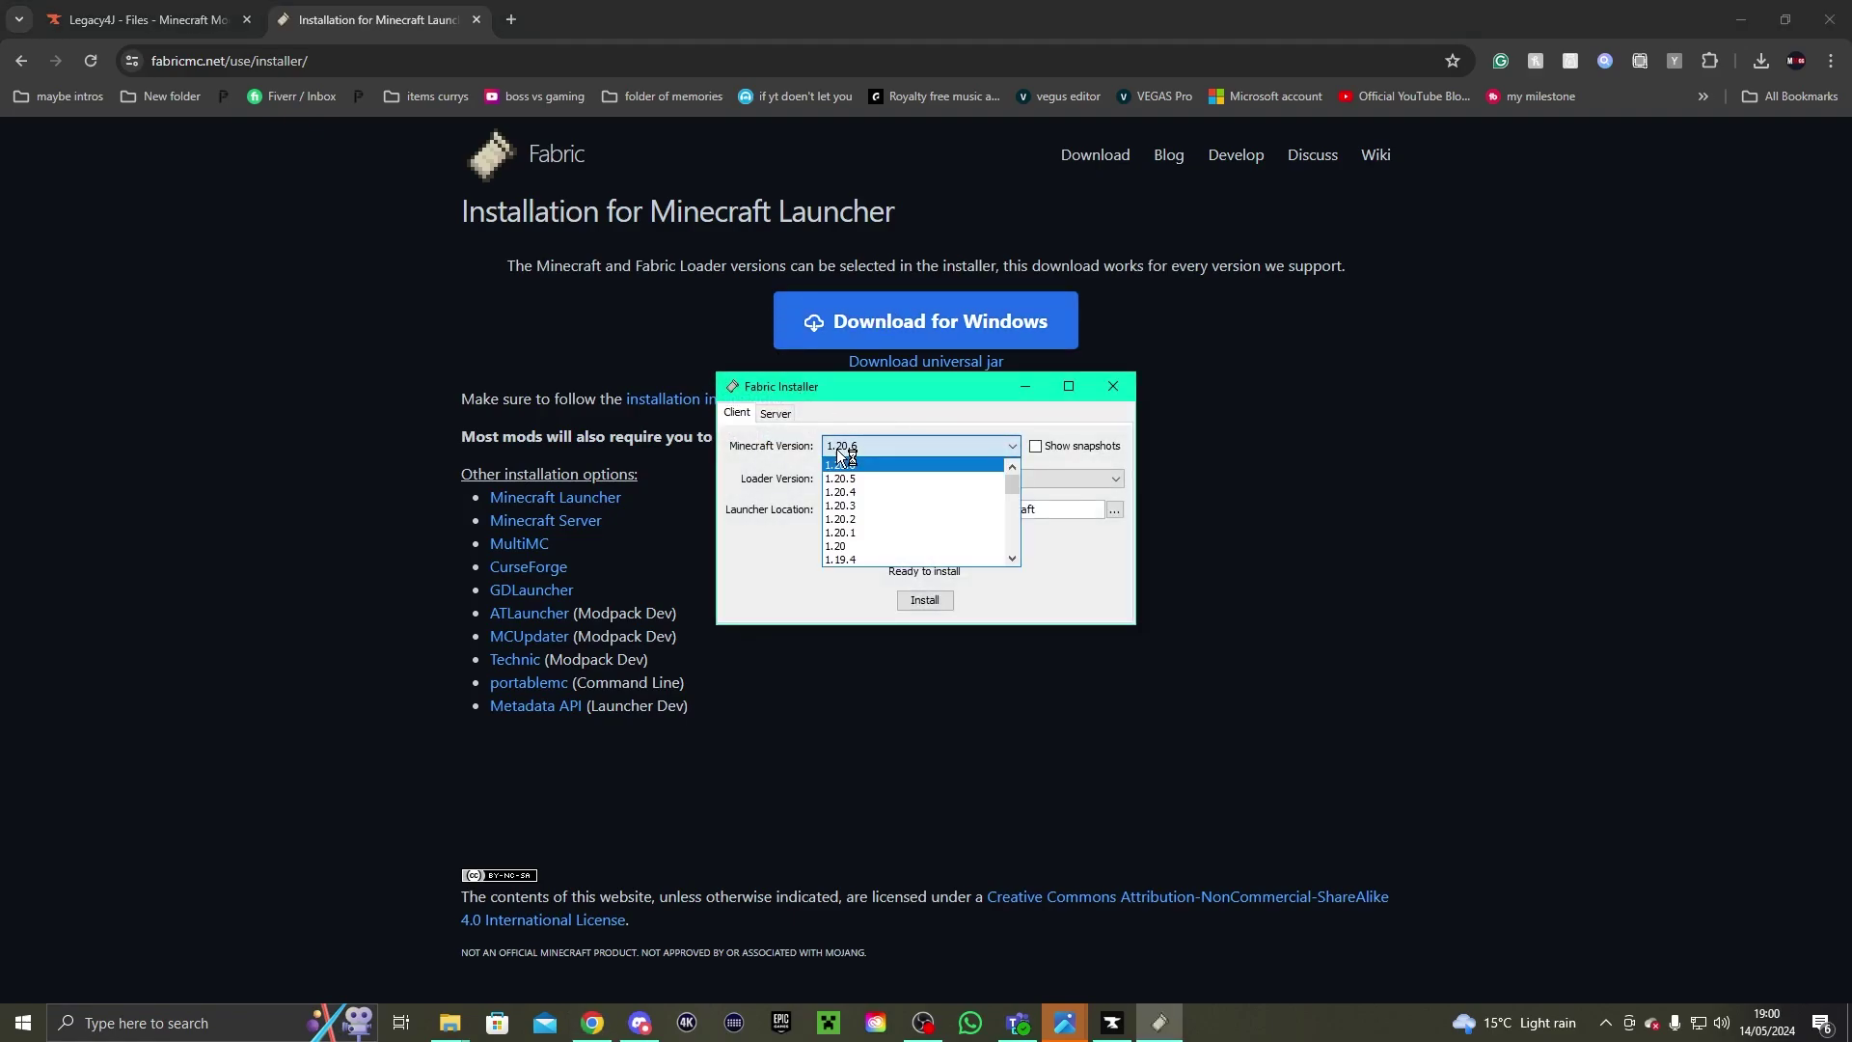
pyautogui.click(869, 492)
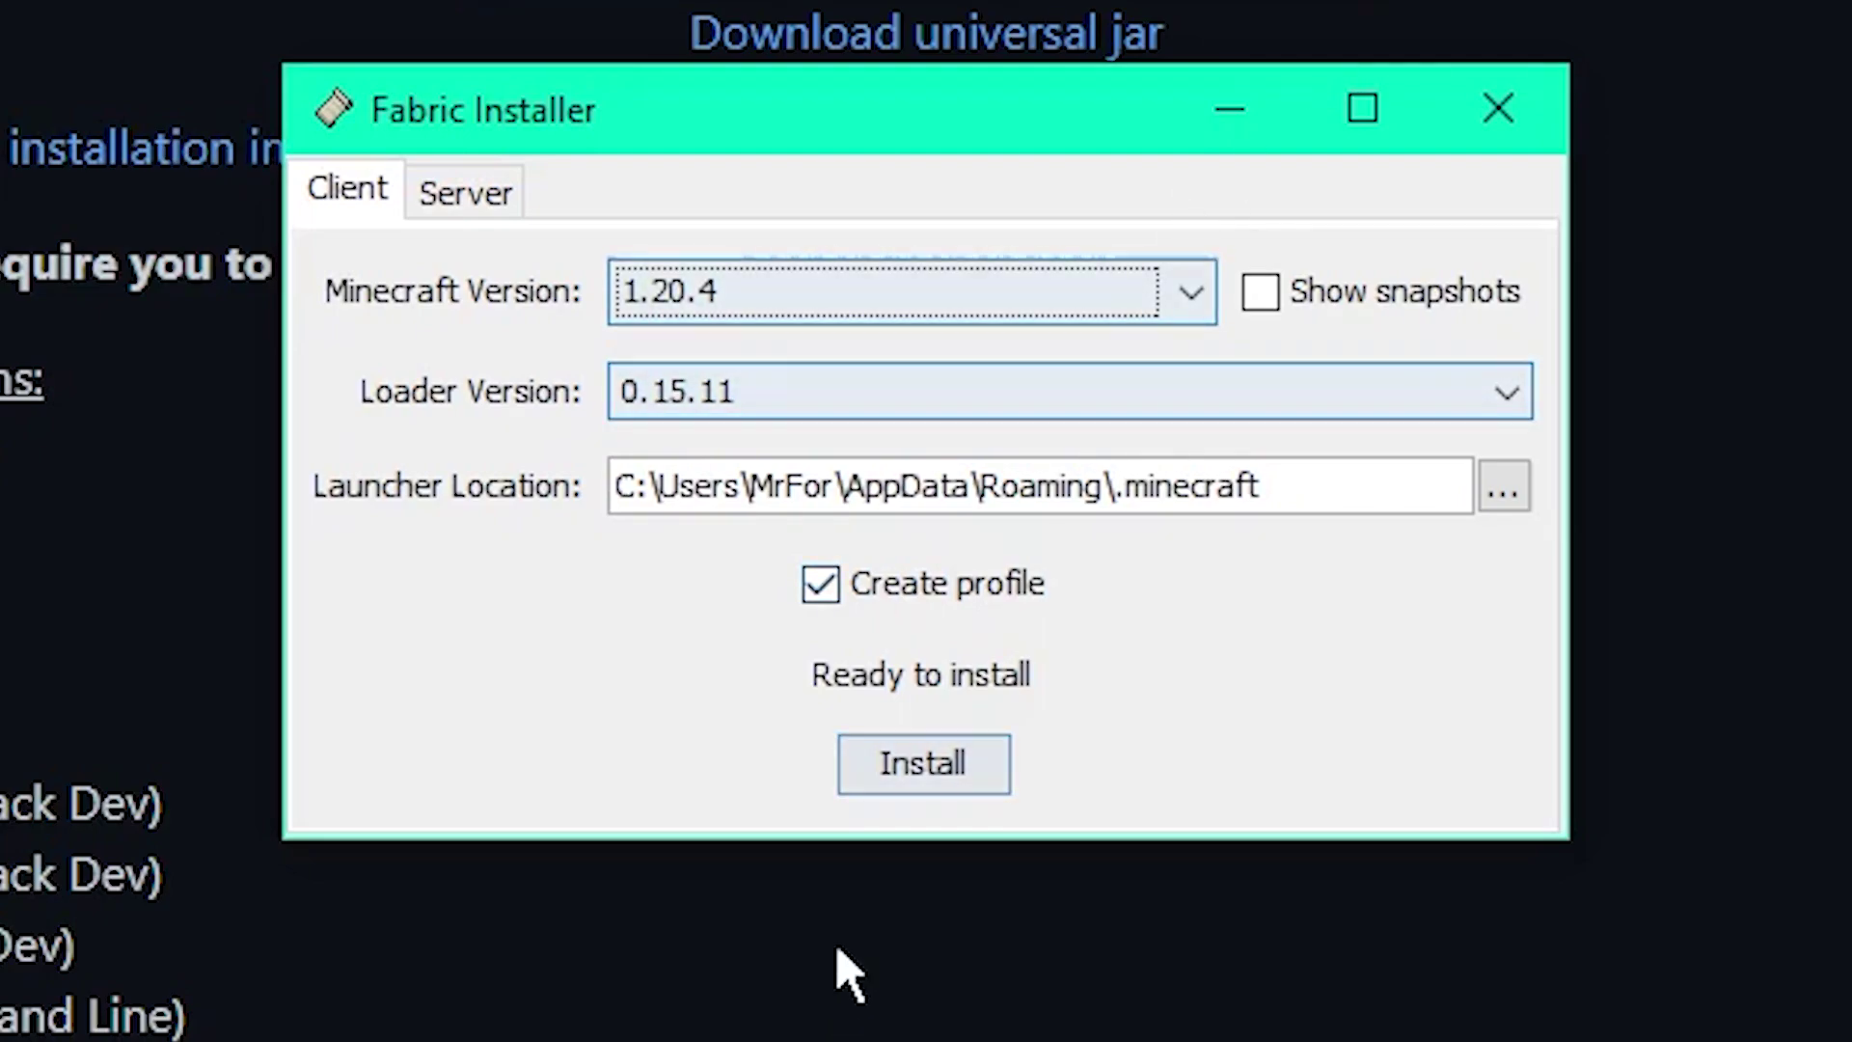
pyautogui.click(912, 760)
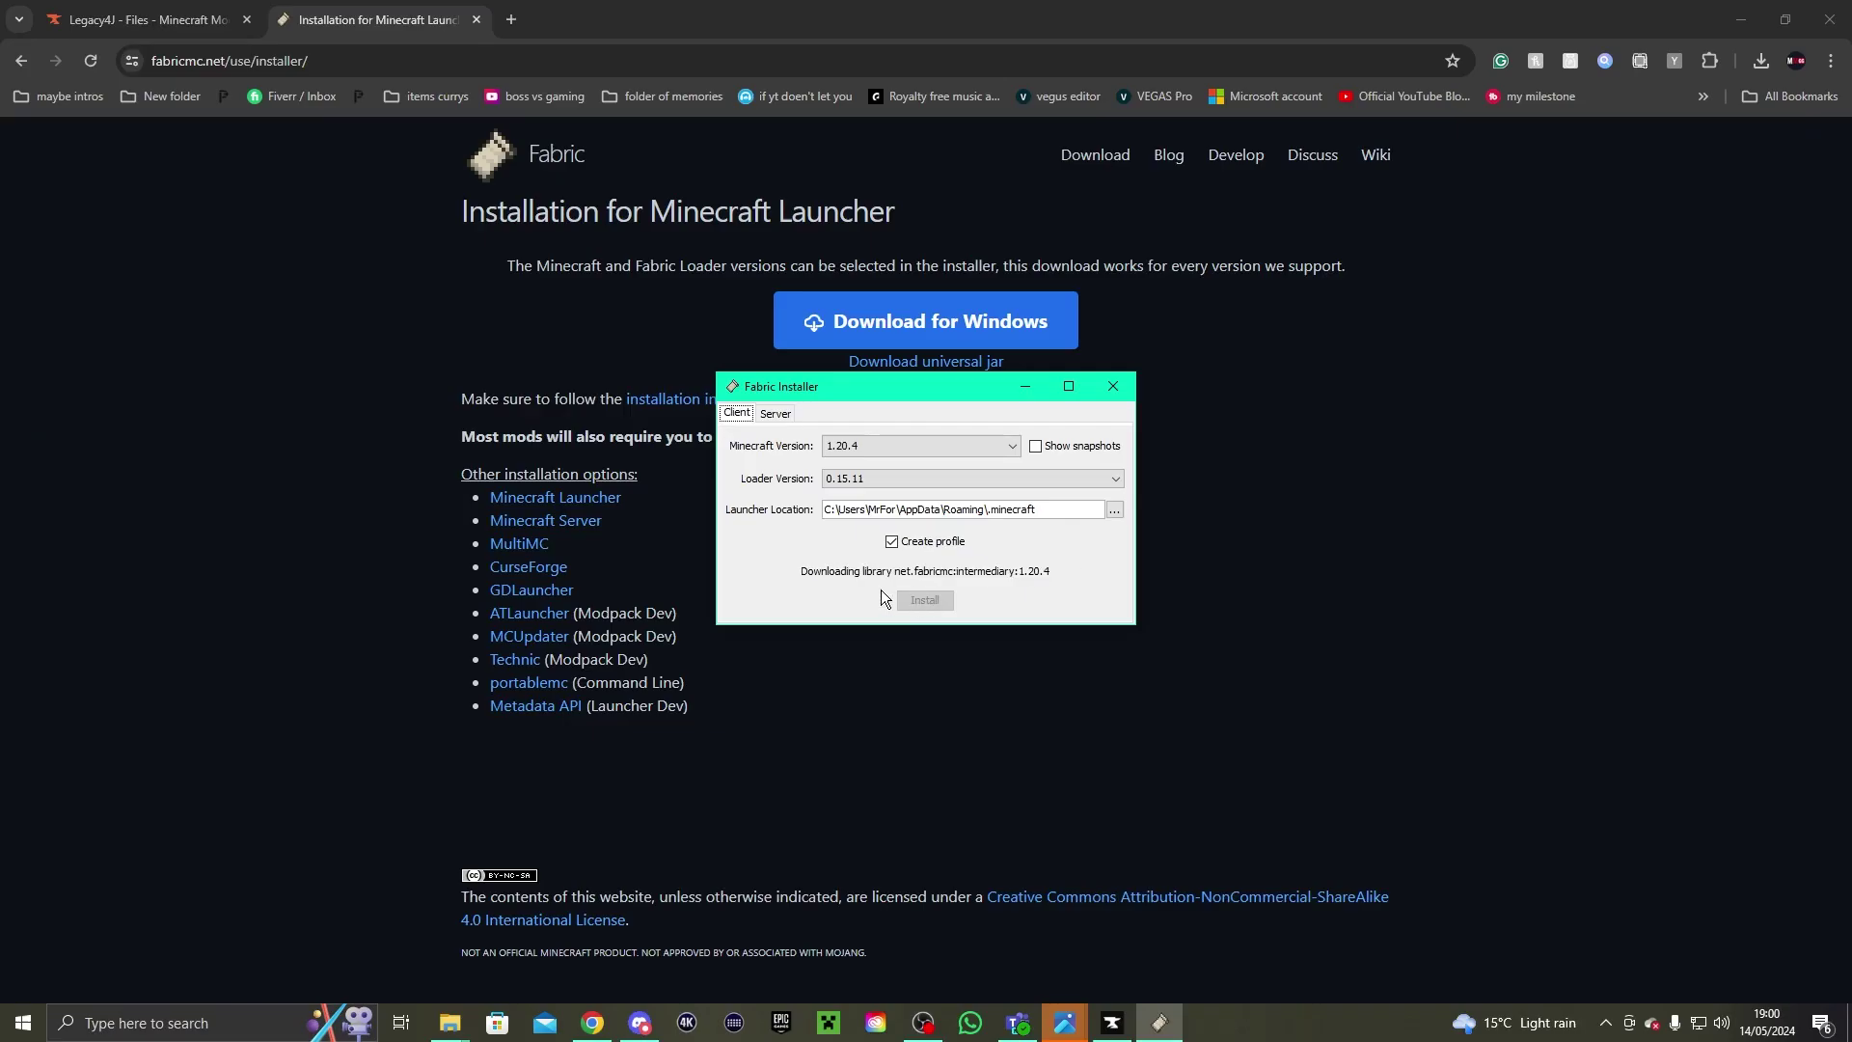
pyautogui.click(910, 546)
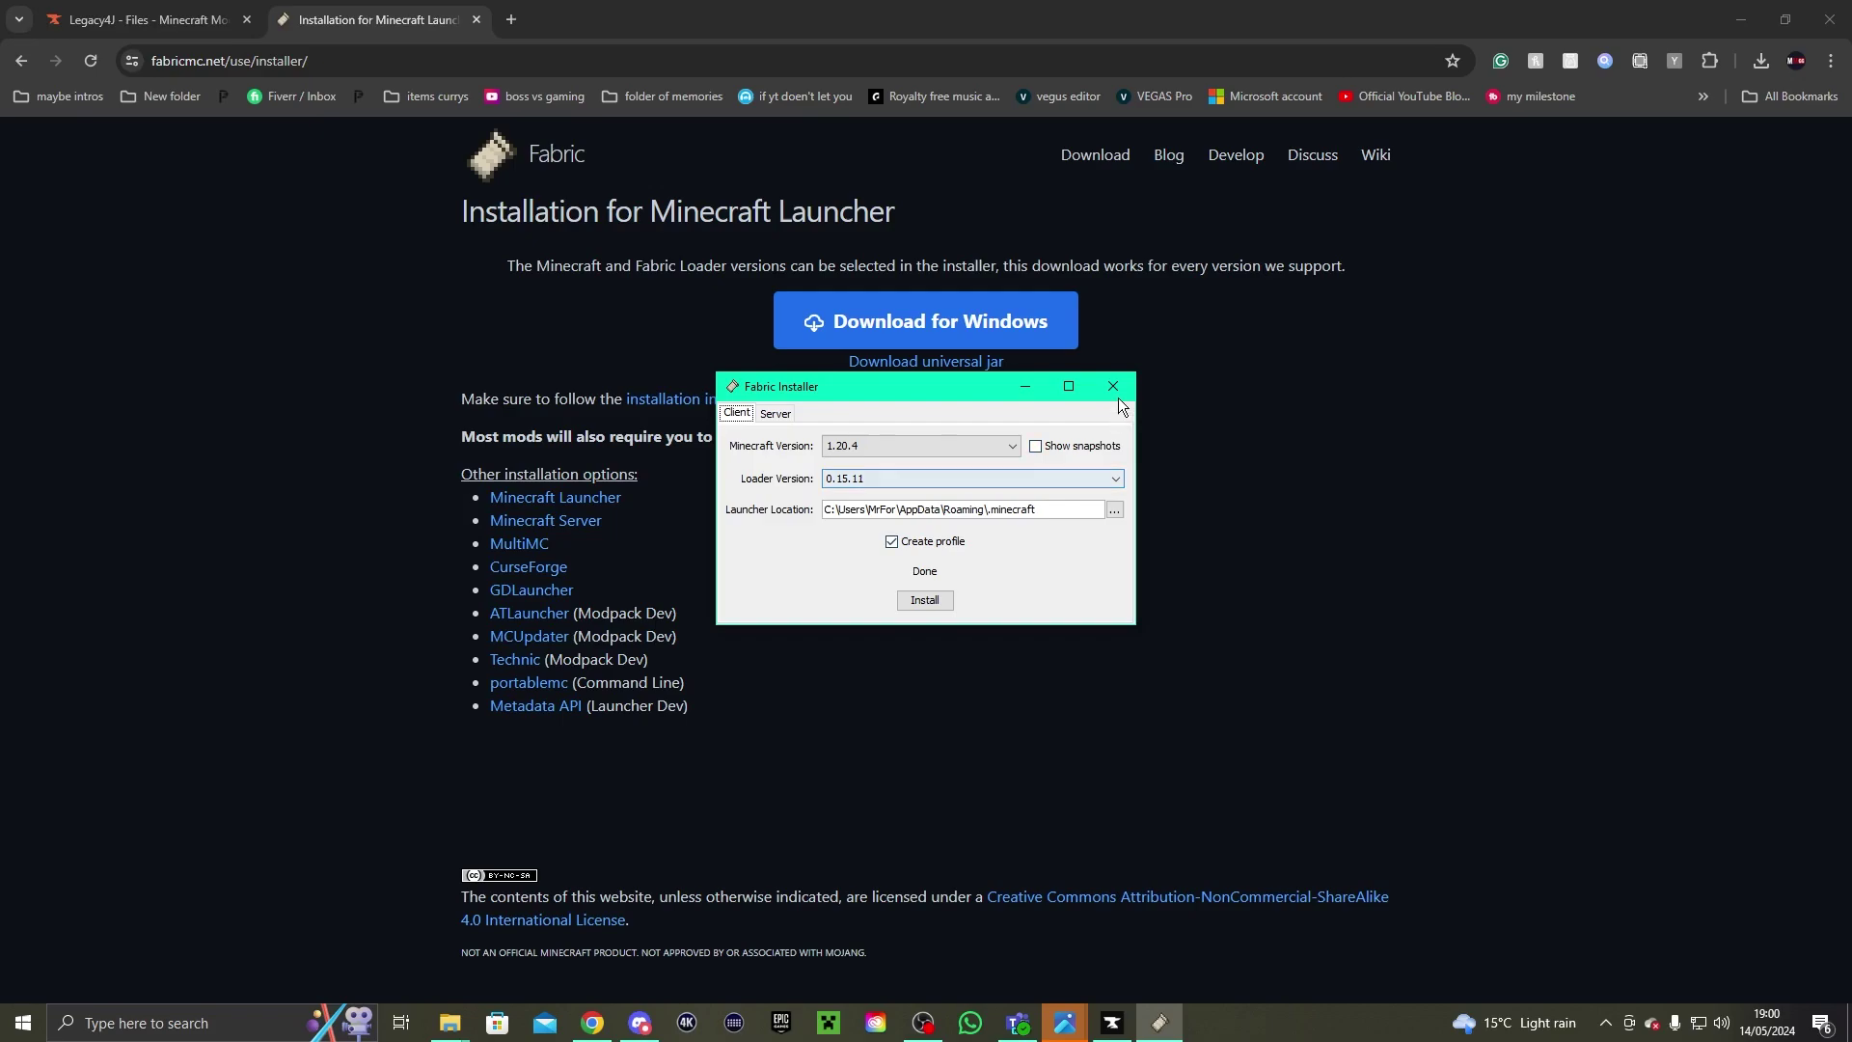
pyautogui.click(1117, 389)
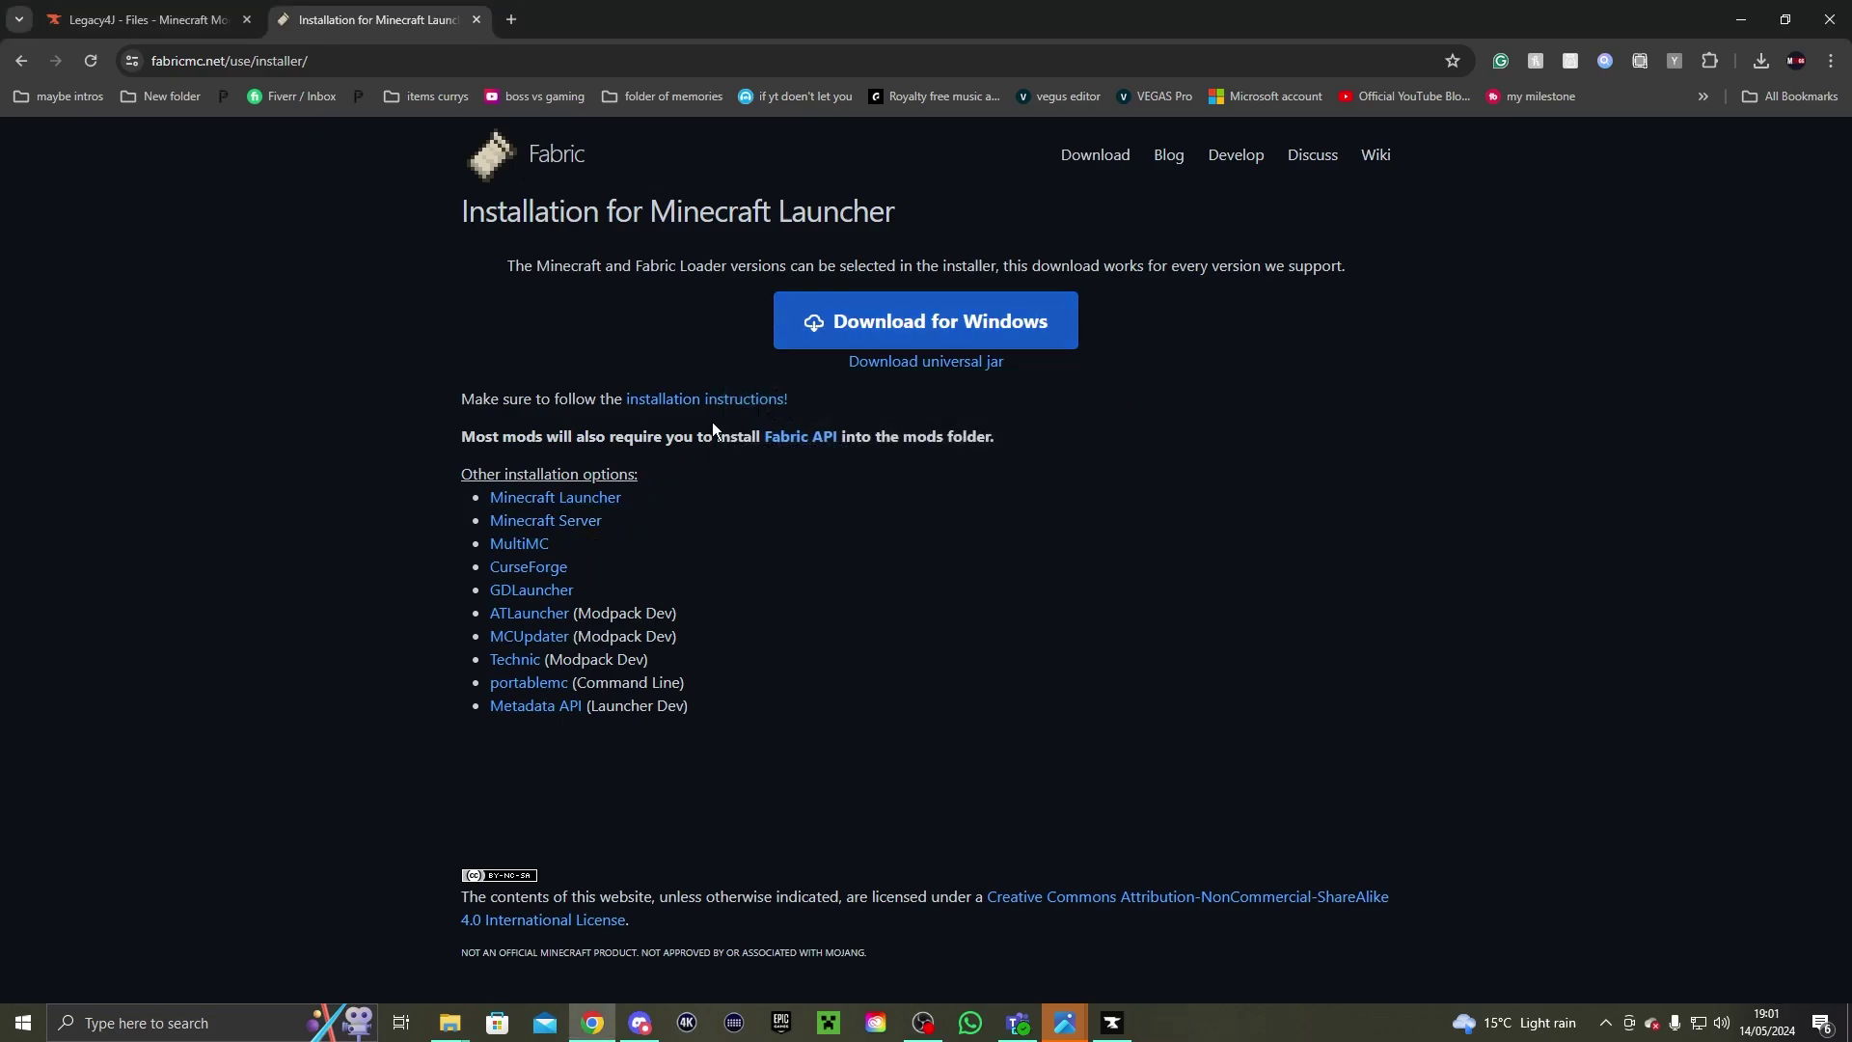
# Download the newest 1.20.4 Fabric API file, 0.97.0+1.20.4, from its Files list
pyautogui.click(784, 443)
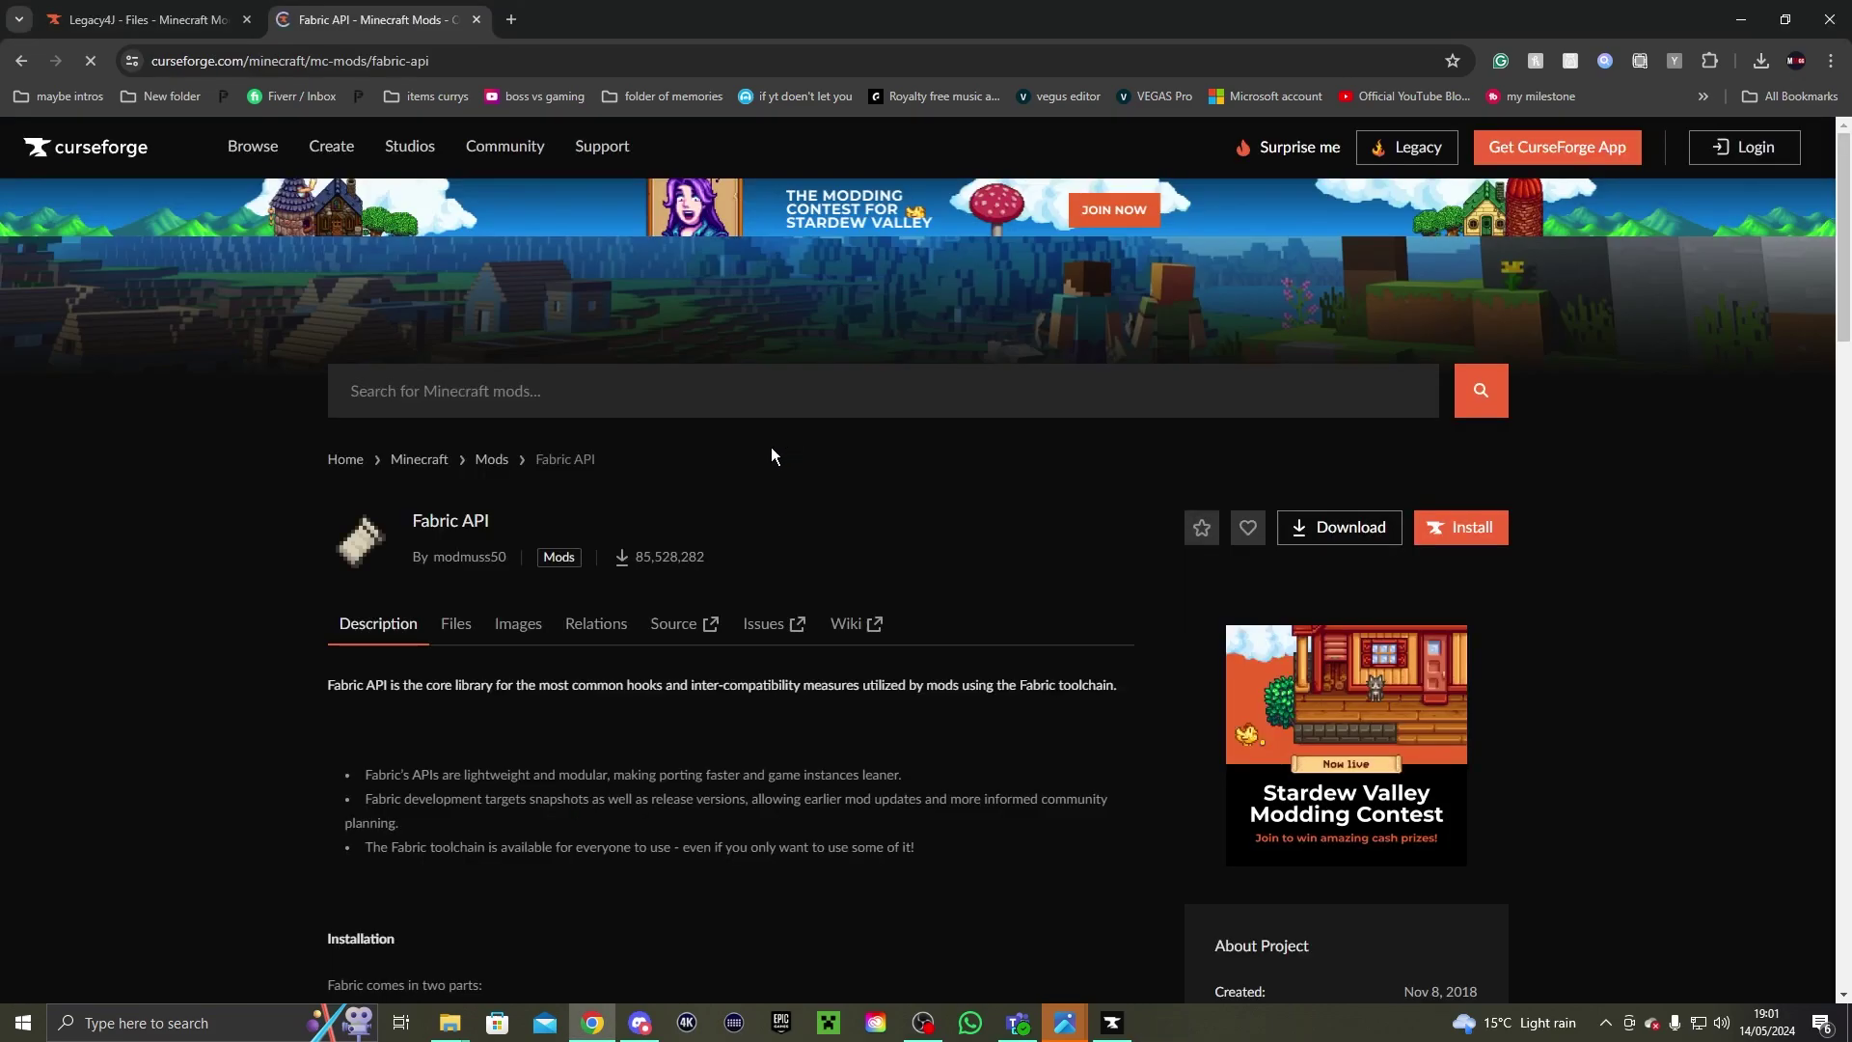
pyautogui.click(456, 627)
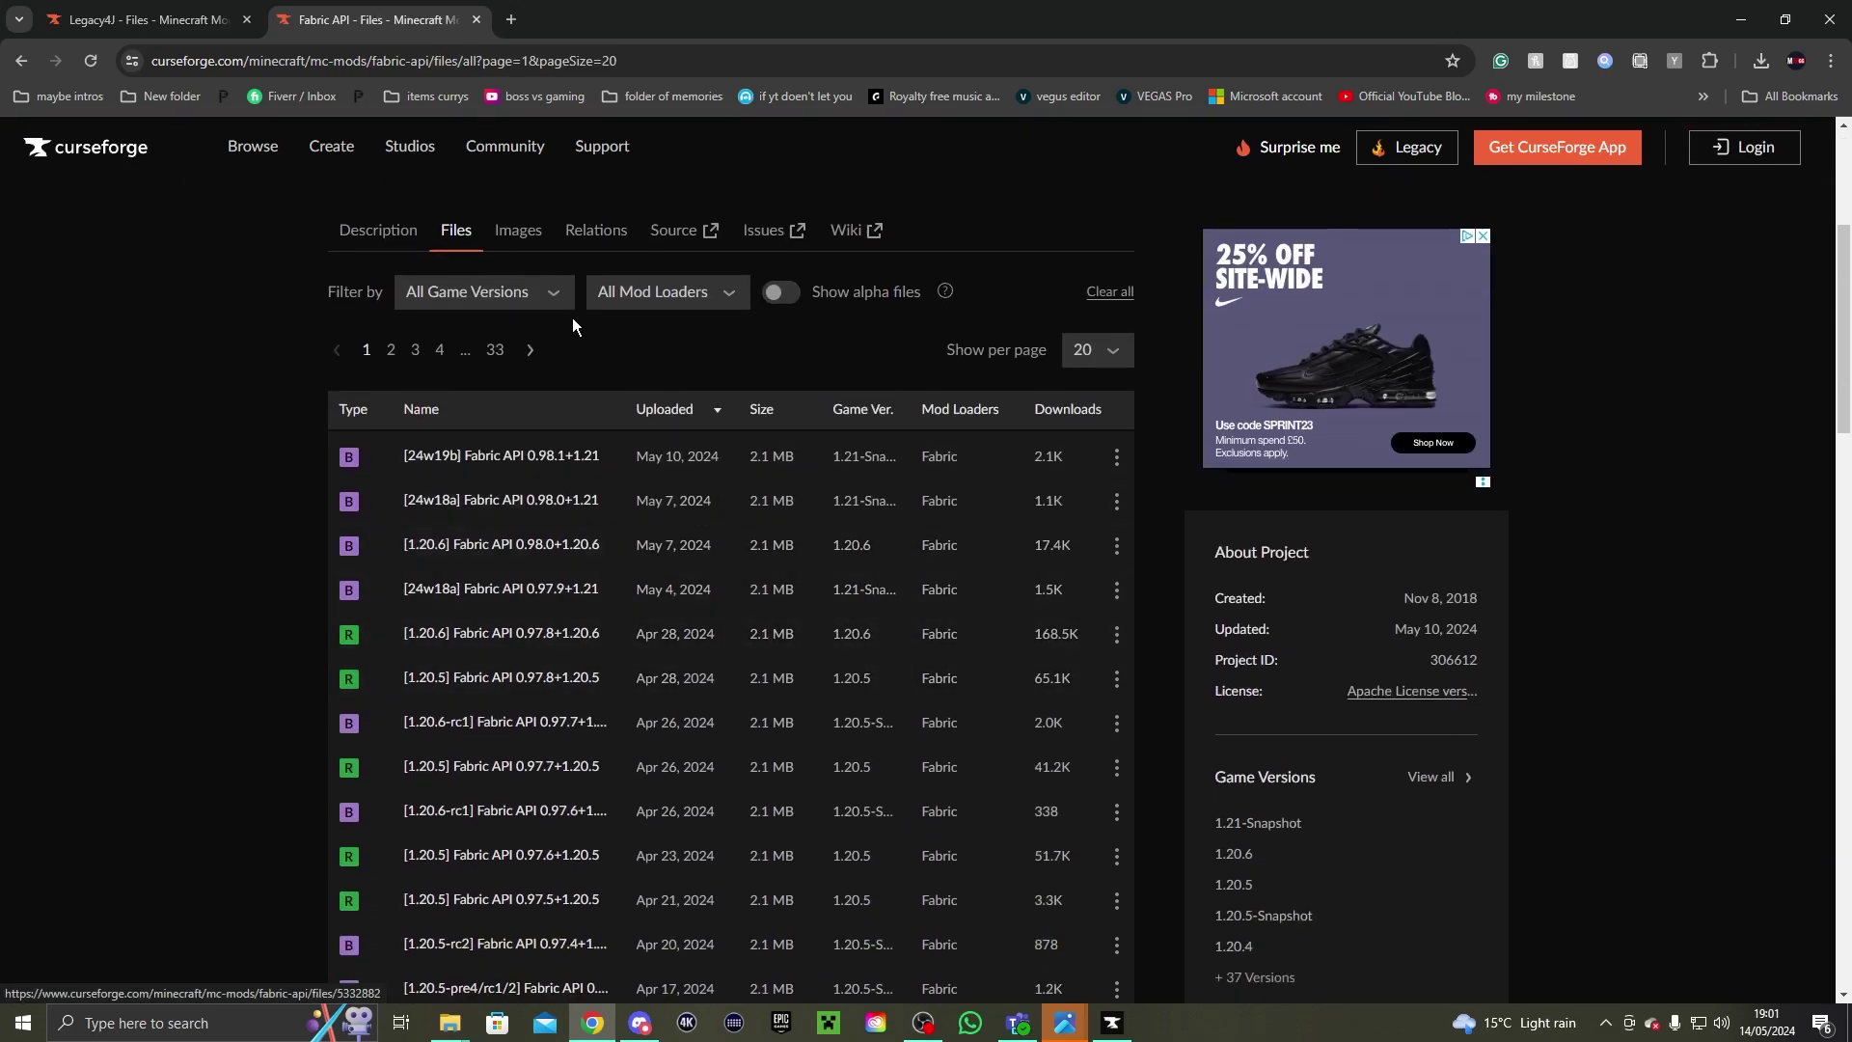
pyautogui.click(508, 292)
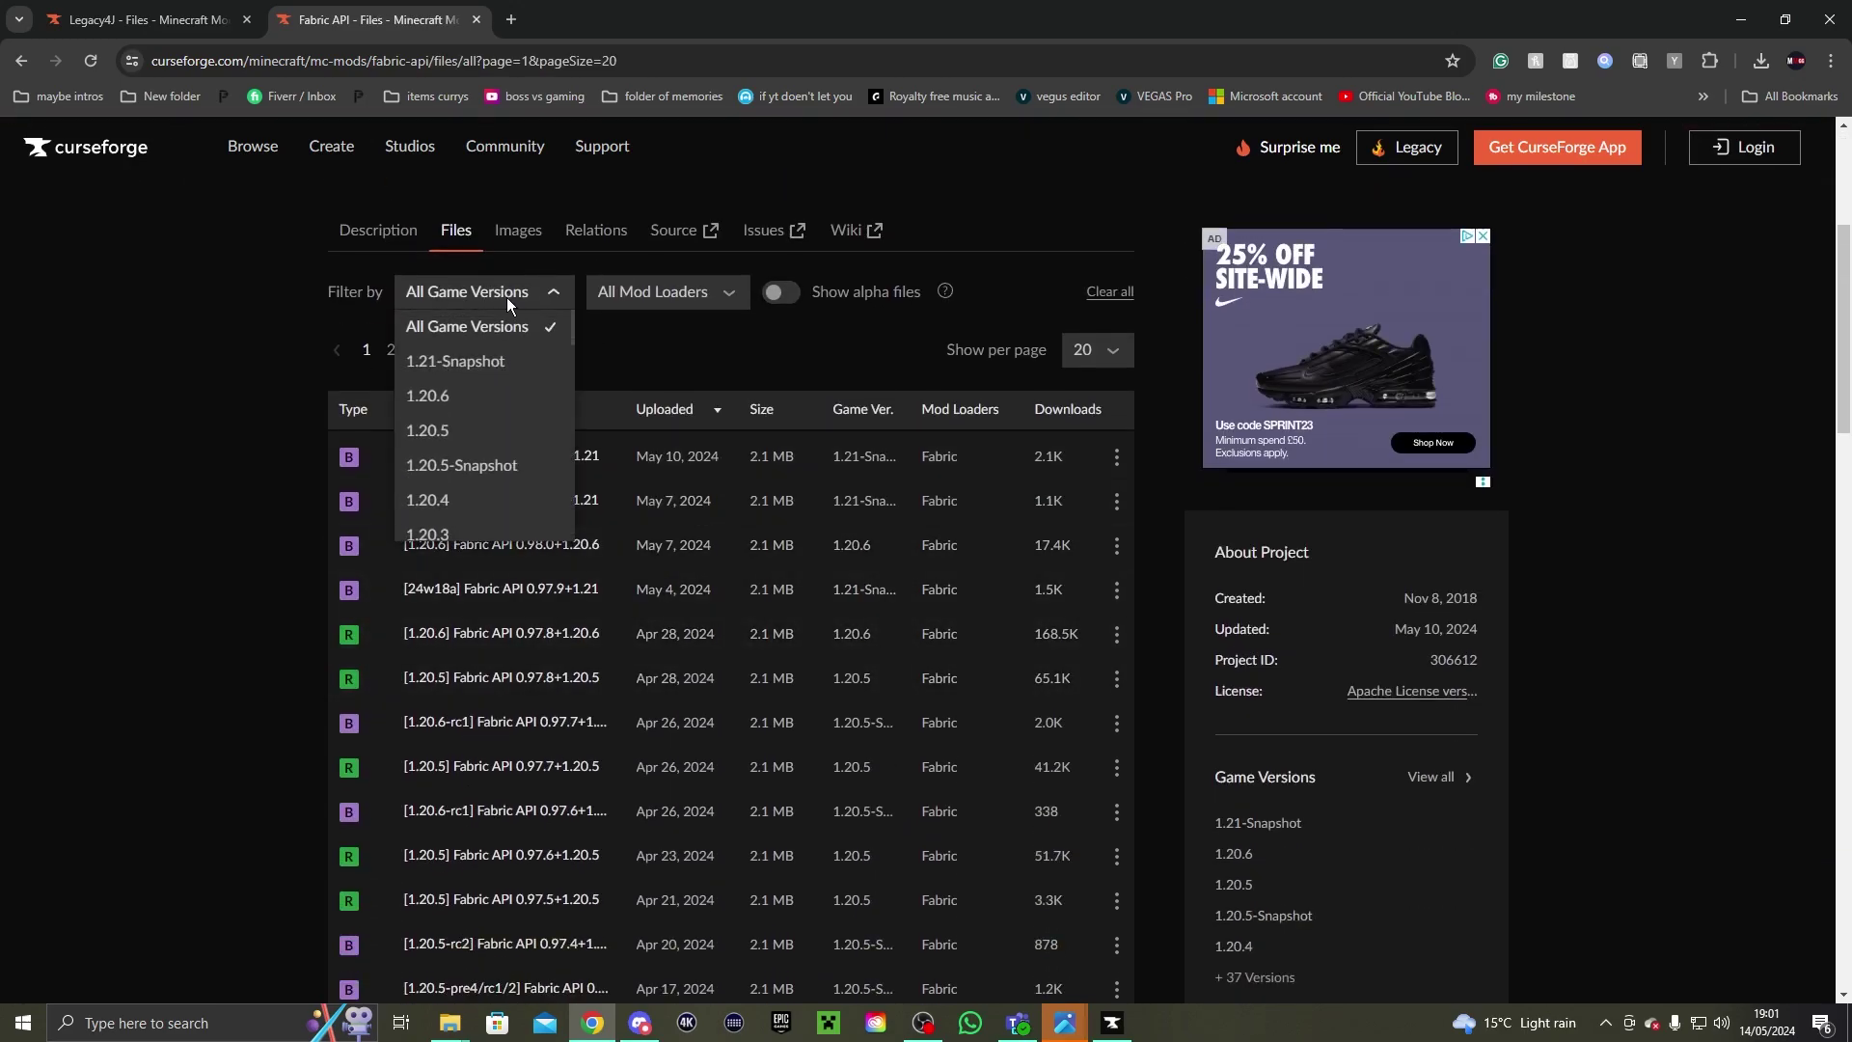
pyautogui.click(480, 496)
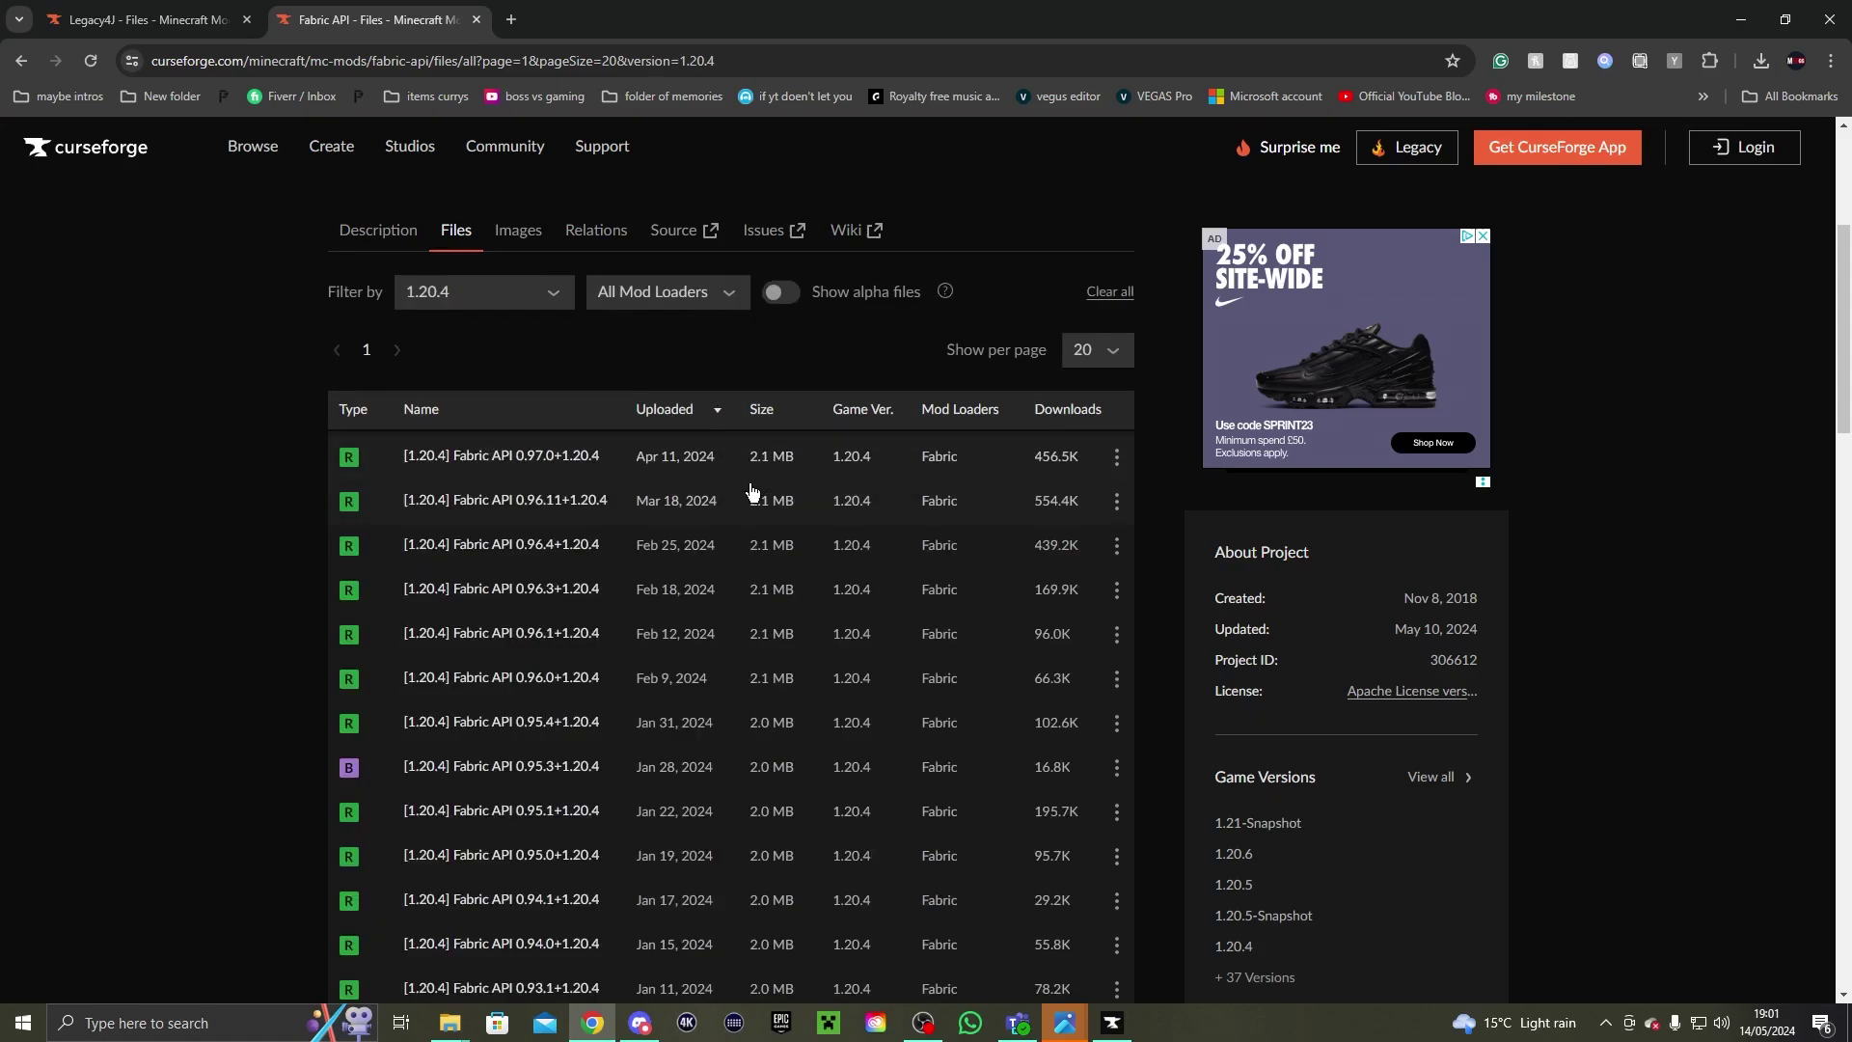
pyautogui.click(1117, 456)
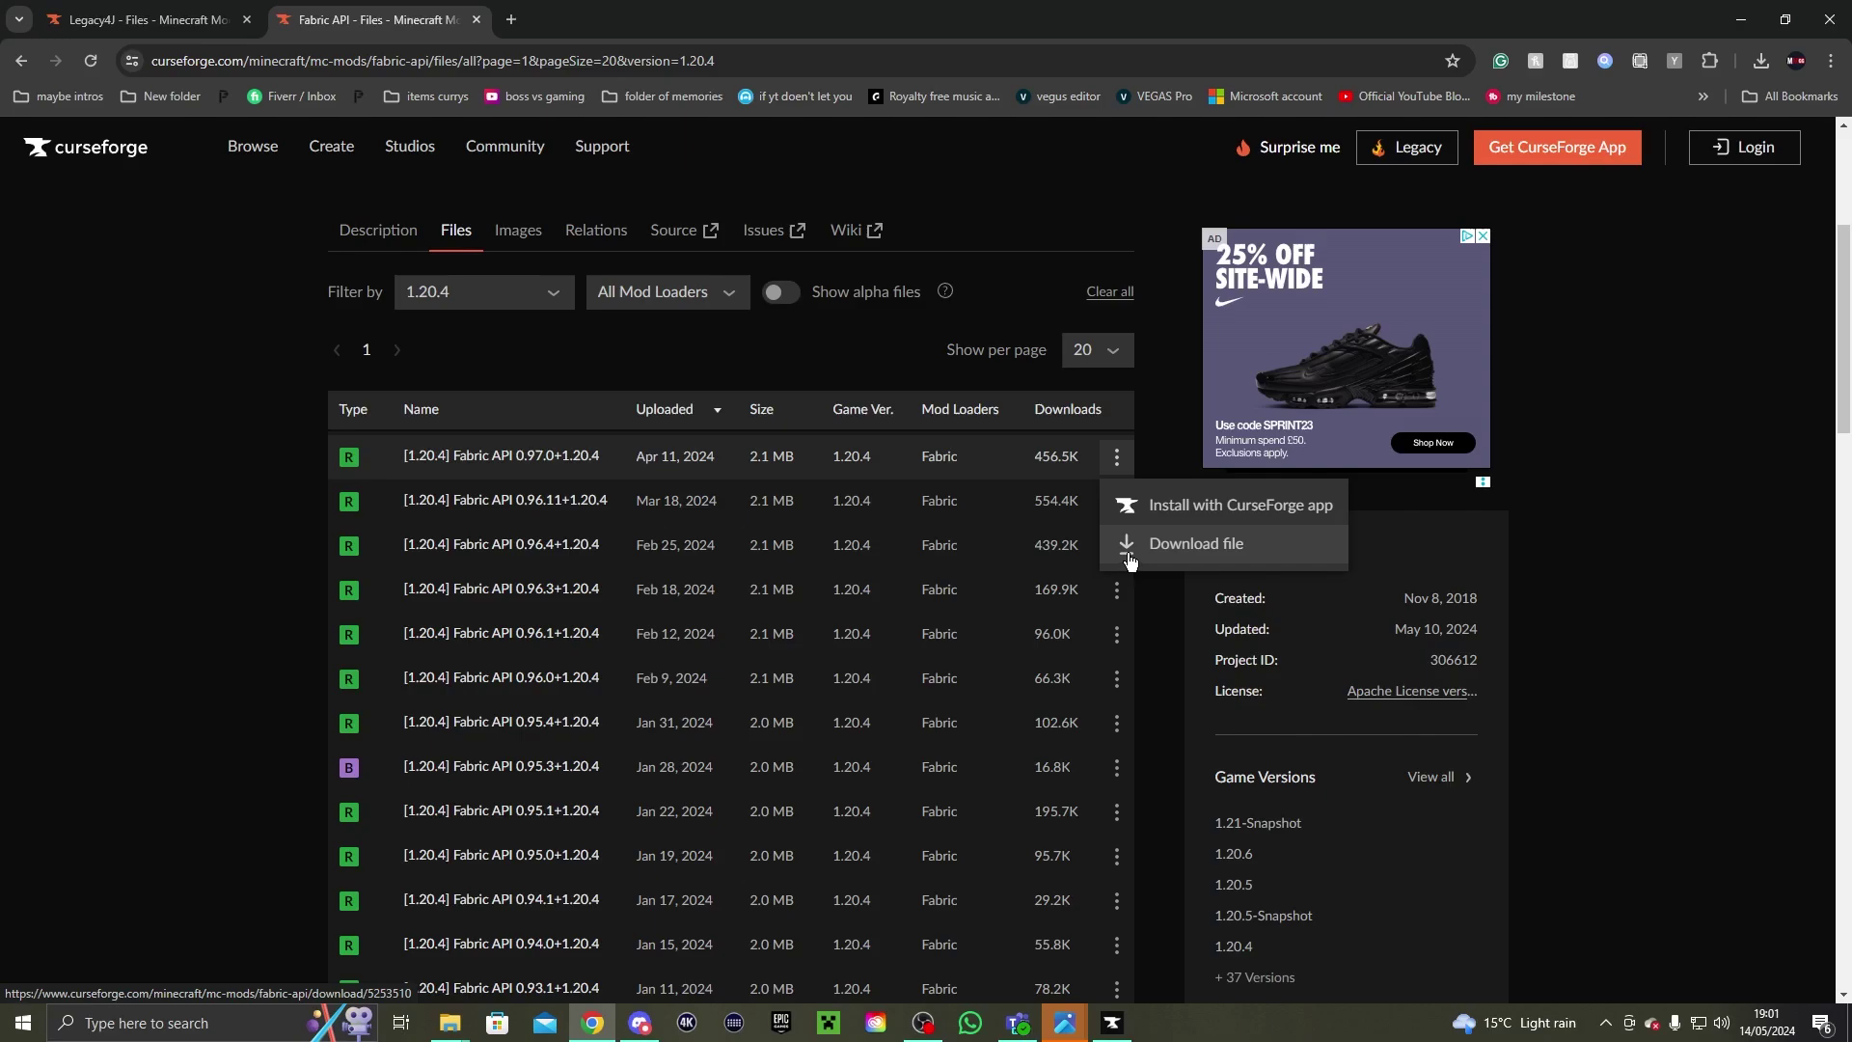
pyautogui.click(1131, 561)
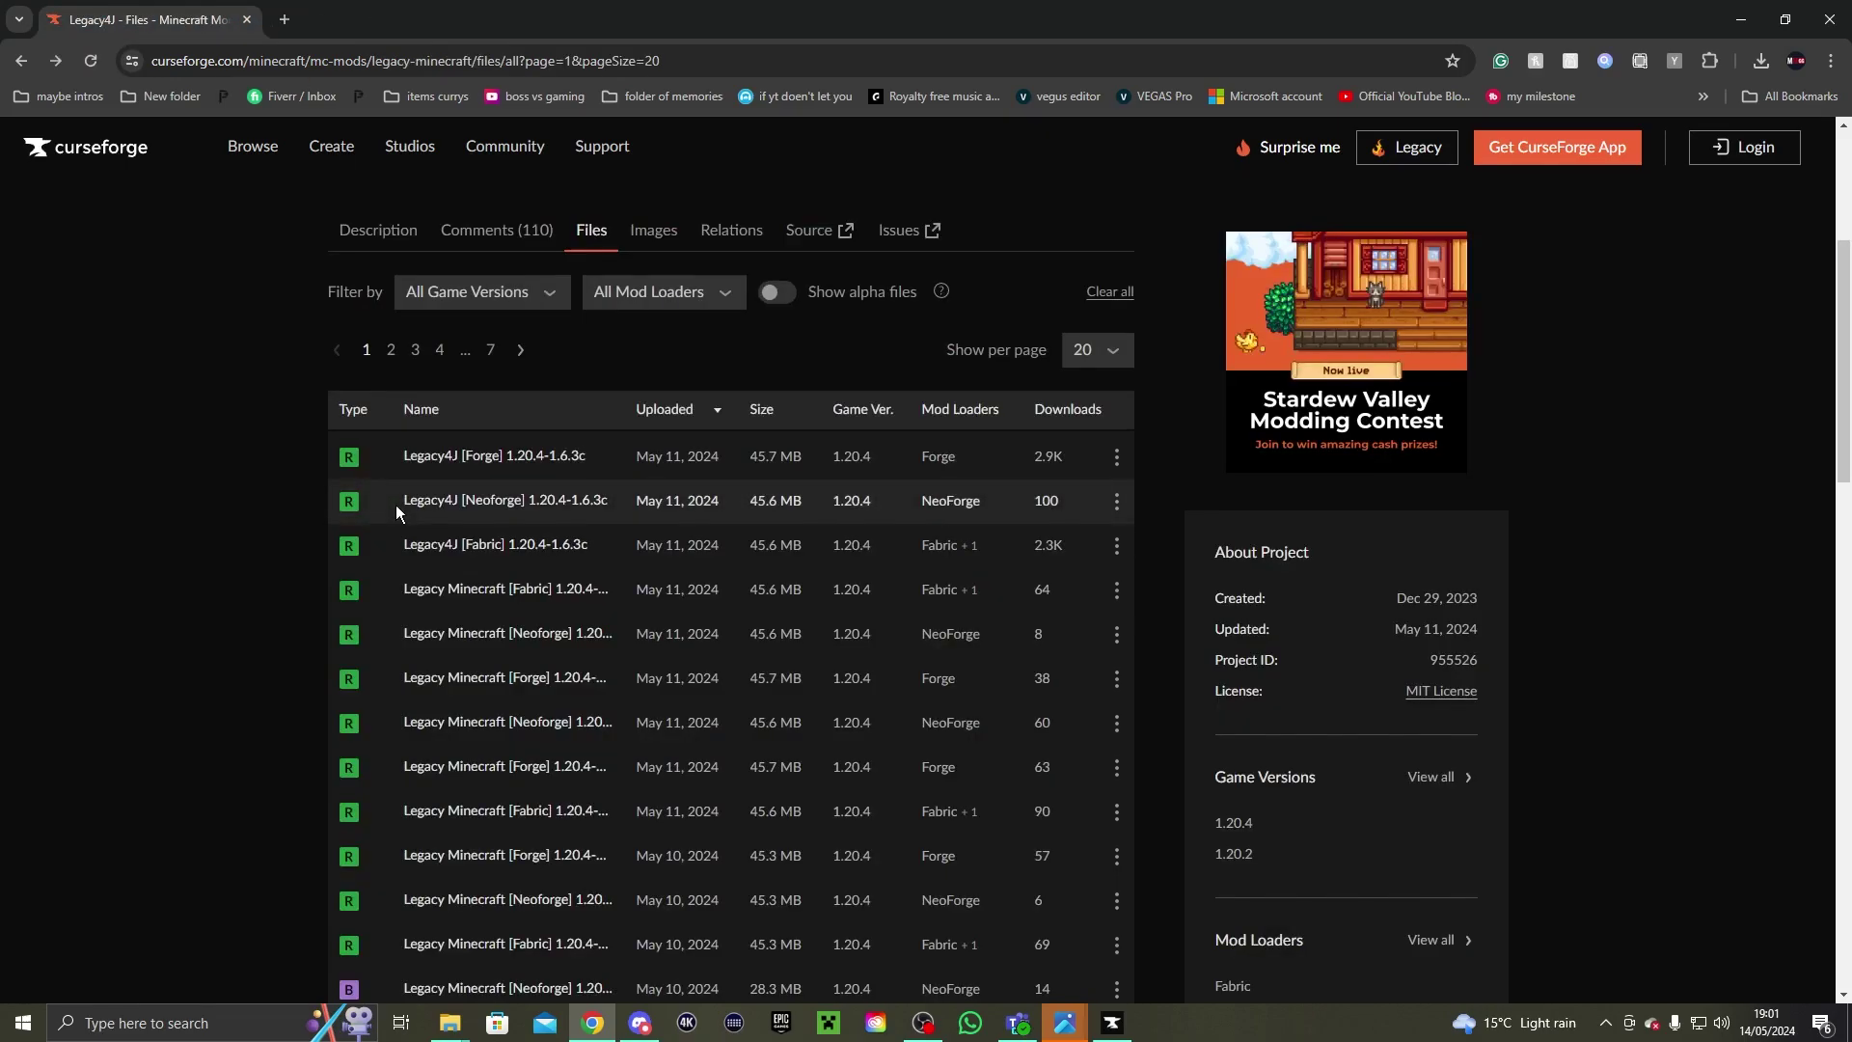
# Copy the three jar files from the legacy fabric folder into %appdata%\.minecraft\mods
pyautogui.click(450, 1022)
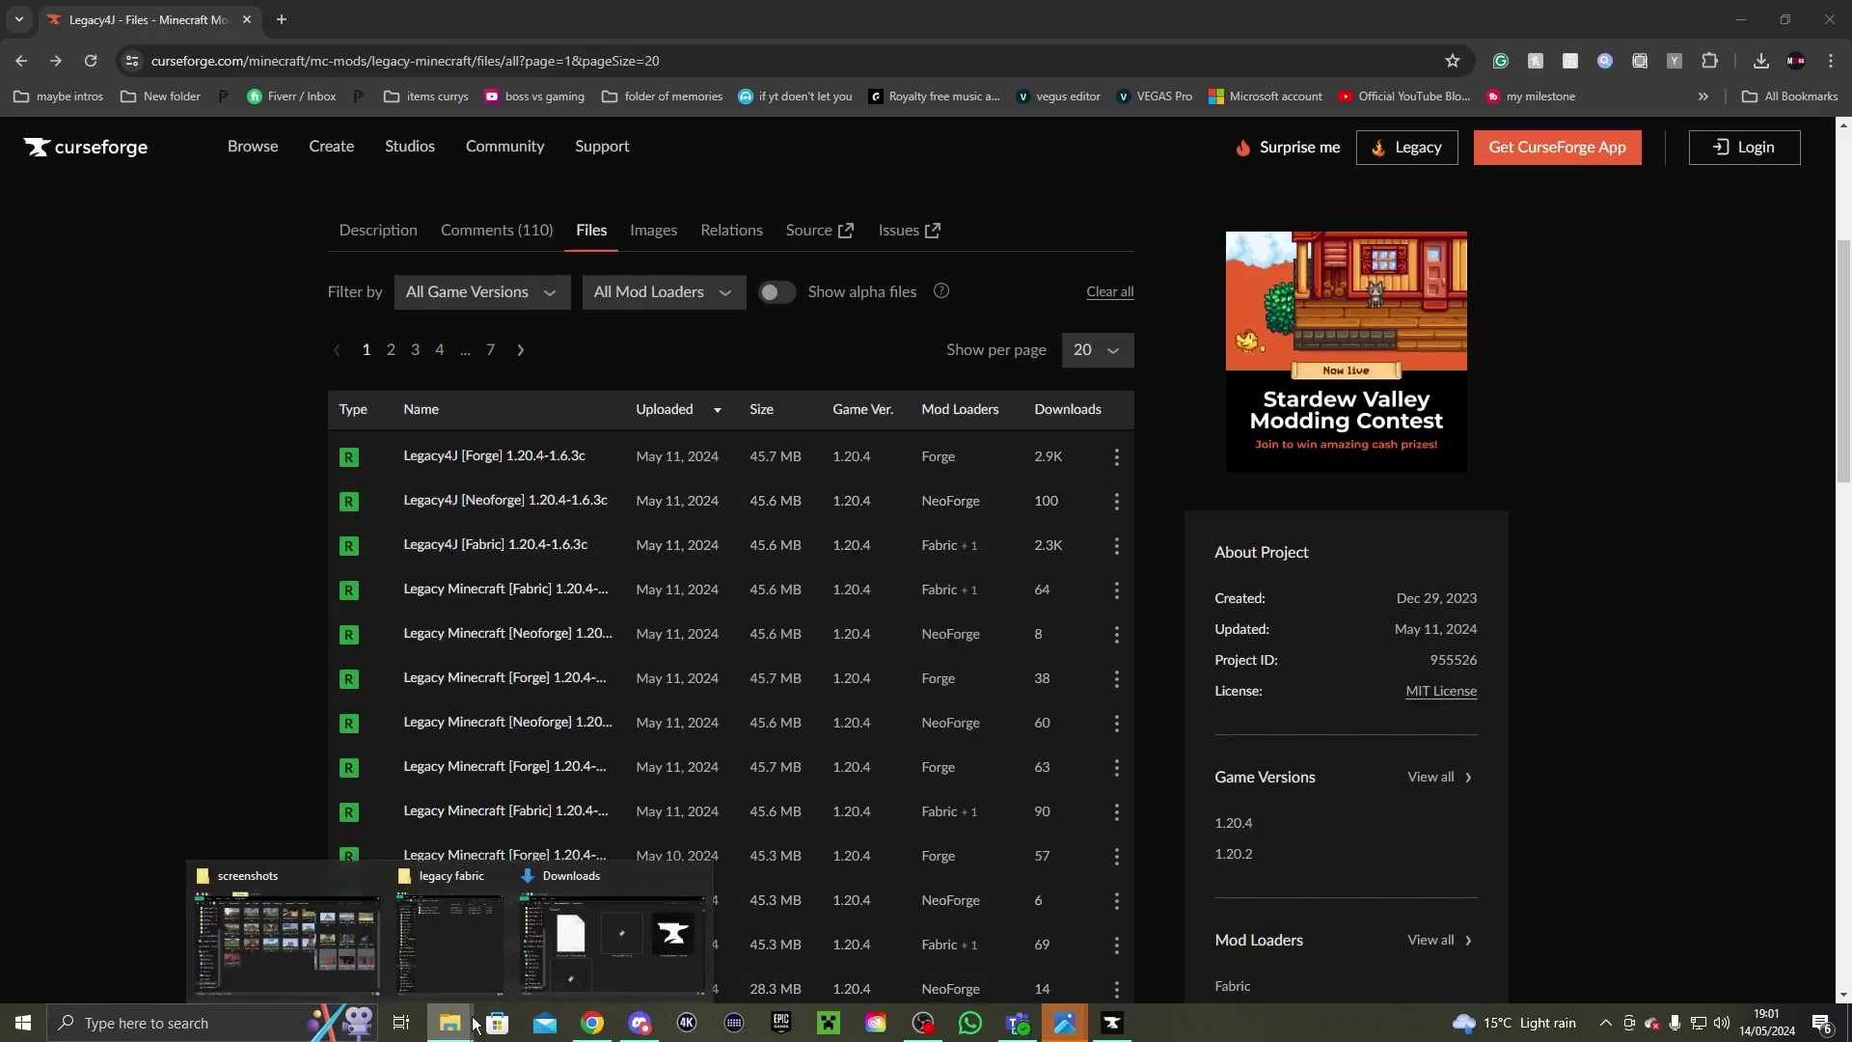
pyautogui.click(459, 968)
pyautogui.moveTo(440, 541); pyautogui.dragTo(223, 123)
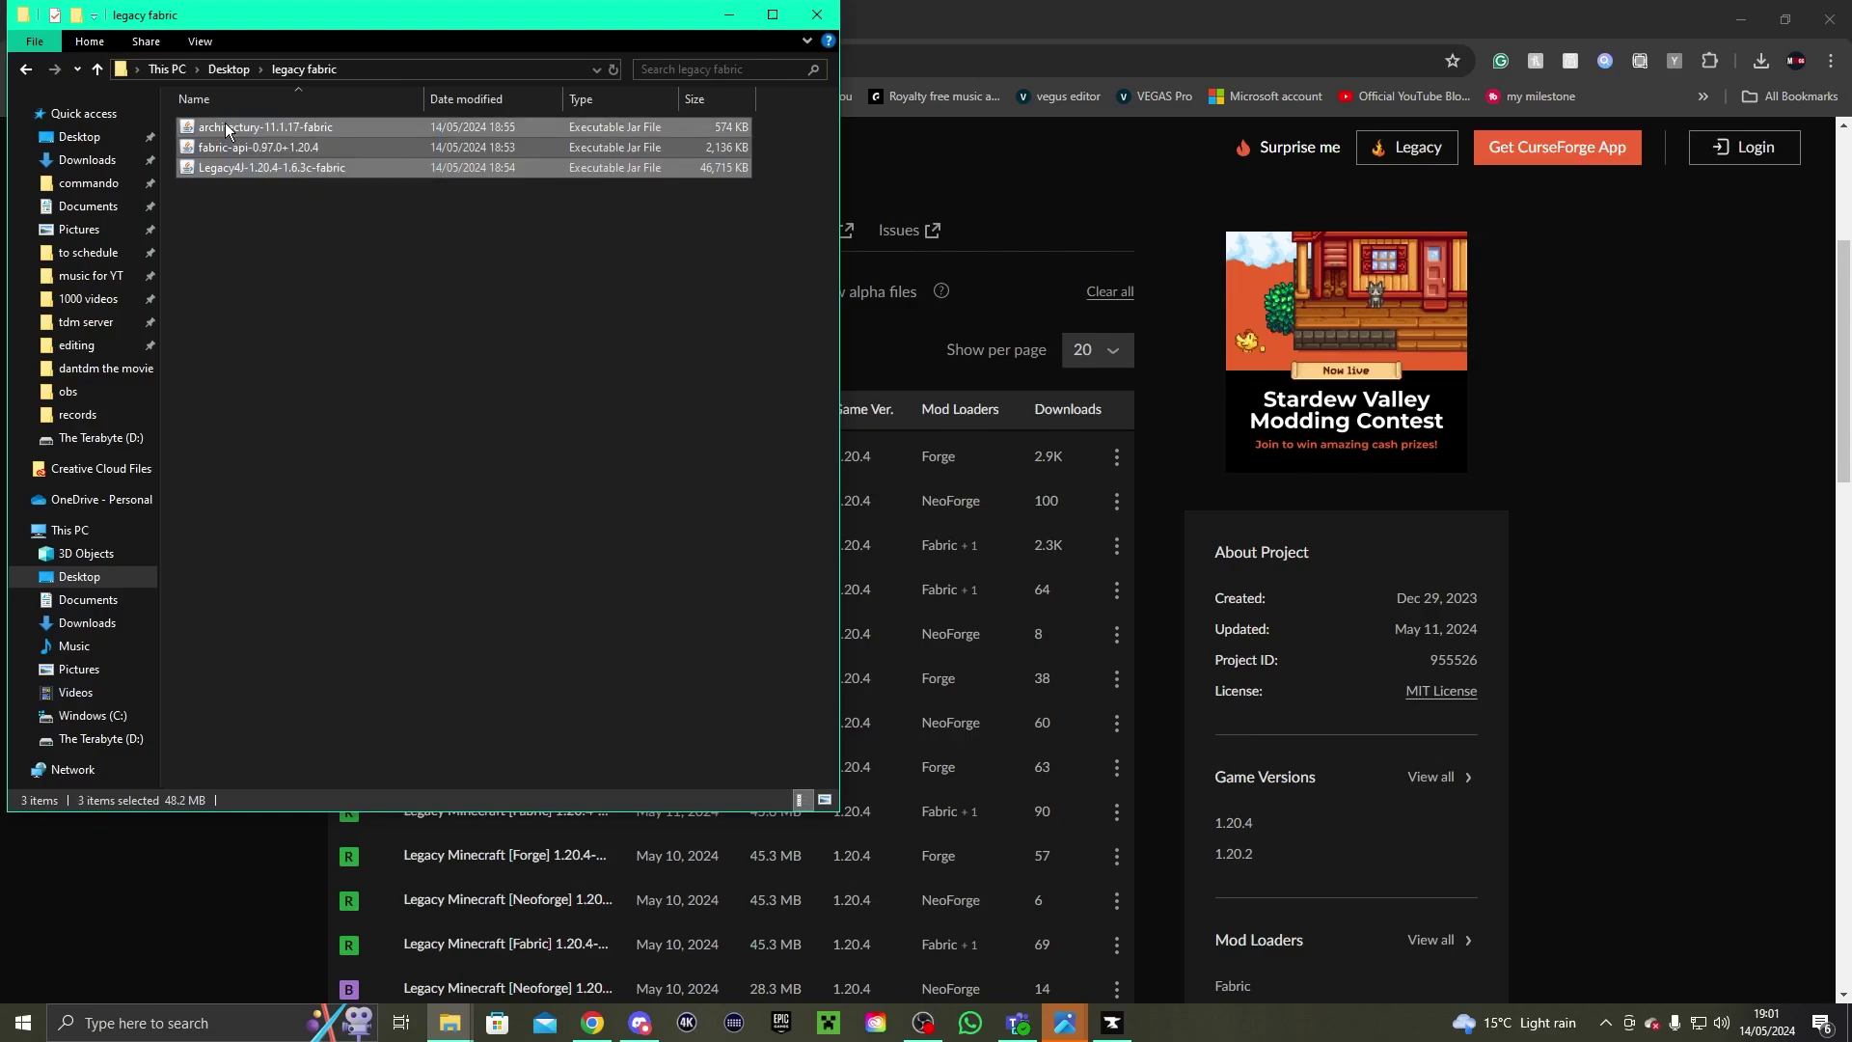
pyautogui.click(95, 1028)
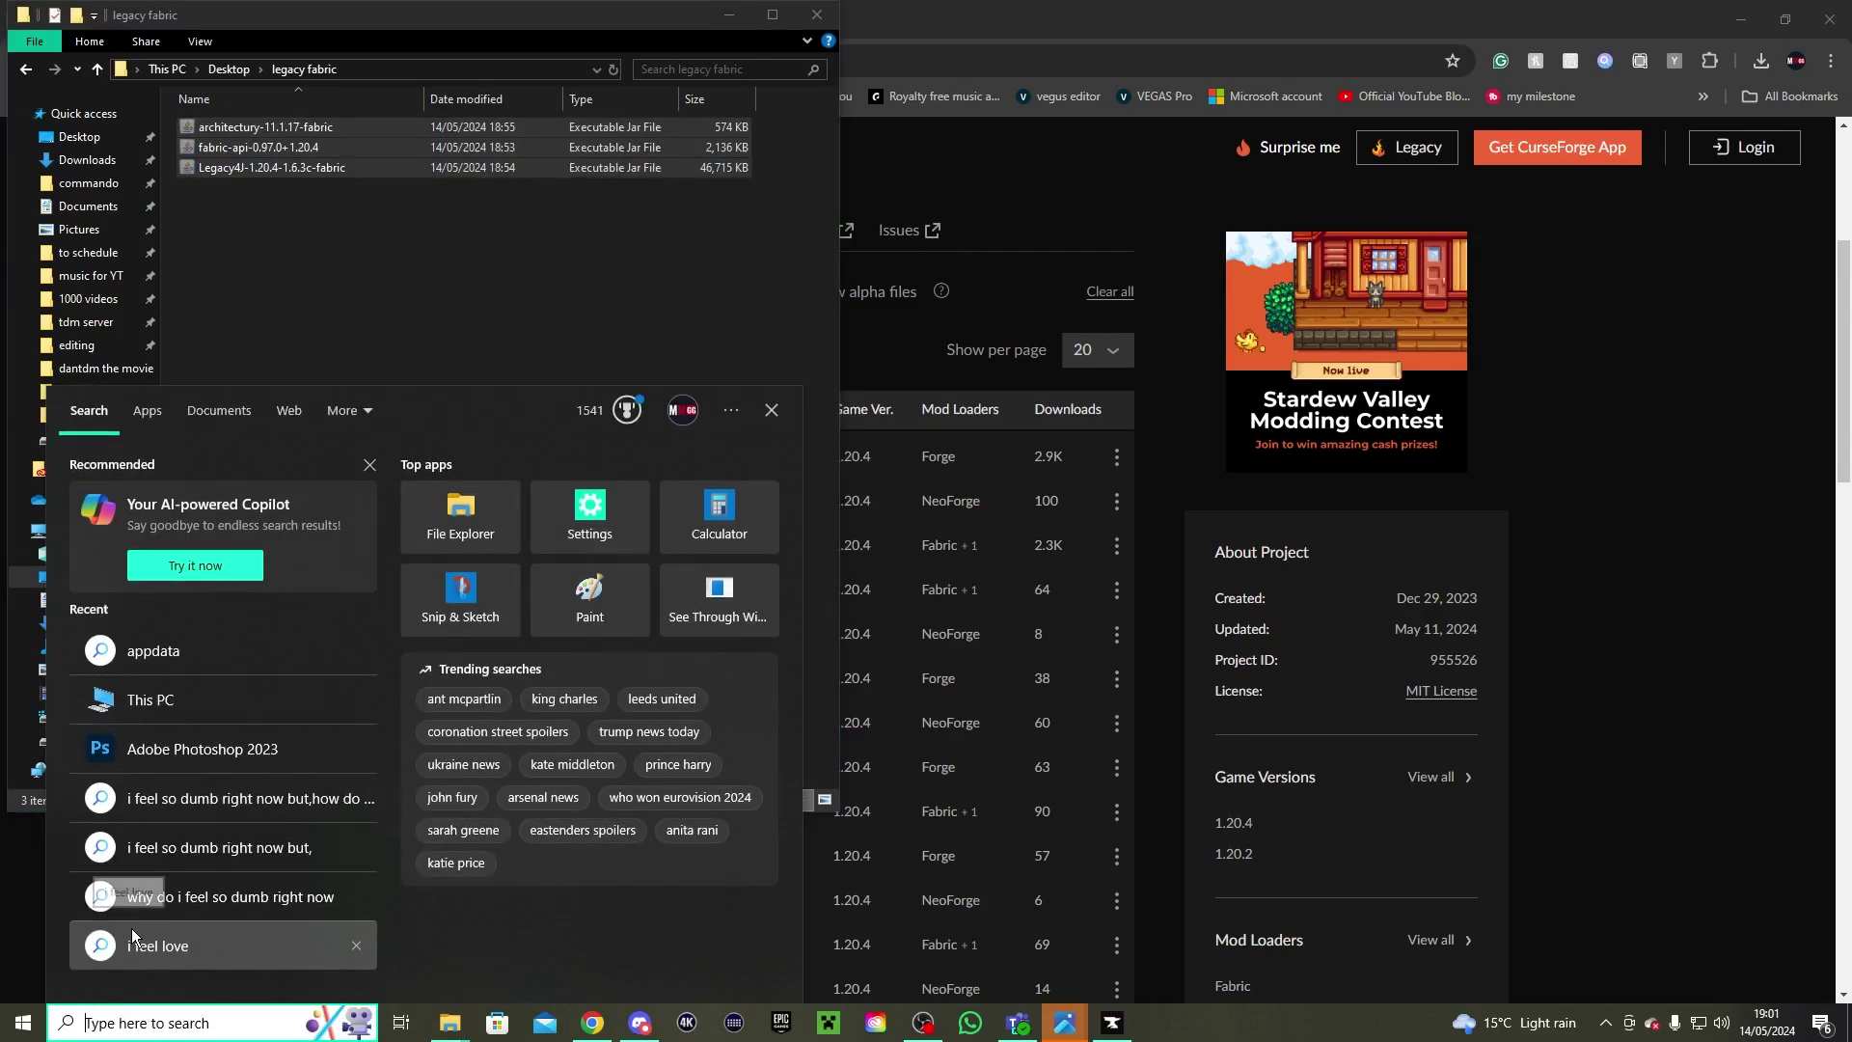
pyautogui.write('%a')
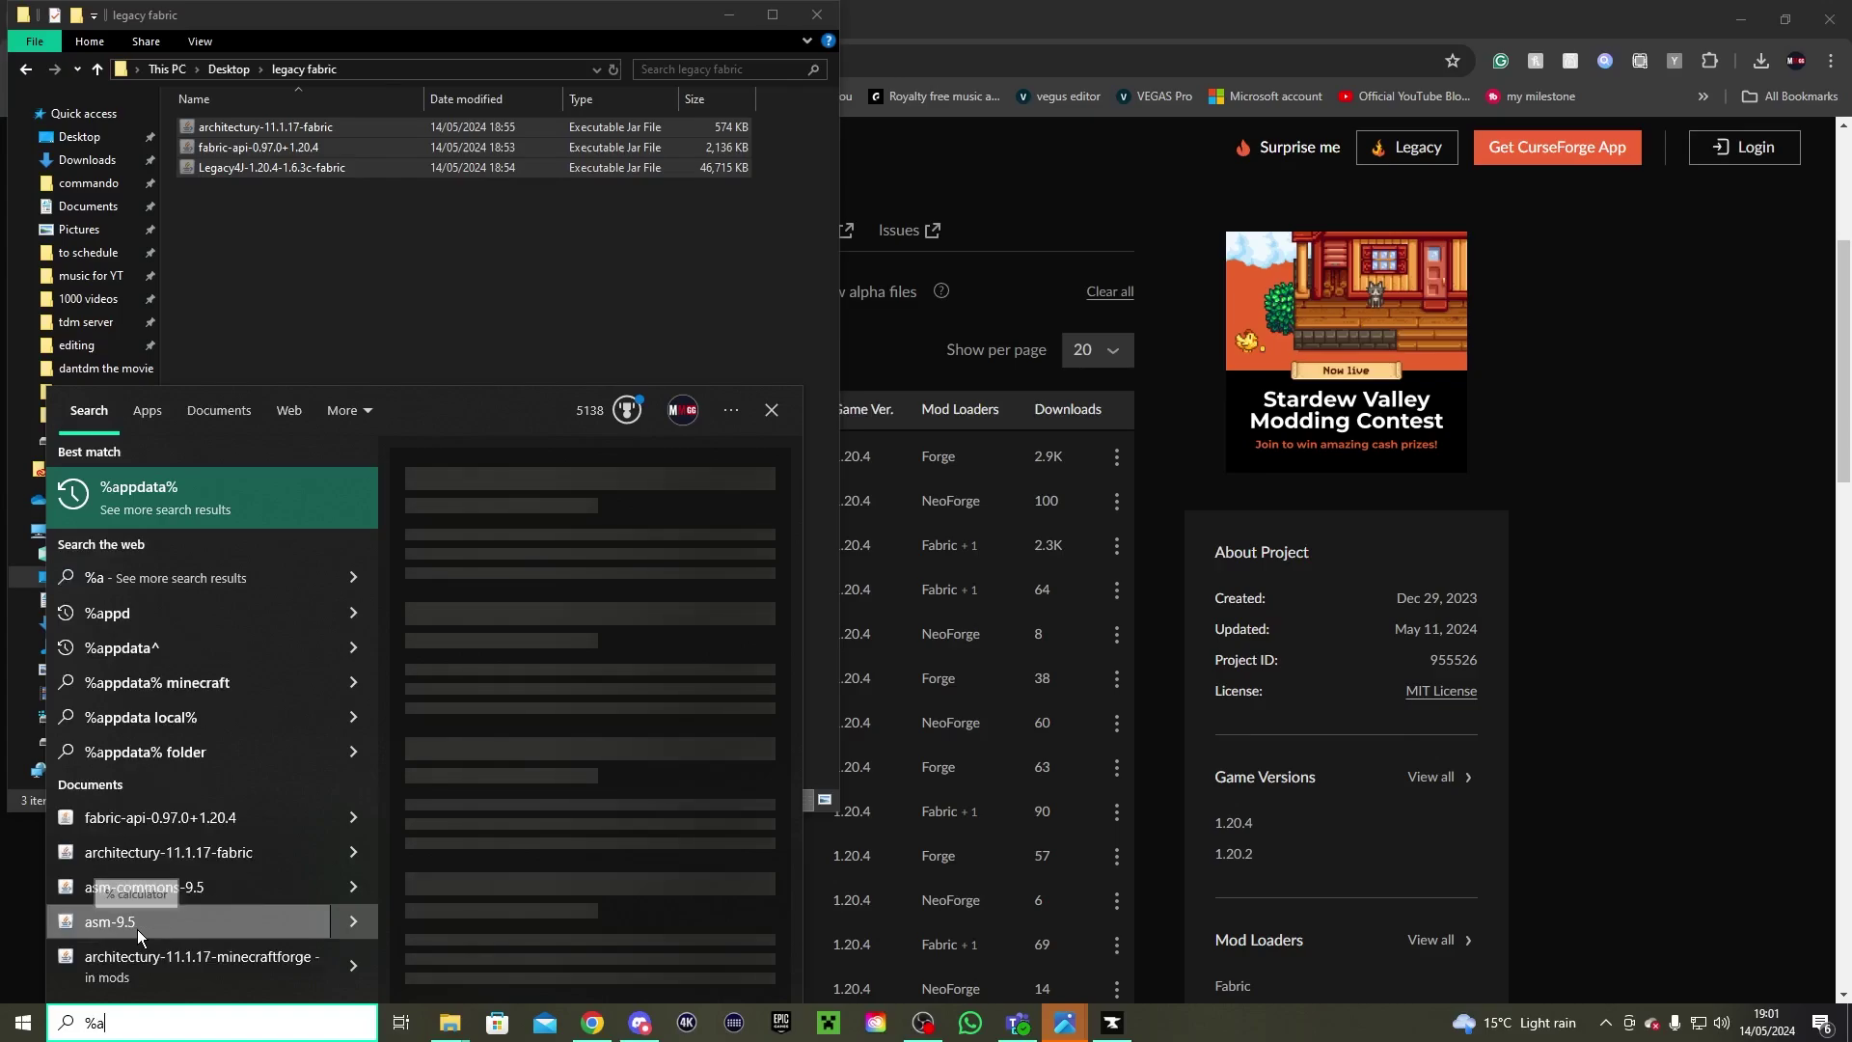
pyautogui.write('ppdata%')
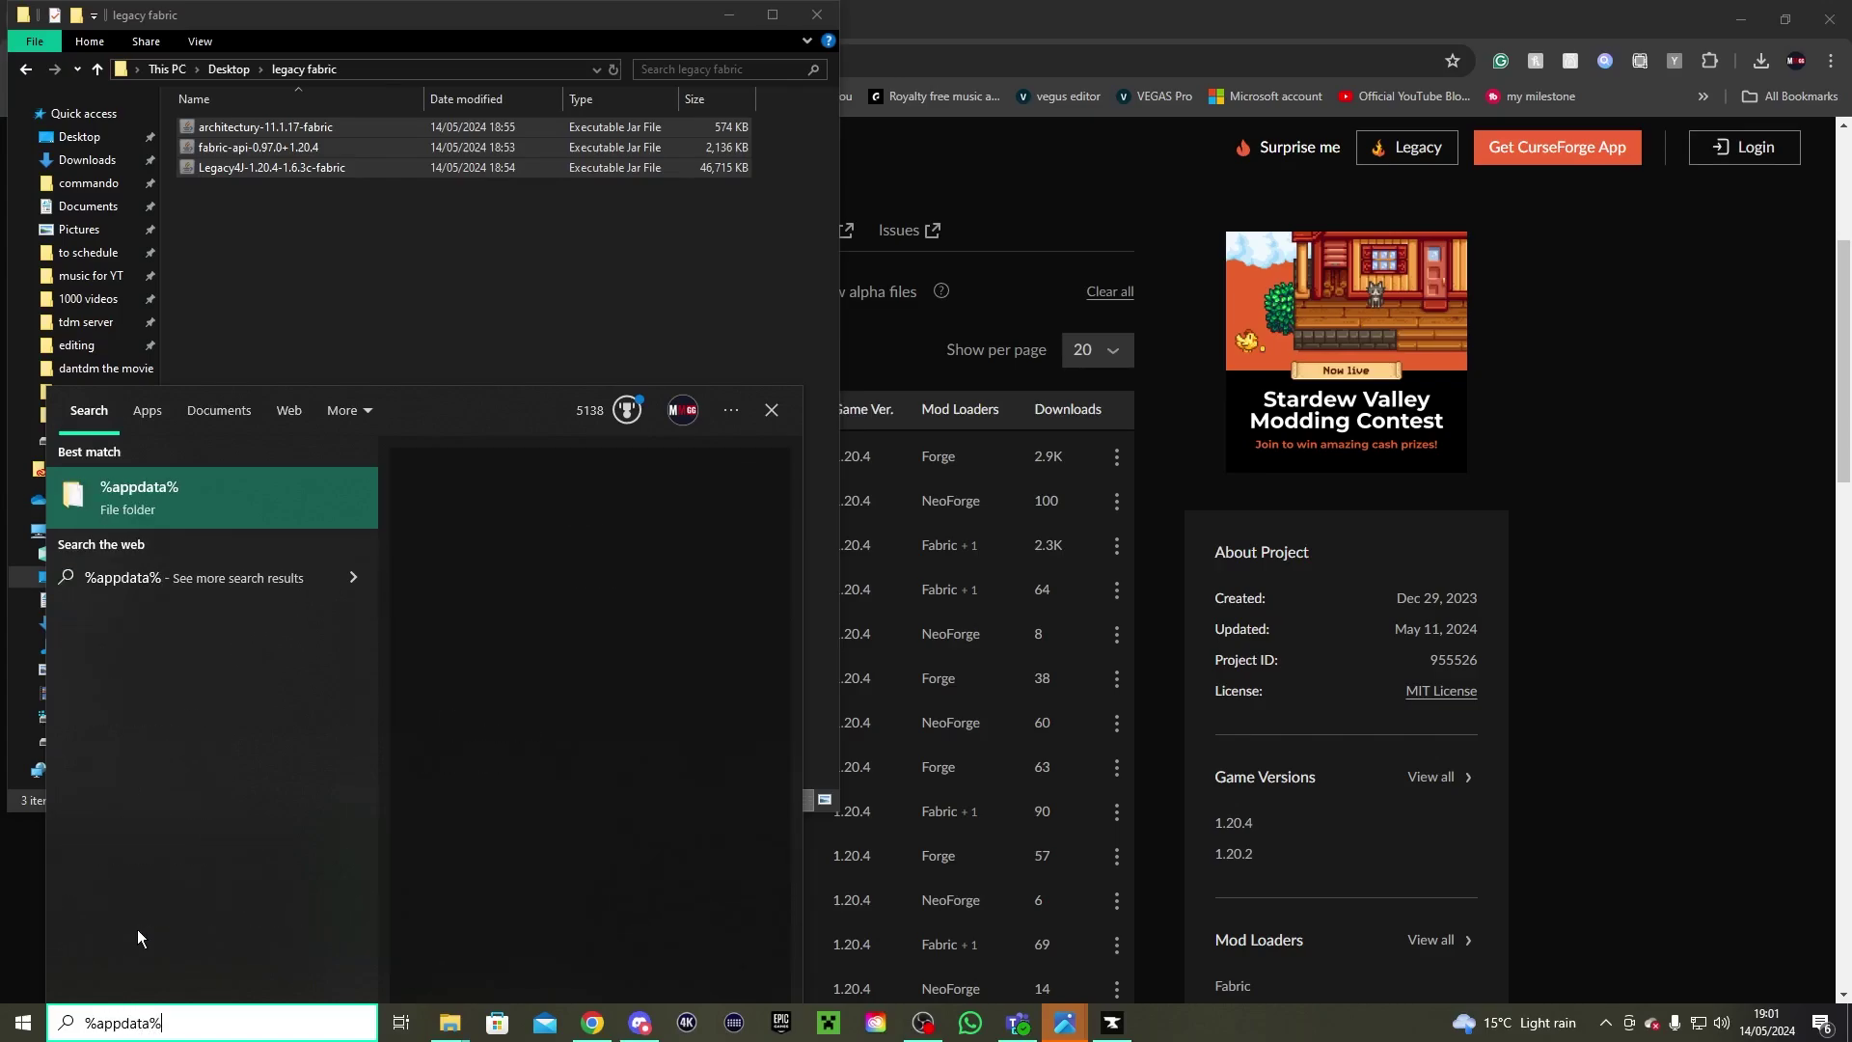
pyautogui.press('Return')
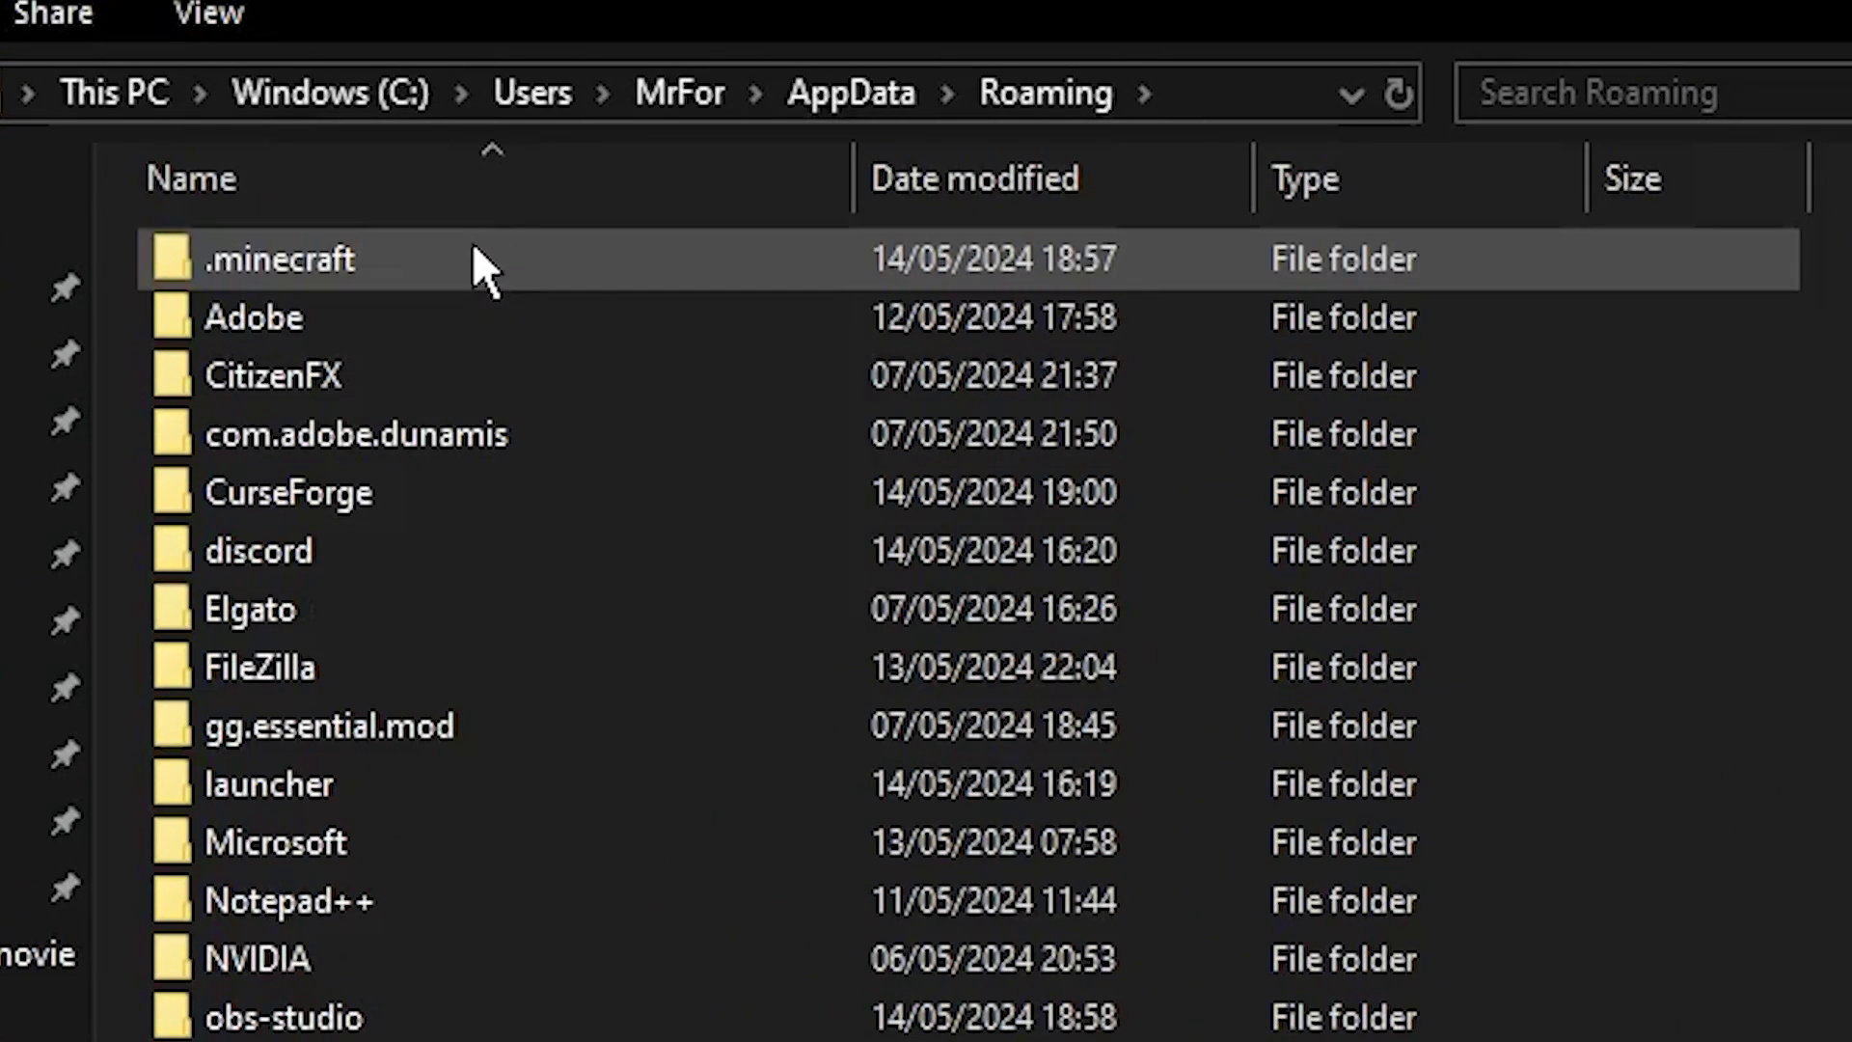
pyautogui.doubleClick(416, 226)
pyautogui.doubleClick(380, 827)
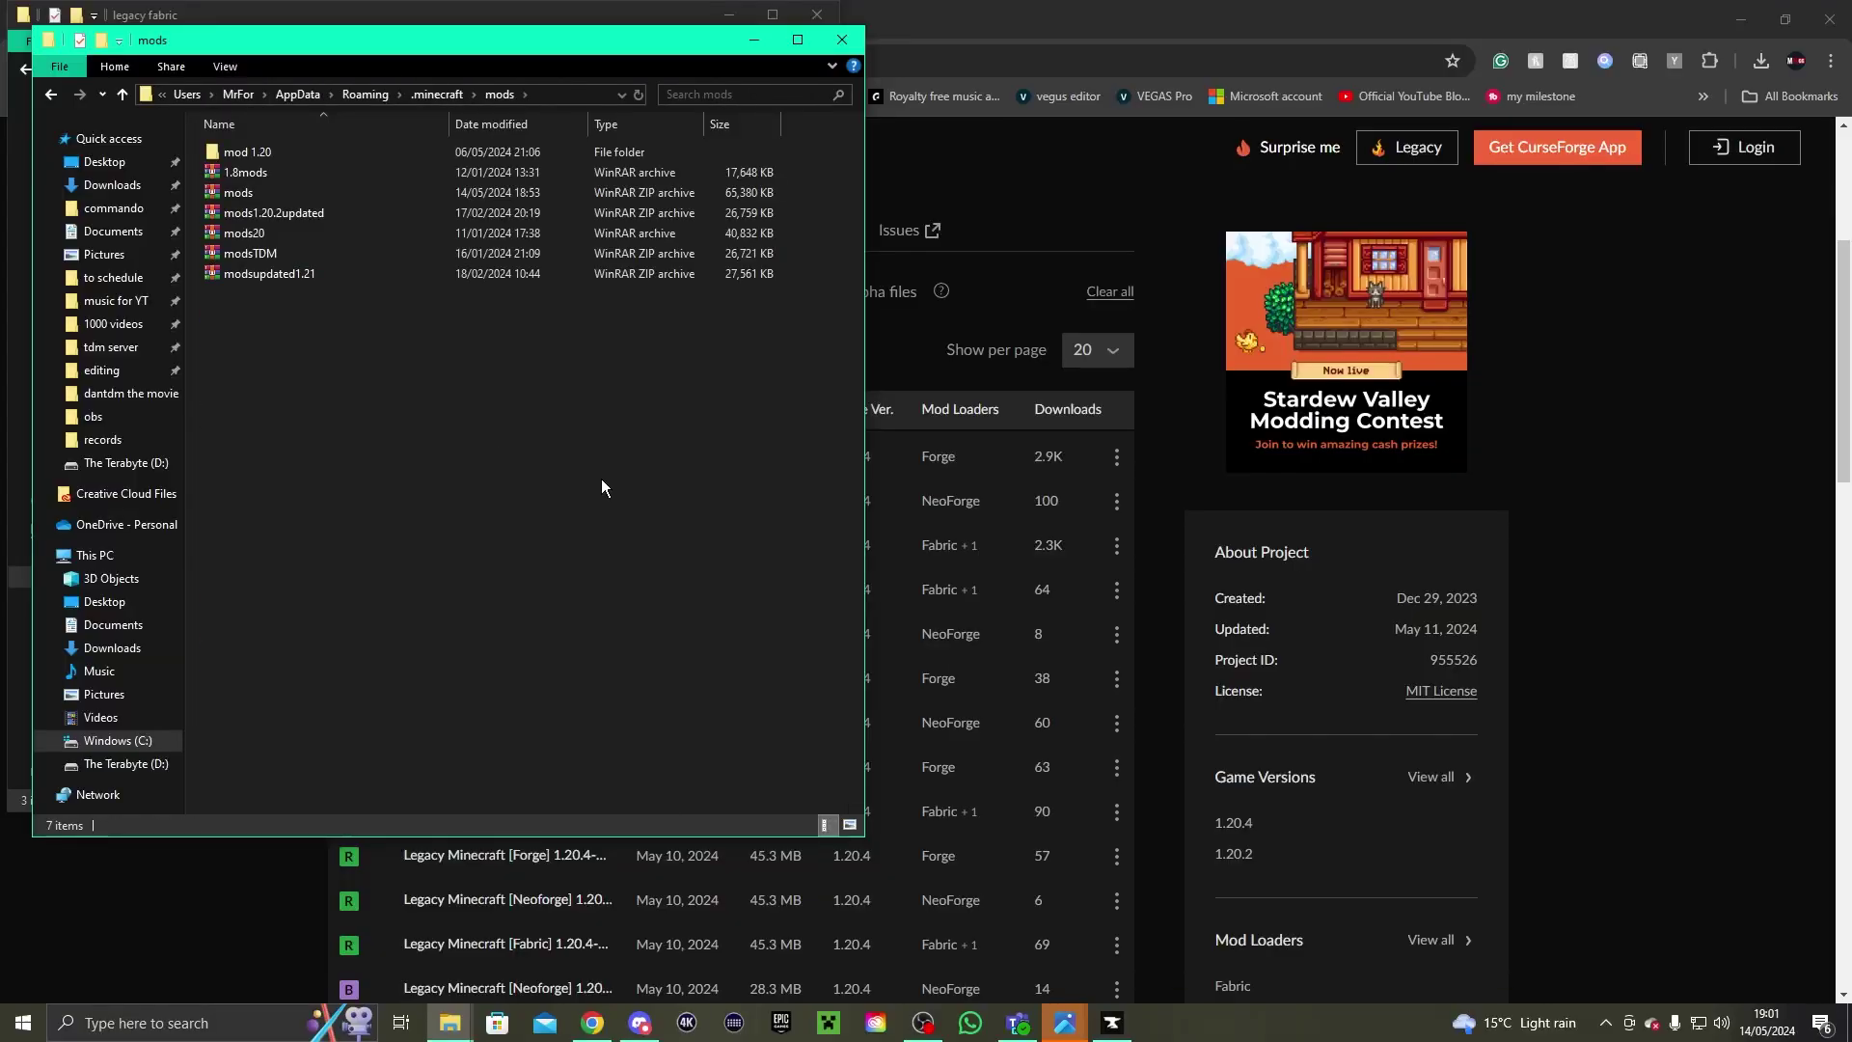
pyautogui.hotkey('ctrl', 'v')
# Open the Architectury API mod page in a new tab using its copied link
pyautogui.click(1019, 185)
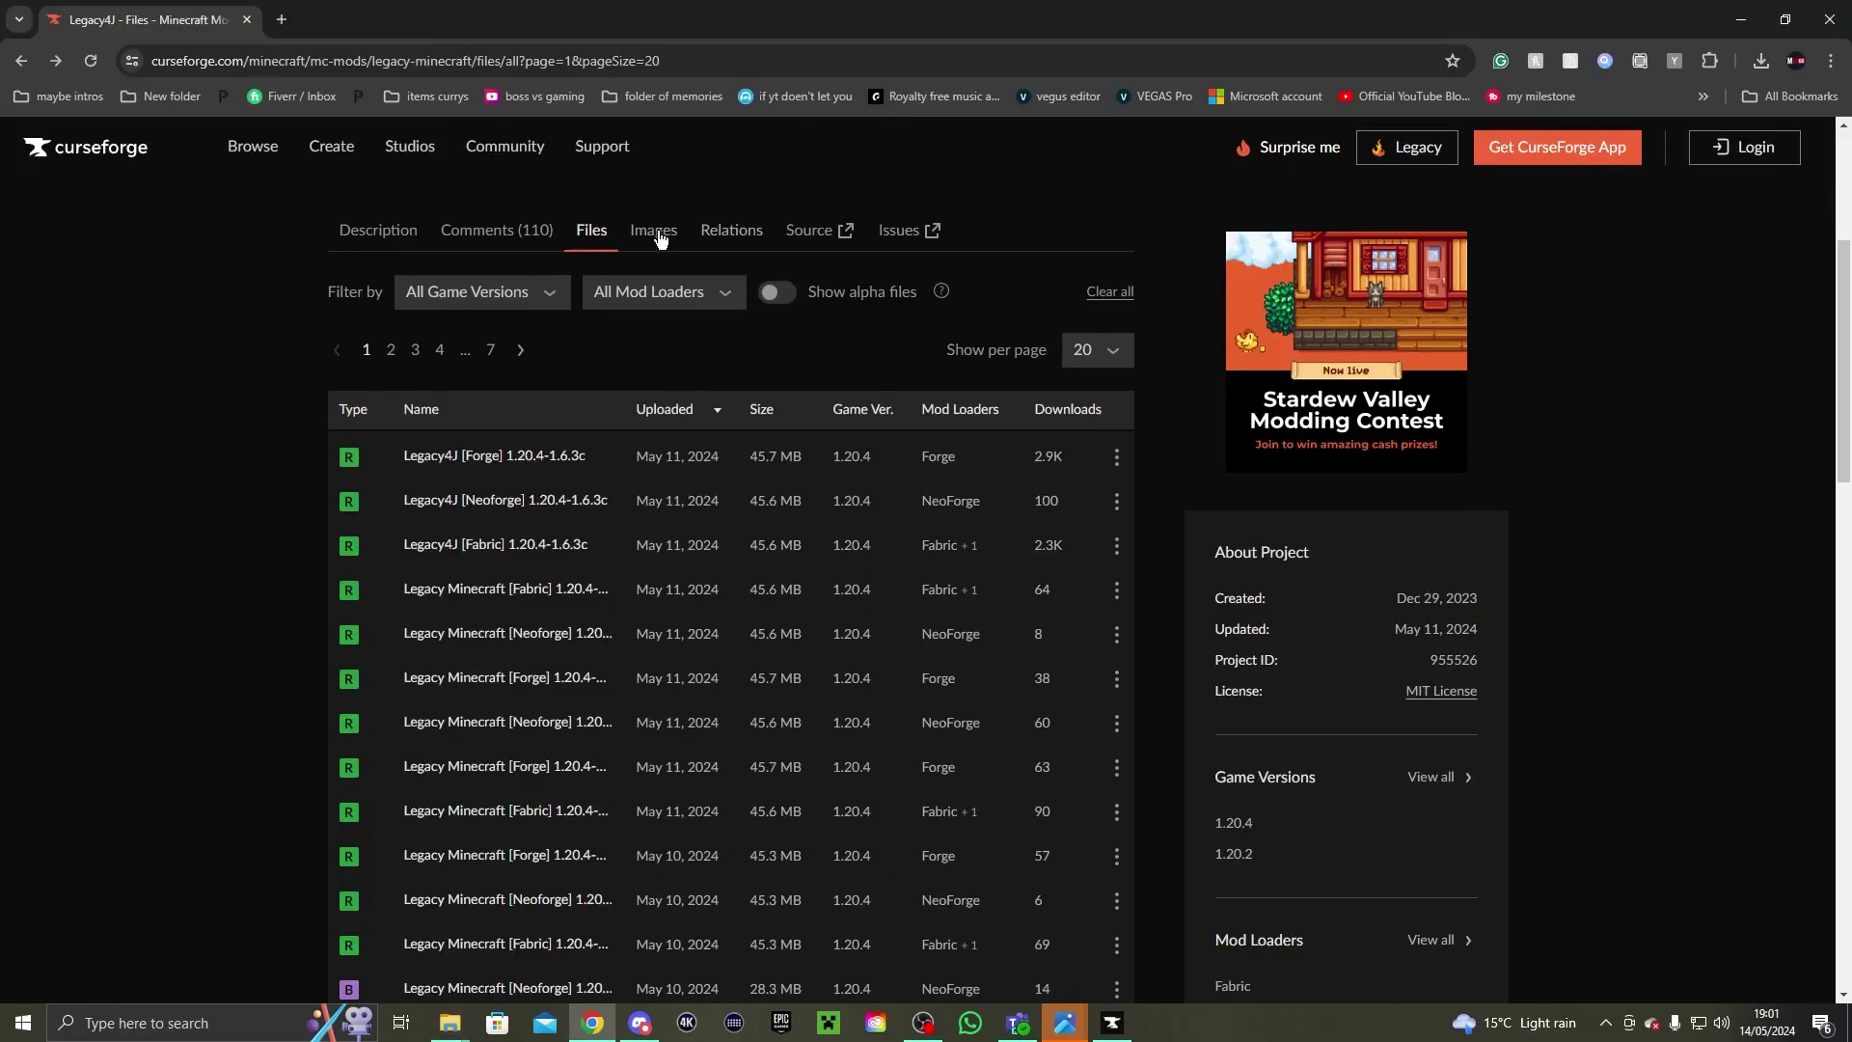
pyautogui.scroll(3, 366, 262)
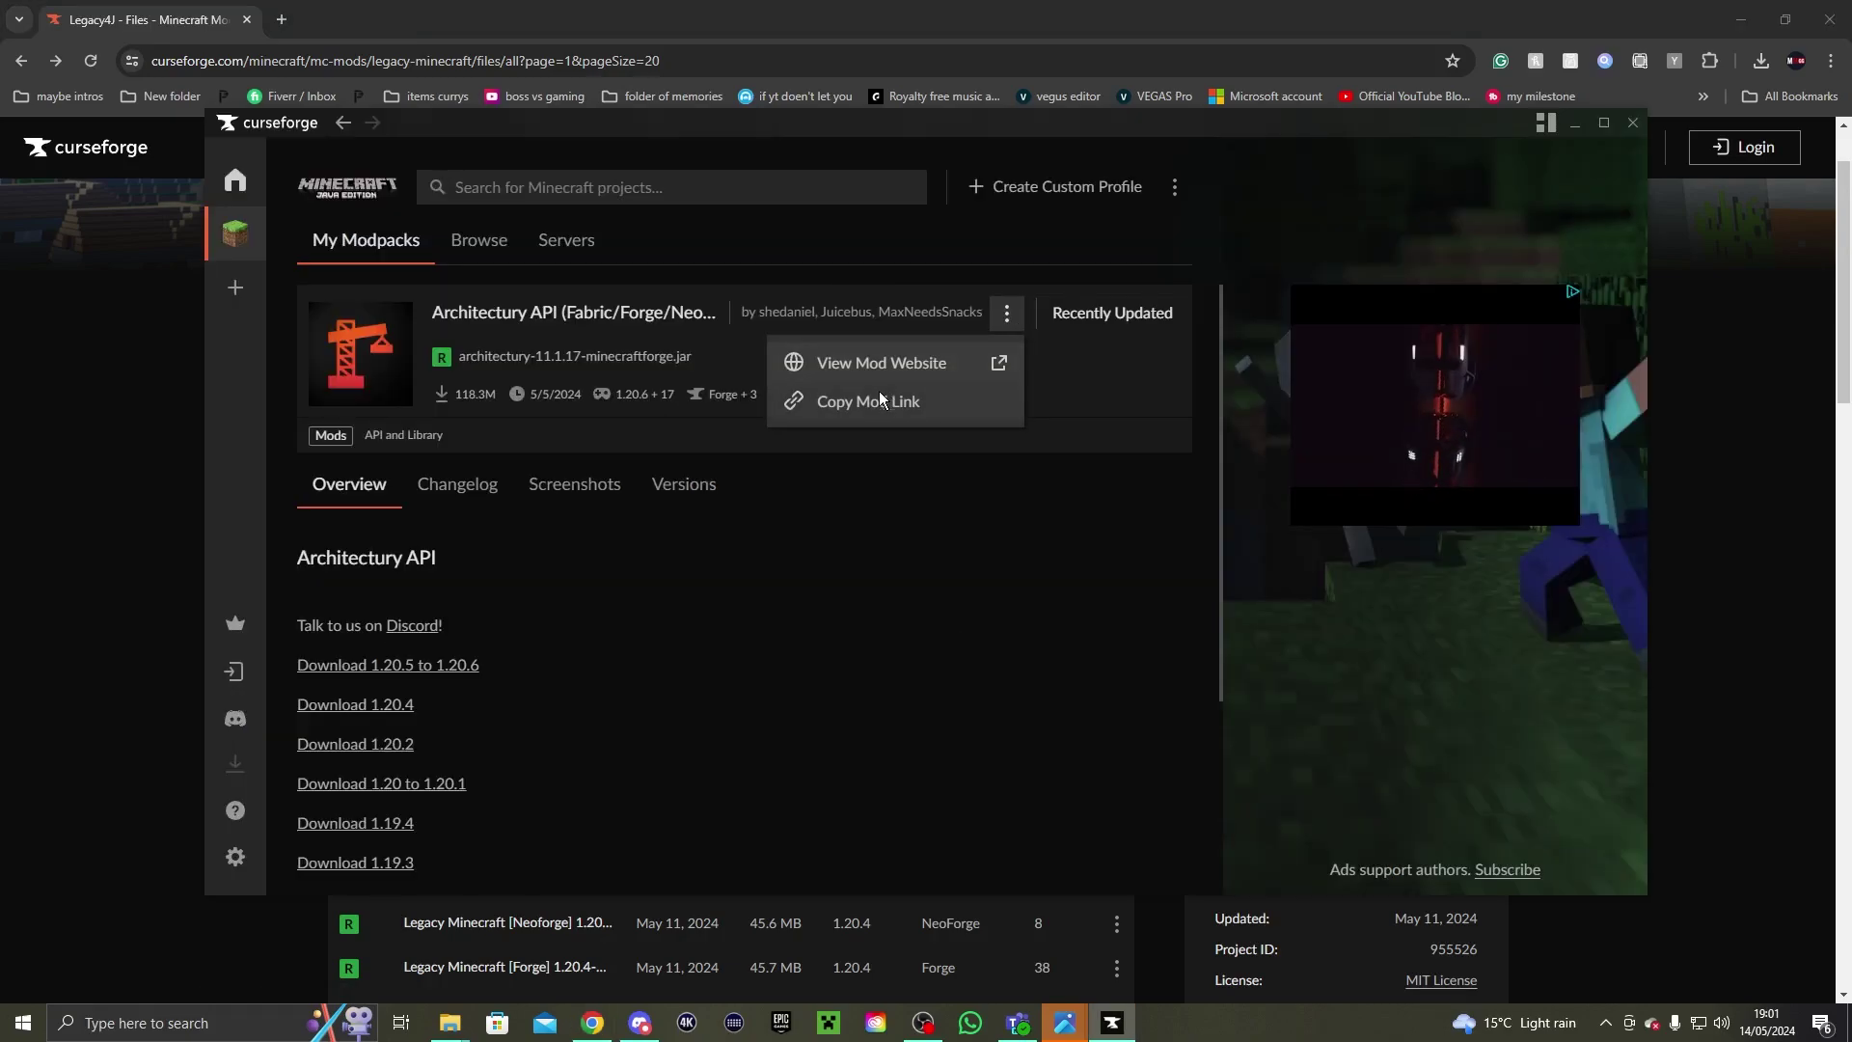
pyautogui.click(868, 401)
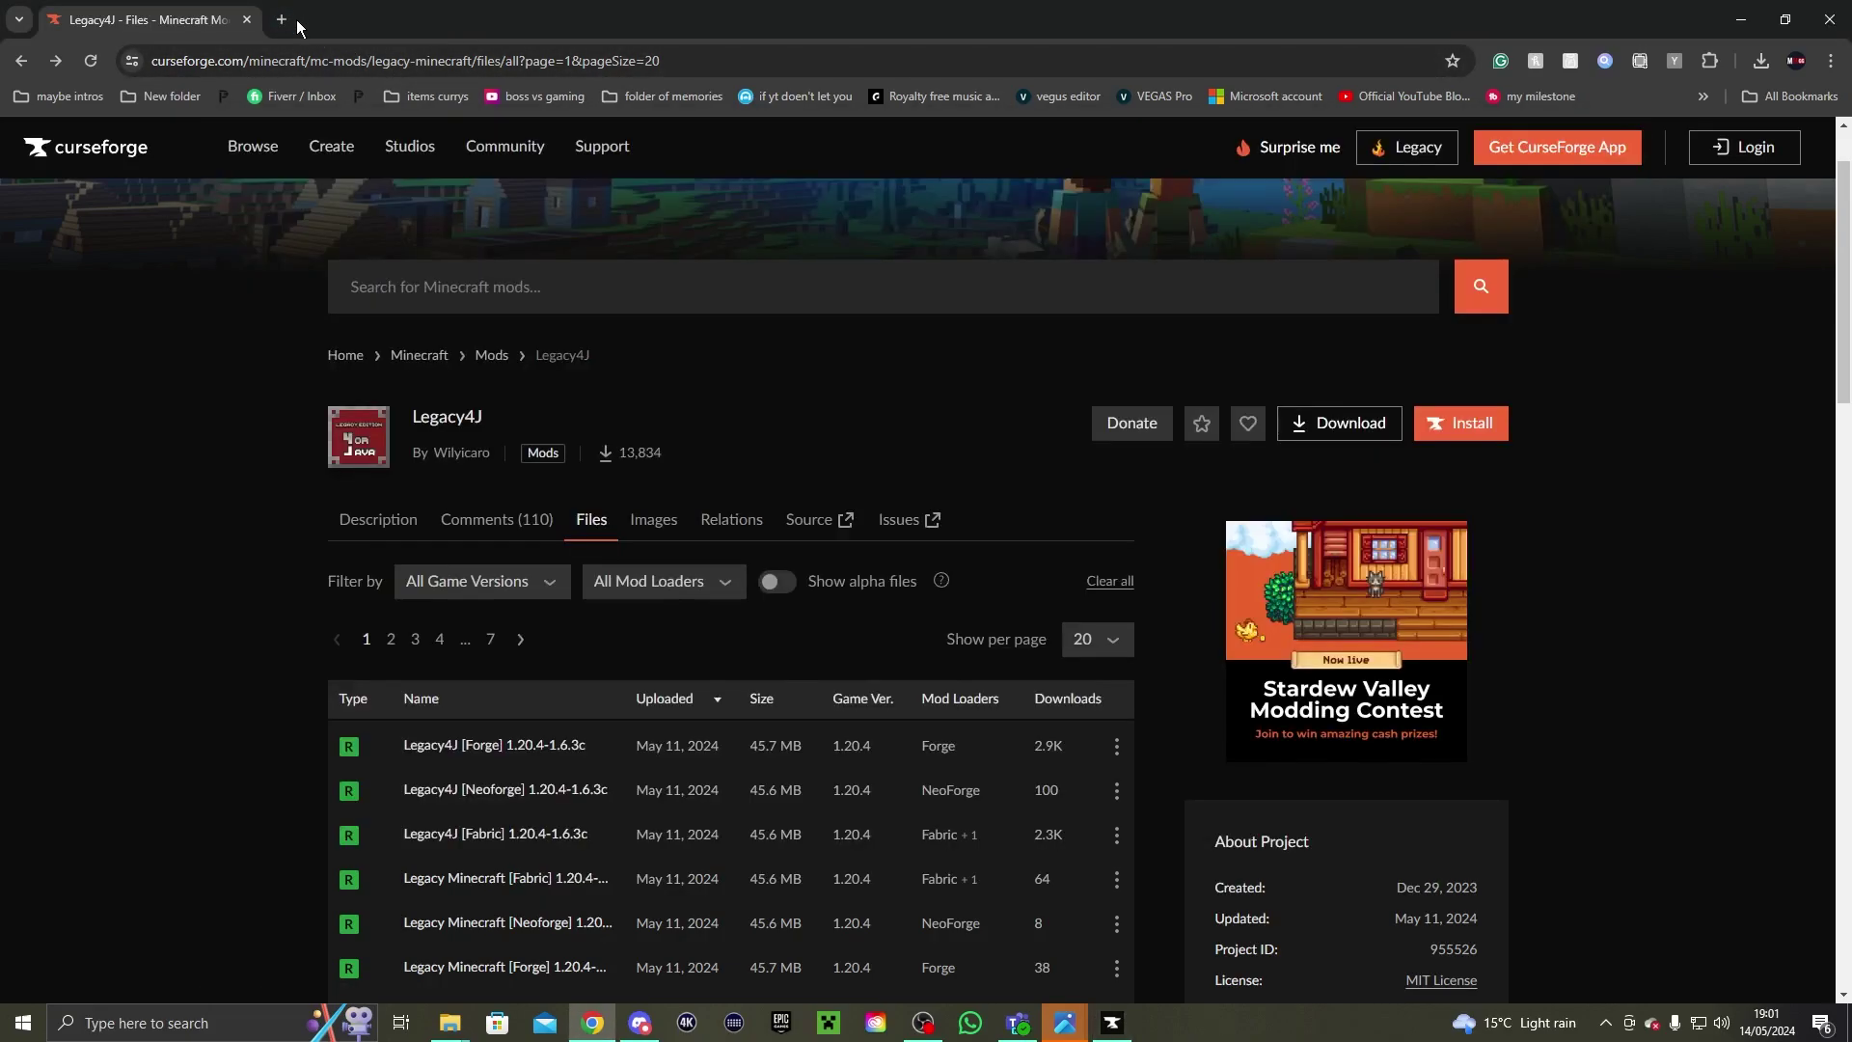
pyautogui.click(289, 20)
pyautogui.hotkey('ctrl', 'v')
pyautogui.press('Return')
pyautogui.moveTo(414, 526); pyautogui.dragTo(544, 527)
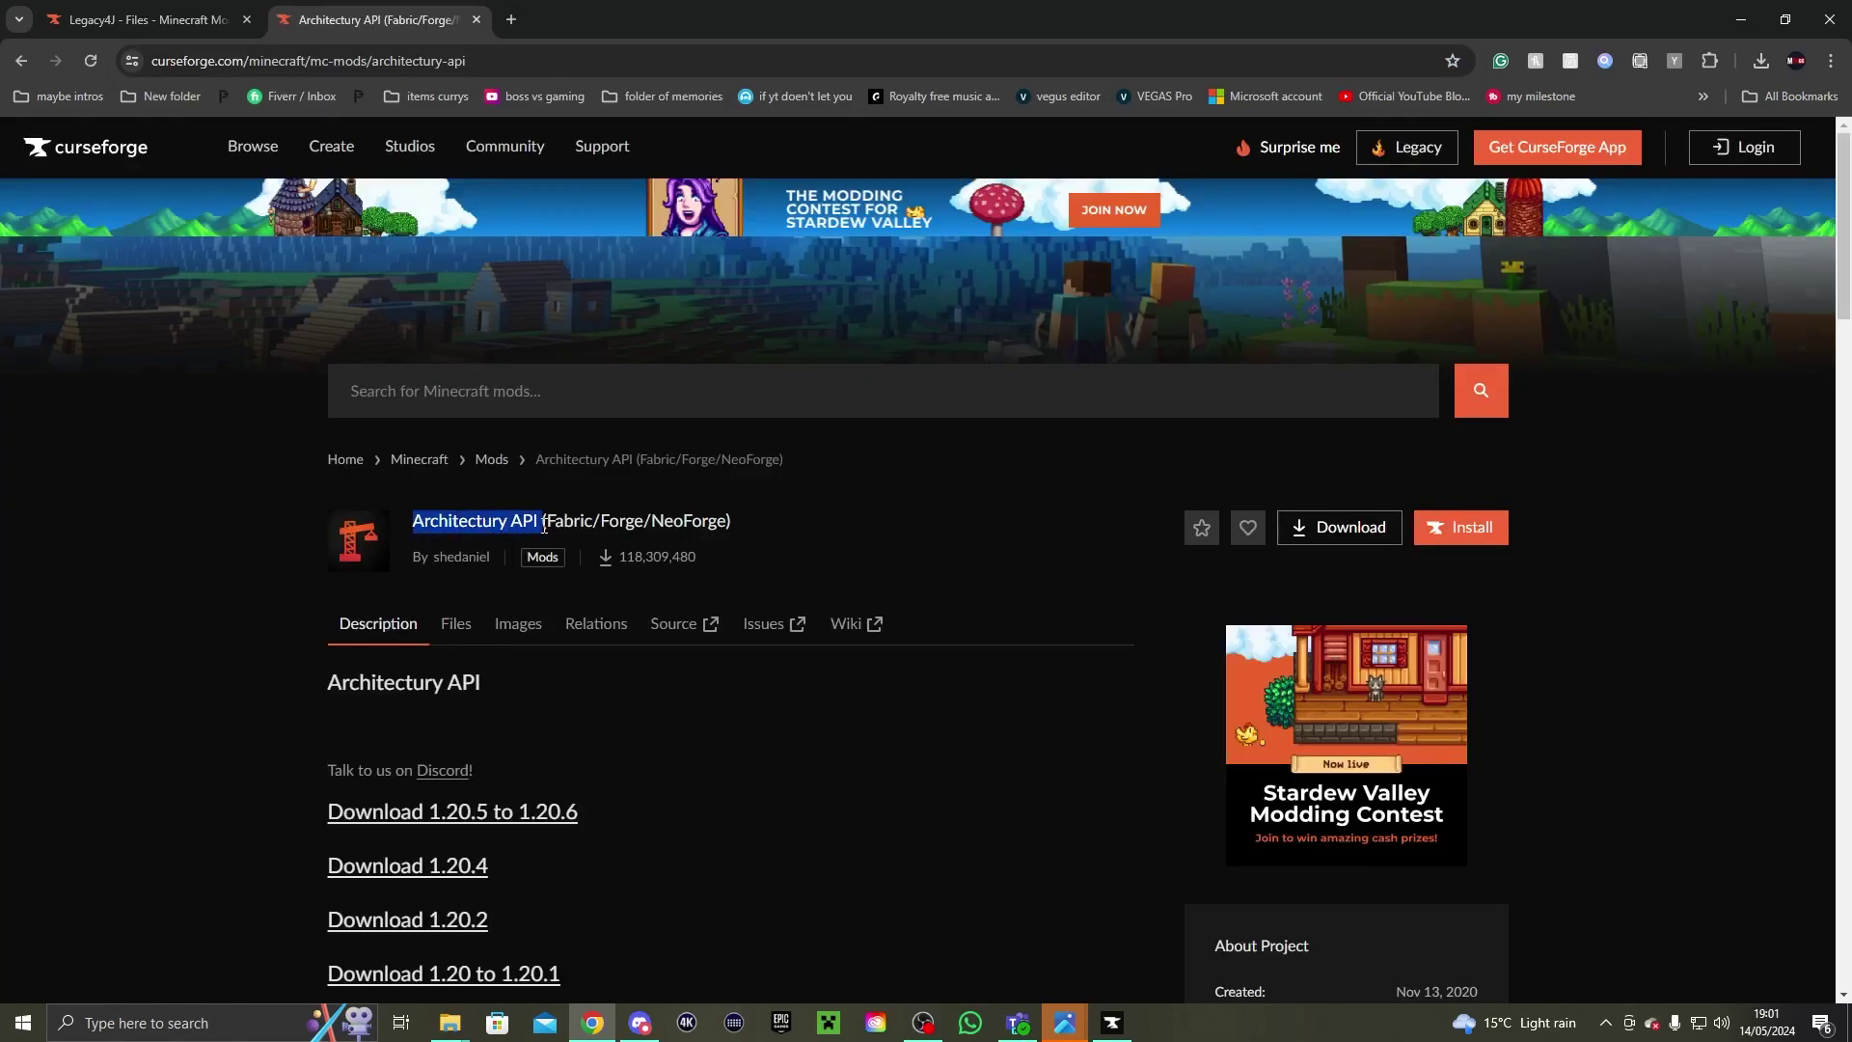
# Download the newest Fabric 1.20.4 Architectury API file, v11.1.17, then close that tab
pyautogui.click(458, 623)
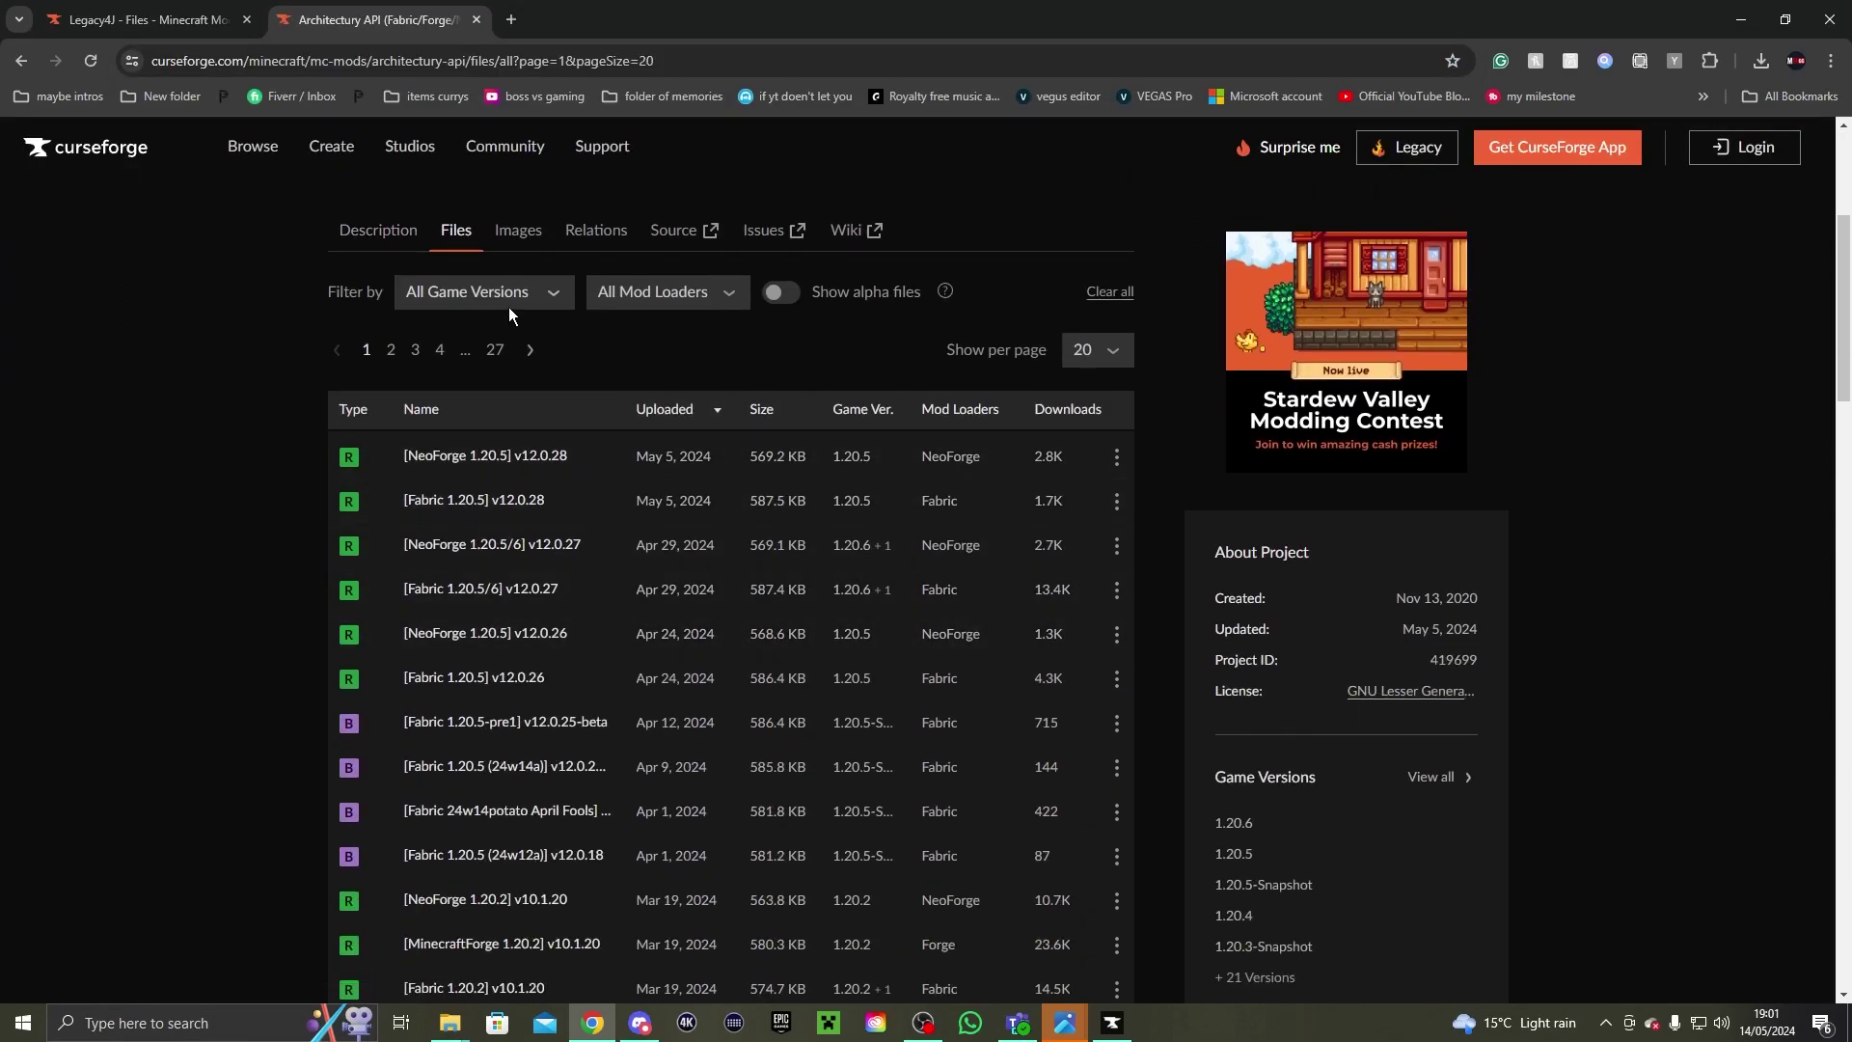
pyautogui.click(509, 291)
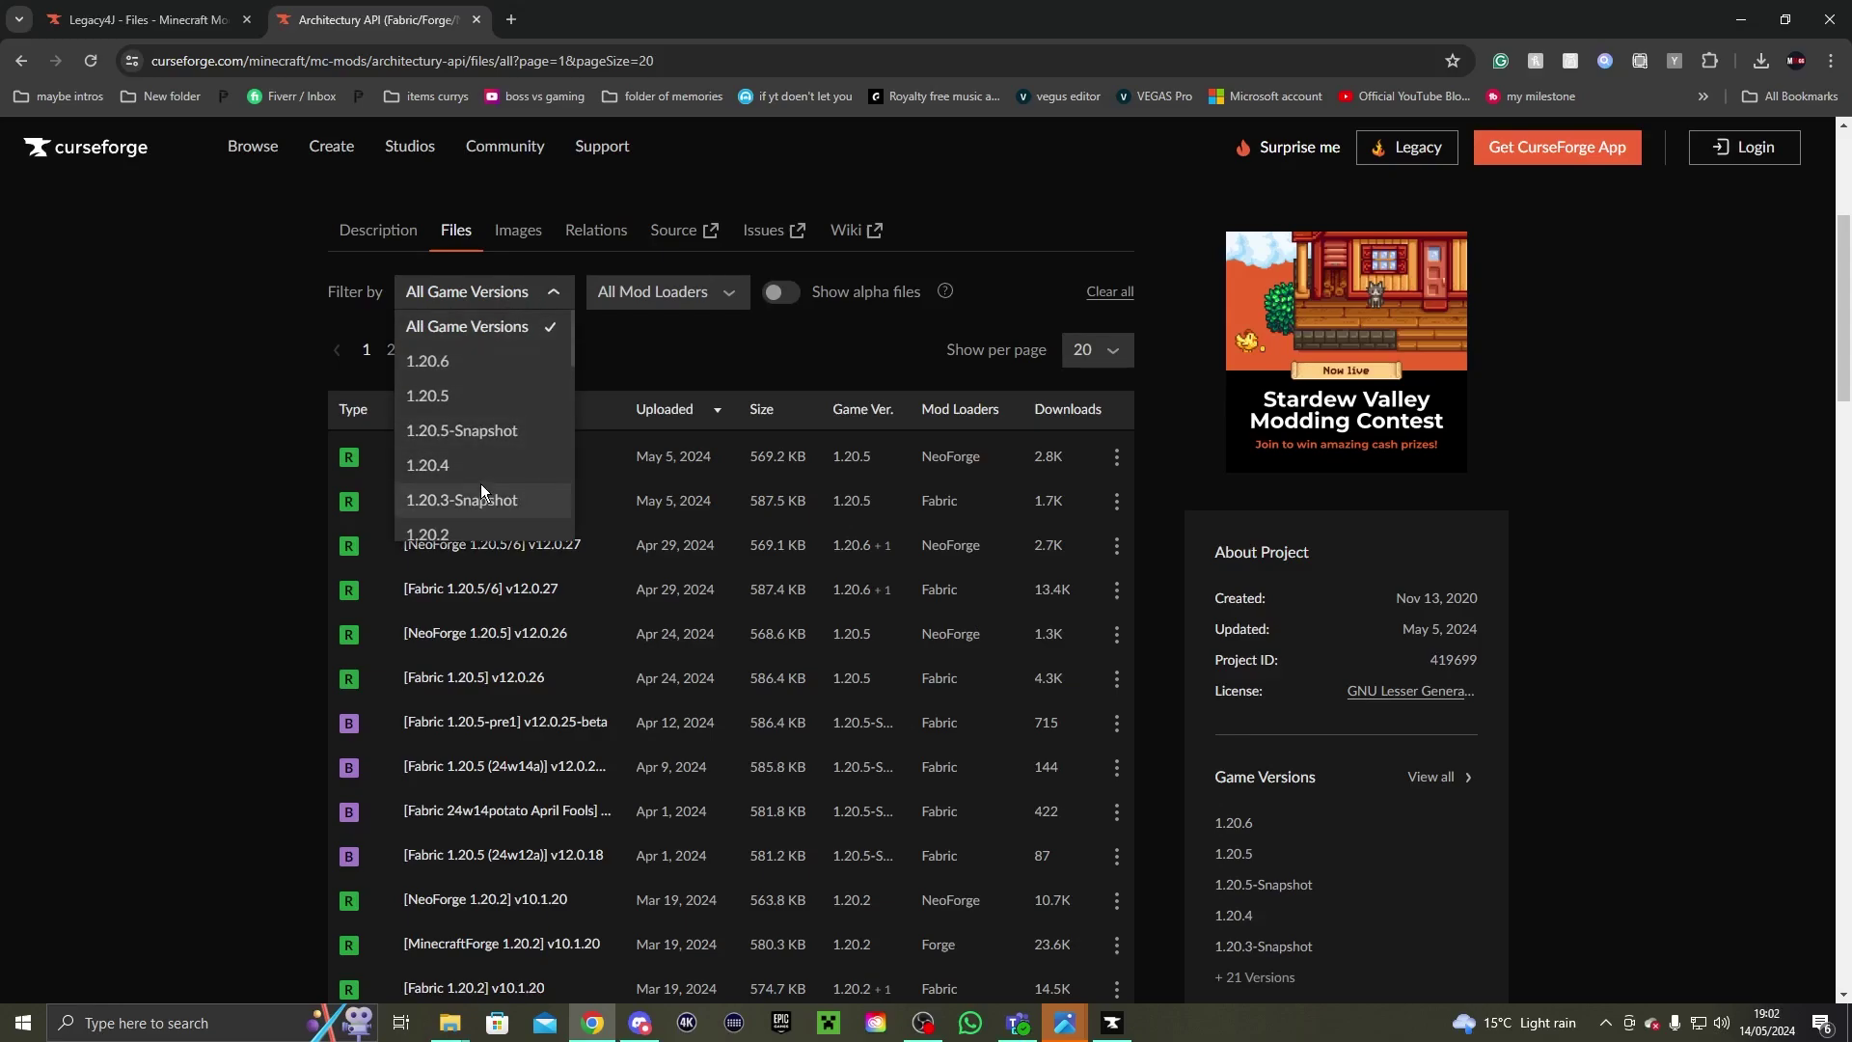
pyautogui.click(480, 466)
pyautogui.click(641, 291)
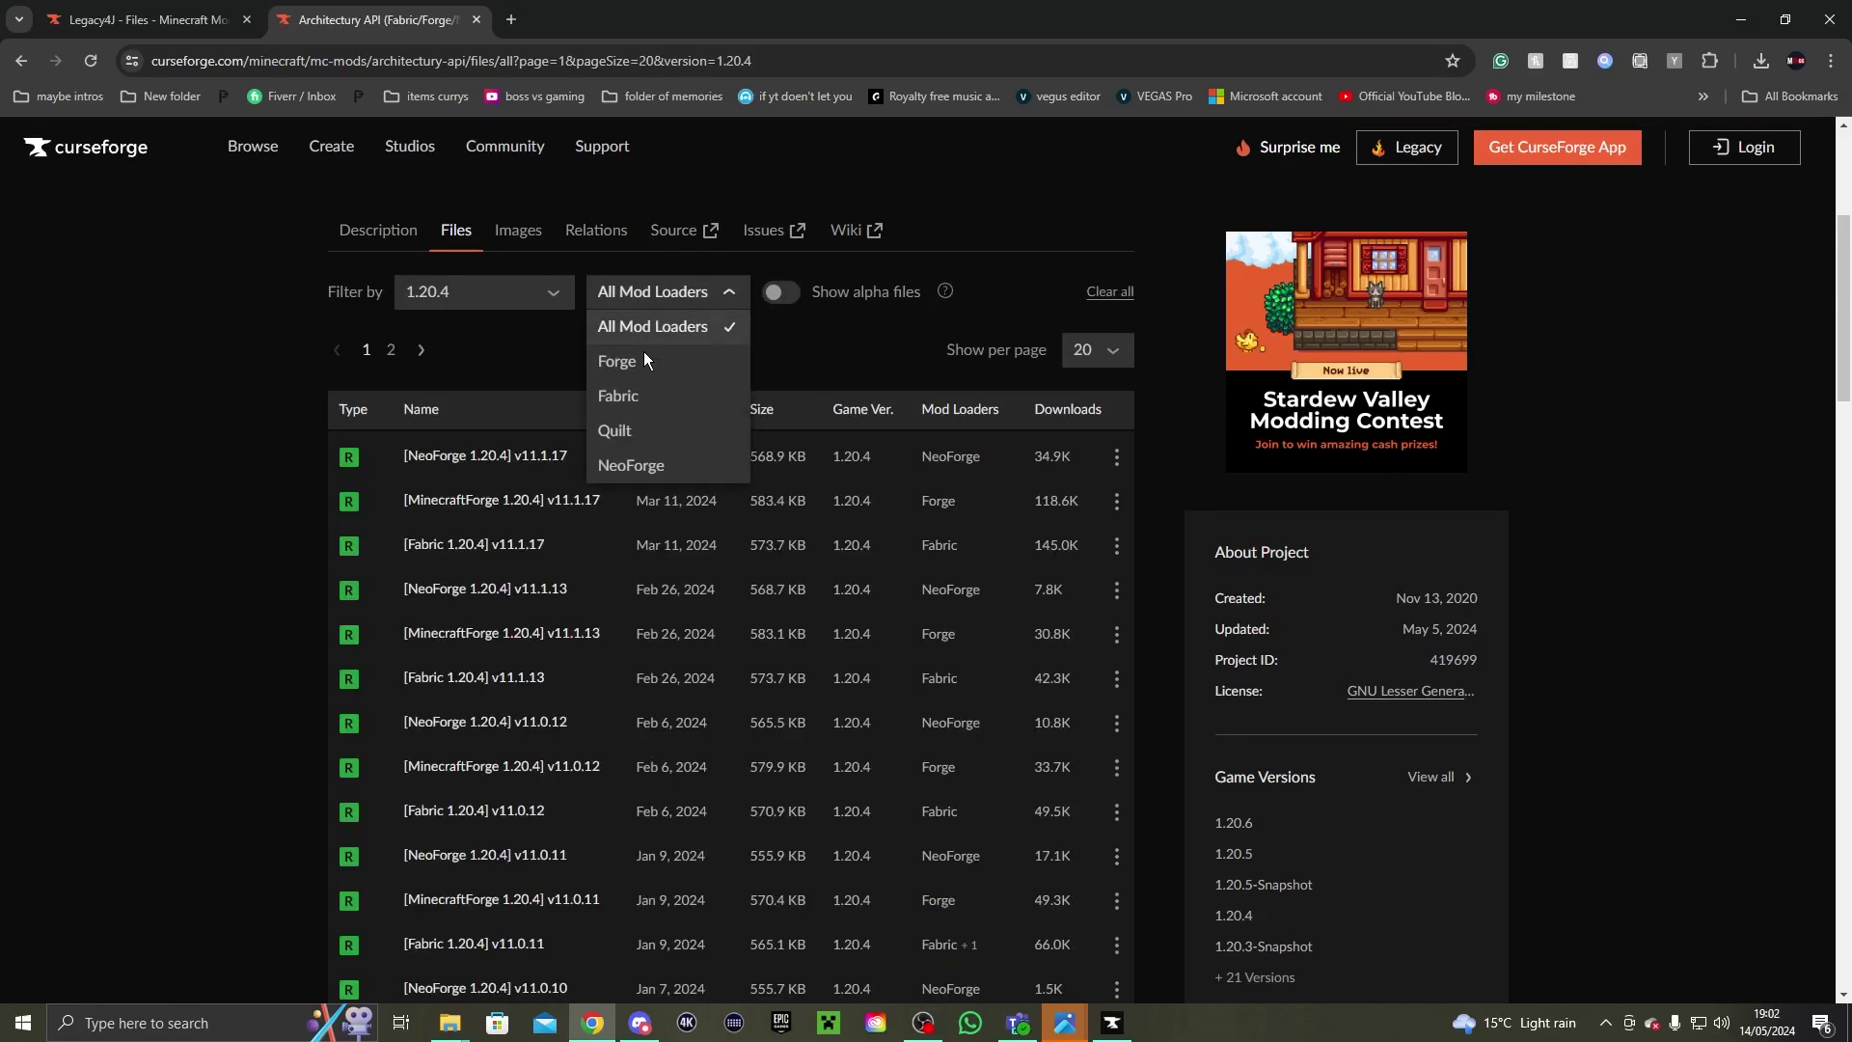
pyautogui.click(638, 394)
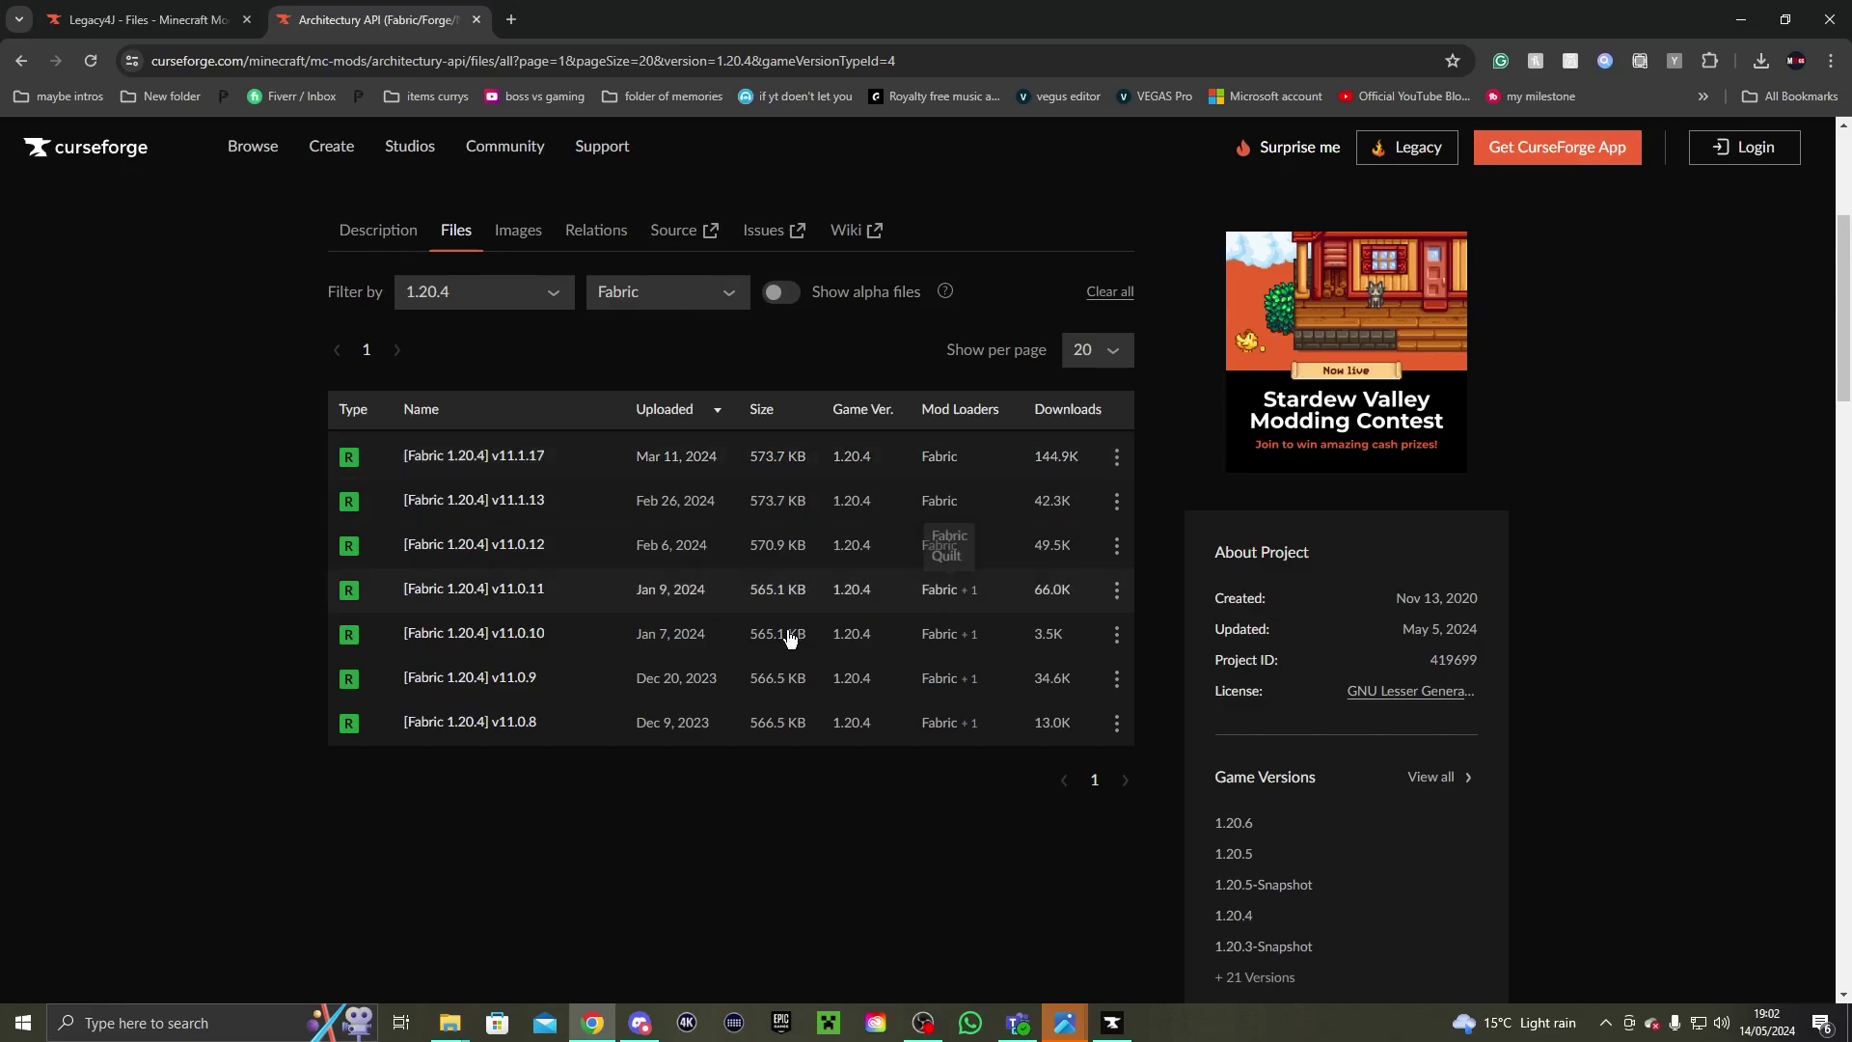
pyautogui.click(1116, 457)
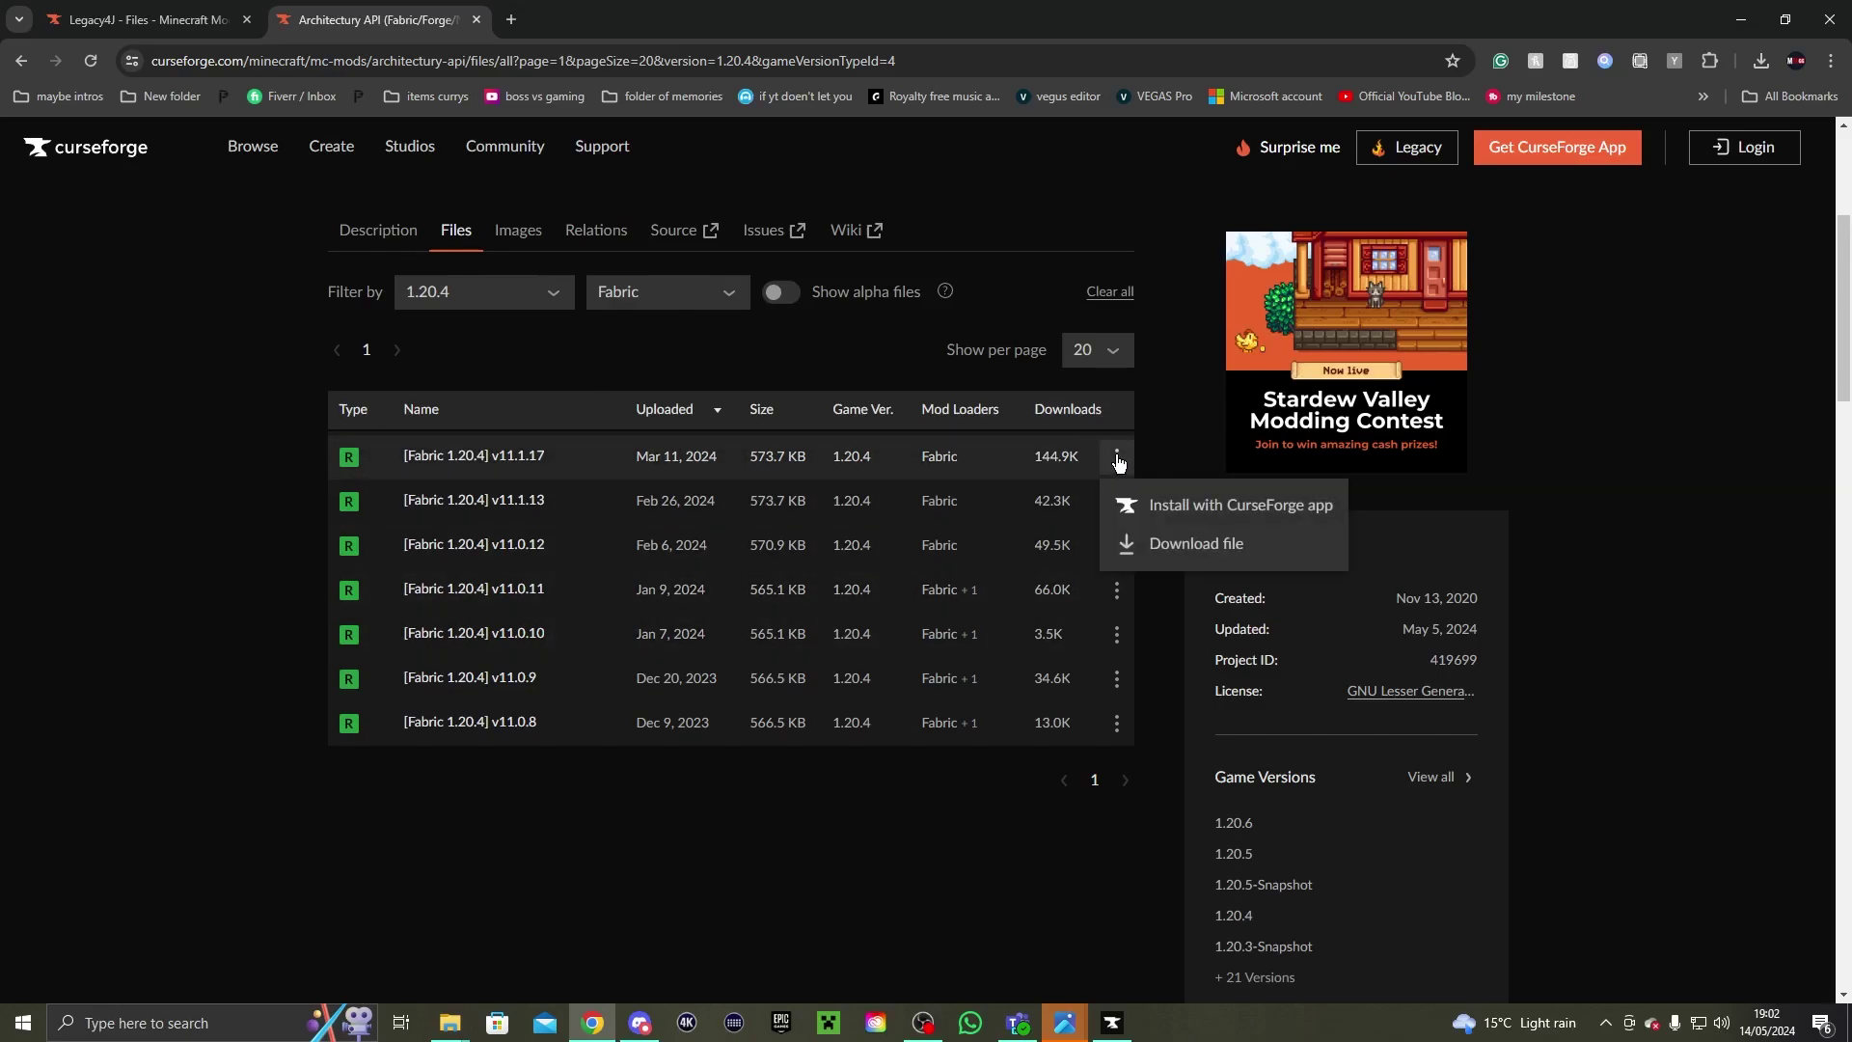
pyautogui.click(1147, 546)
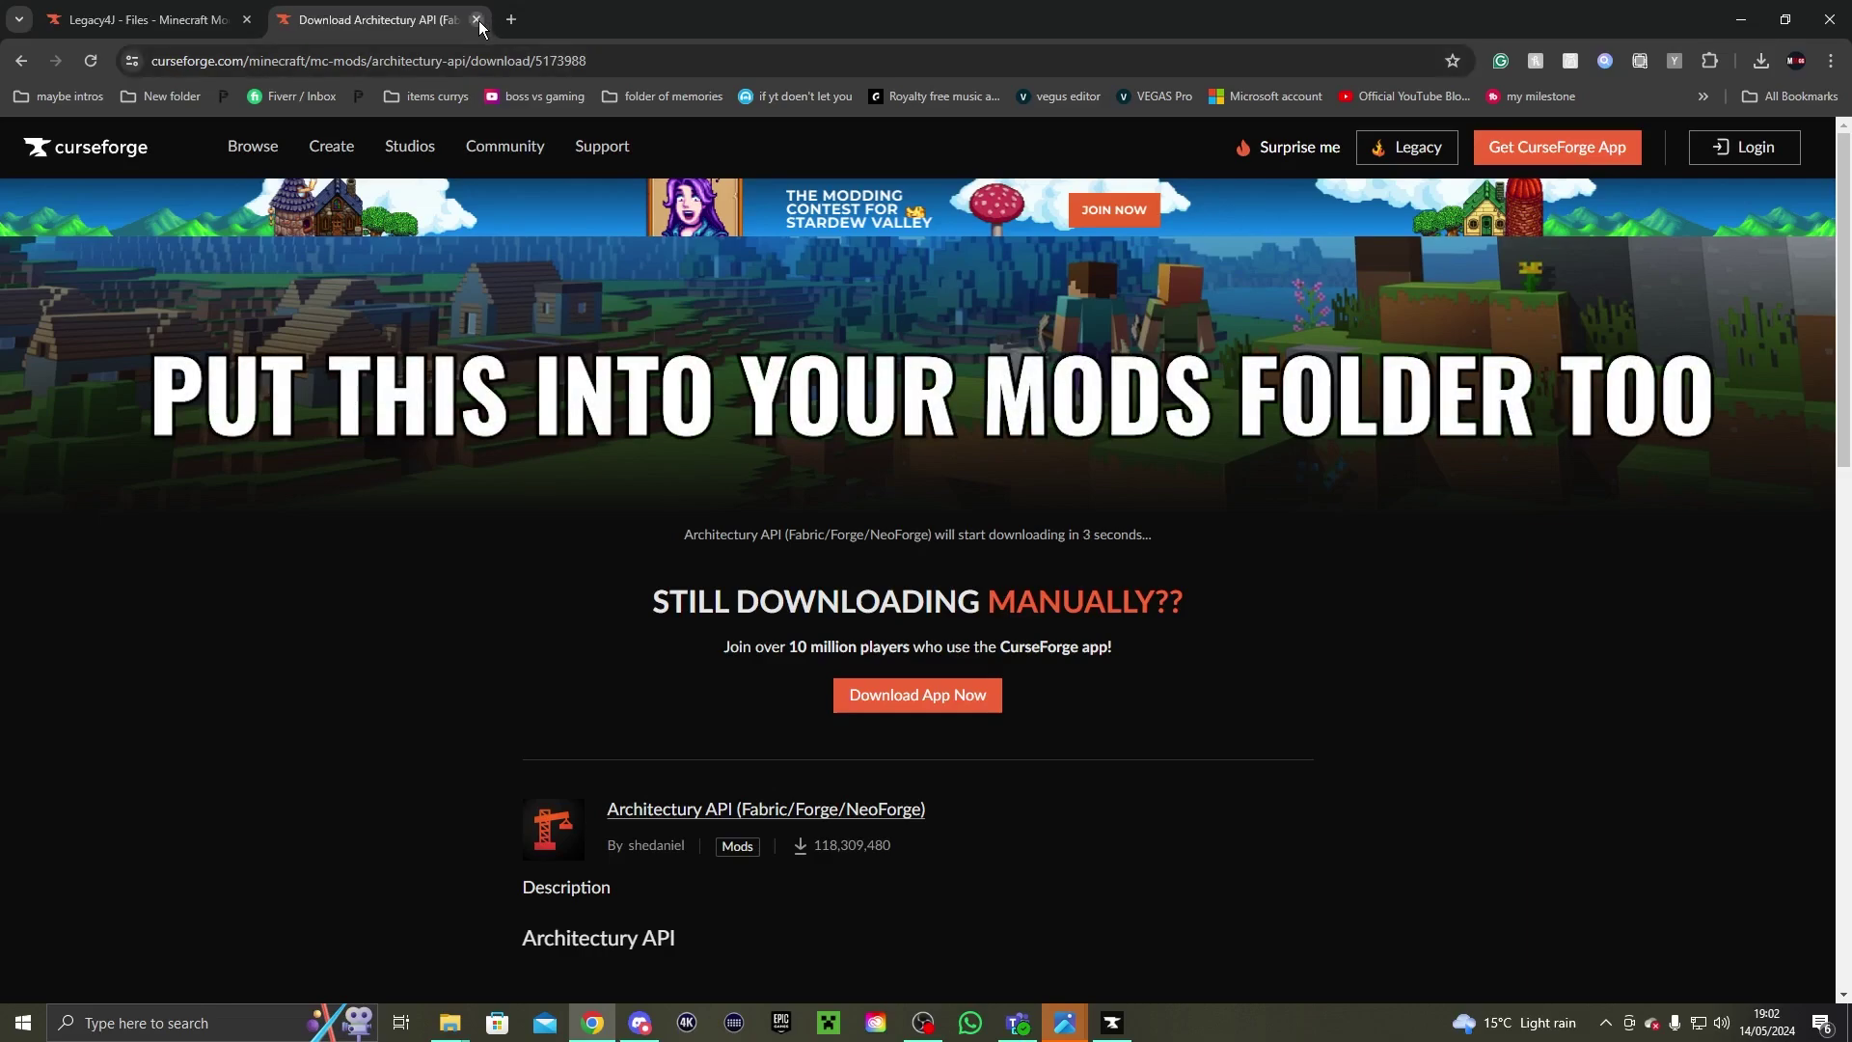
pyautogui.click(476, 21)
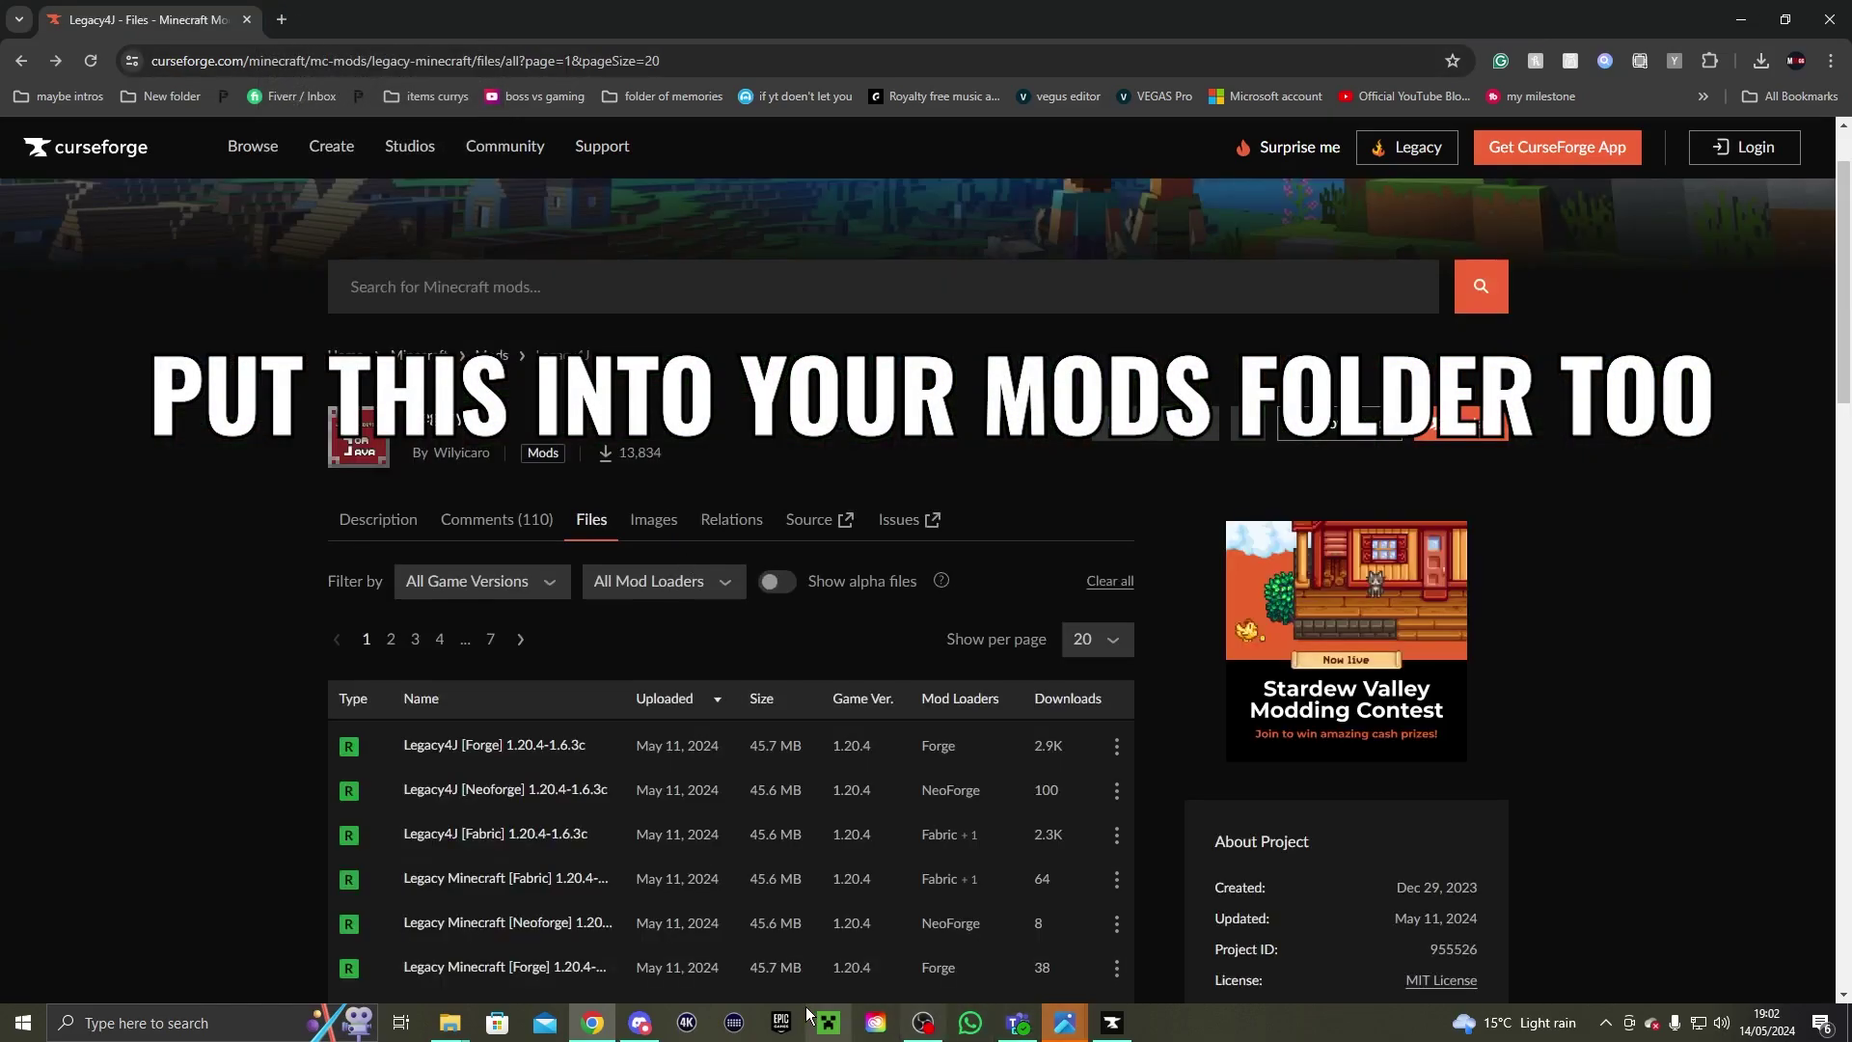
# Launch the fabric-loader-1.20.4 installation from Minecraft Launcher, then close the game window
pyautogui.click(832, 1026)
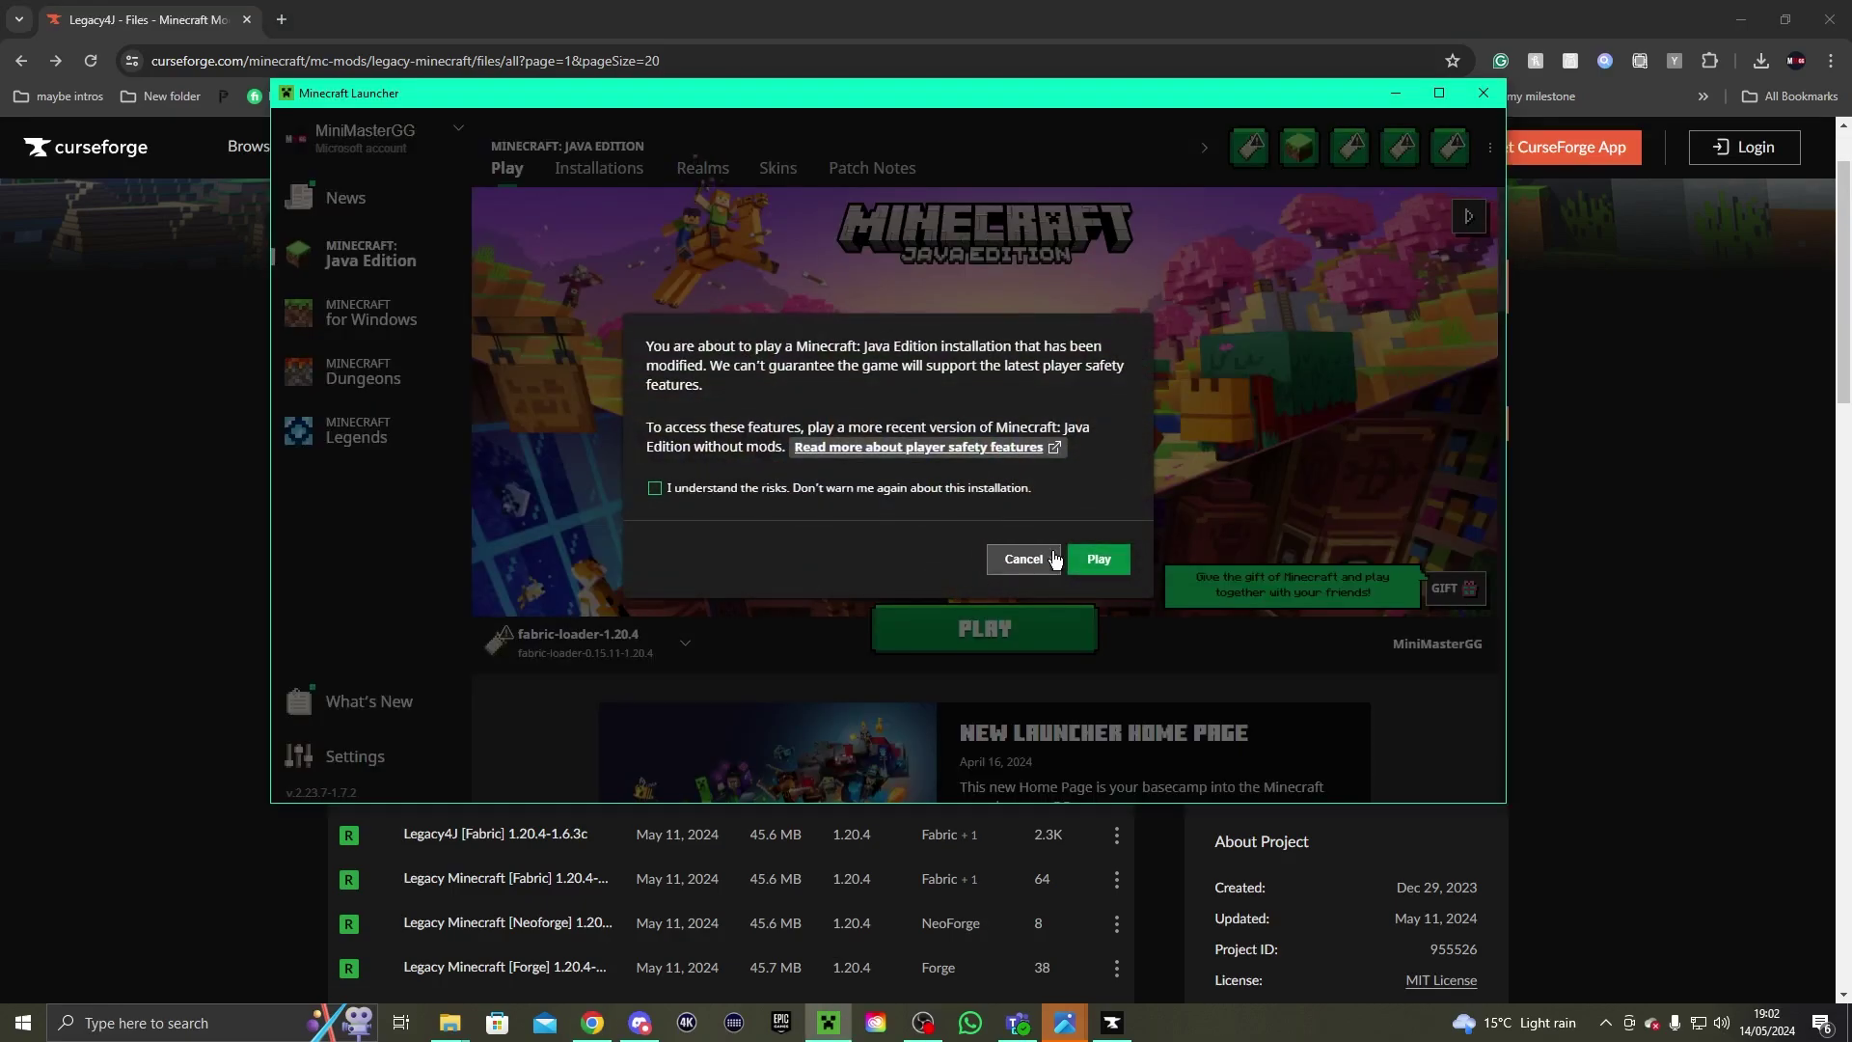
pyautogui.click(1100, 554)
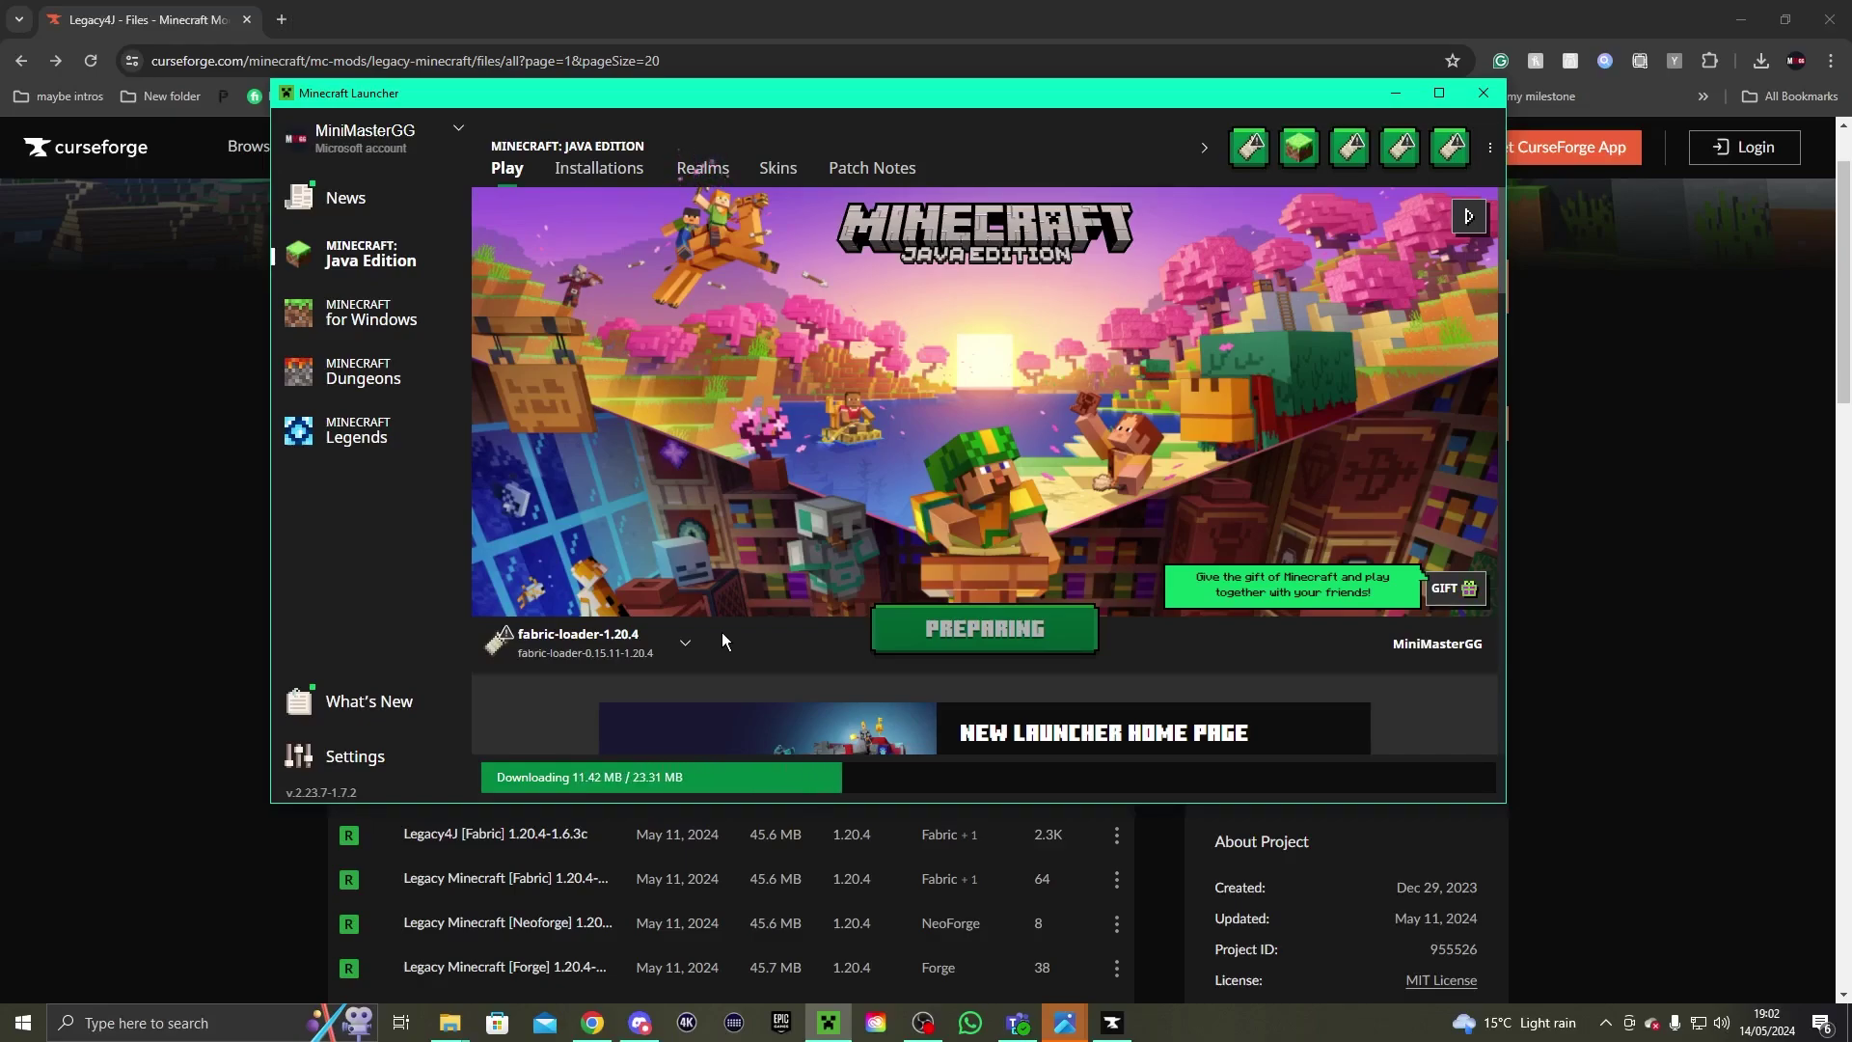
pyautogui.moveTo(709, 644)
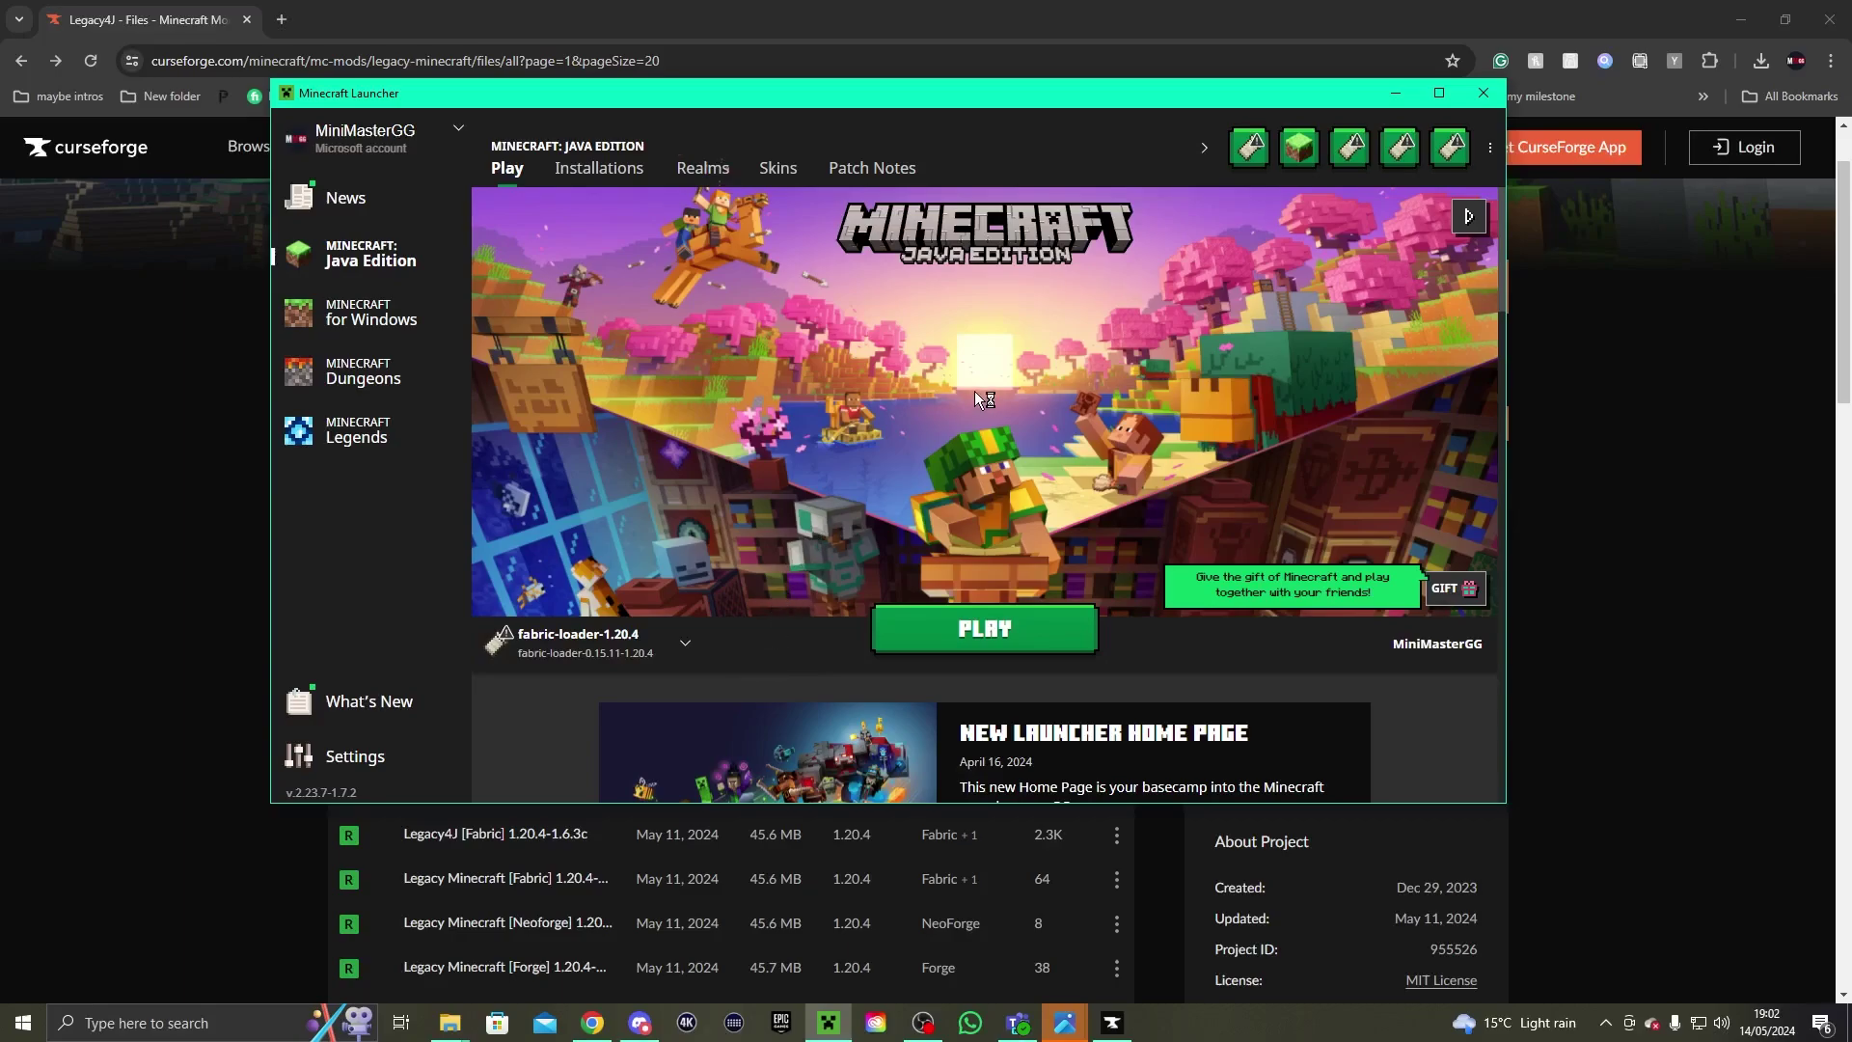
pyautogui.hotkey('alt', 'Left')
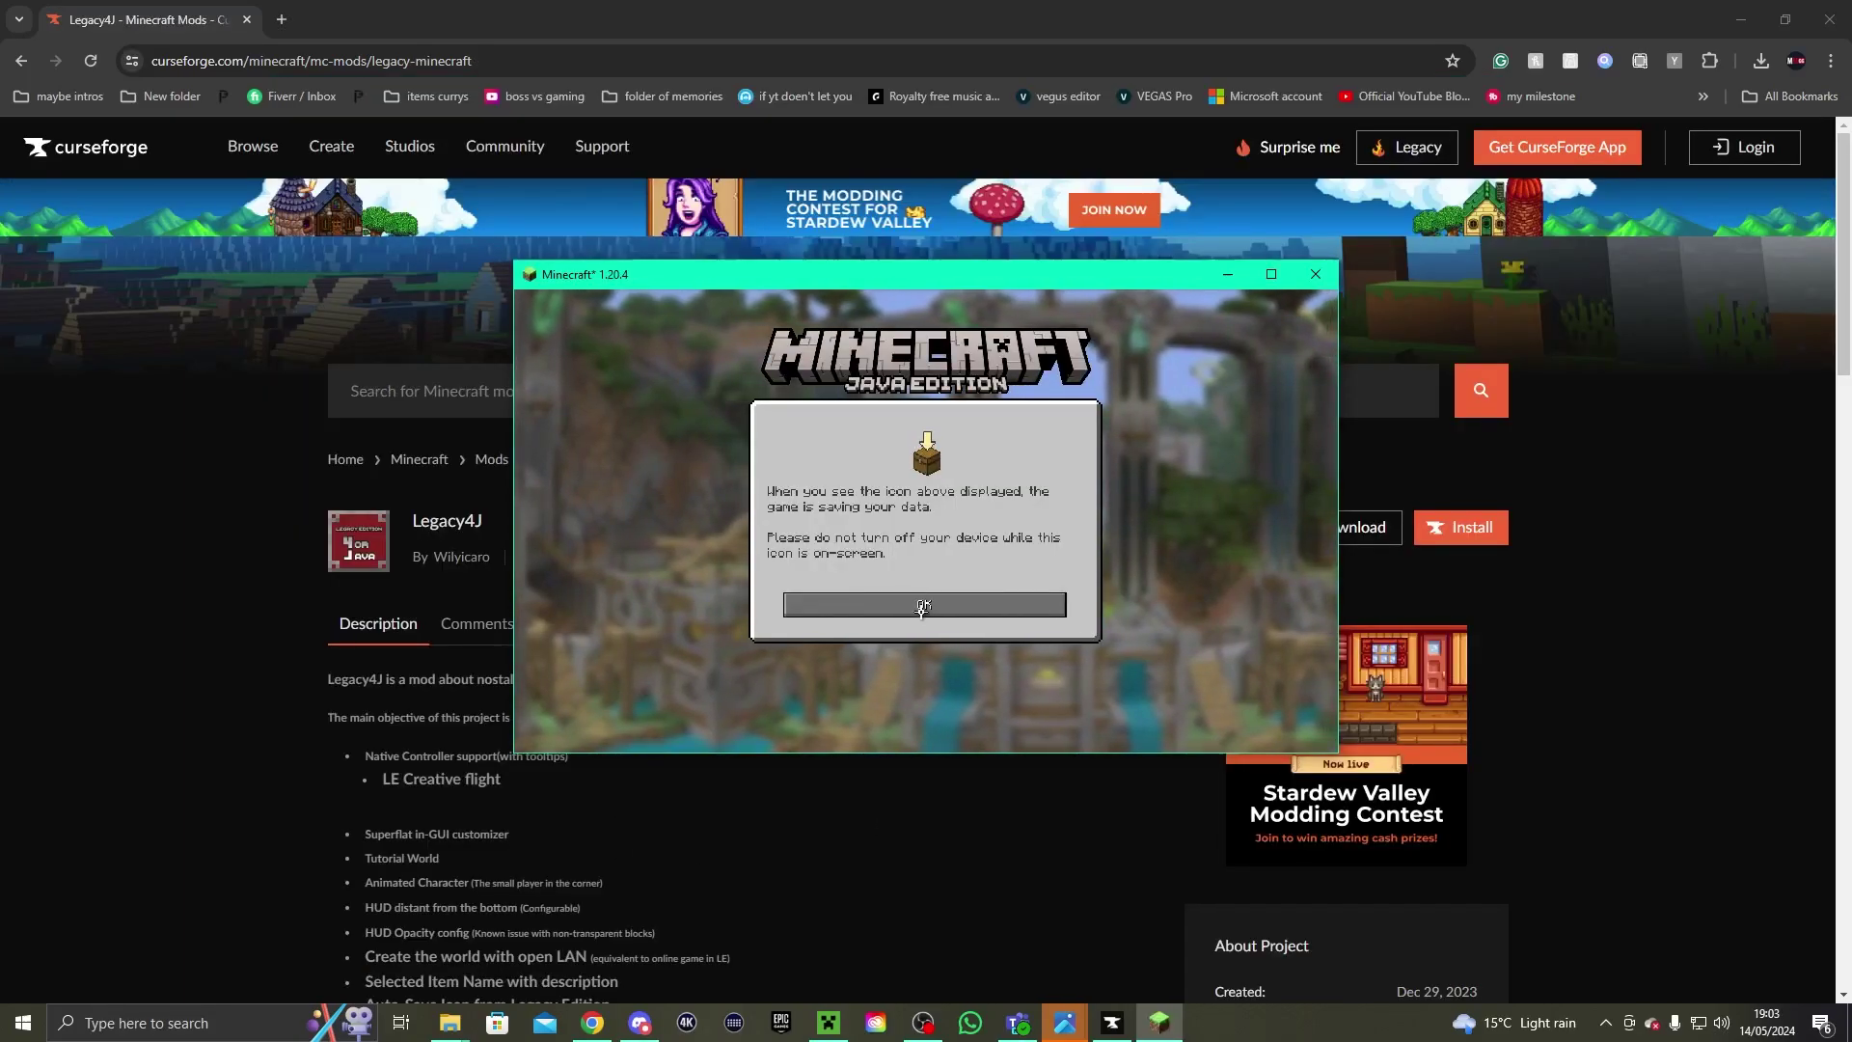
pyautogui.click(1315, 274)
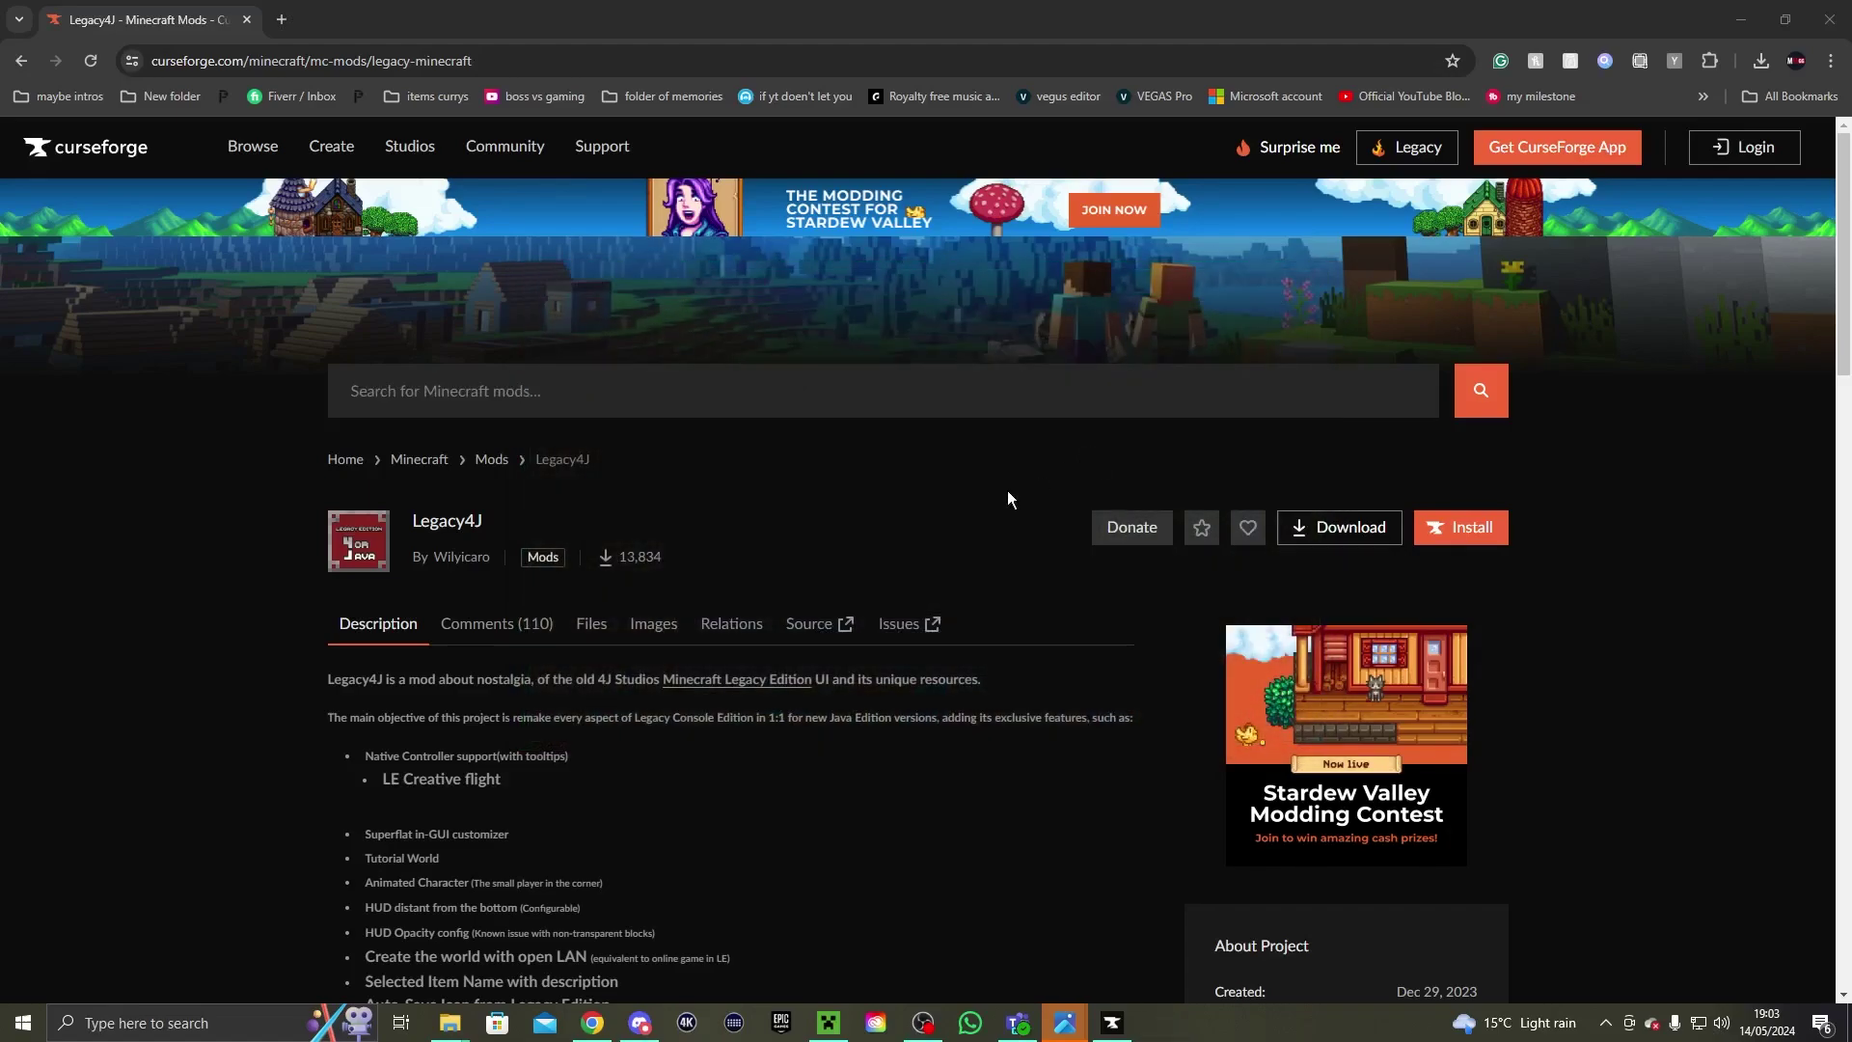
# Show the Legacy4J files, then search 'forge d' in a new tab to reach files.minecraftforge.net
pyautogui.click(590, 624)
pyautogui.scroll(-4, 582, 633)
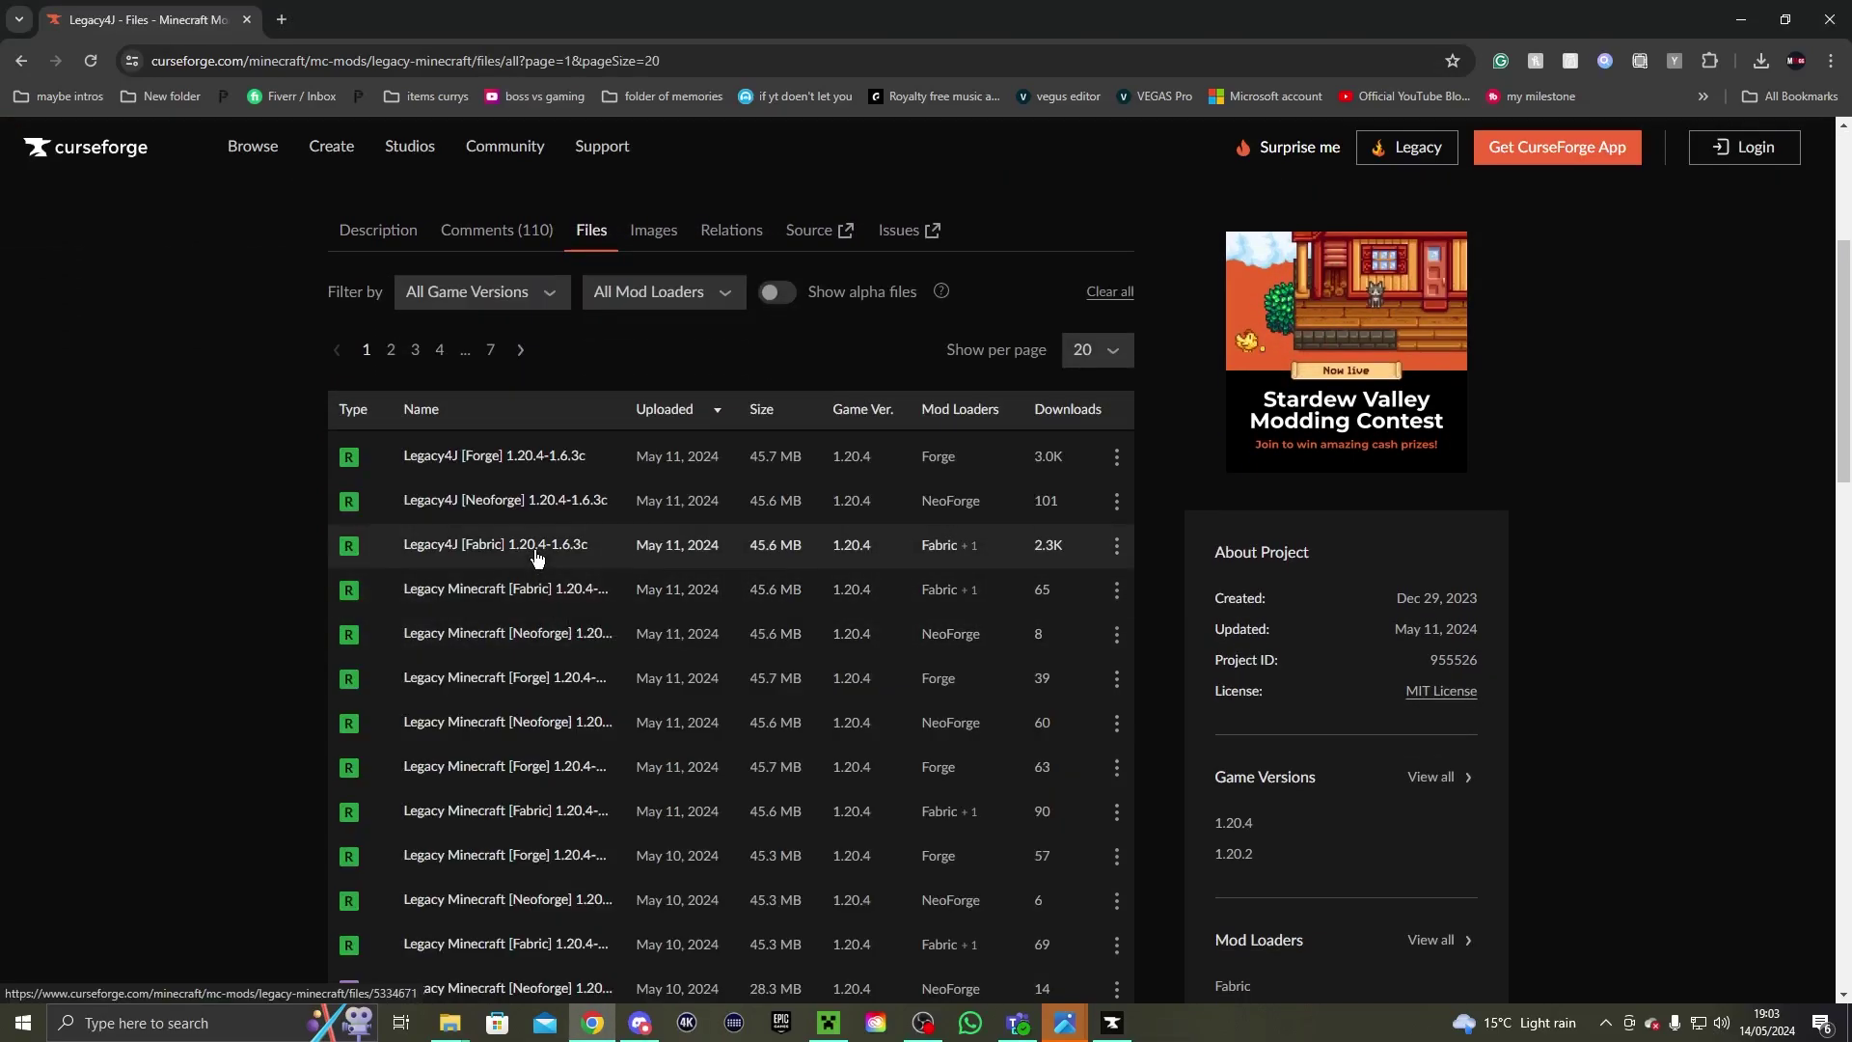
pyautogui.click(282, 20)
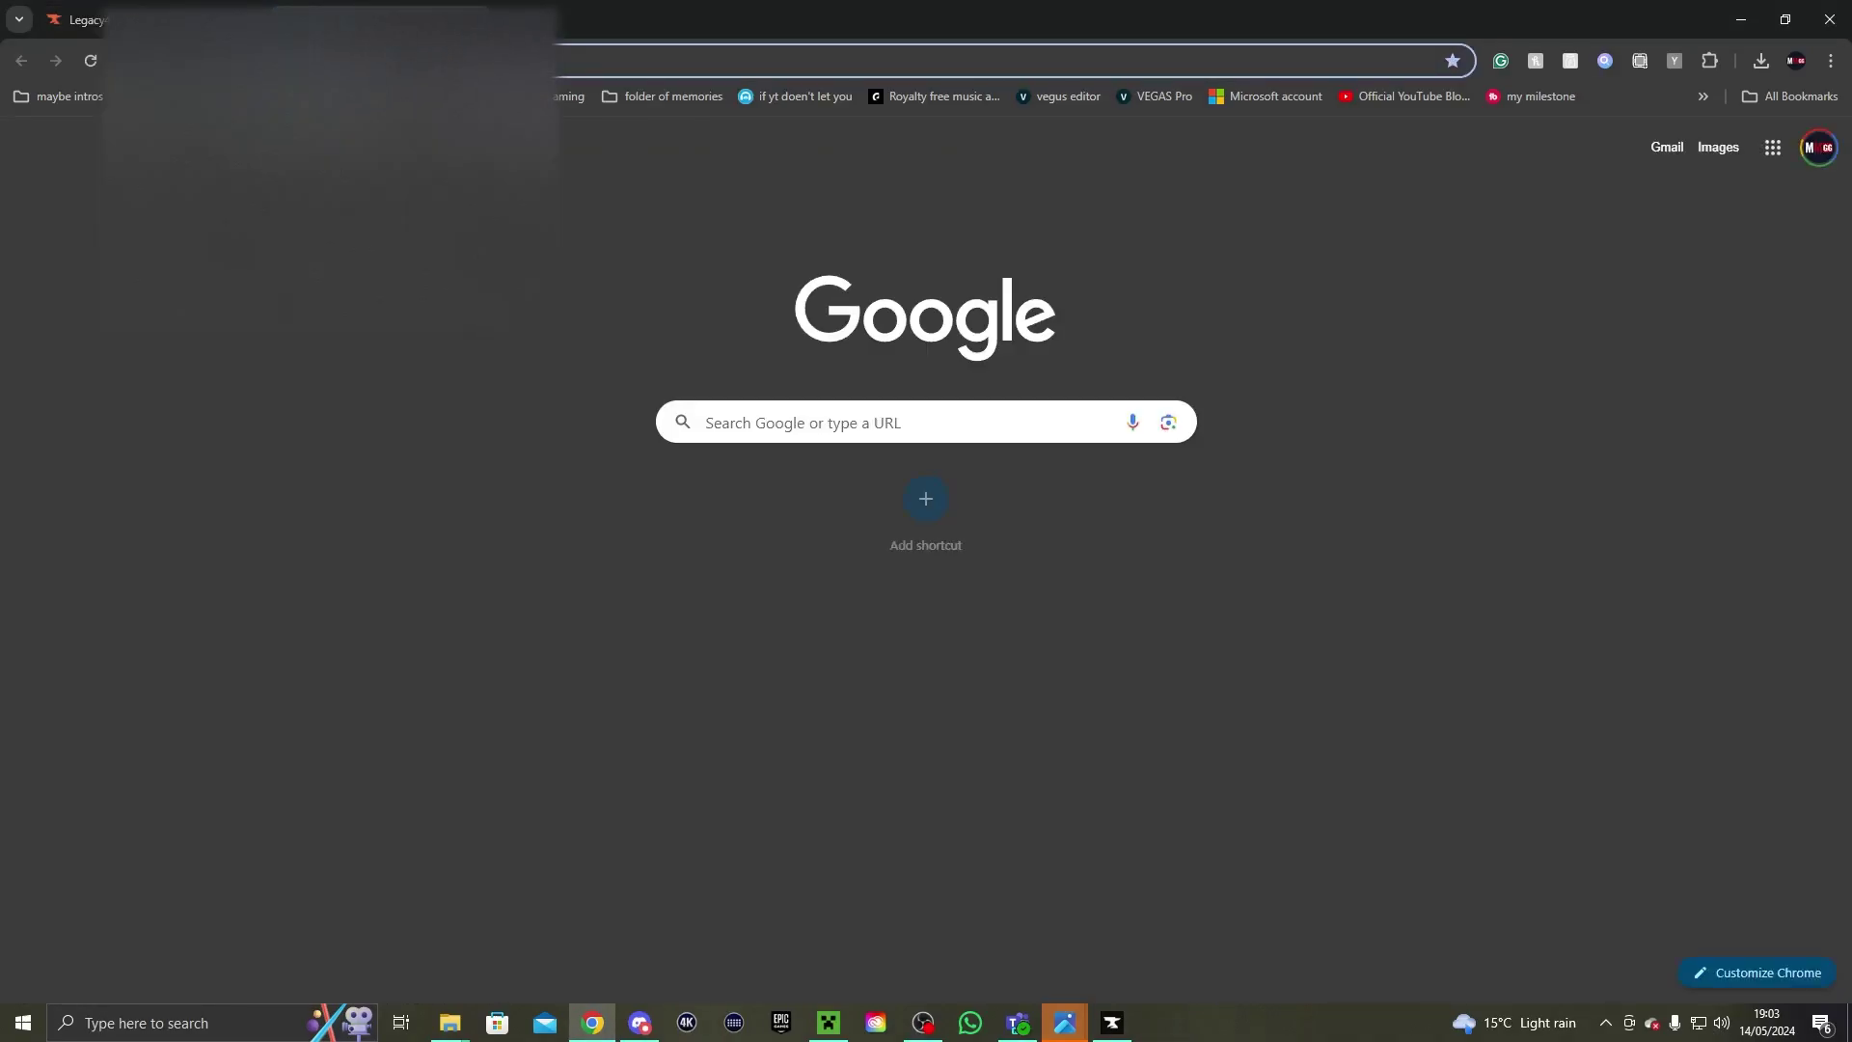
pyautogui.write('for')
pyautogui.write('ge')
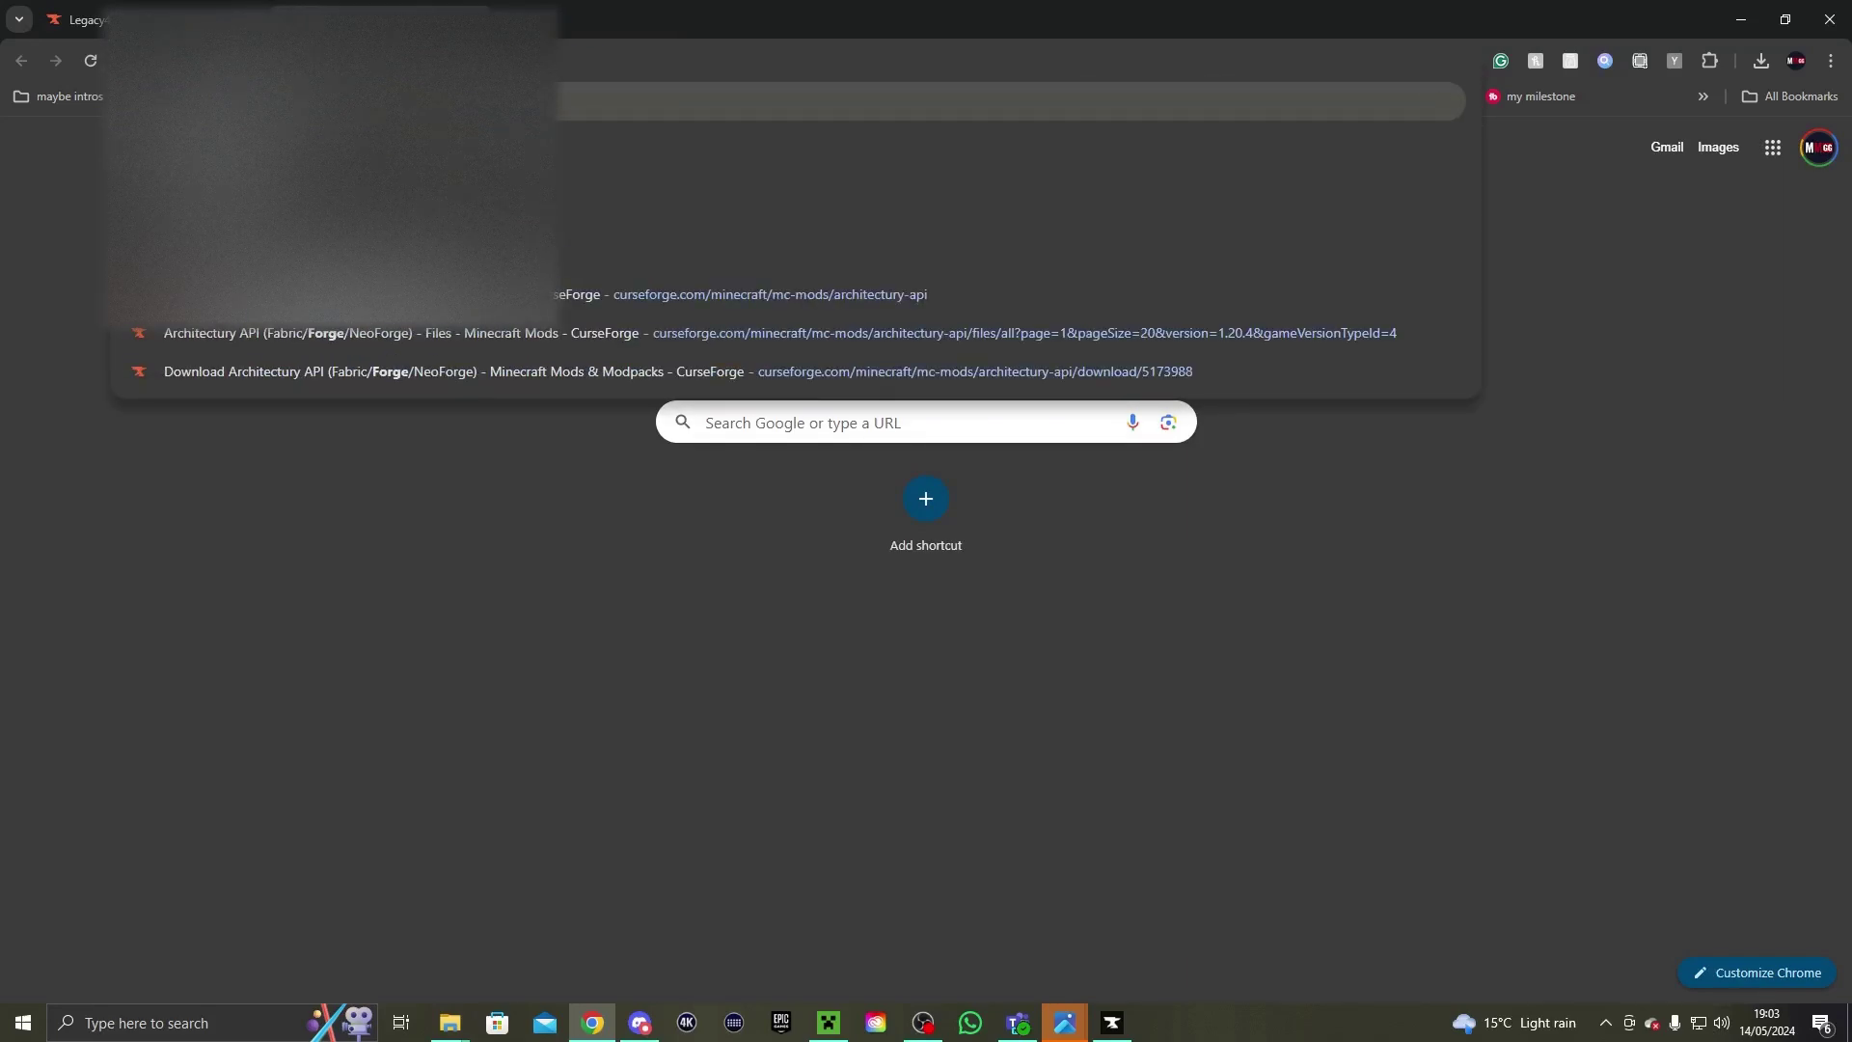
pyautogui.write(' d')
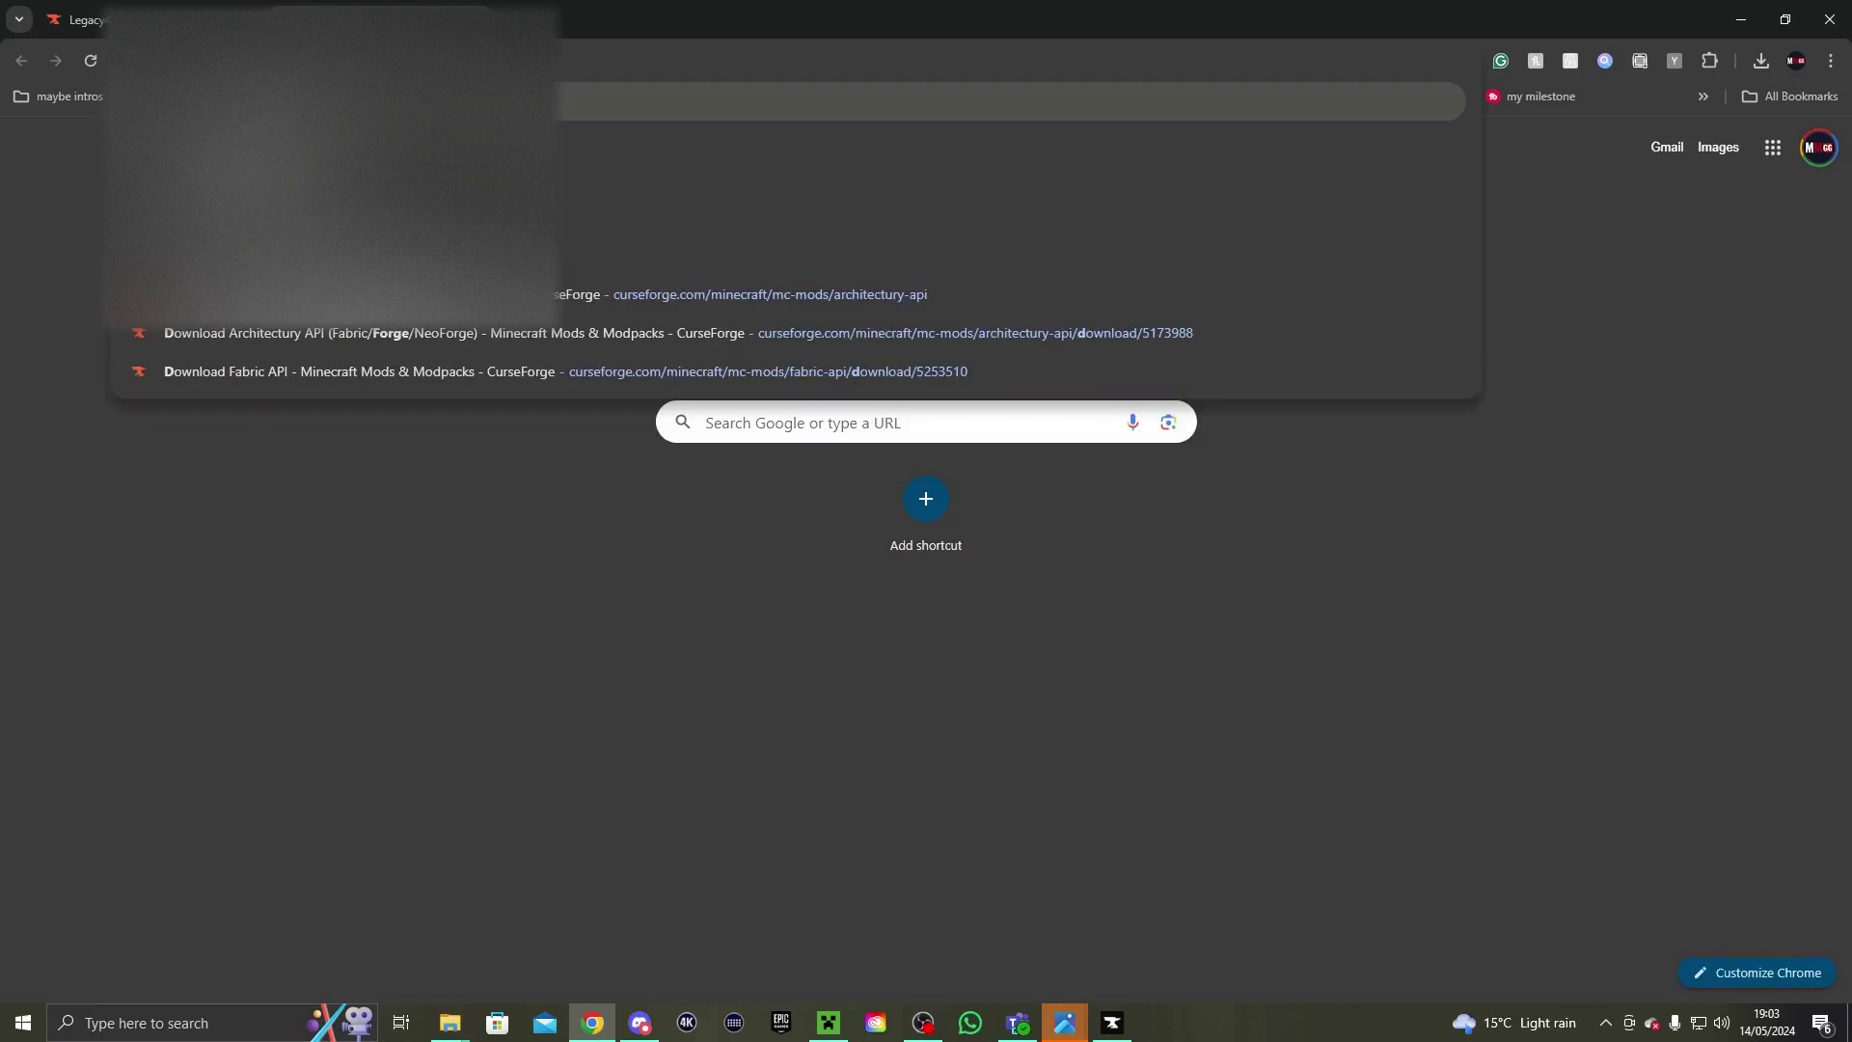
pyautogui.press('Return')
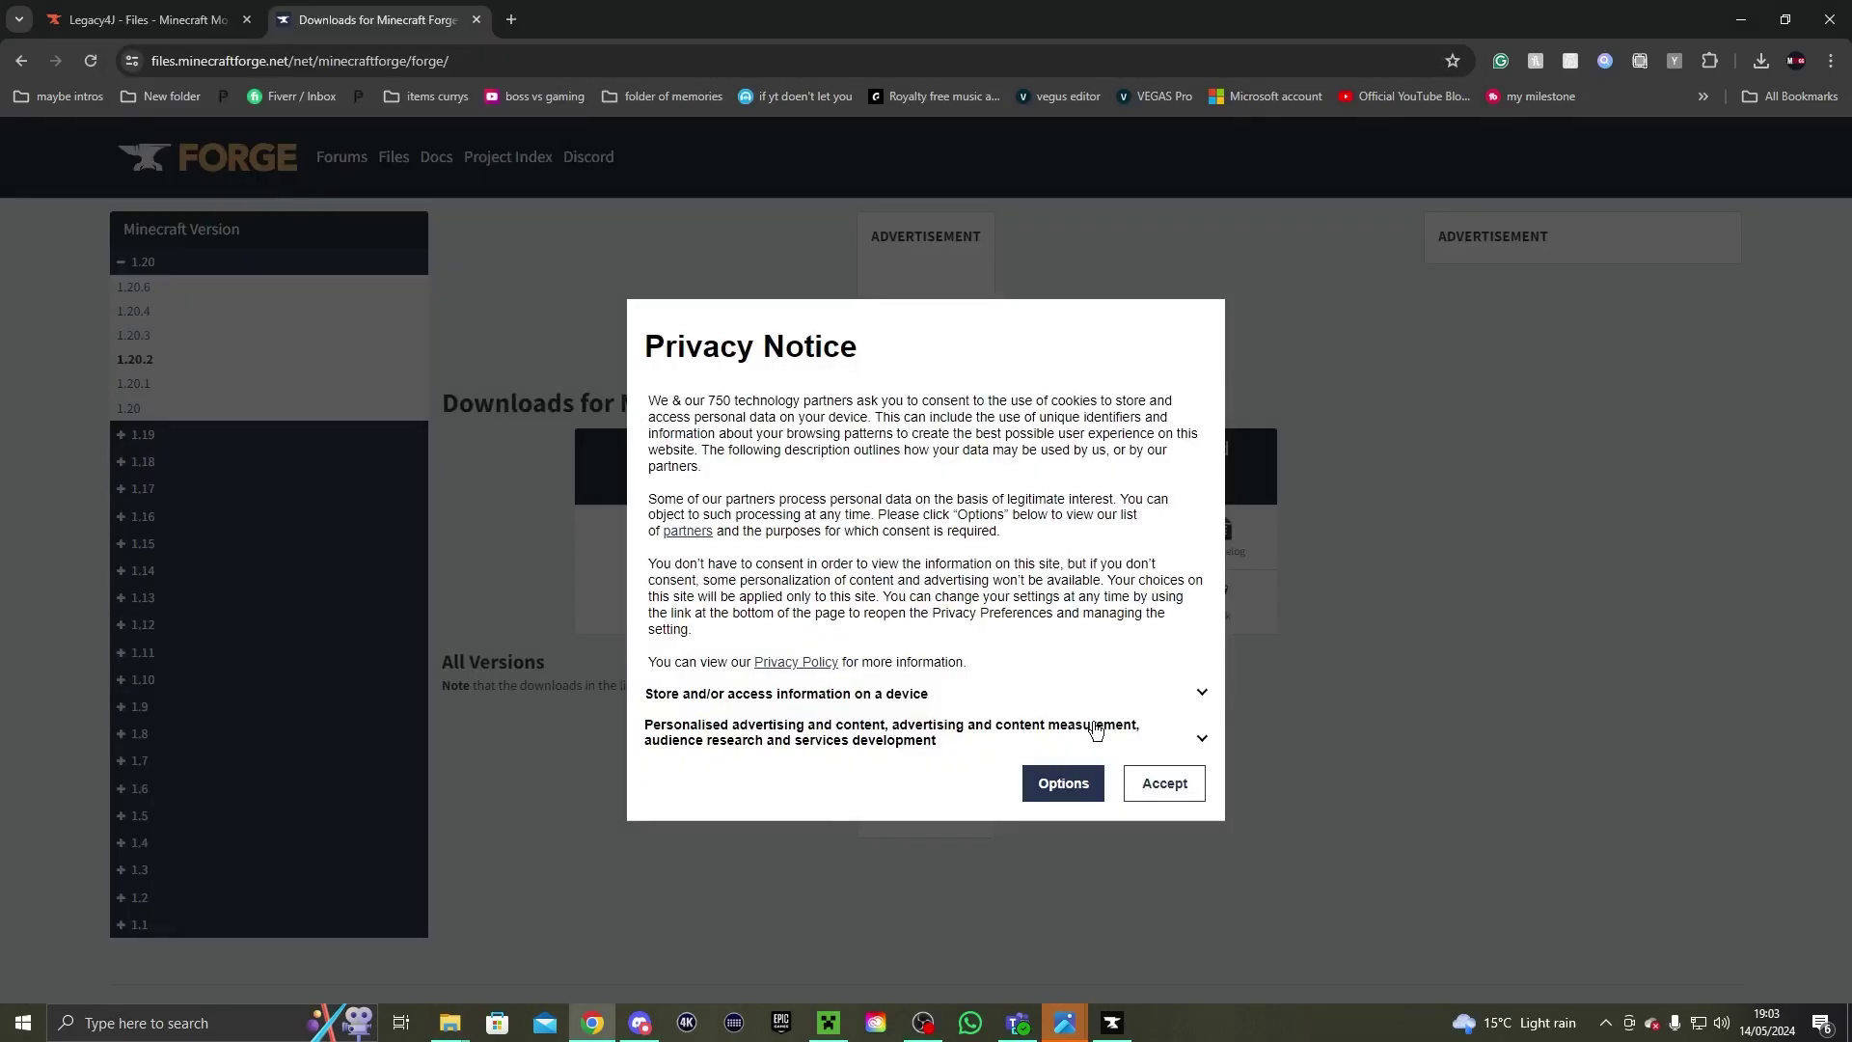
# Download forge-1.20.4-49.0.50-installer.jar from the latest 1.20.4 Installer link, skipping the AdFoc page
pyautogui.click(1149, 787)
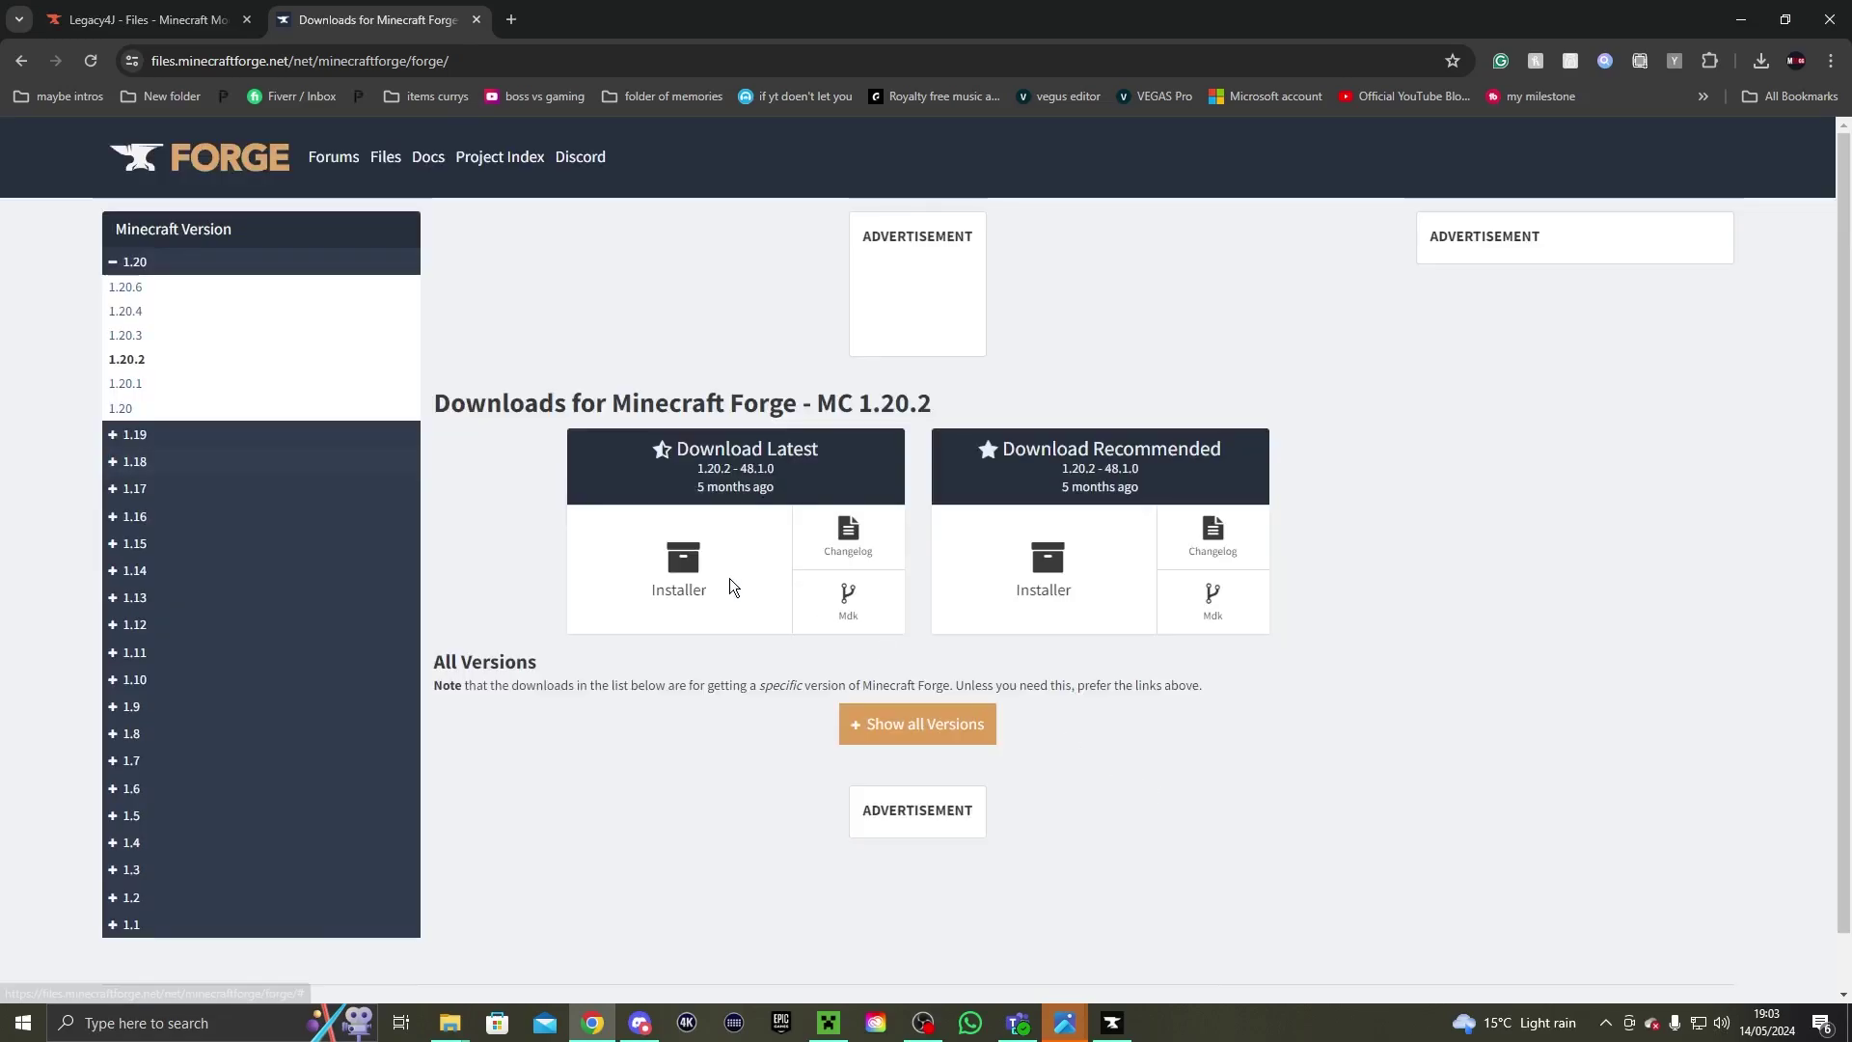
pyautogui.click(142, 311)
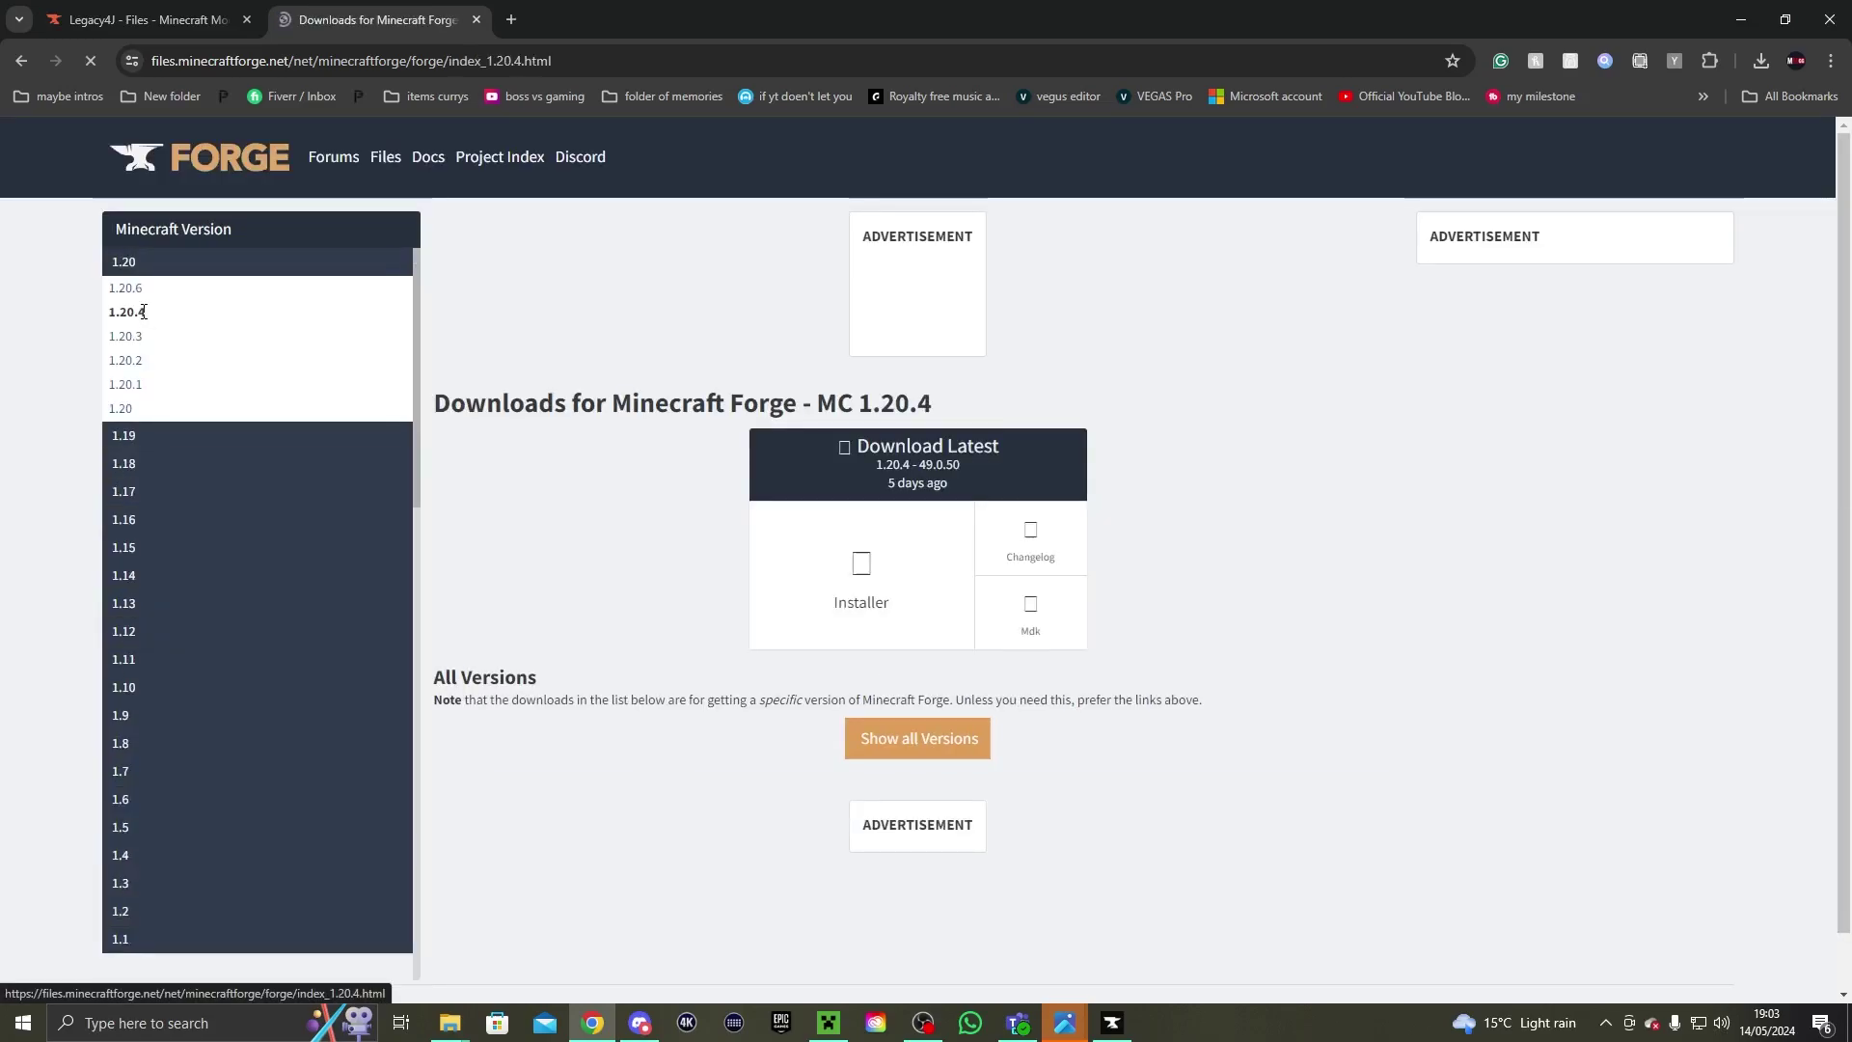
pyautogui.click(836, 563)
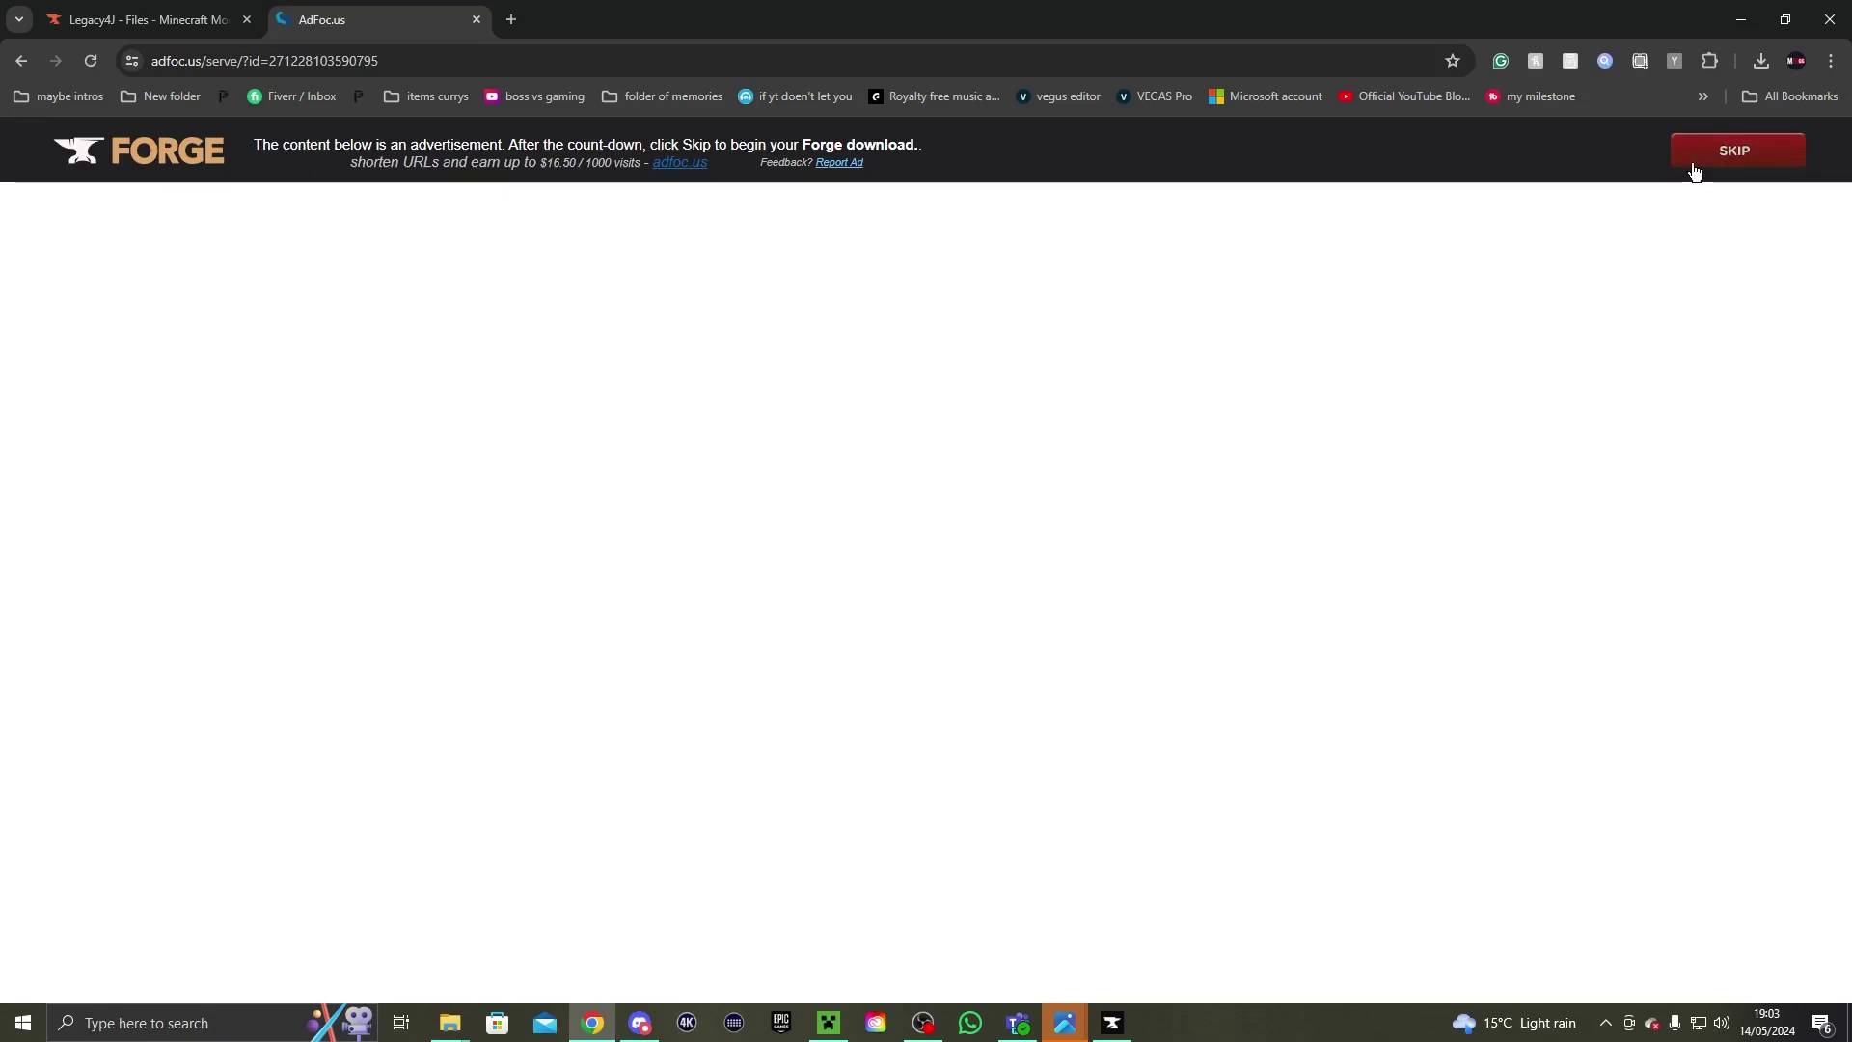
pyautogui.click(1698, 162)
pyautogui.click(1756, 64)
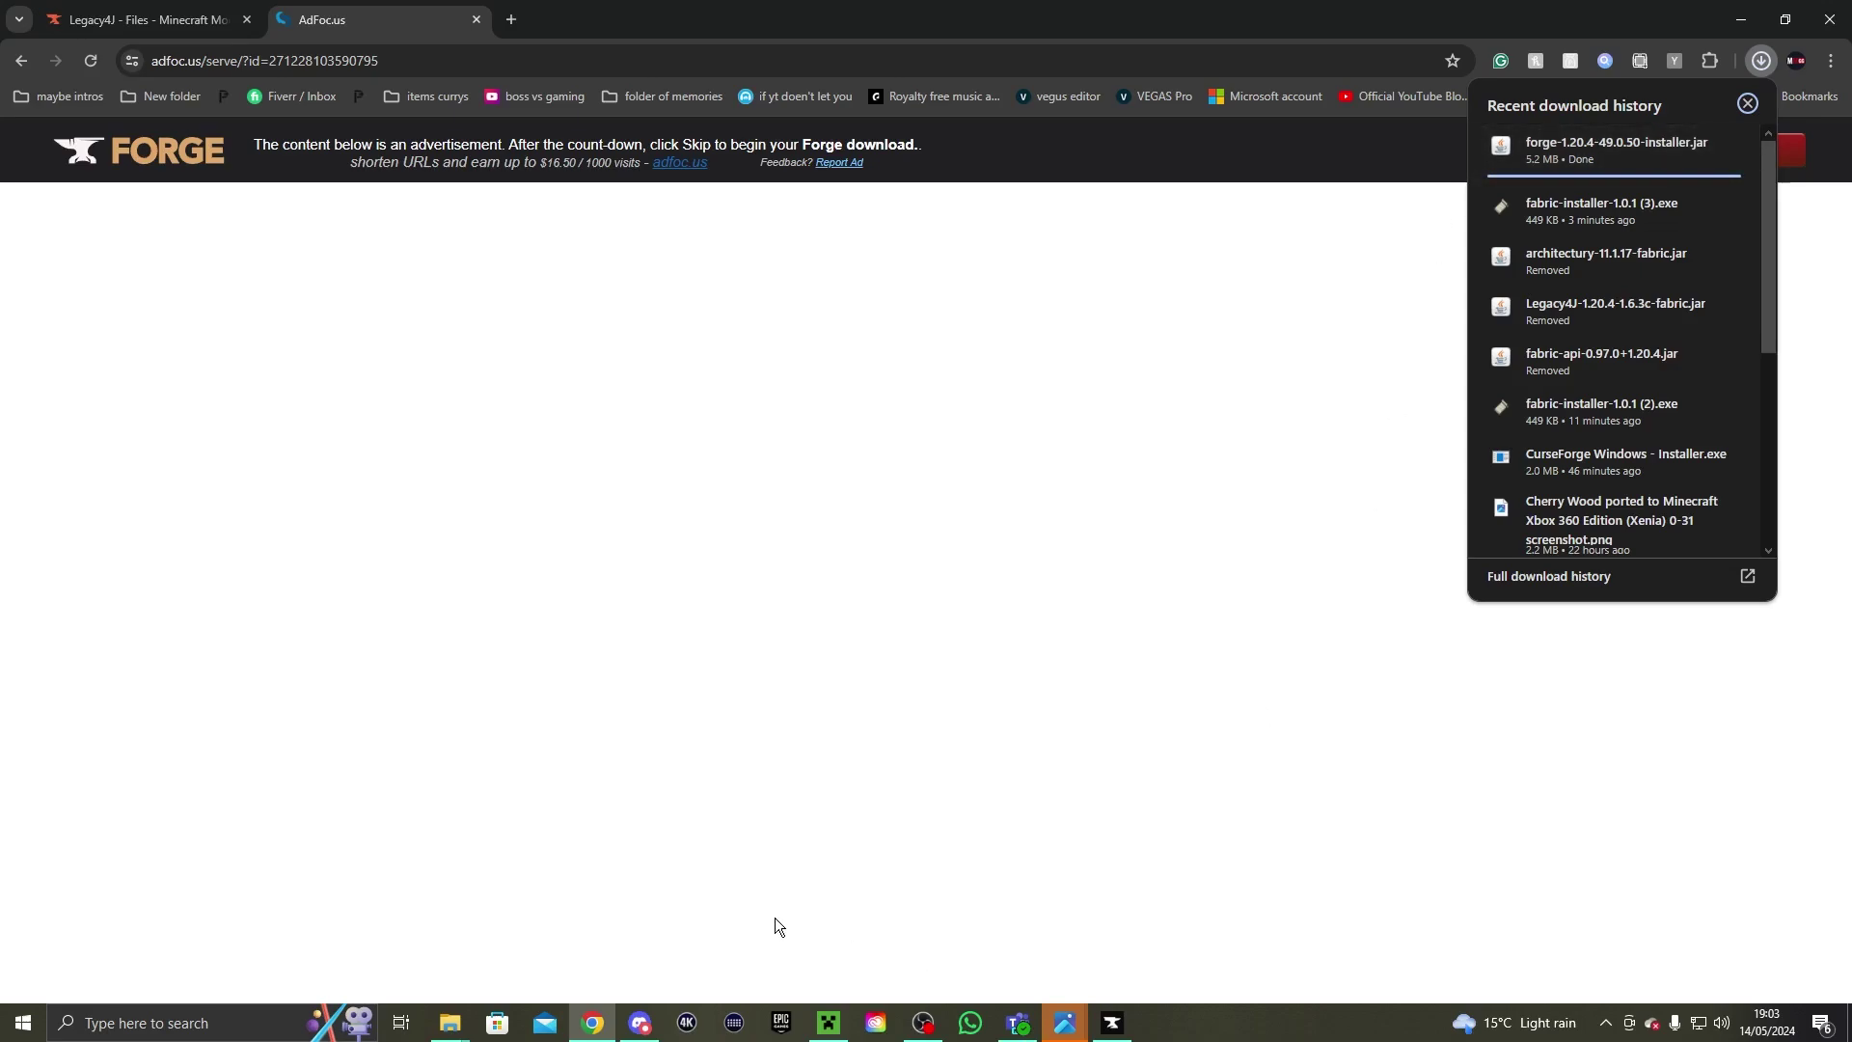
# Delete the three selected mod jars from the Minecraft mods folder
pyautogui.click(433, 1037)
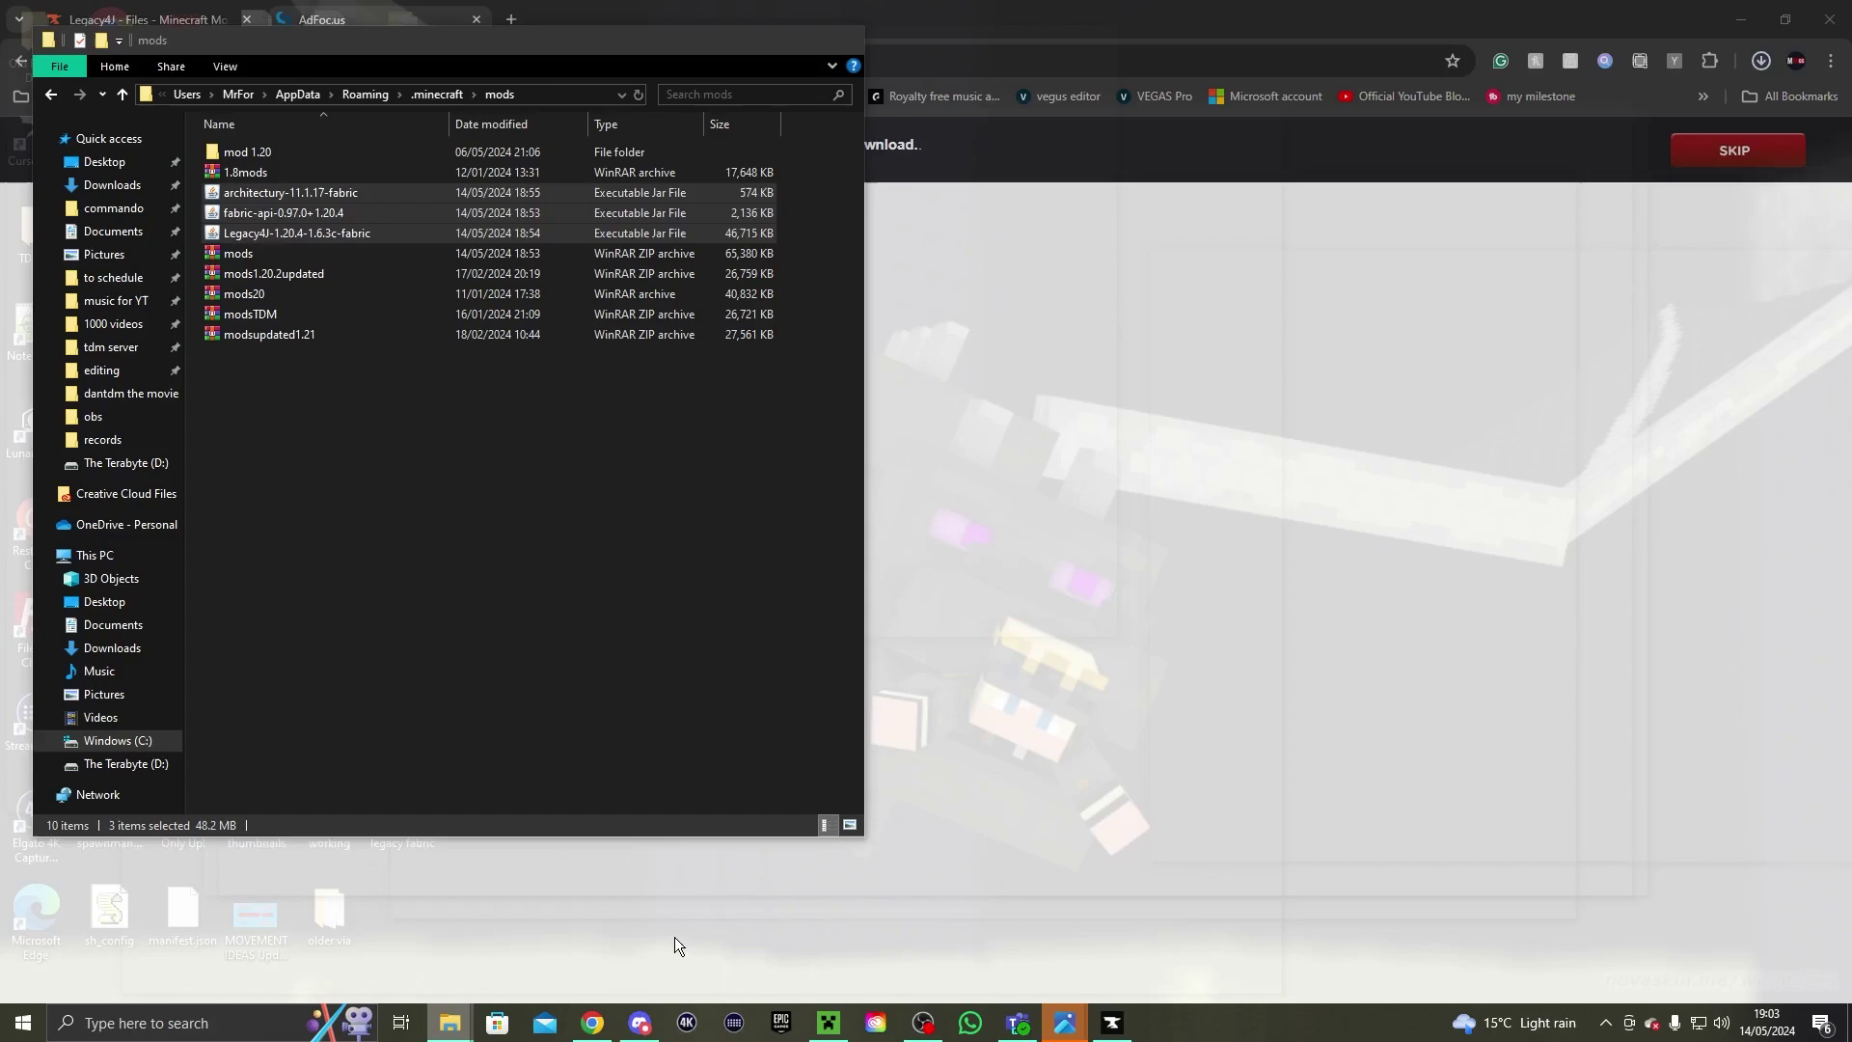
pyautogui.click(674, 935)
pyautogui.press('Delete')
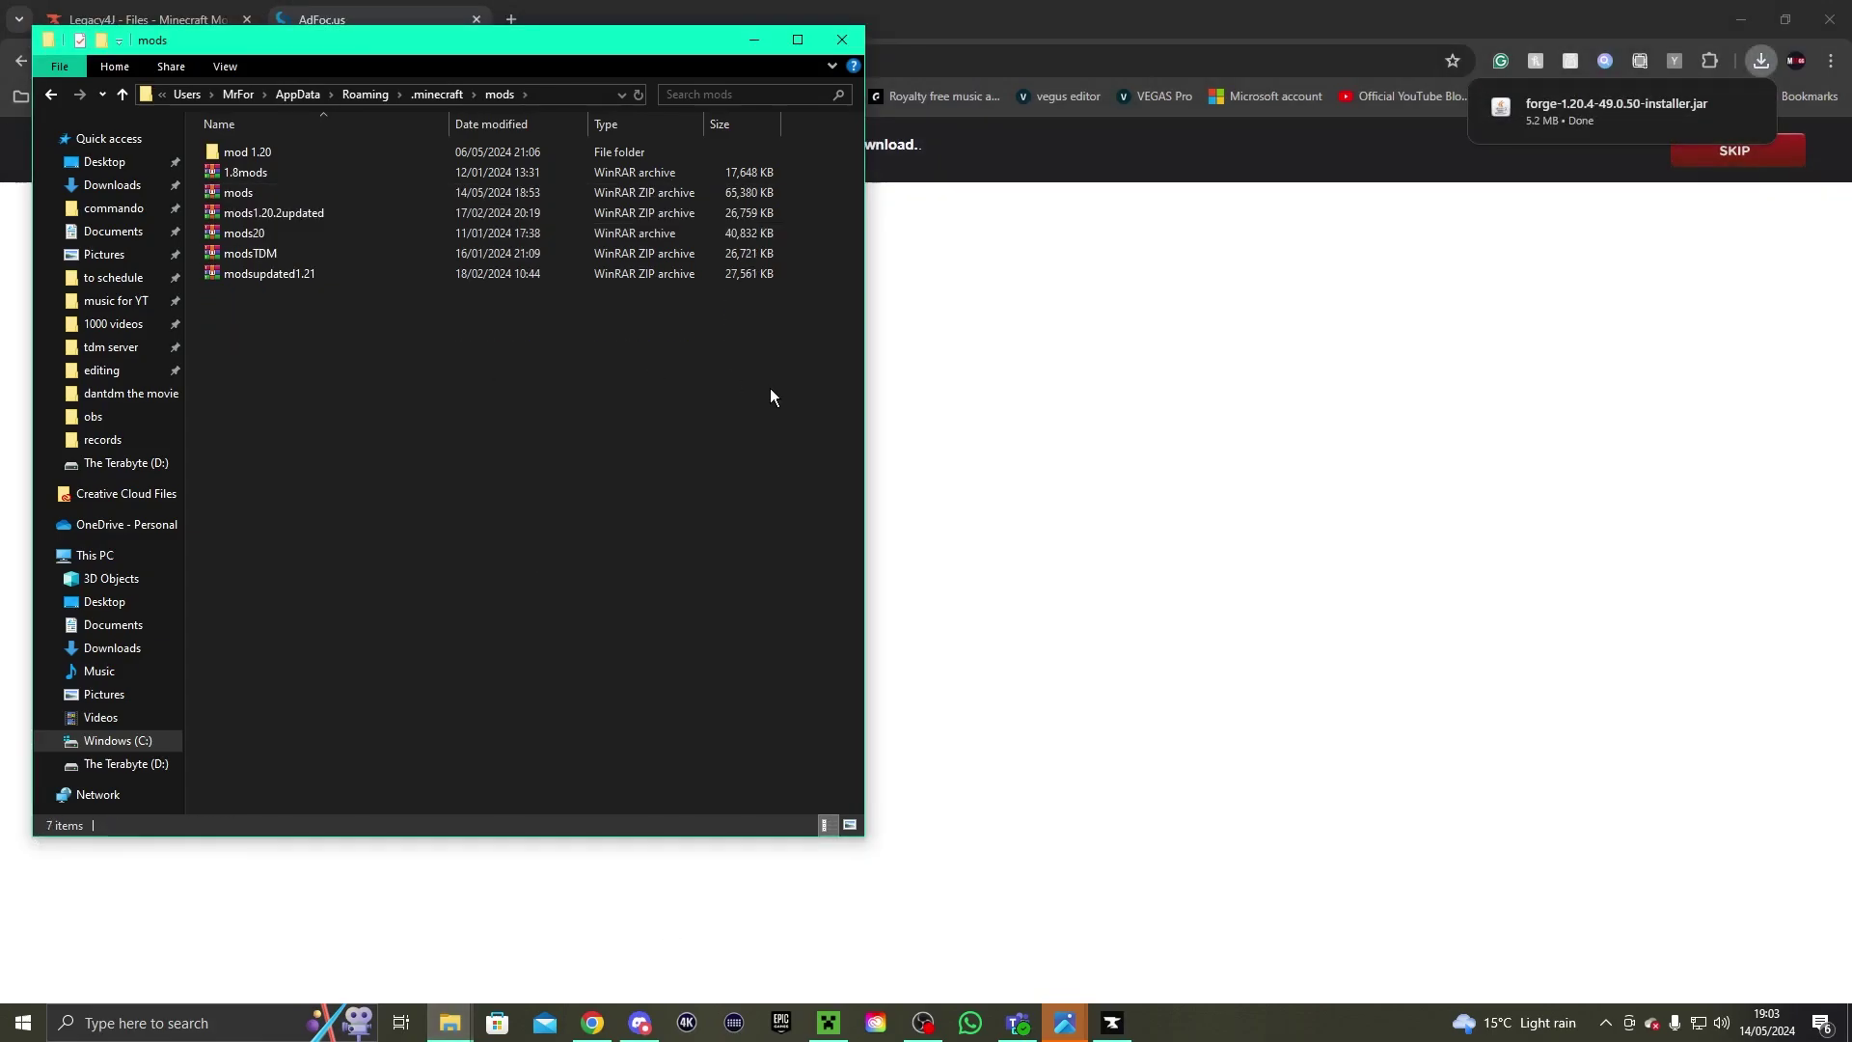
pyautogui.click(754, 40)
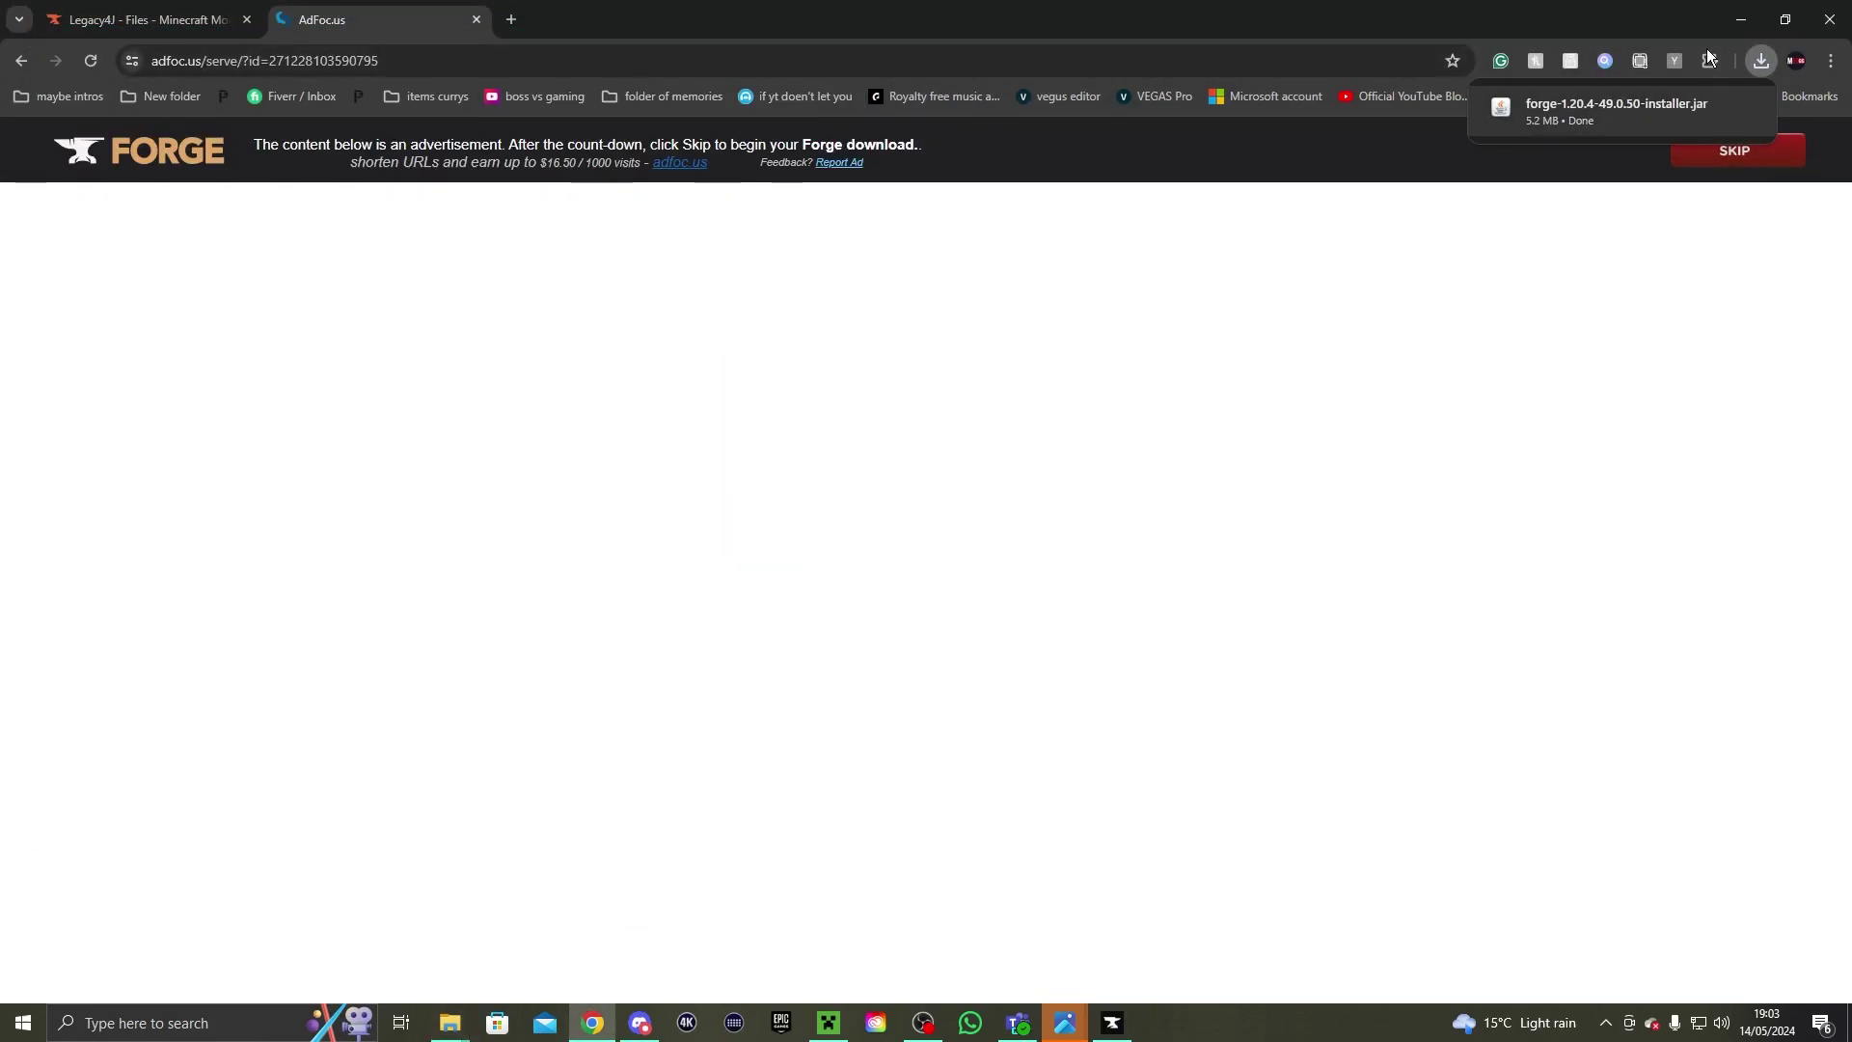
# Run the downloaded Forge 1.20.4-49.0.50 installer with Java and install the client
pyautogui.moveTo(1703, 106)
pyautogui.click(1569, 119)
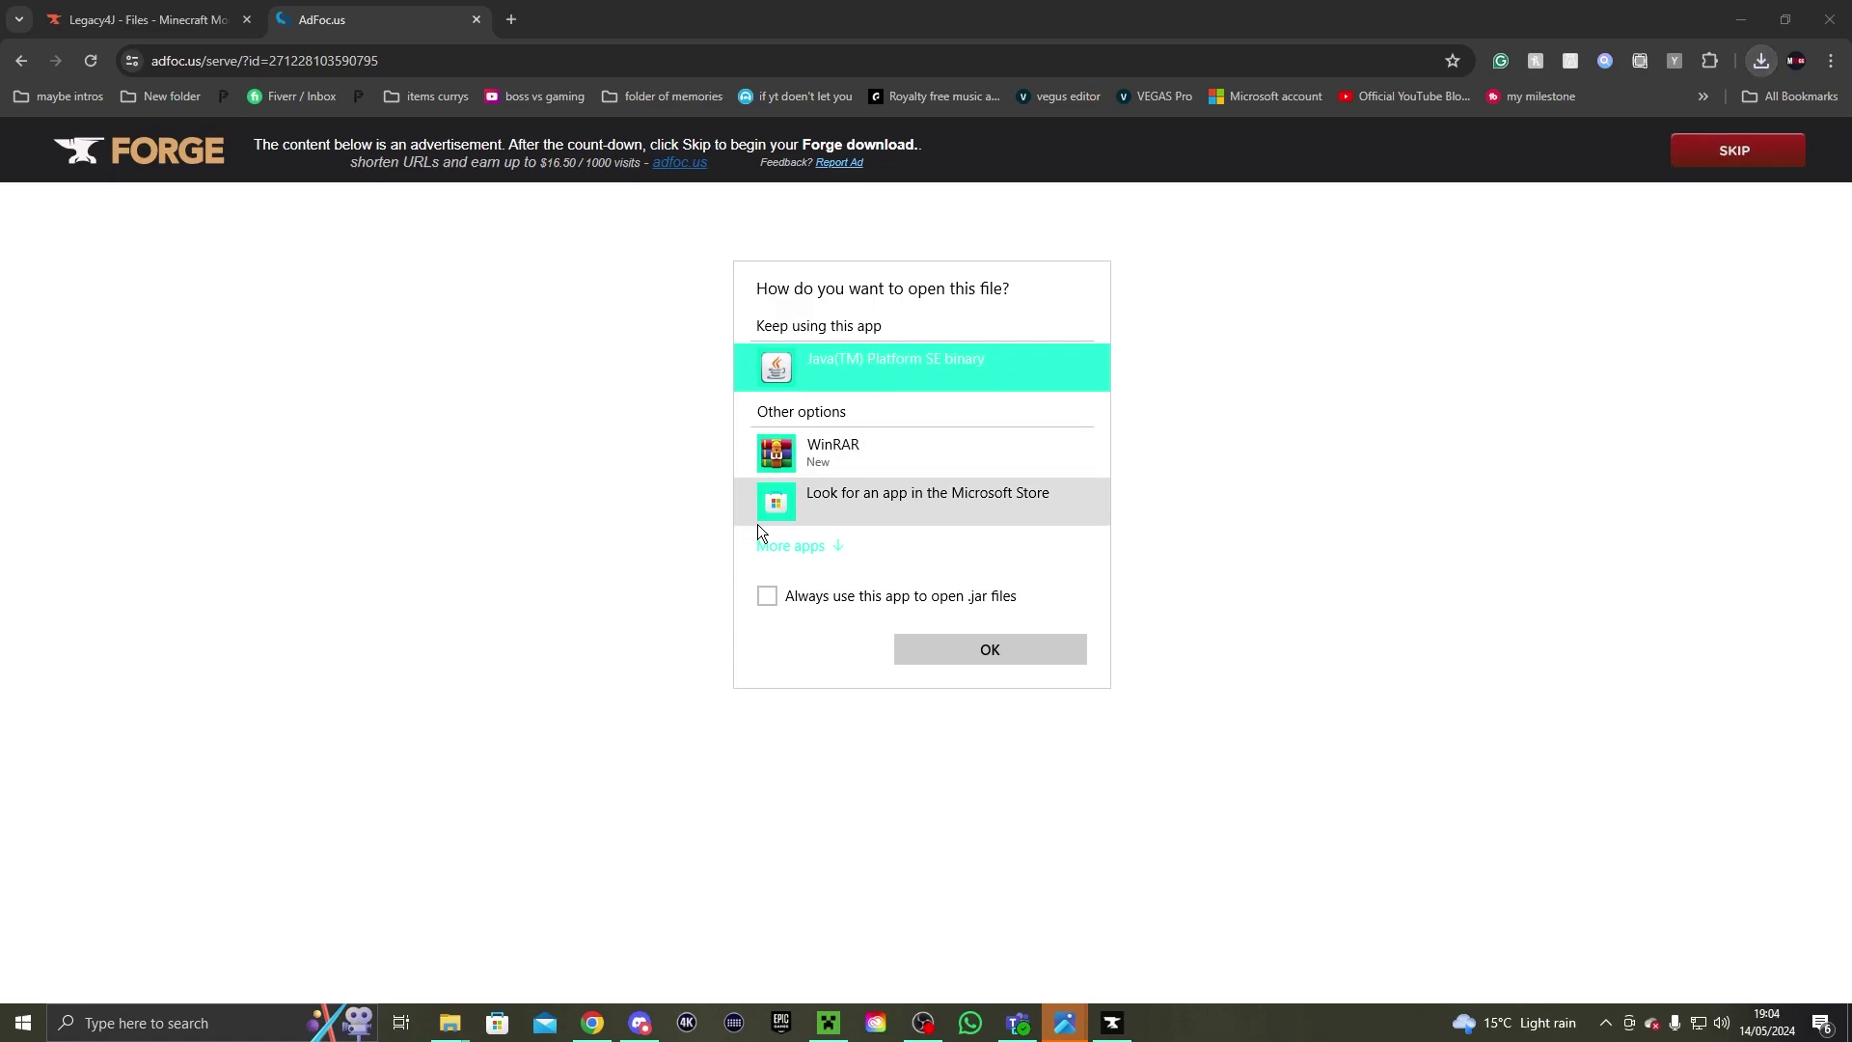
pyautogui.click(956, 653)
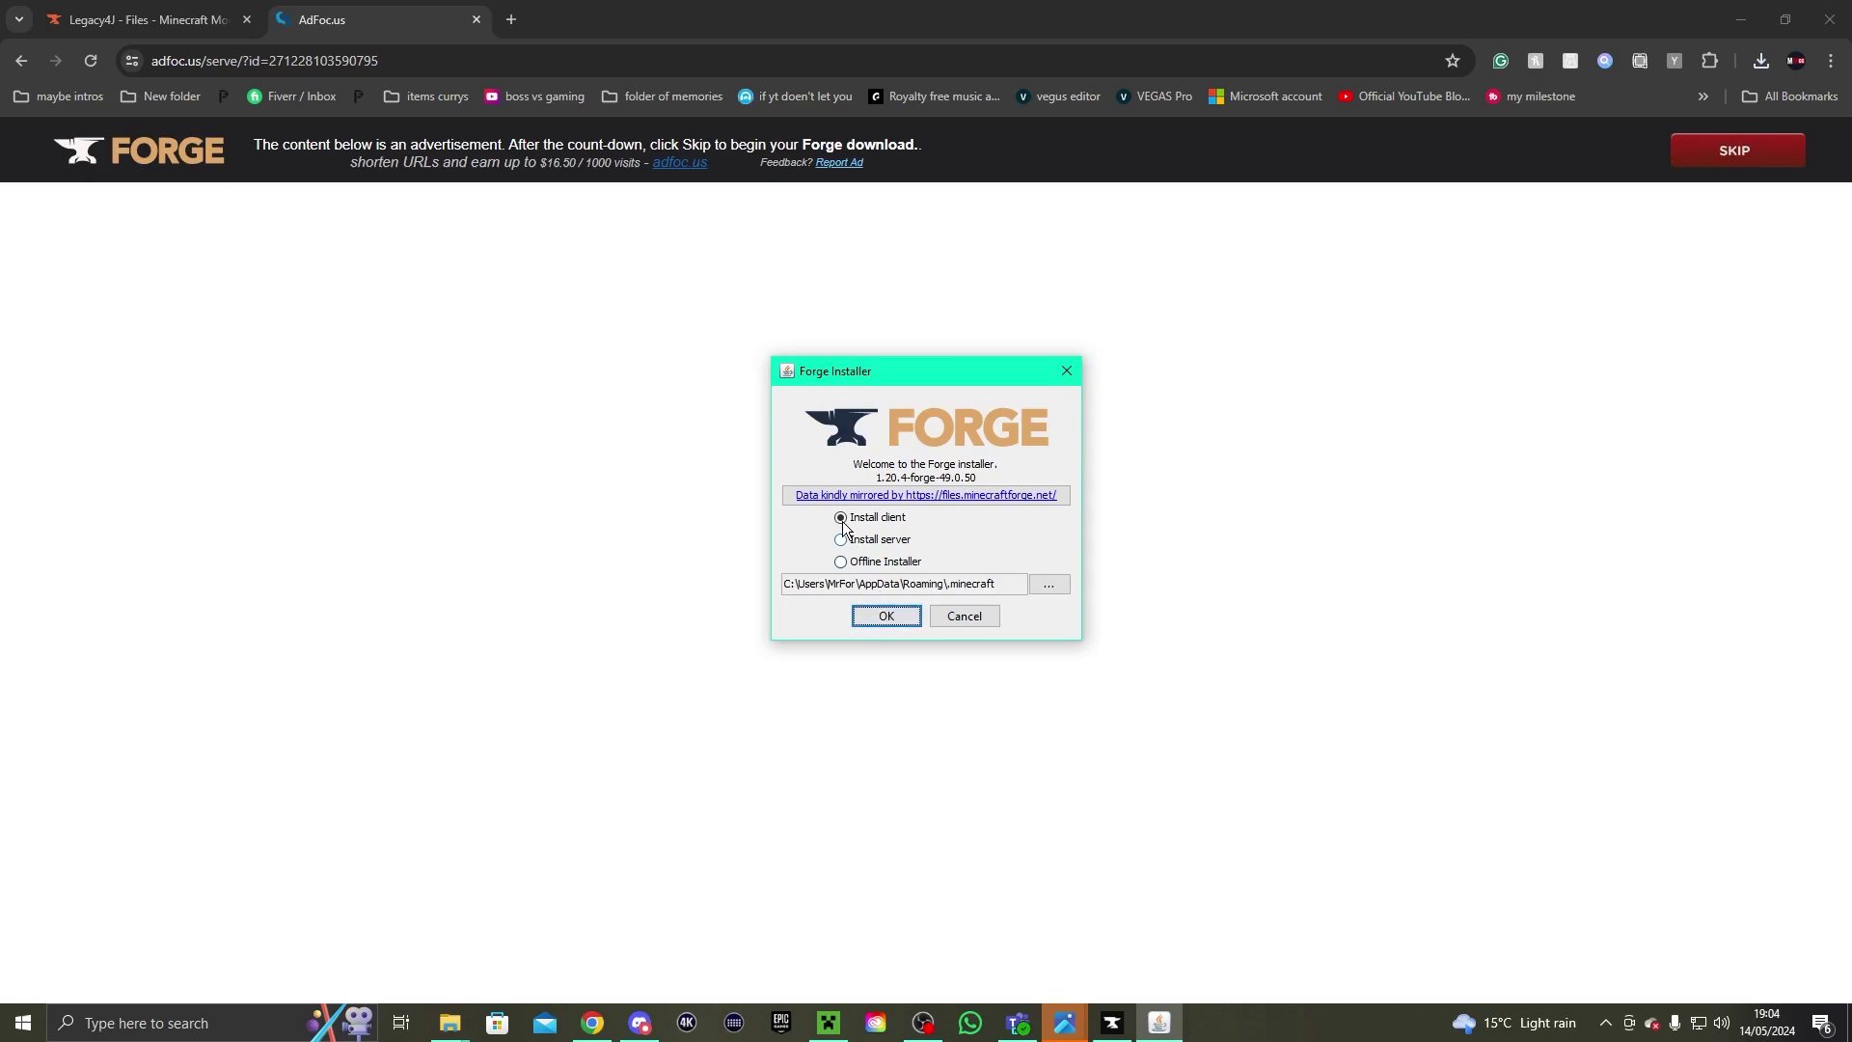
pyautogui.click(866, 620)
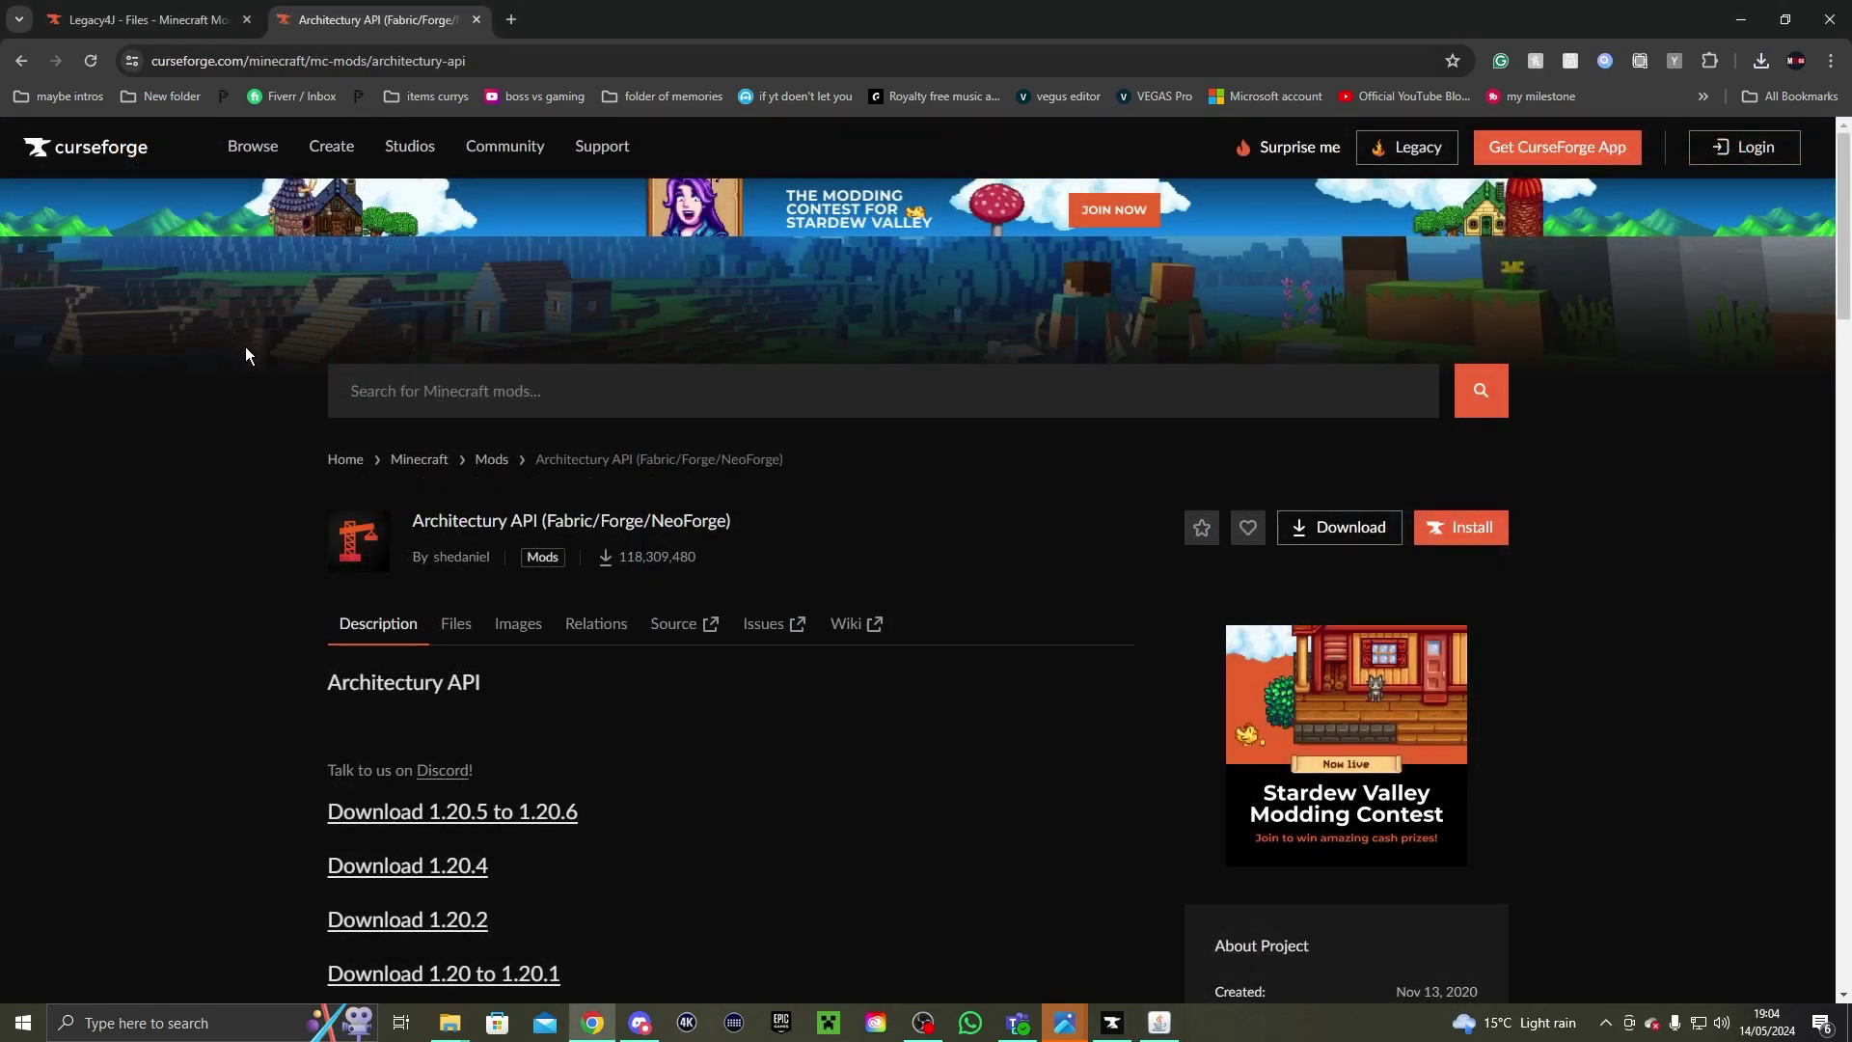
# Filter Legacy4J's files to 1.20.4 and Forge, then download the top file
pyautogui.click(144, 19)
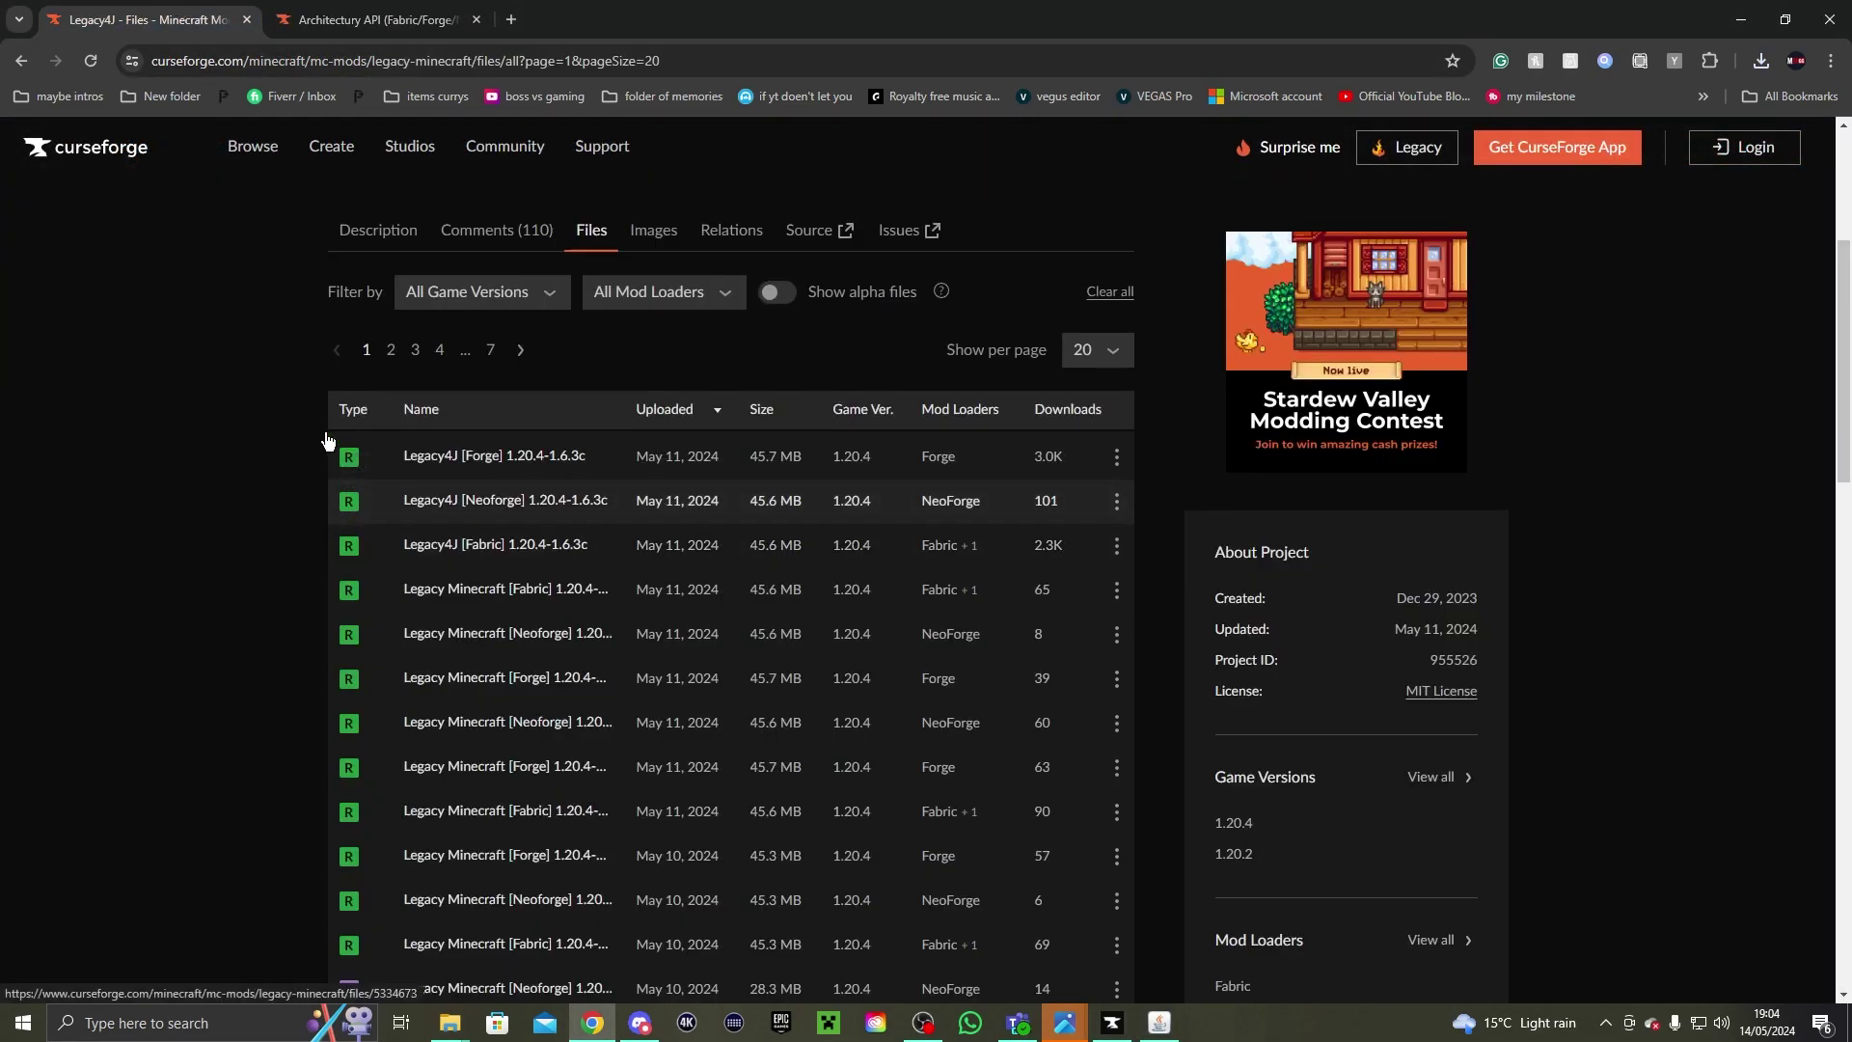
pyautogui.scroll(3, 347, 477)
pyautogui.click(436, 587)
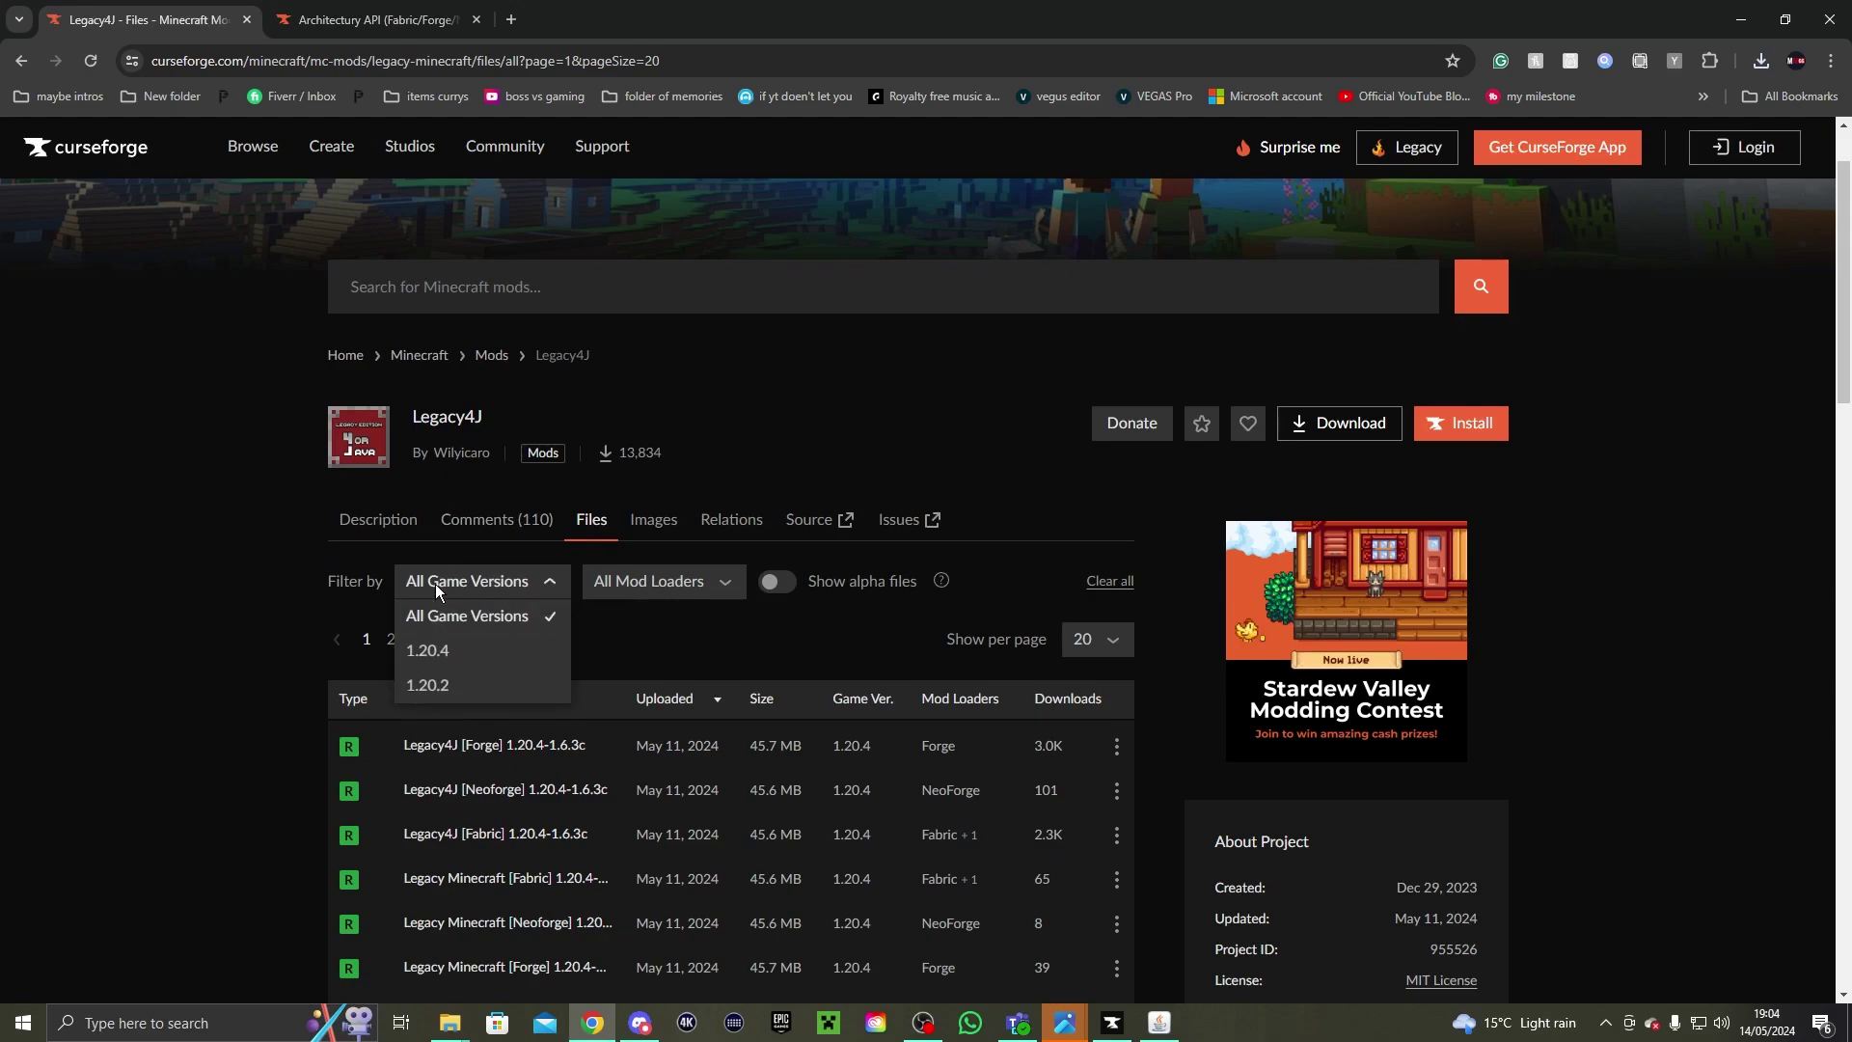
pyautogui.click(440, 654)
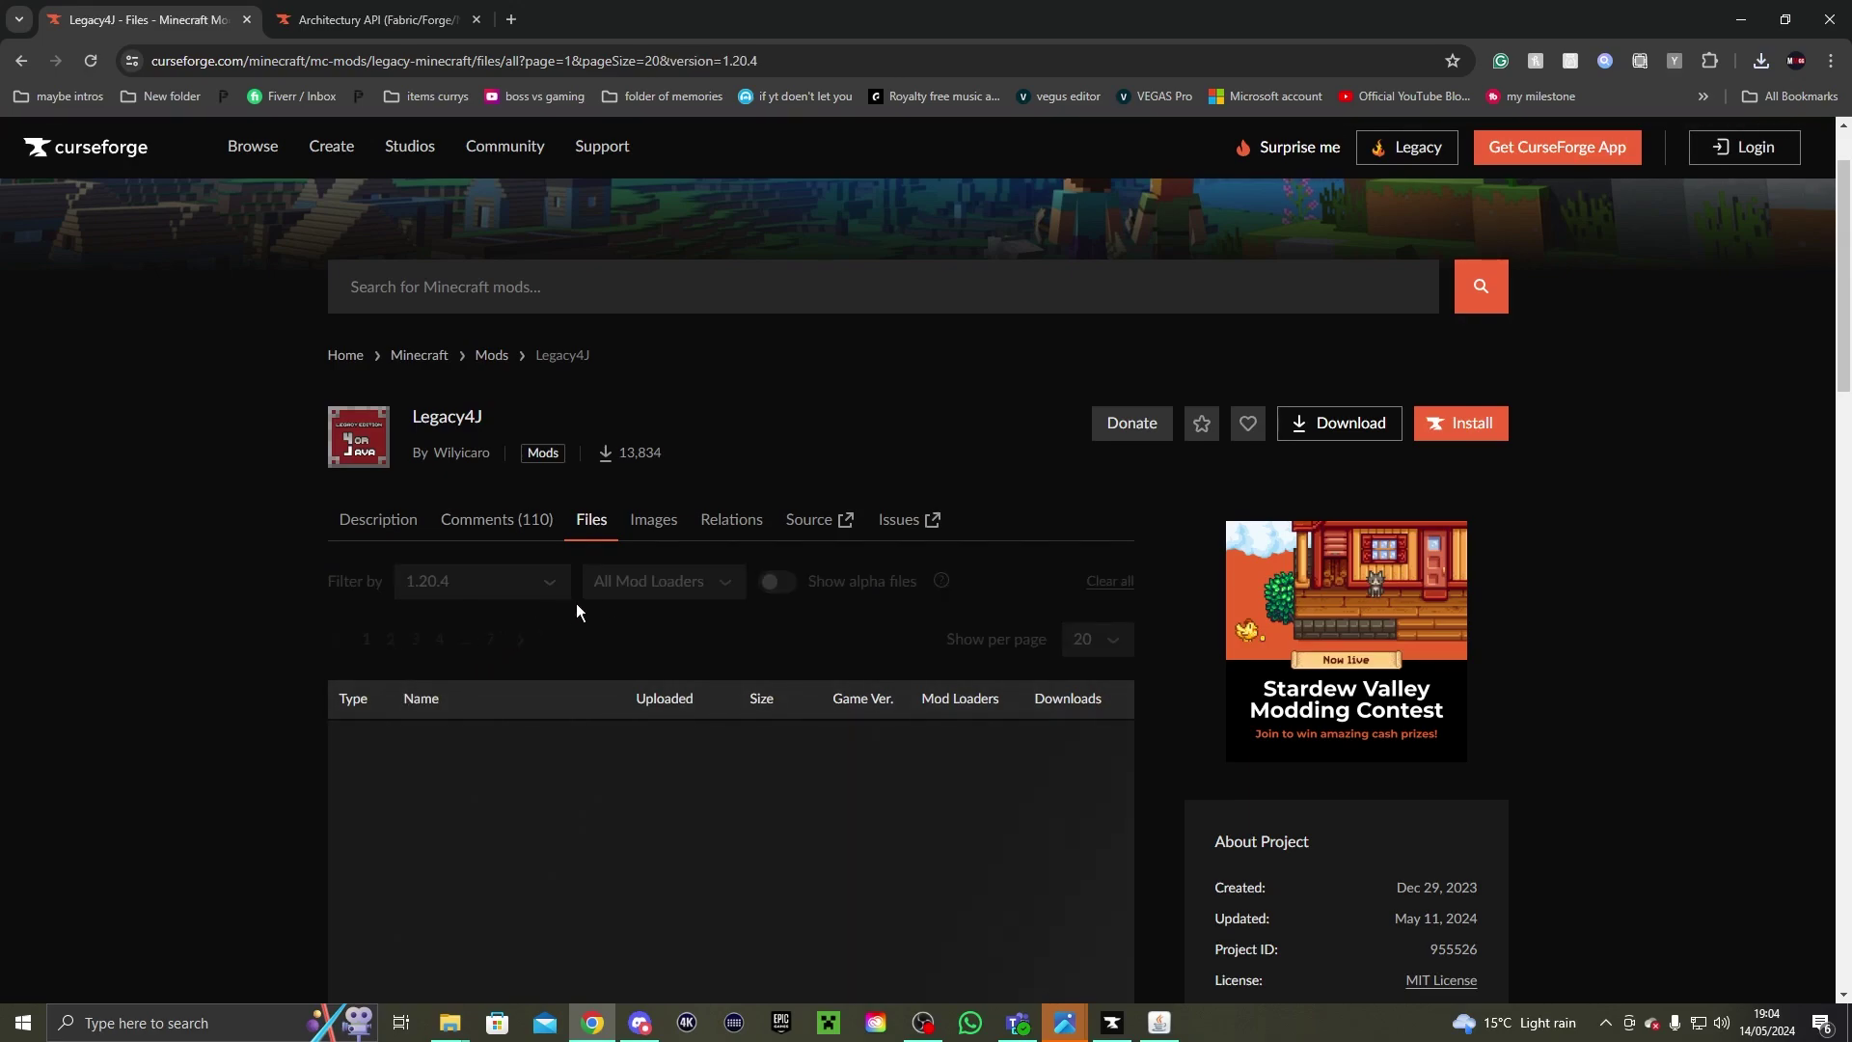
pyautogui.scroll(-3, 598, 579)
pyautogui.click(632, 293)
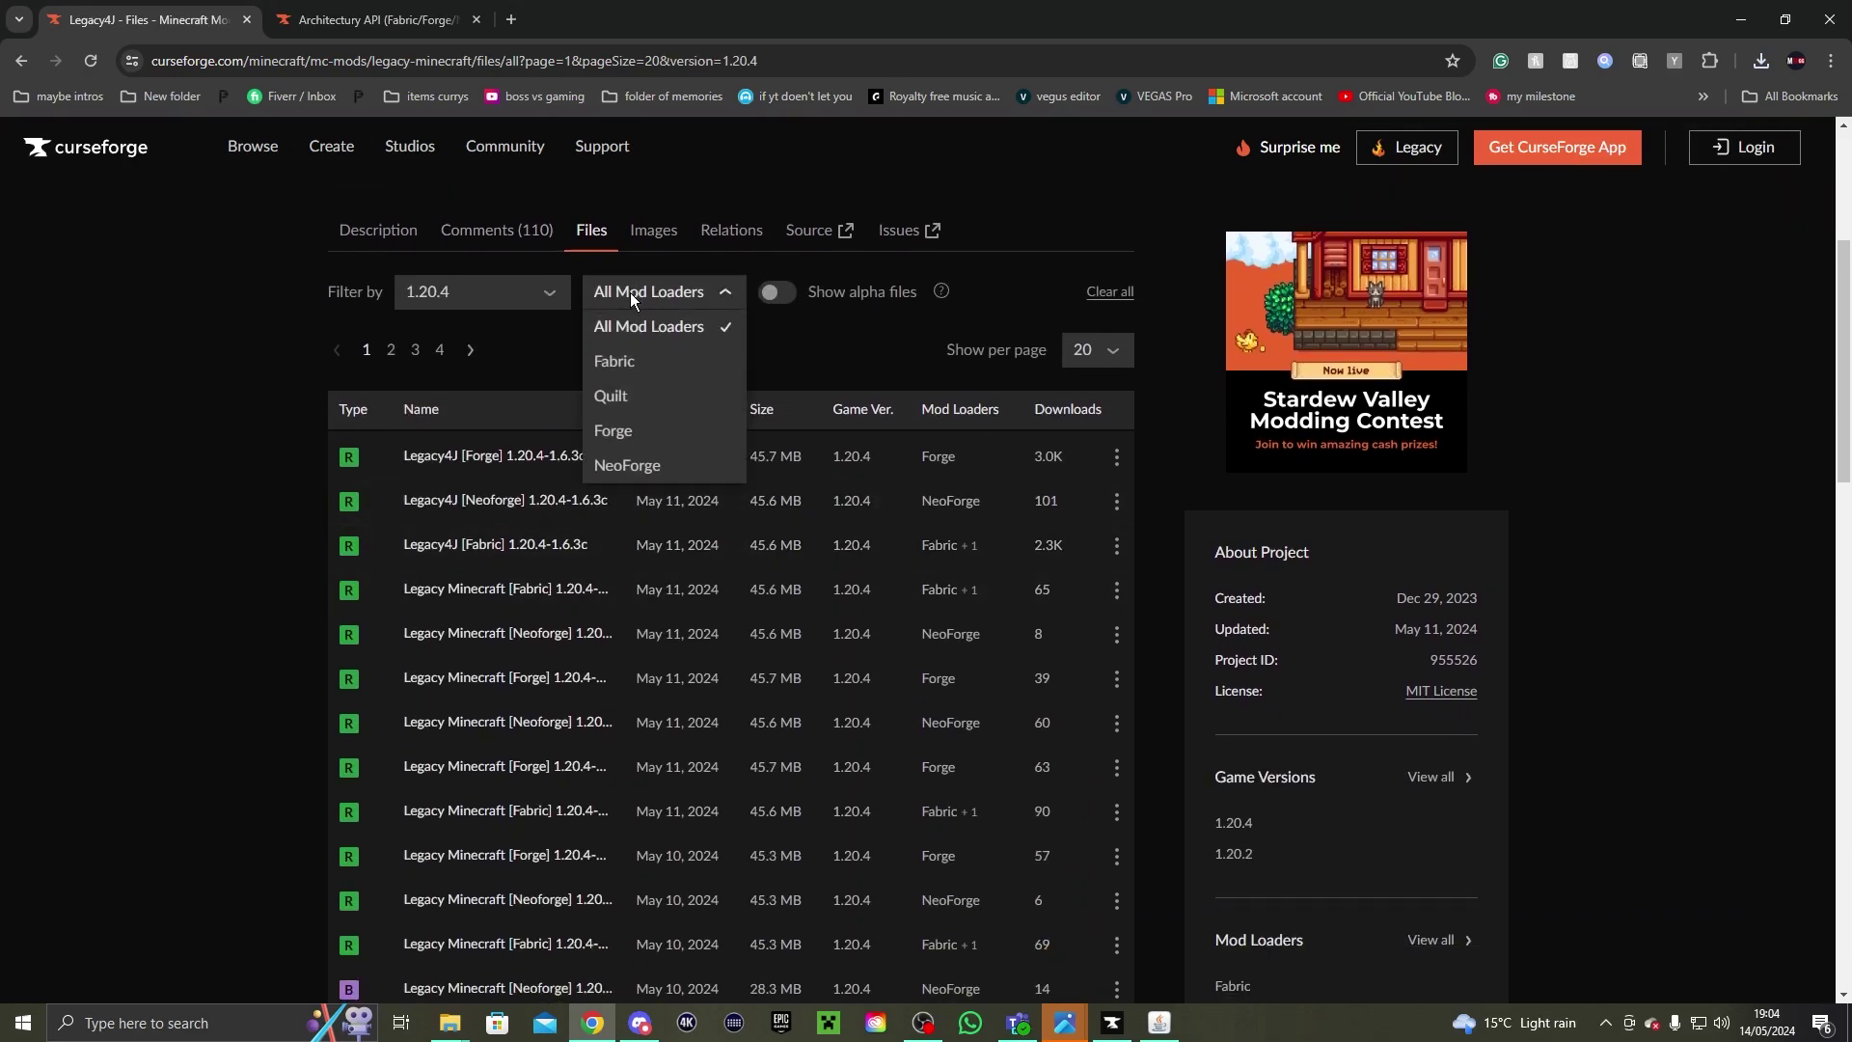
pyautogui.click(628, 426)
pyautogui.click(1116, 467)
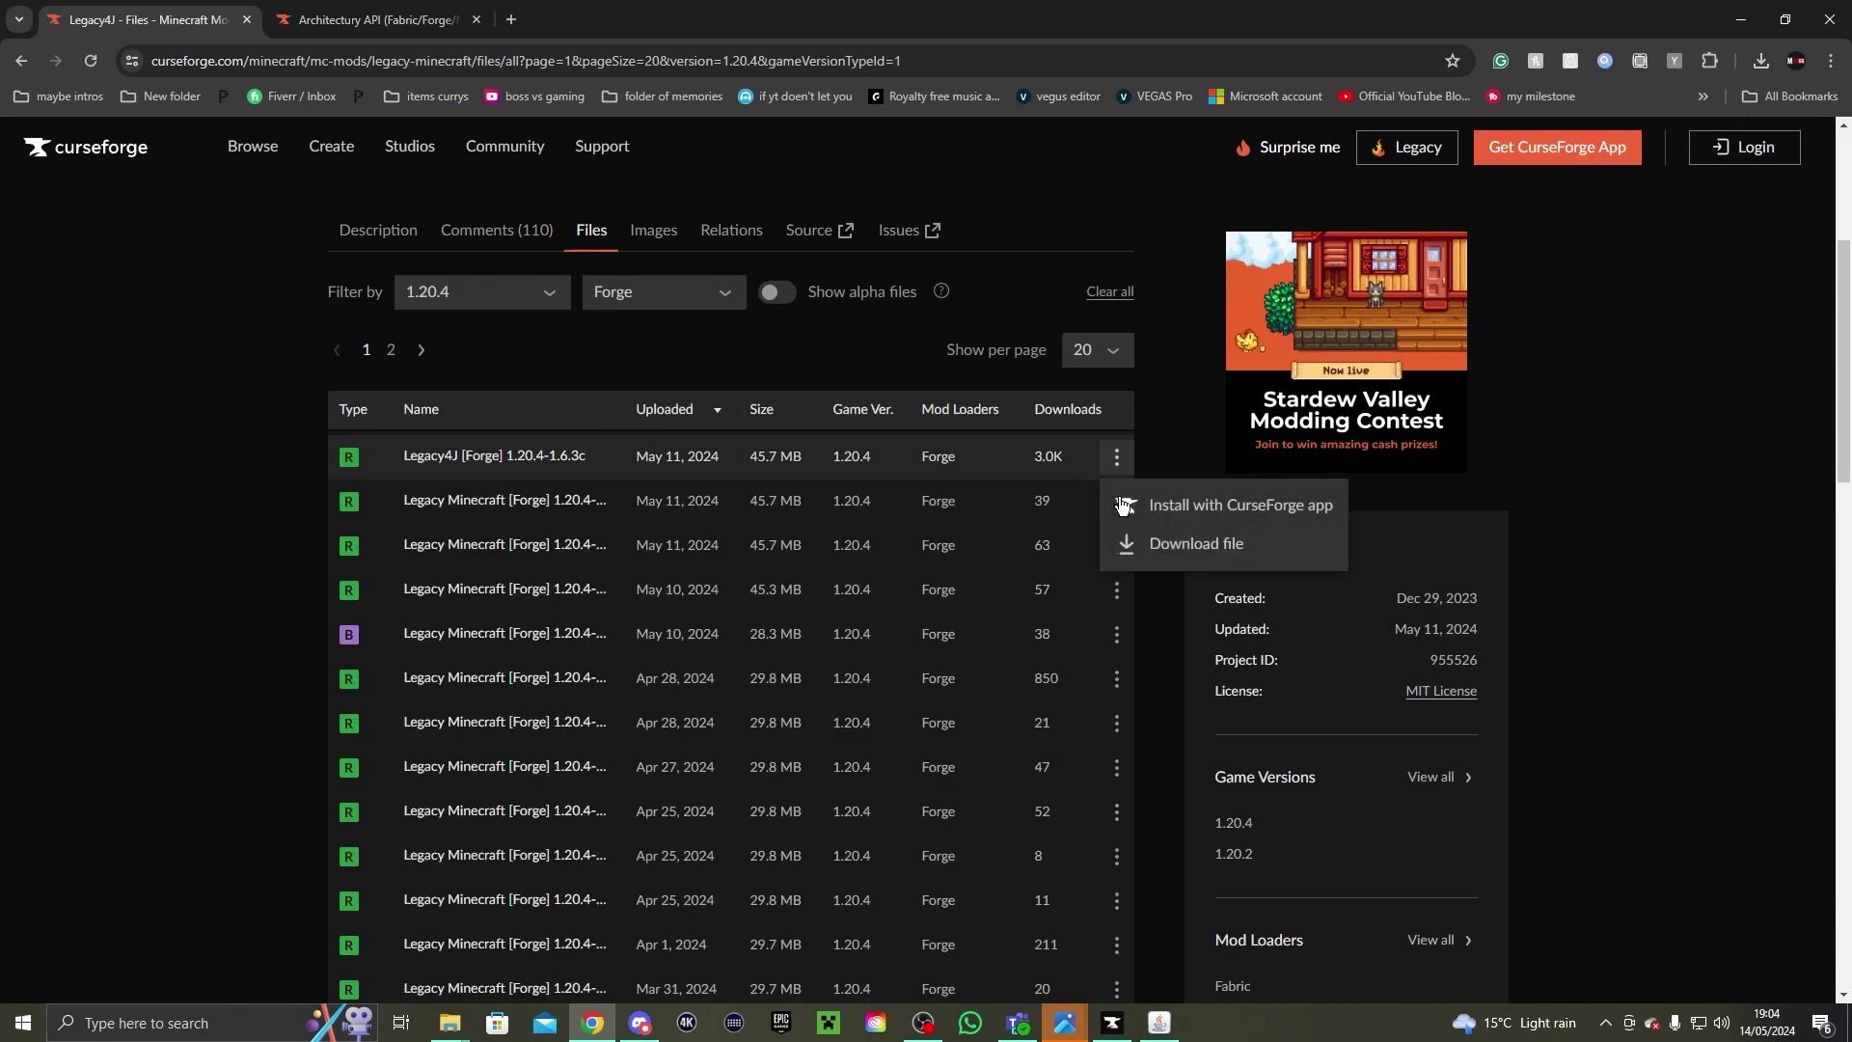
pyautogui.click(1130, 548)
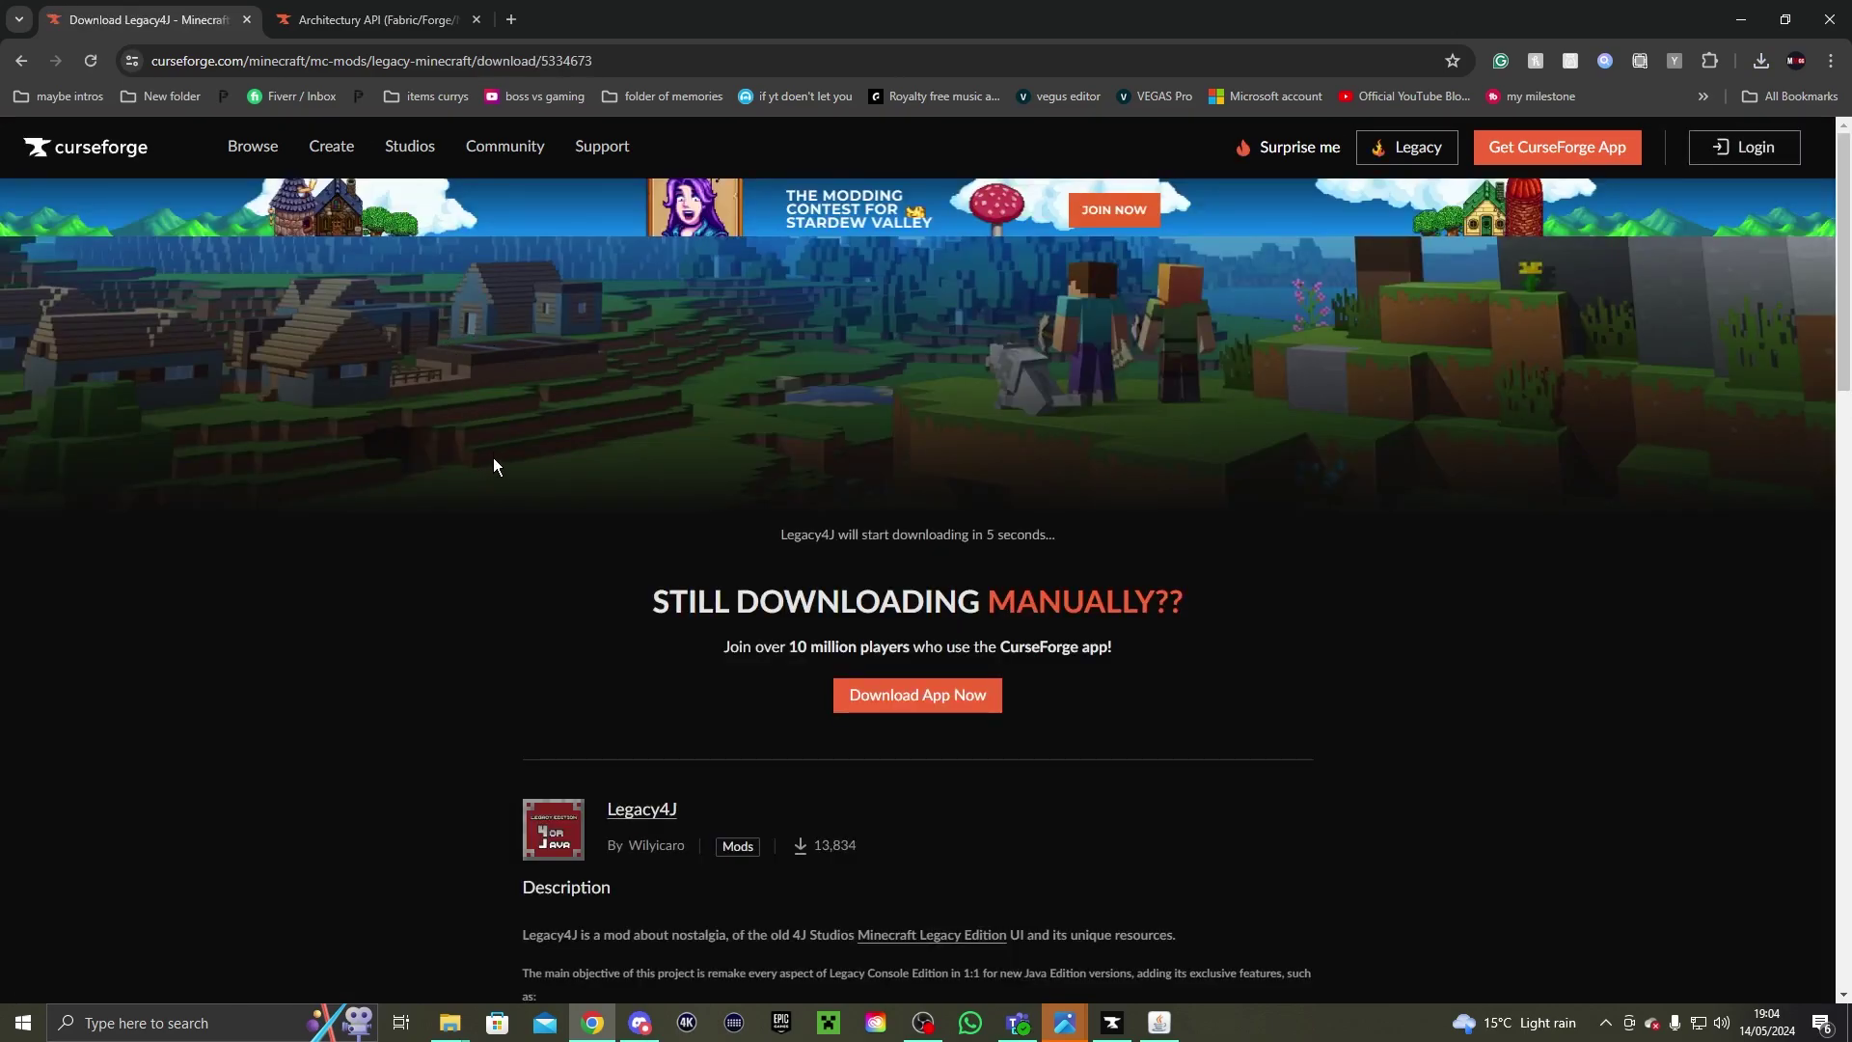
# Filter Architectury API's files to 1.20.4 and Forge, then download the newest file
pyautogui.click(347, 10)
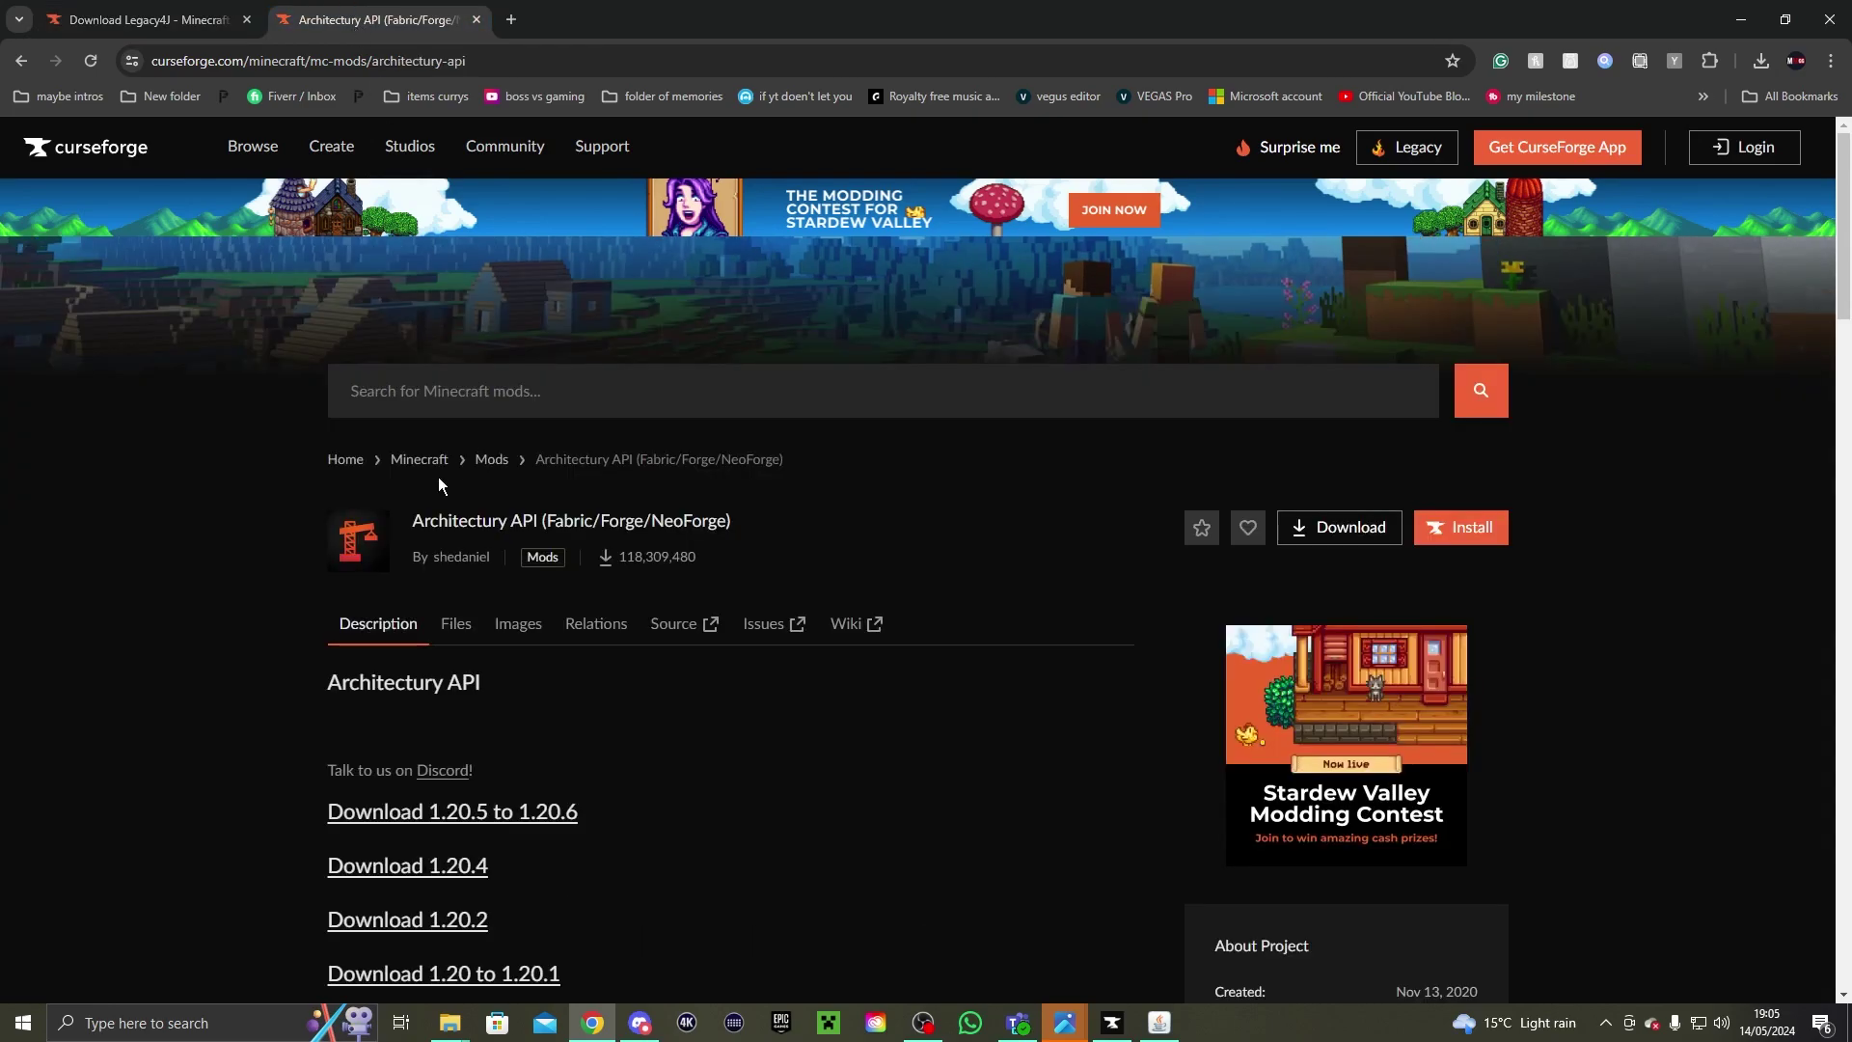
pyautogui.click(457, 624)
pyautogui.scroll(-4, 472, 482)
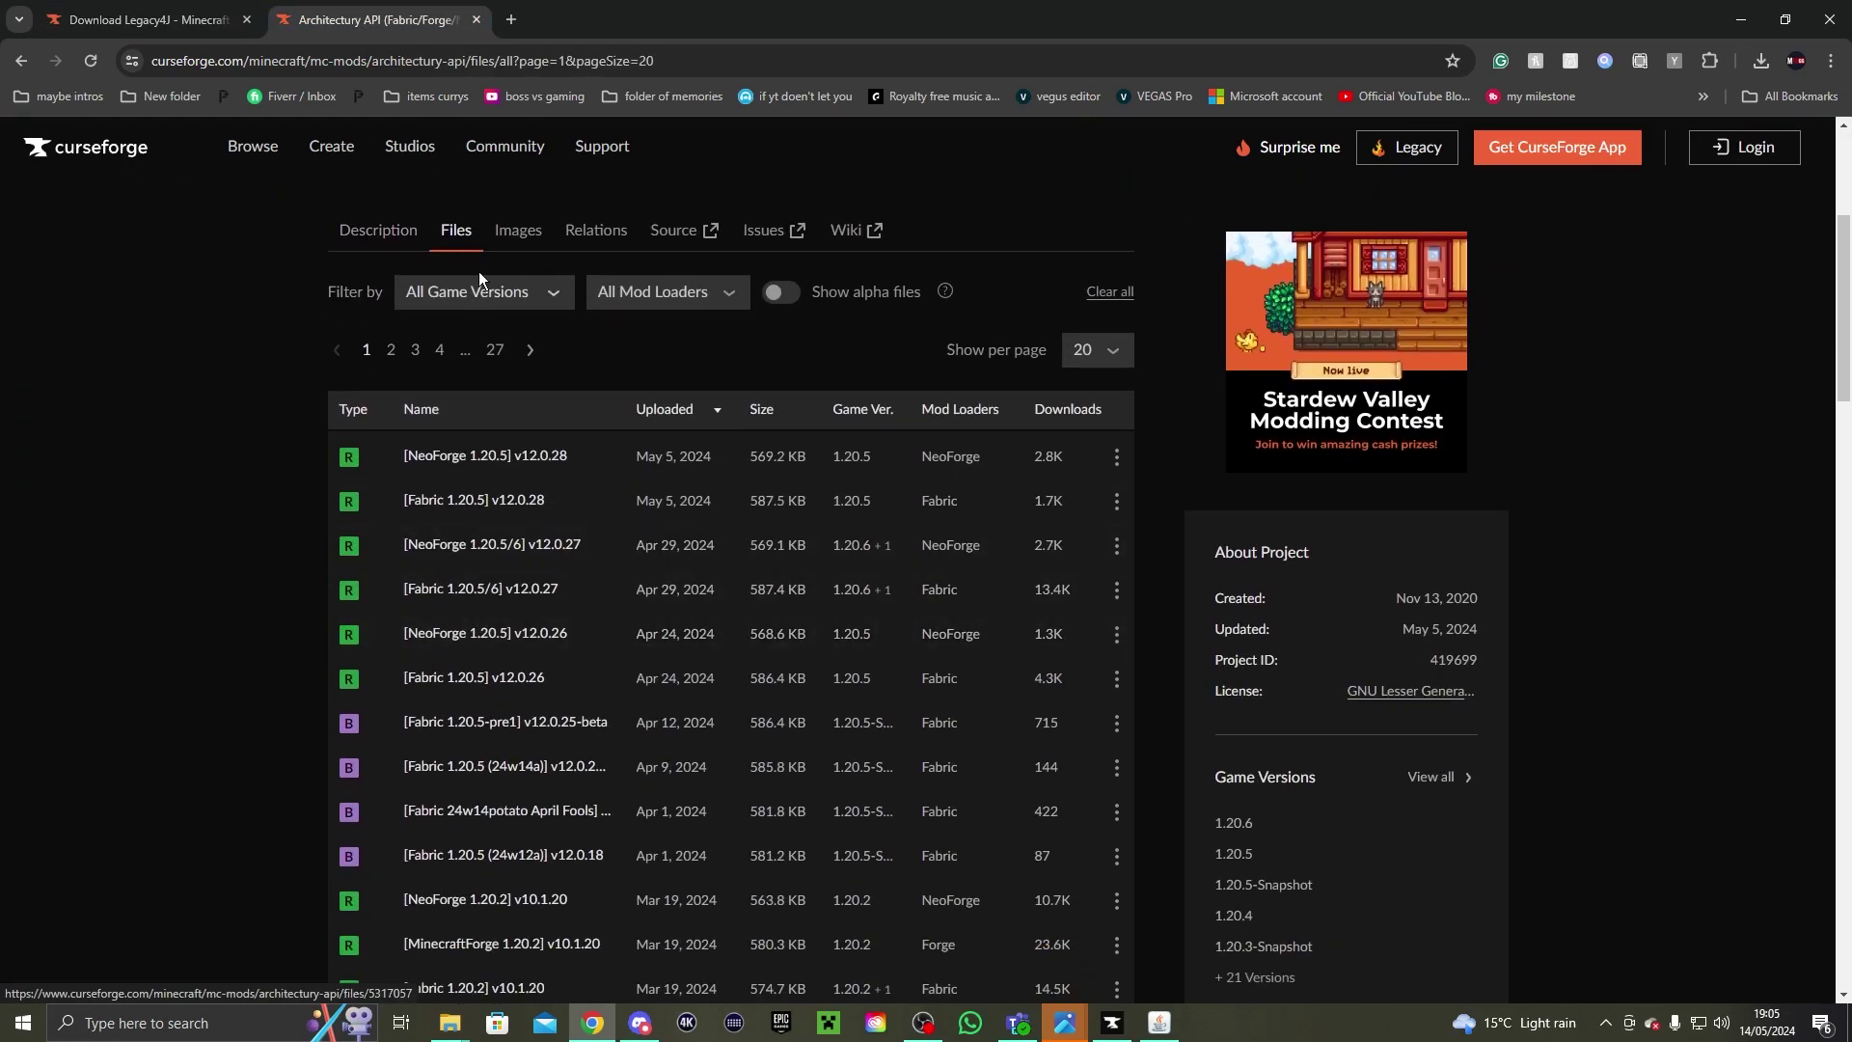
pyautogui.click(477, 291)
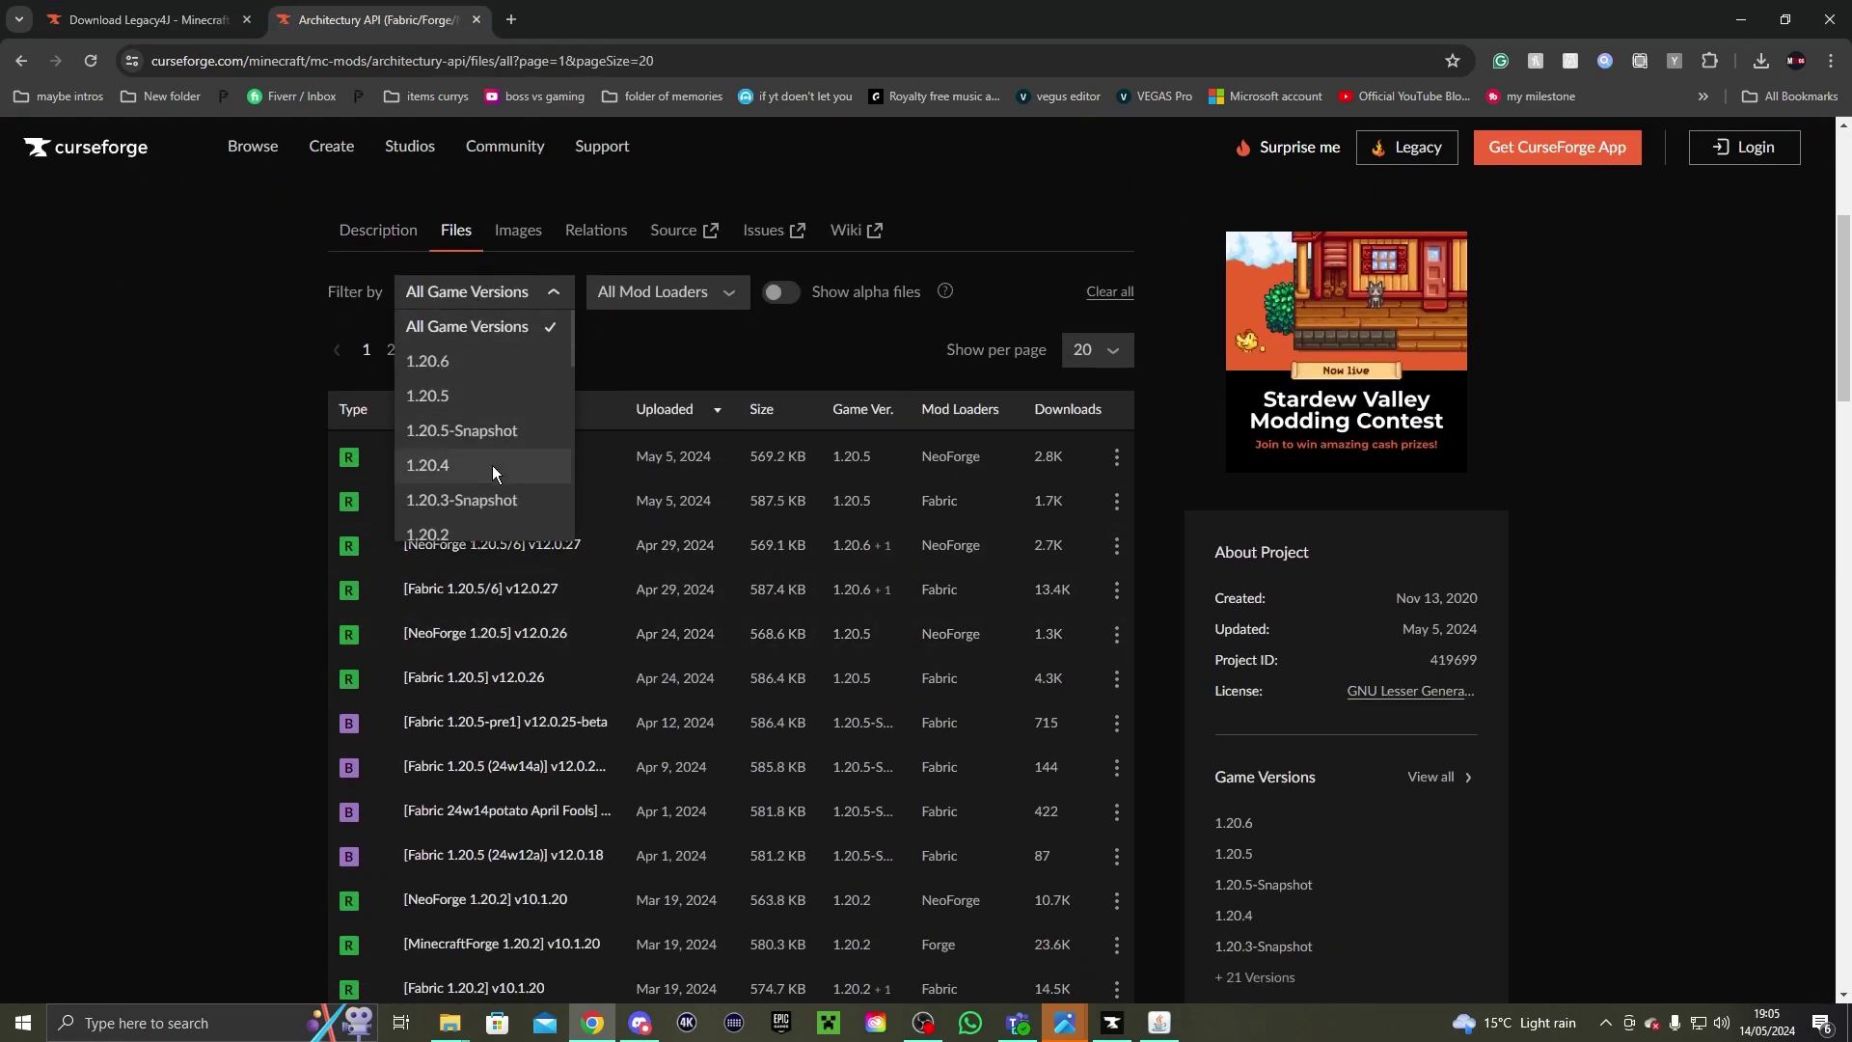
pyautogui.click(492, 465)
pyautogui.click(639, 300)
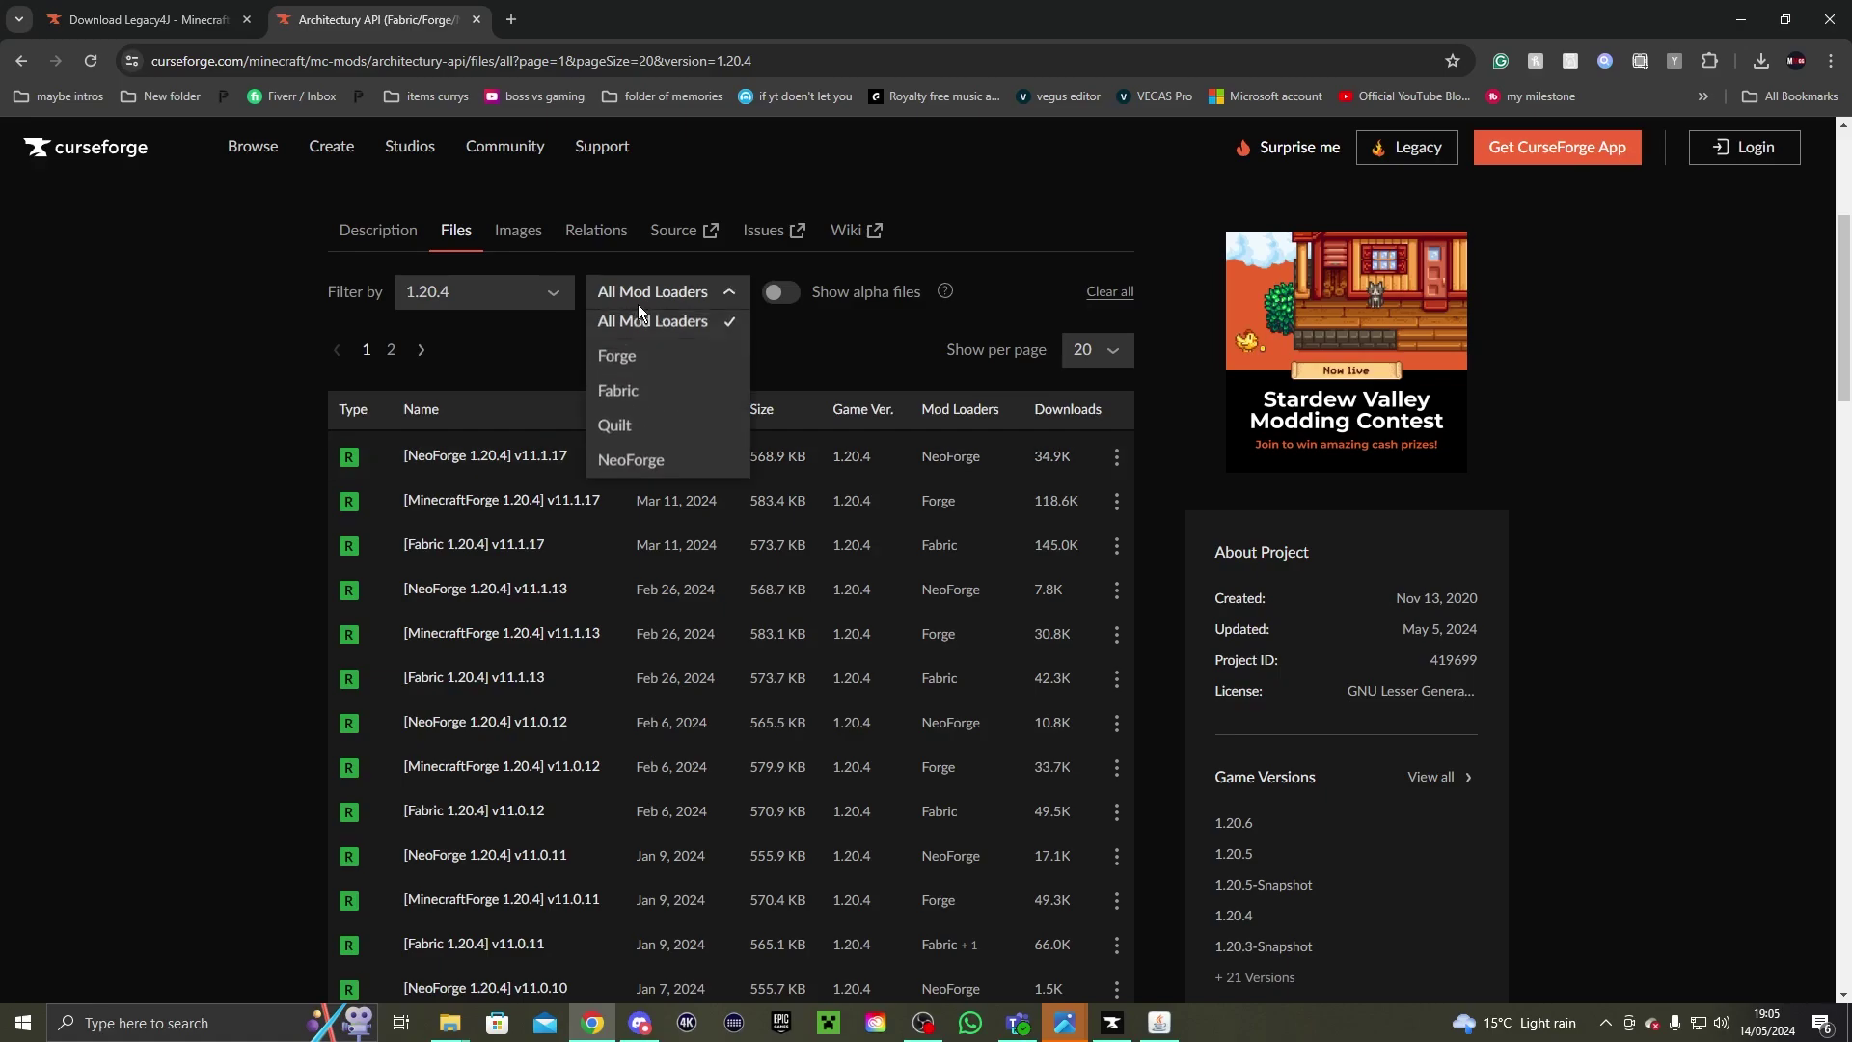
pyautogui.click(620, 362)
pyautogui.click(1117, 457)
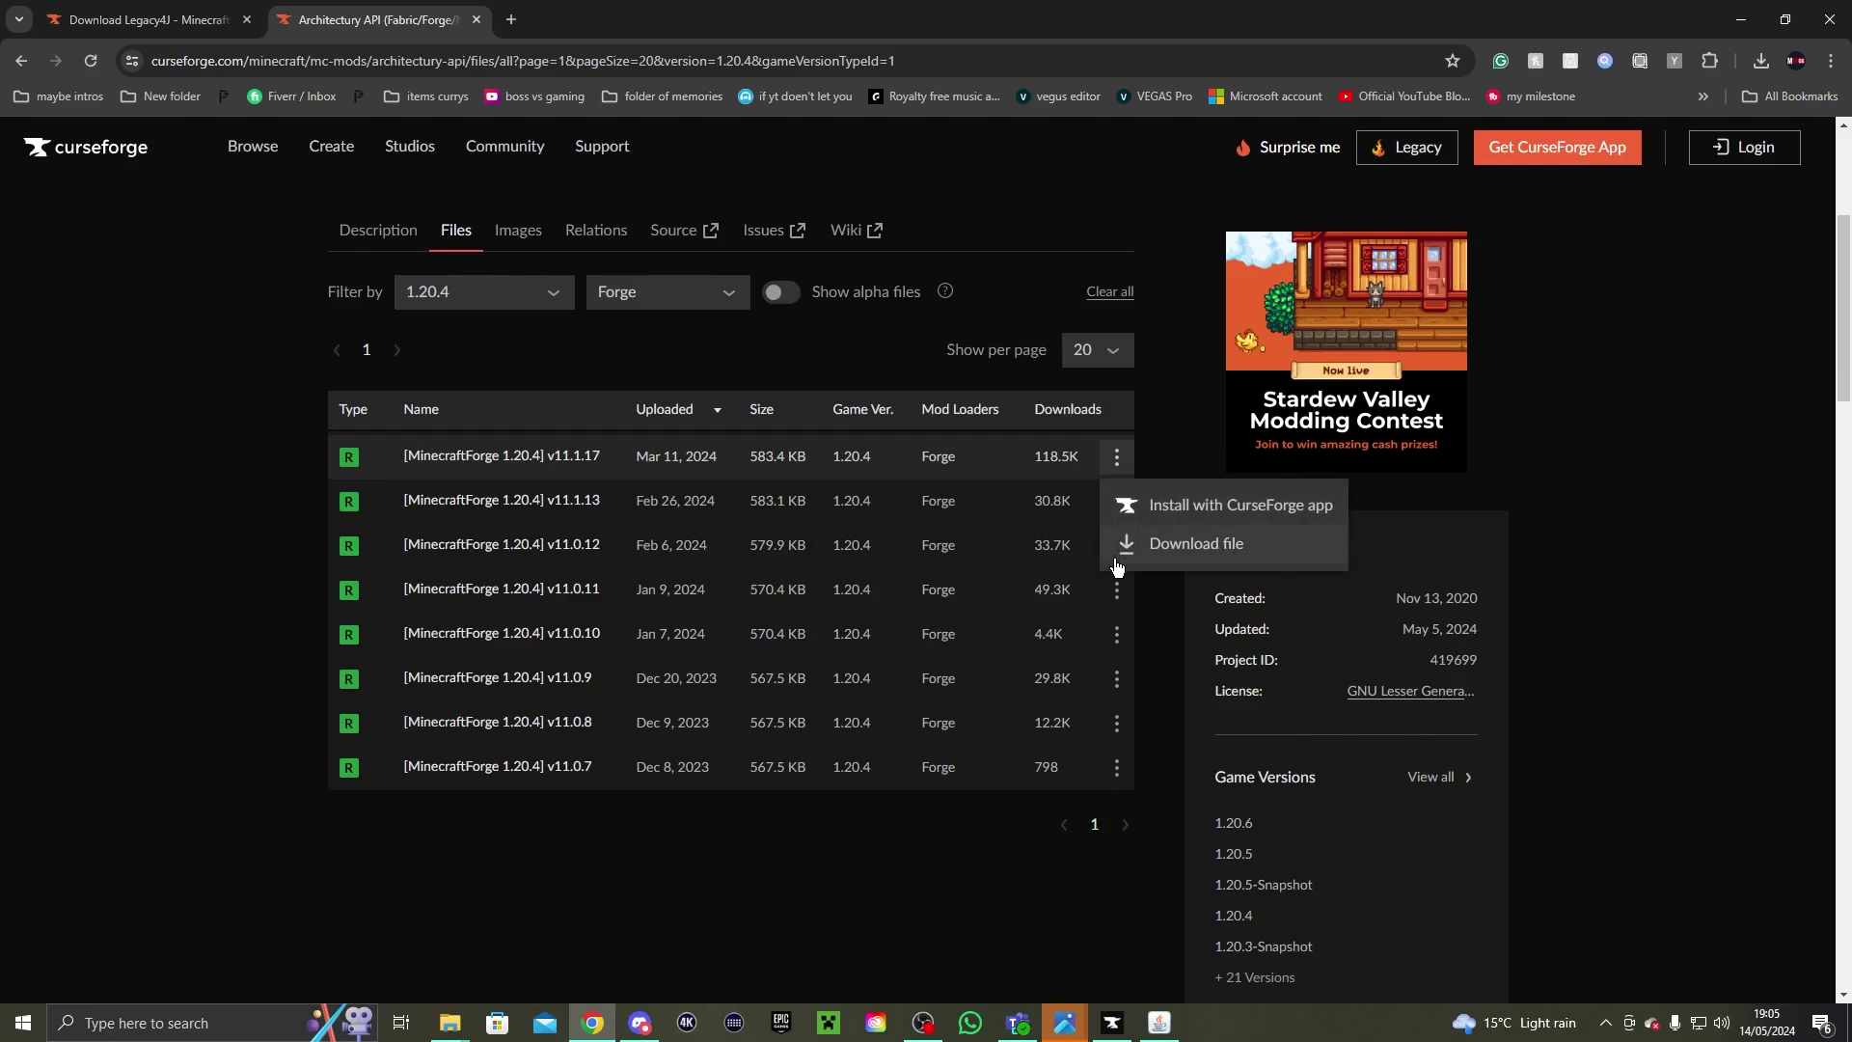
pyautogui.click(1138, 538)
pyautogui.click(145, 20)
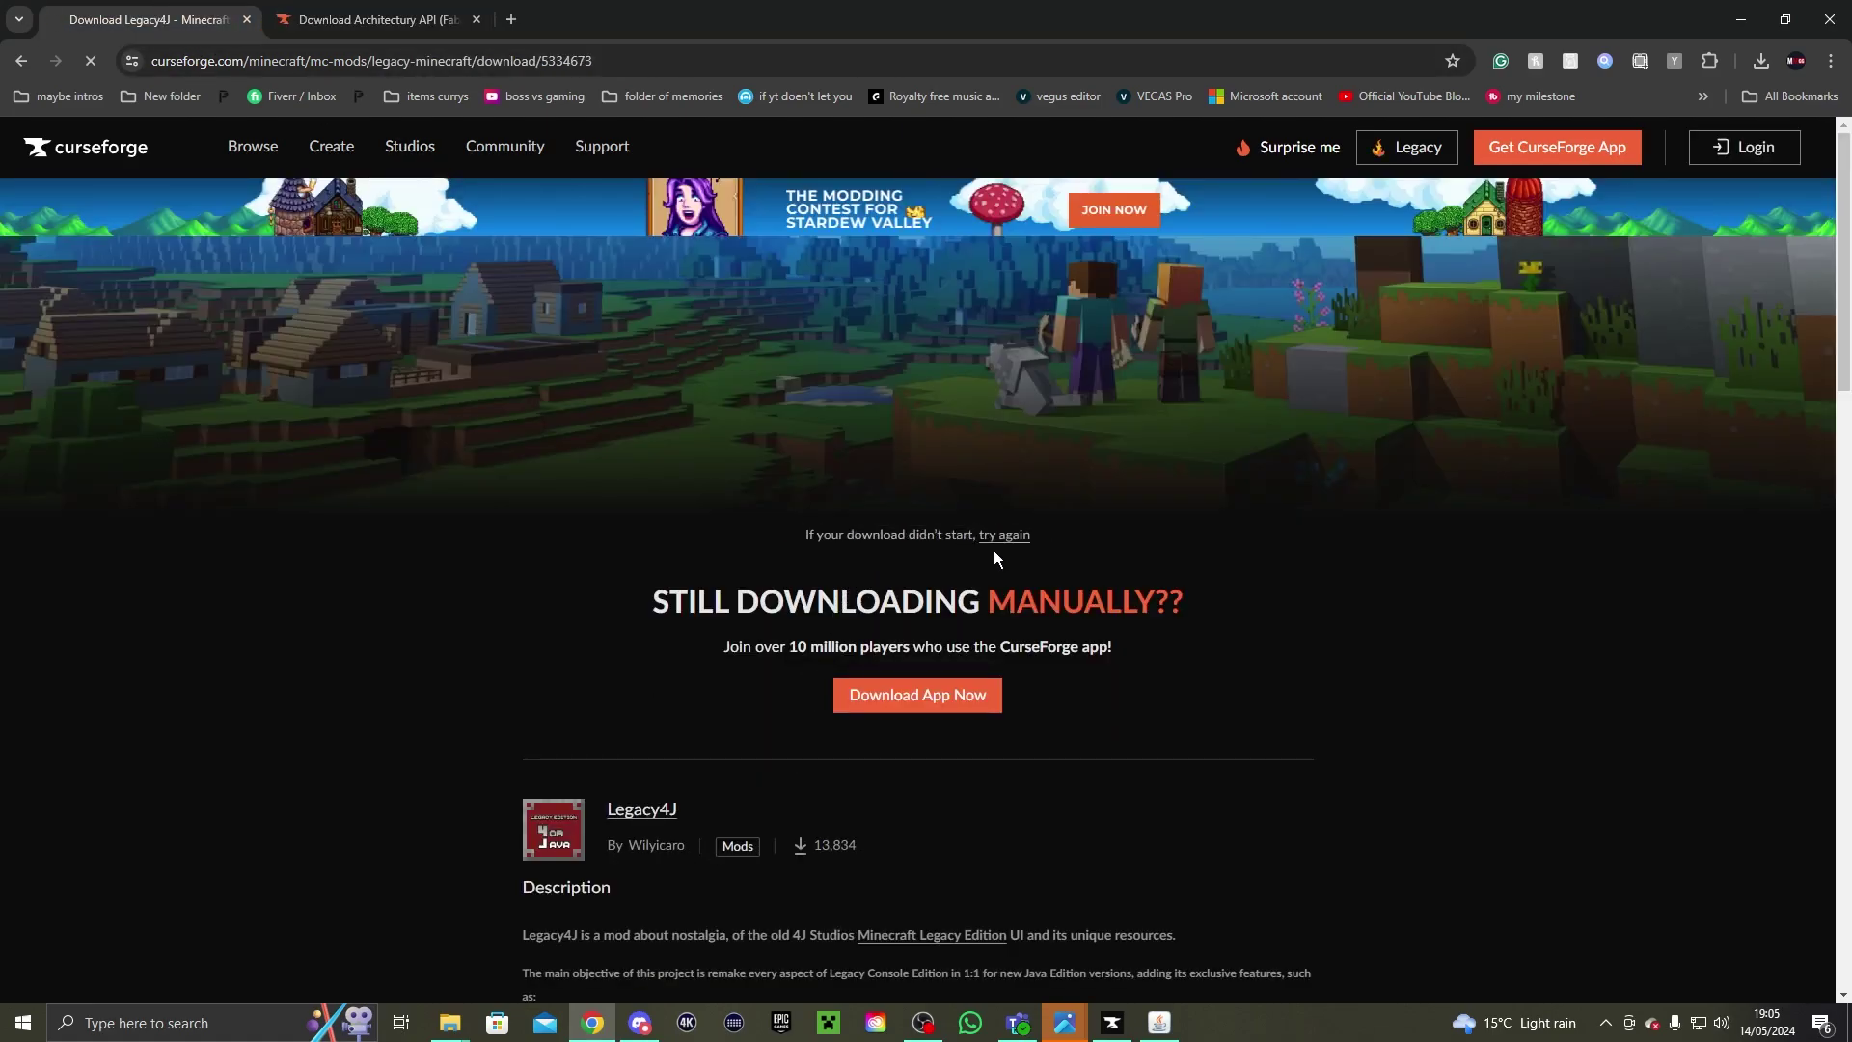
pyautogui.hotkey('ctrl', 'Tab')
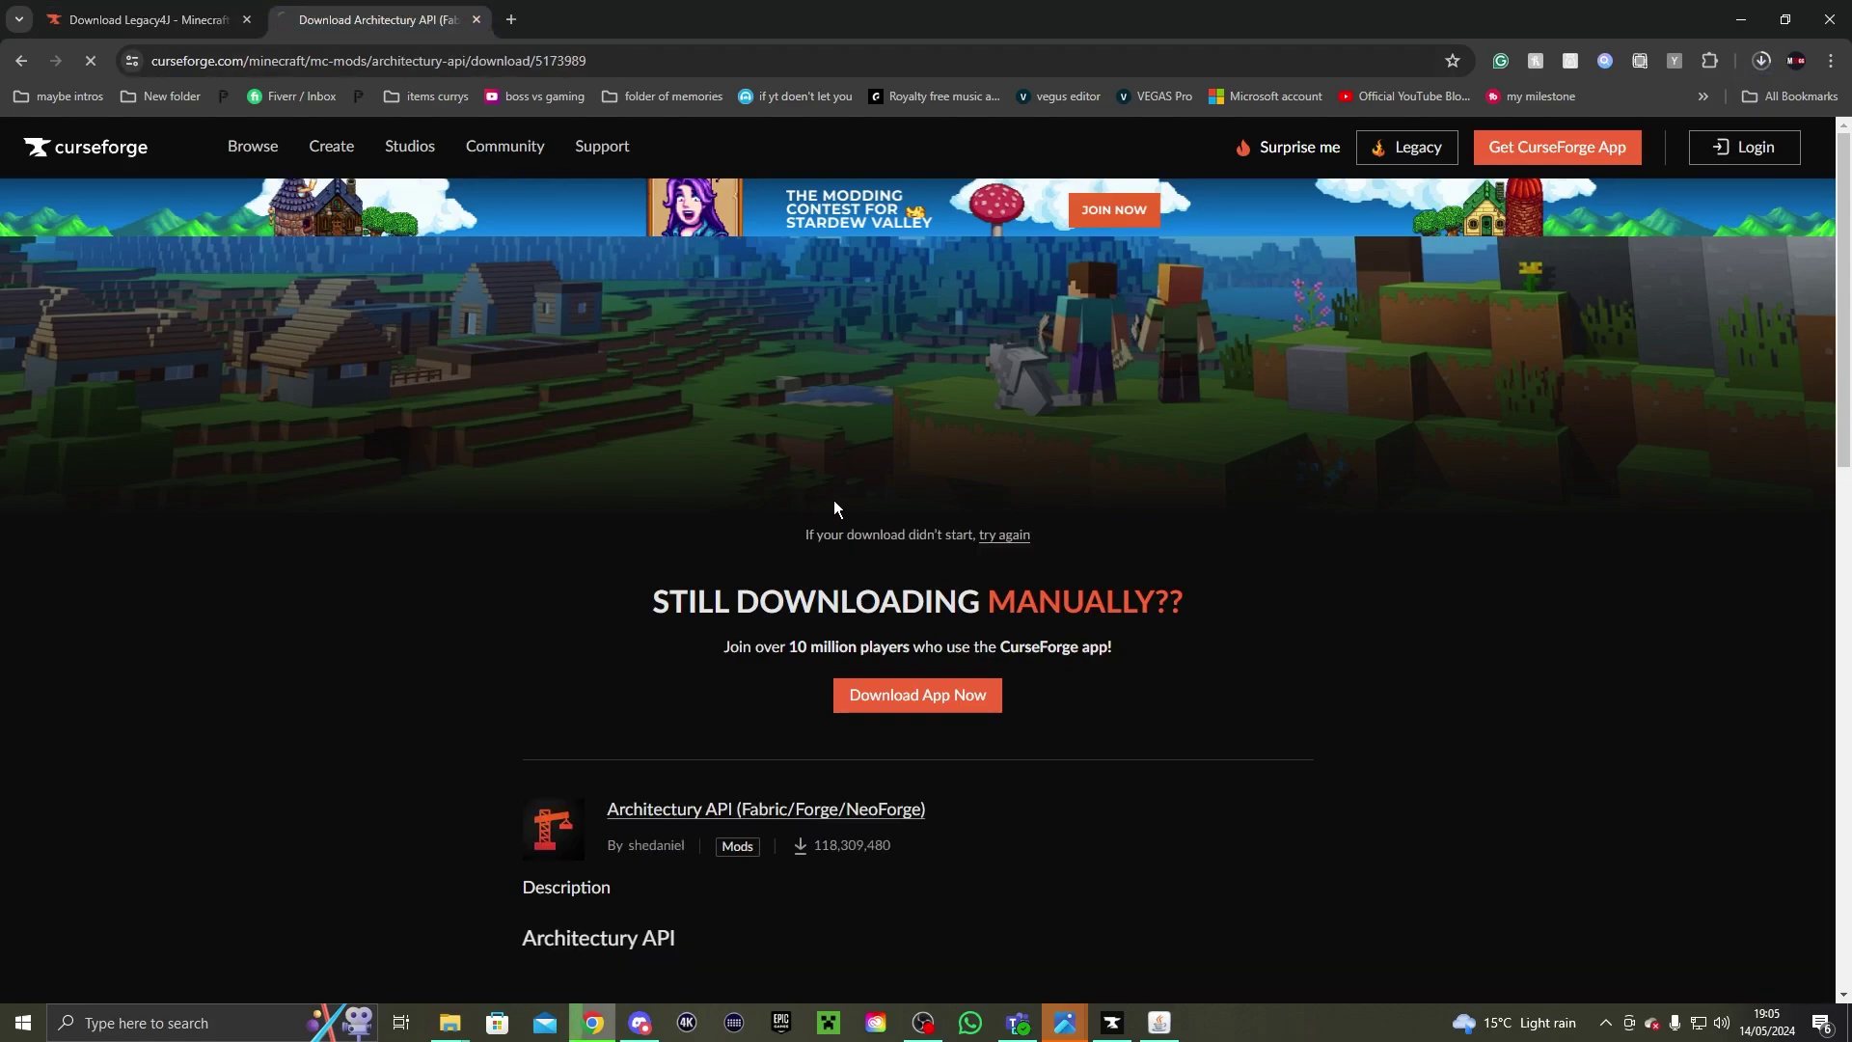
pyautogui.click(261, 1020)
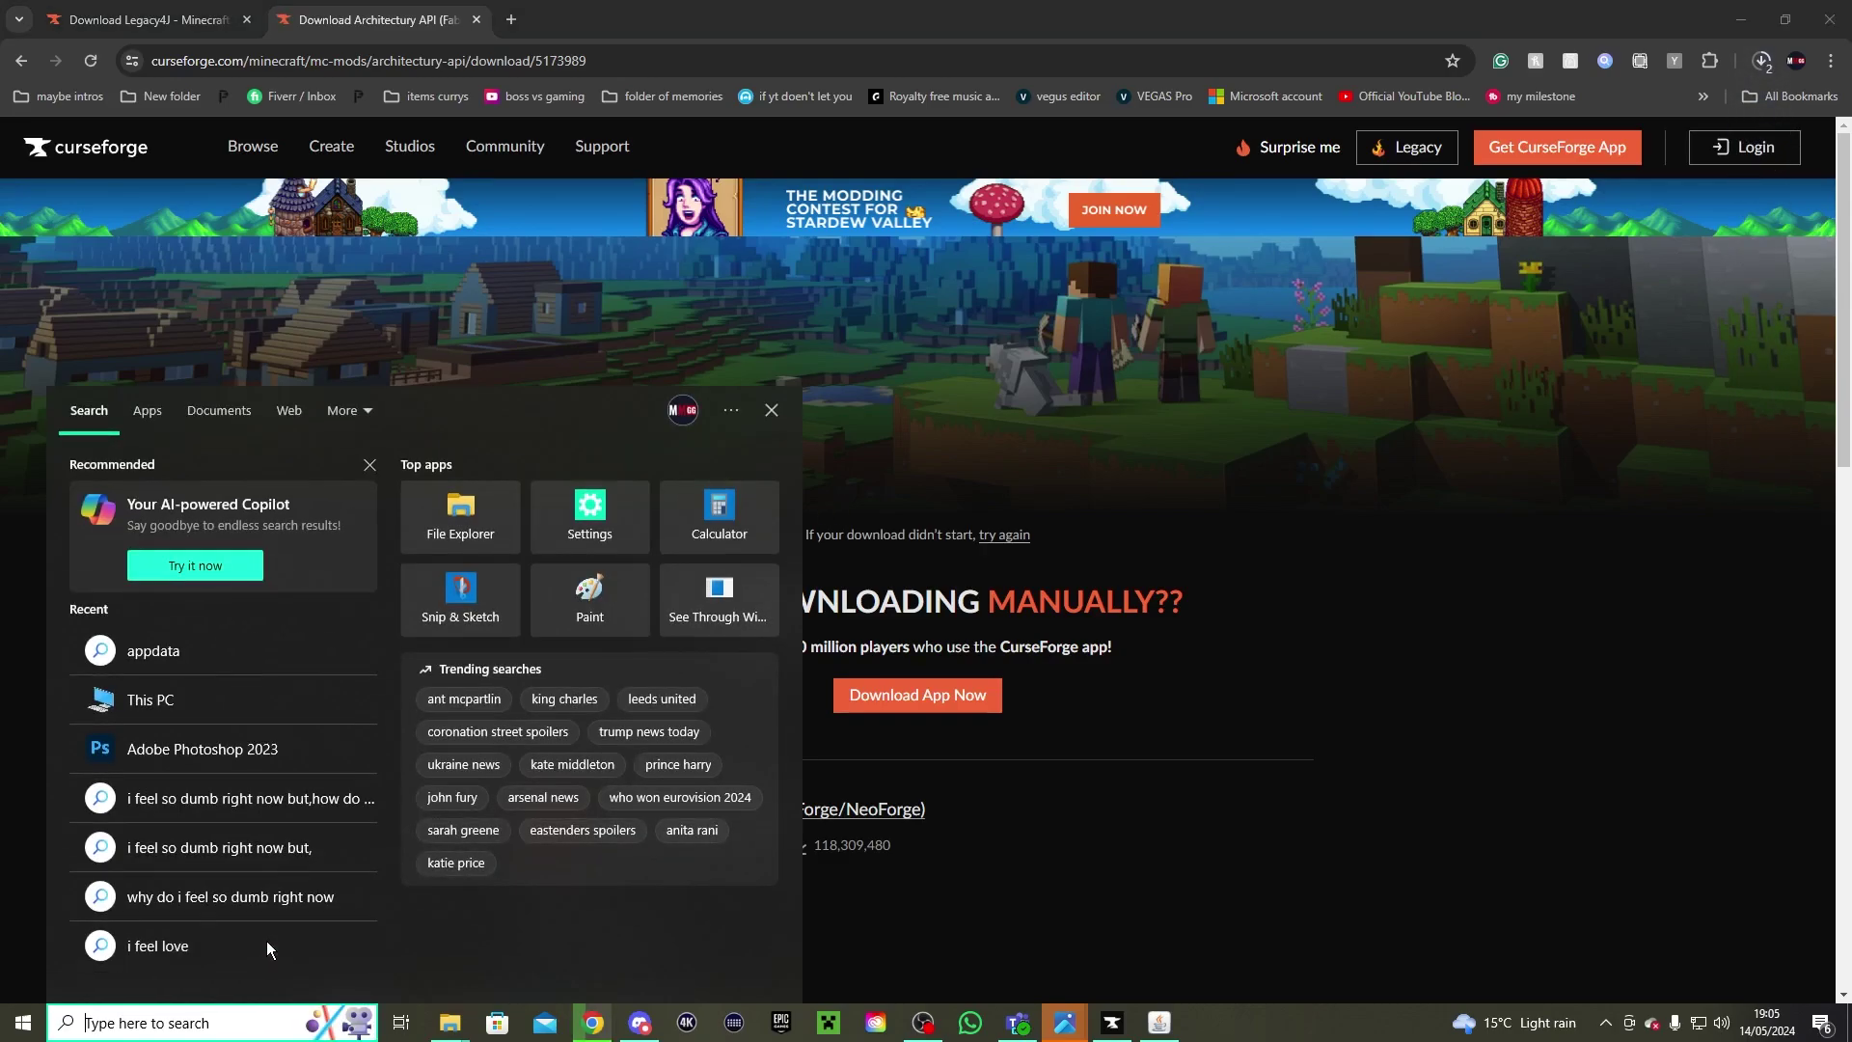
# Search %appdata% and open the .minecraft mods folder
pyautogui.write('%appdata^')
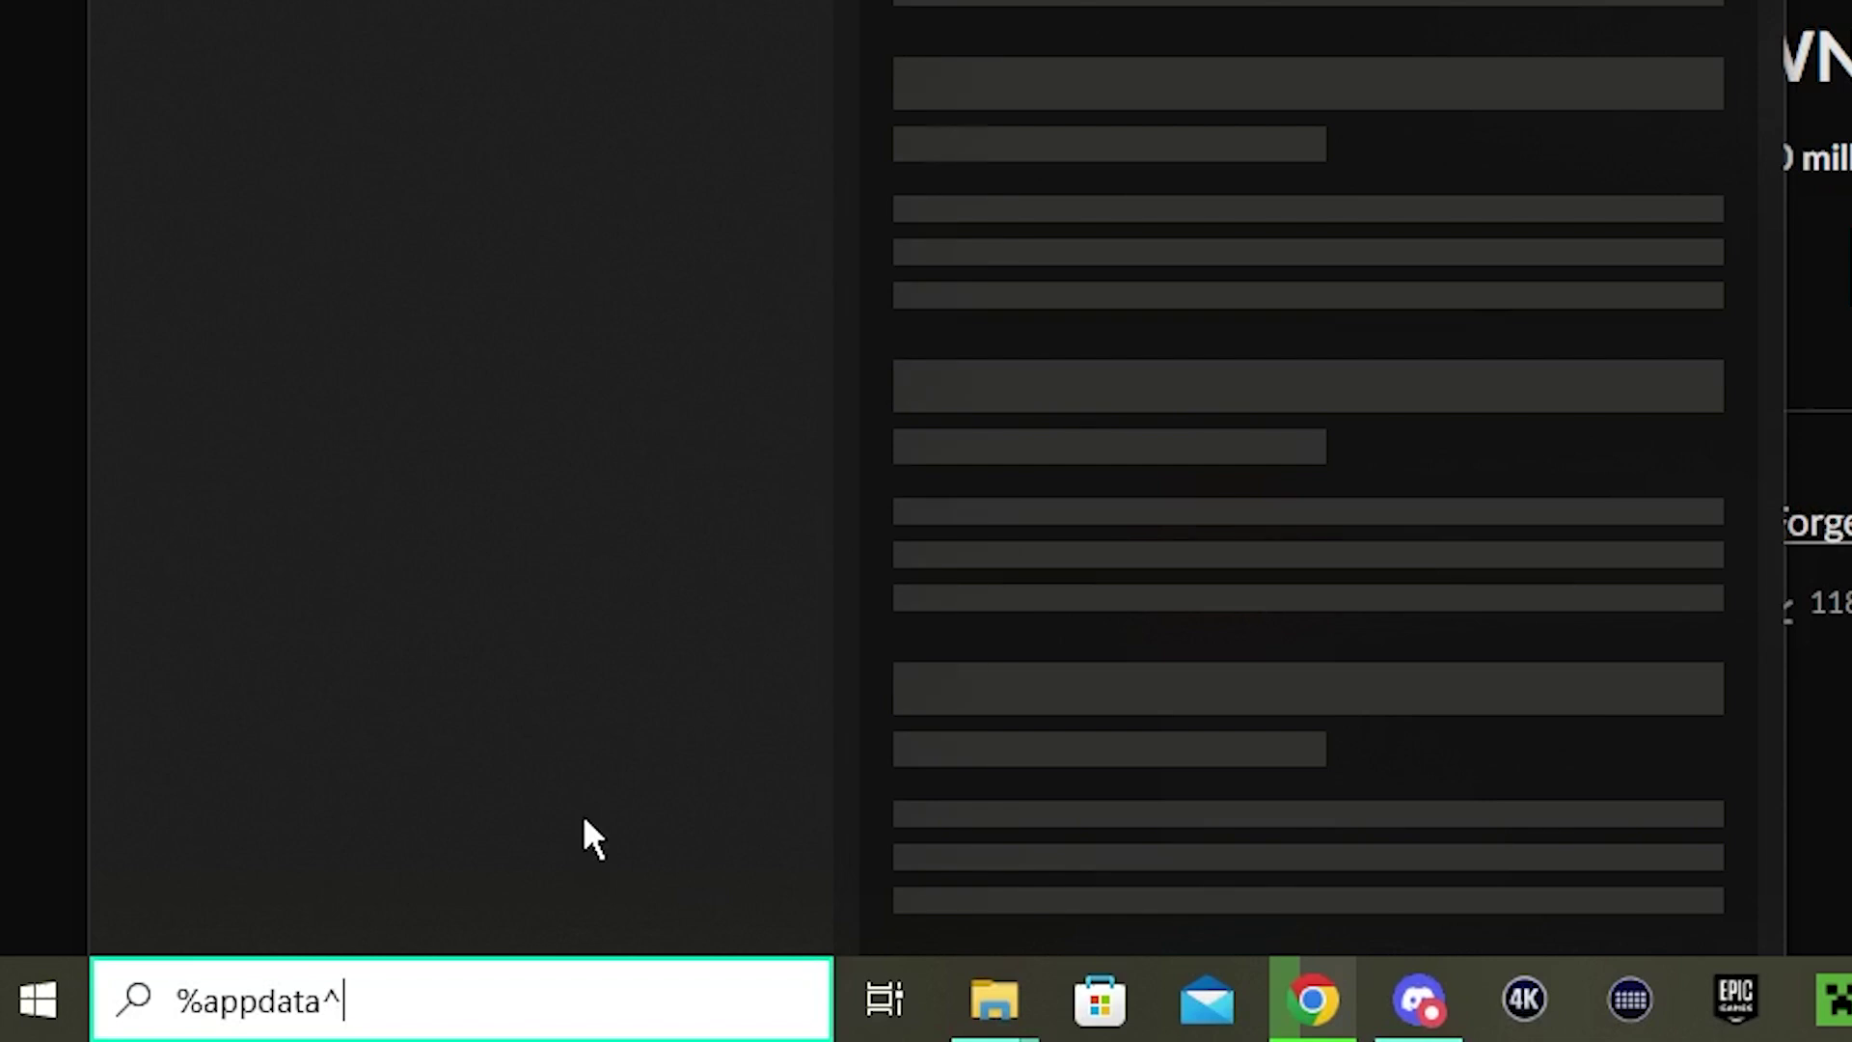
pyautogui.press('BackSpace')
pyautogui.write('%')
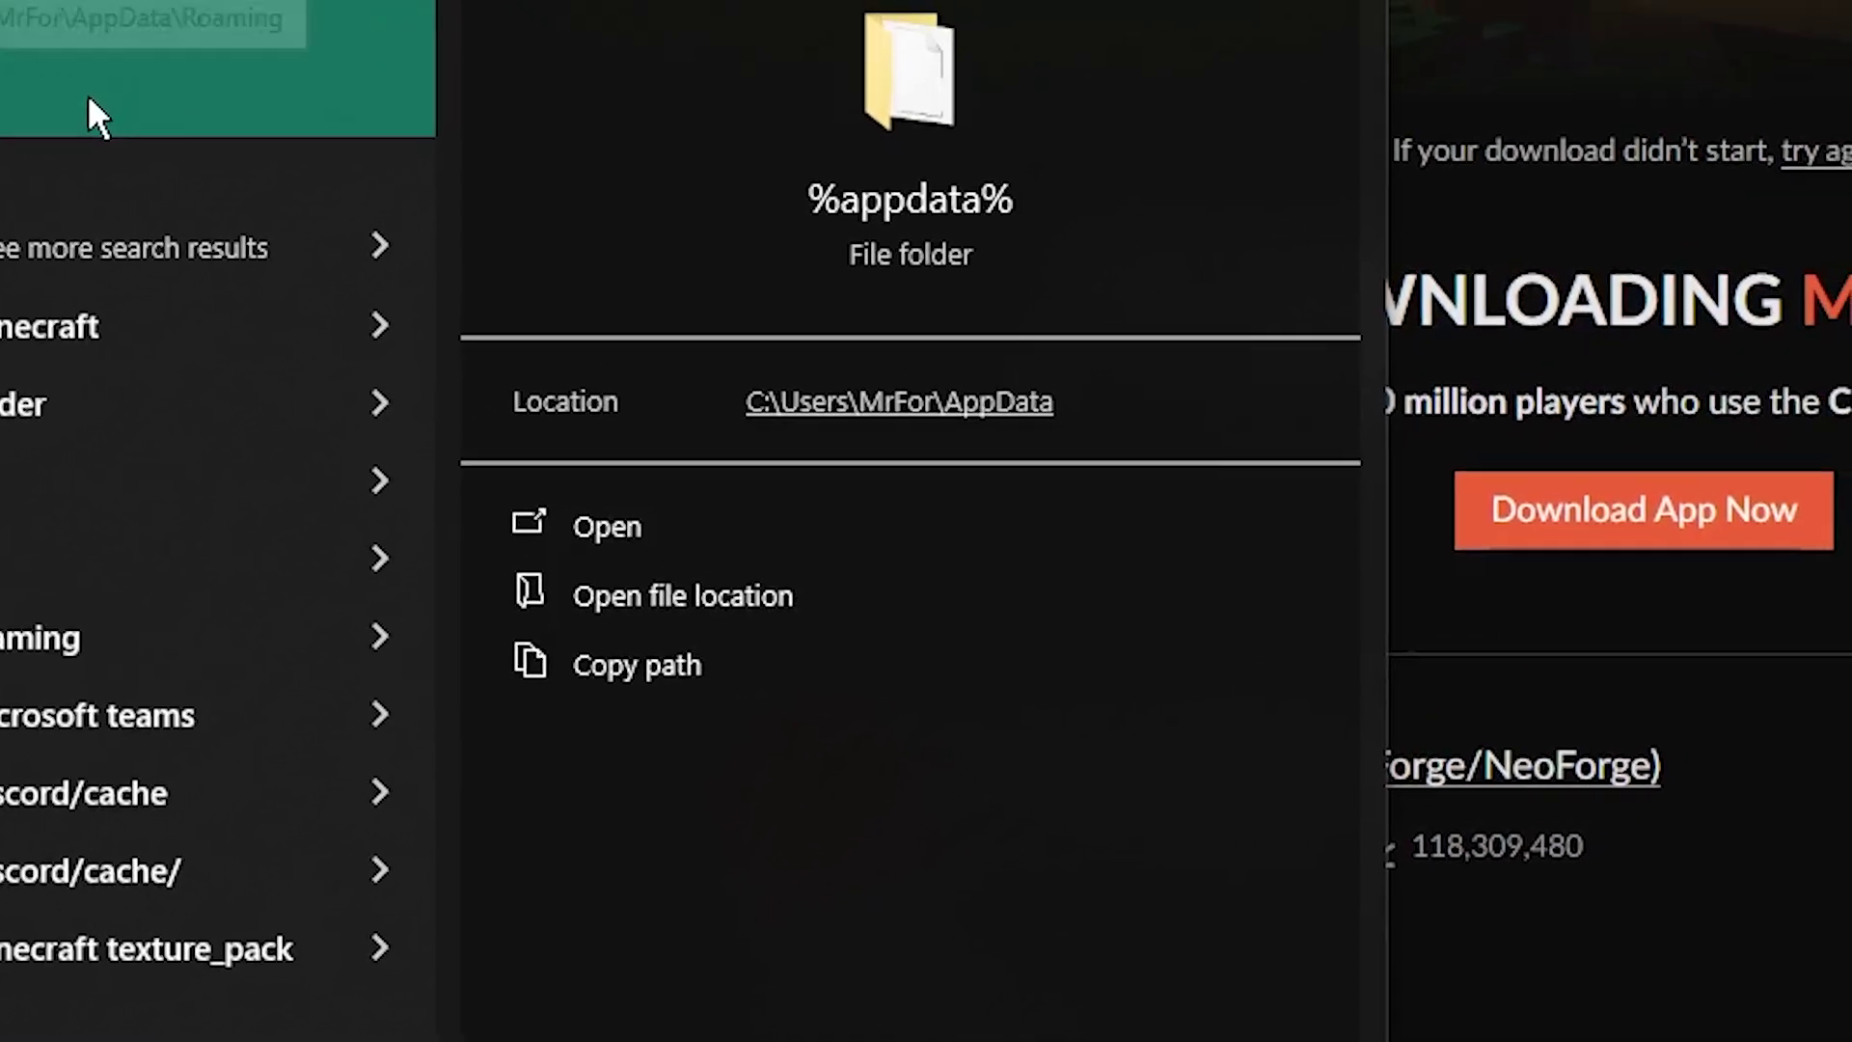
pyautogui.click(126, 15)
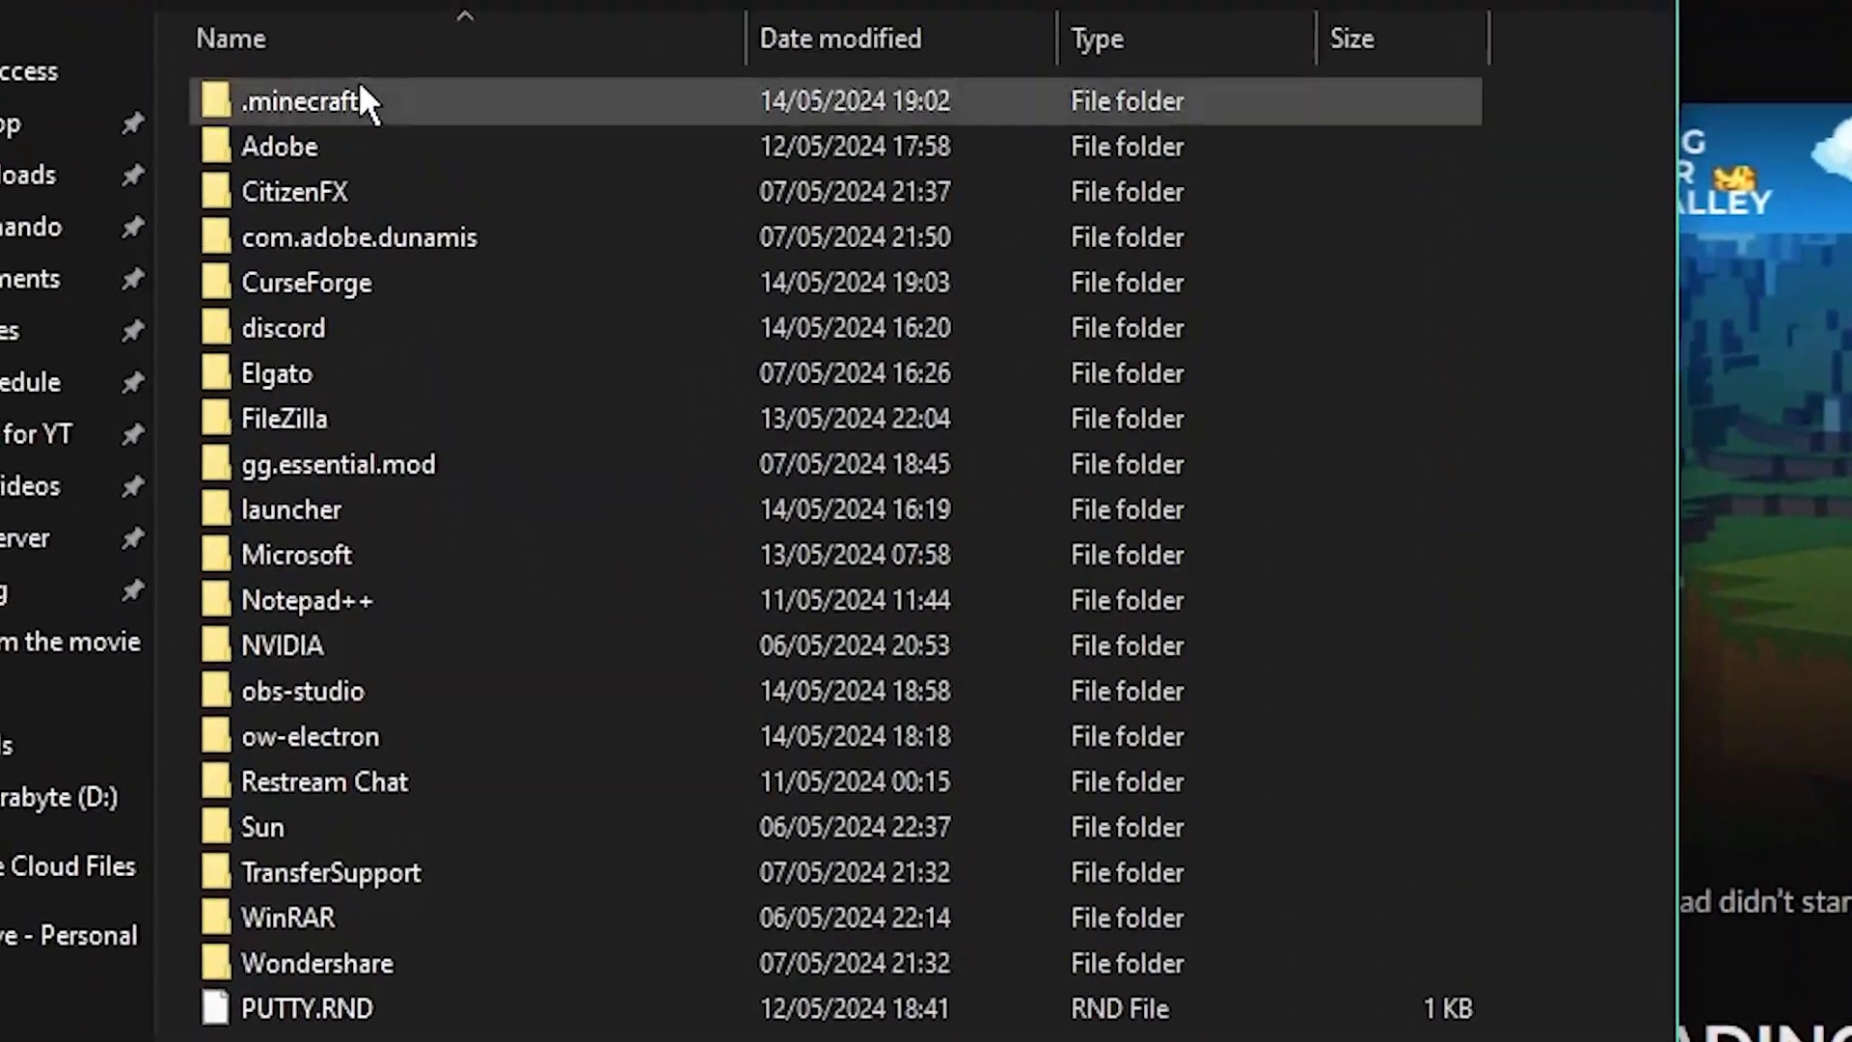
pyautogui.doubleClick(359, 100)
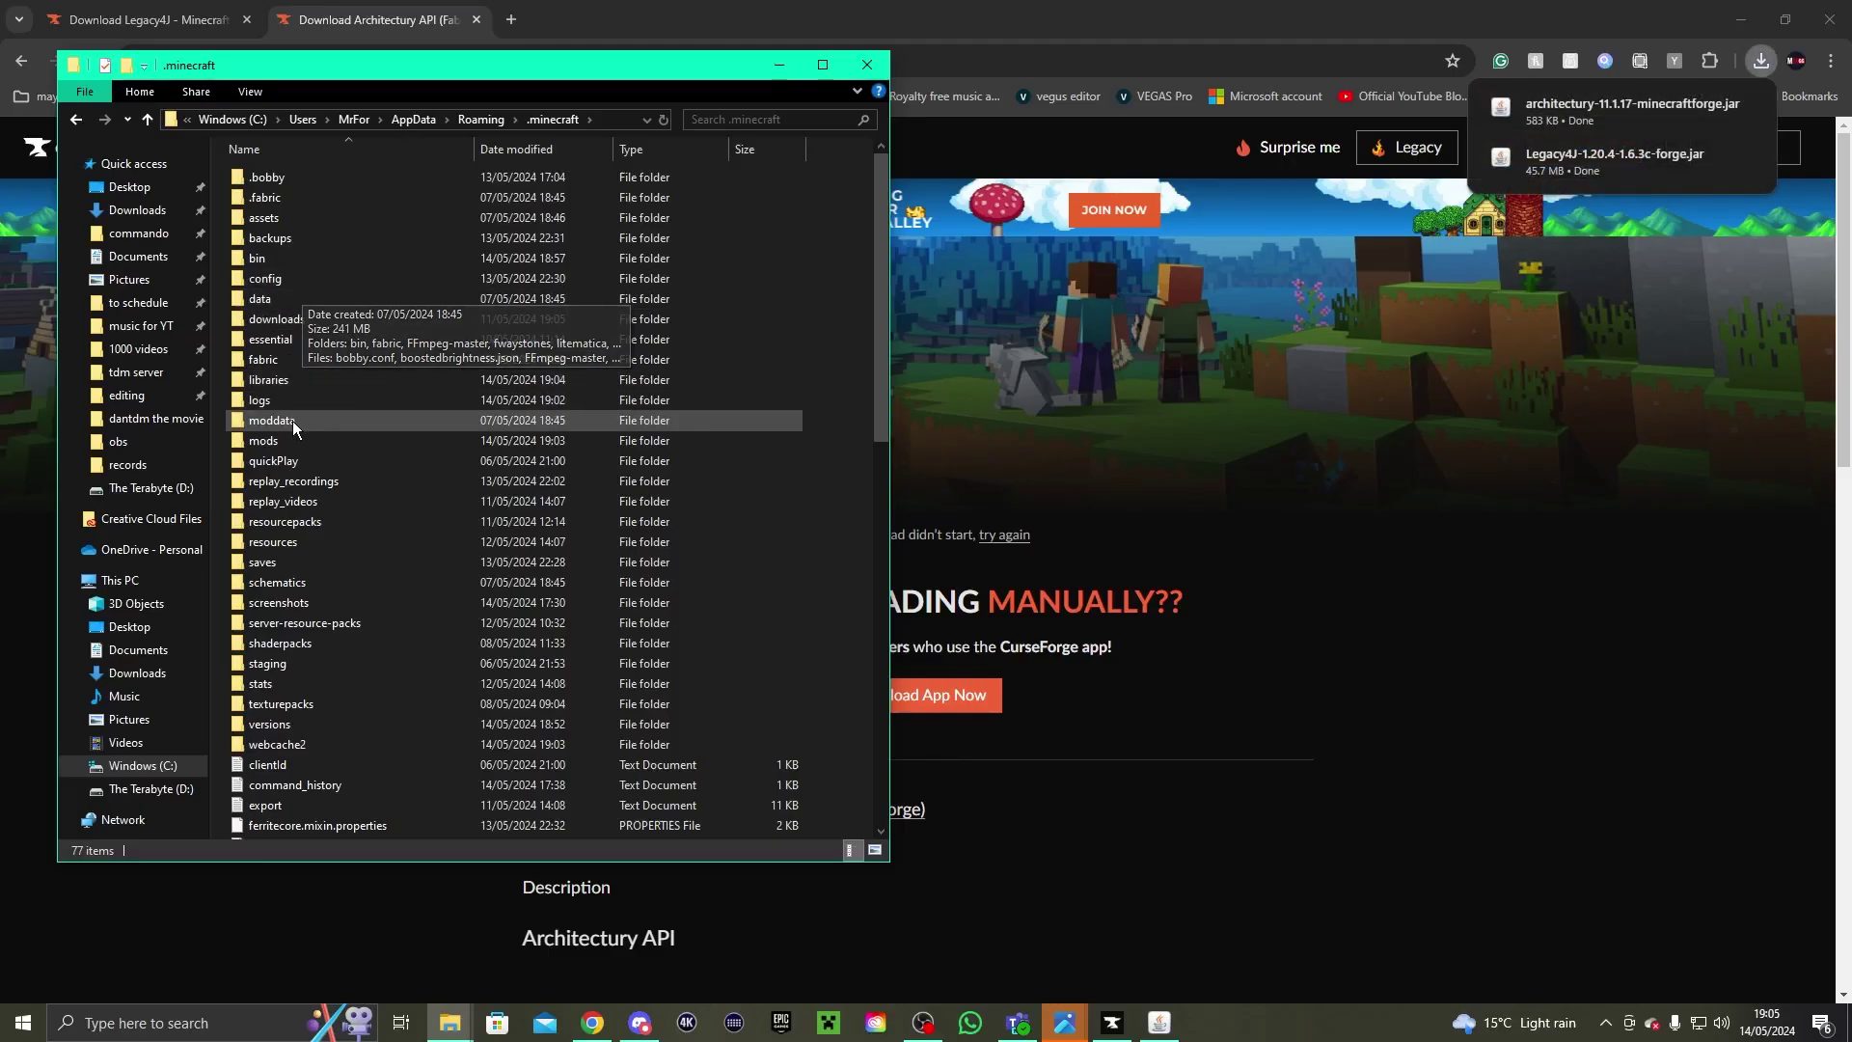
pyautogui.doubleClick(292, 439)
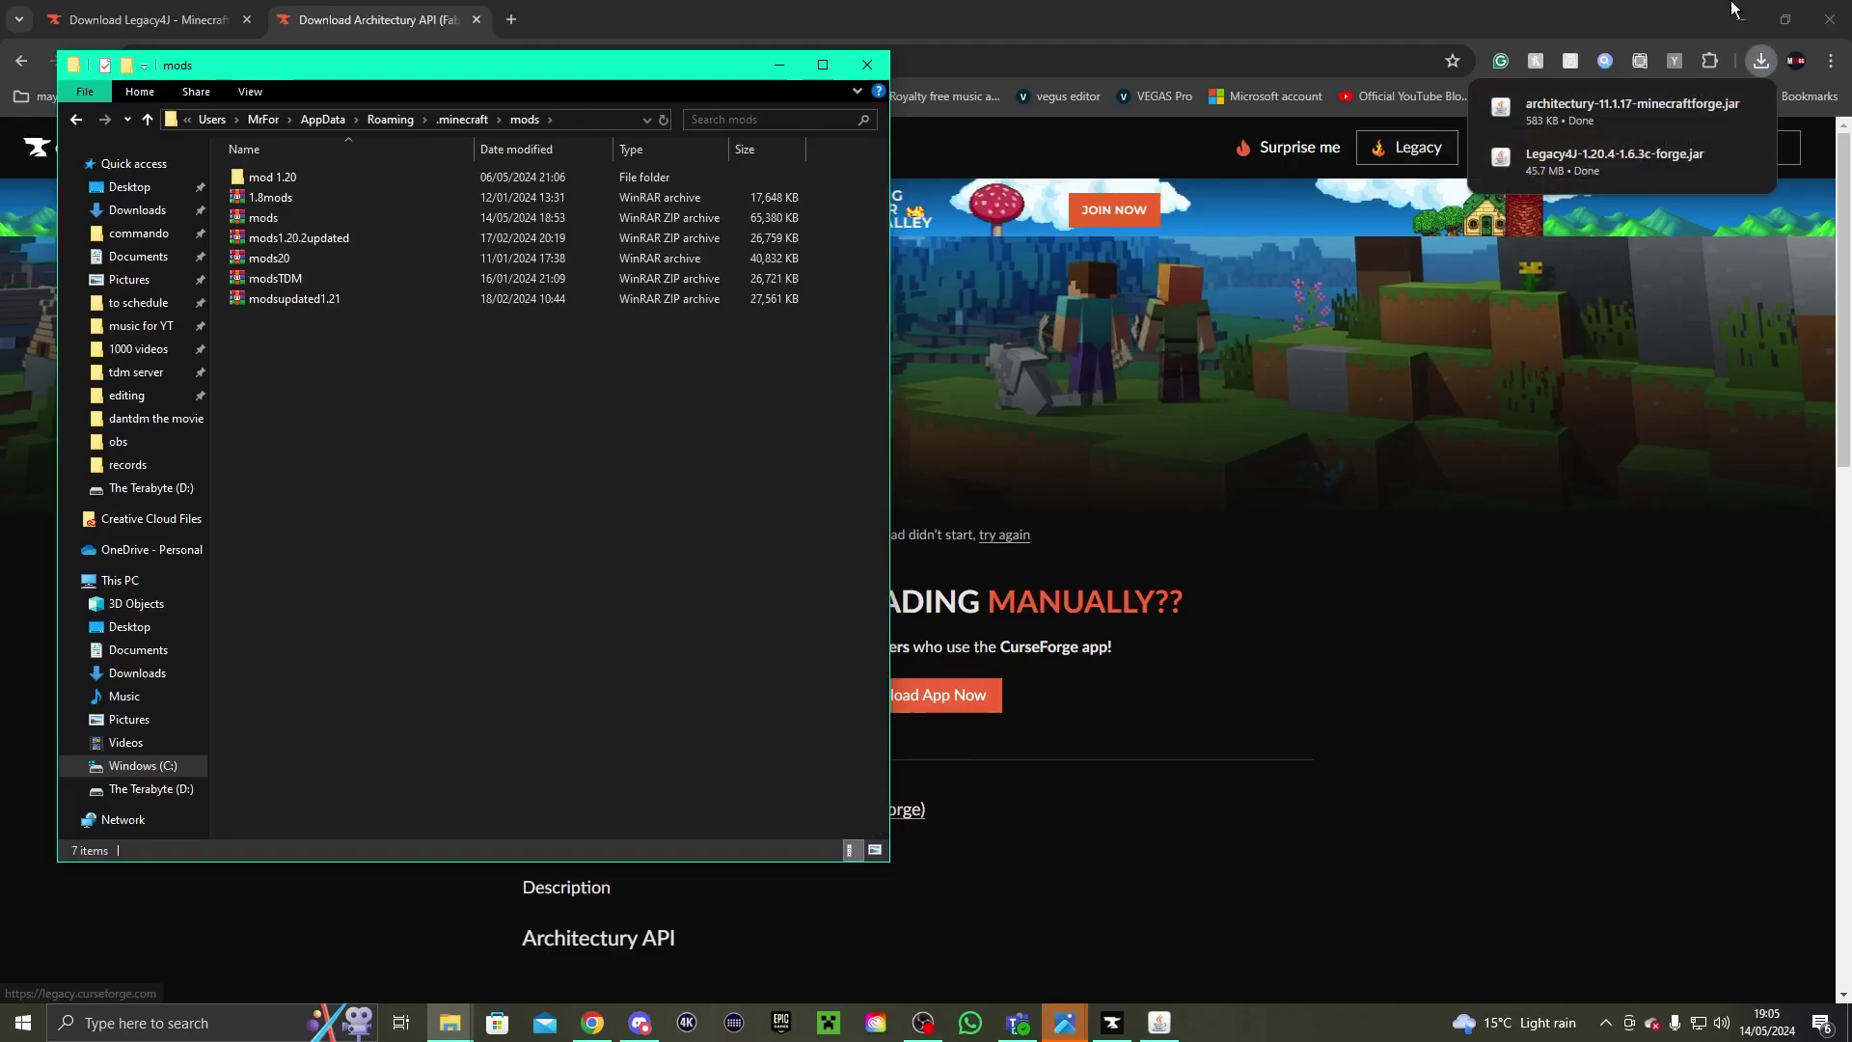
# Drag the architectury-11.1.17-minecraftforge and Legacy4J 1.6.3c forge jars into mods, closing the installer notice
pyautogui.click(1705, 113)
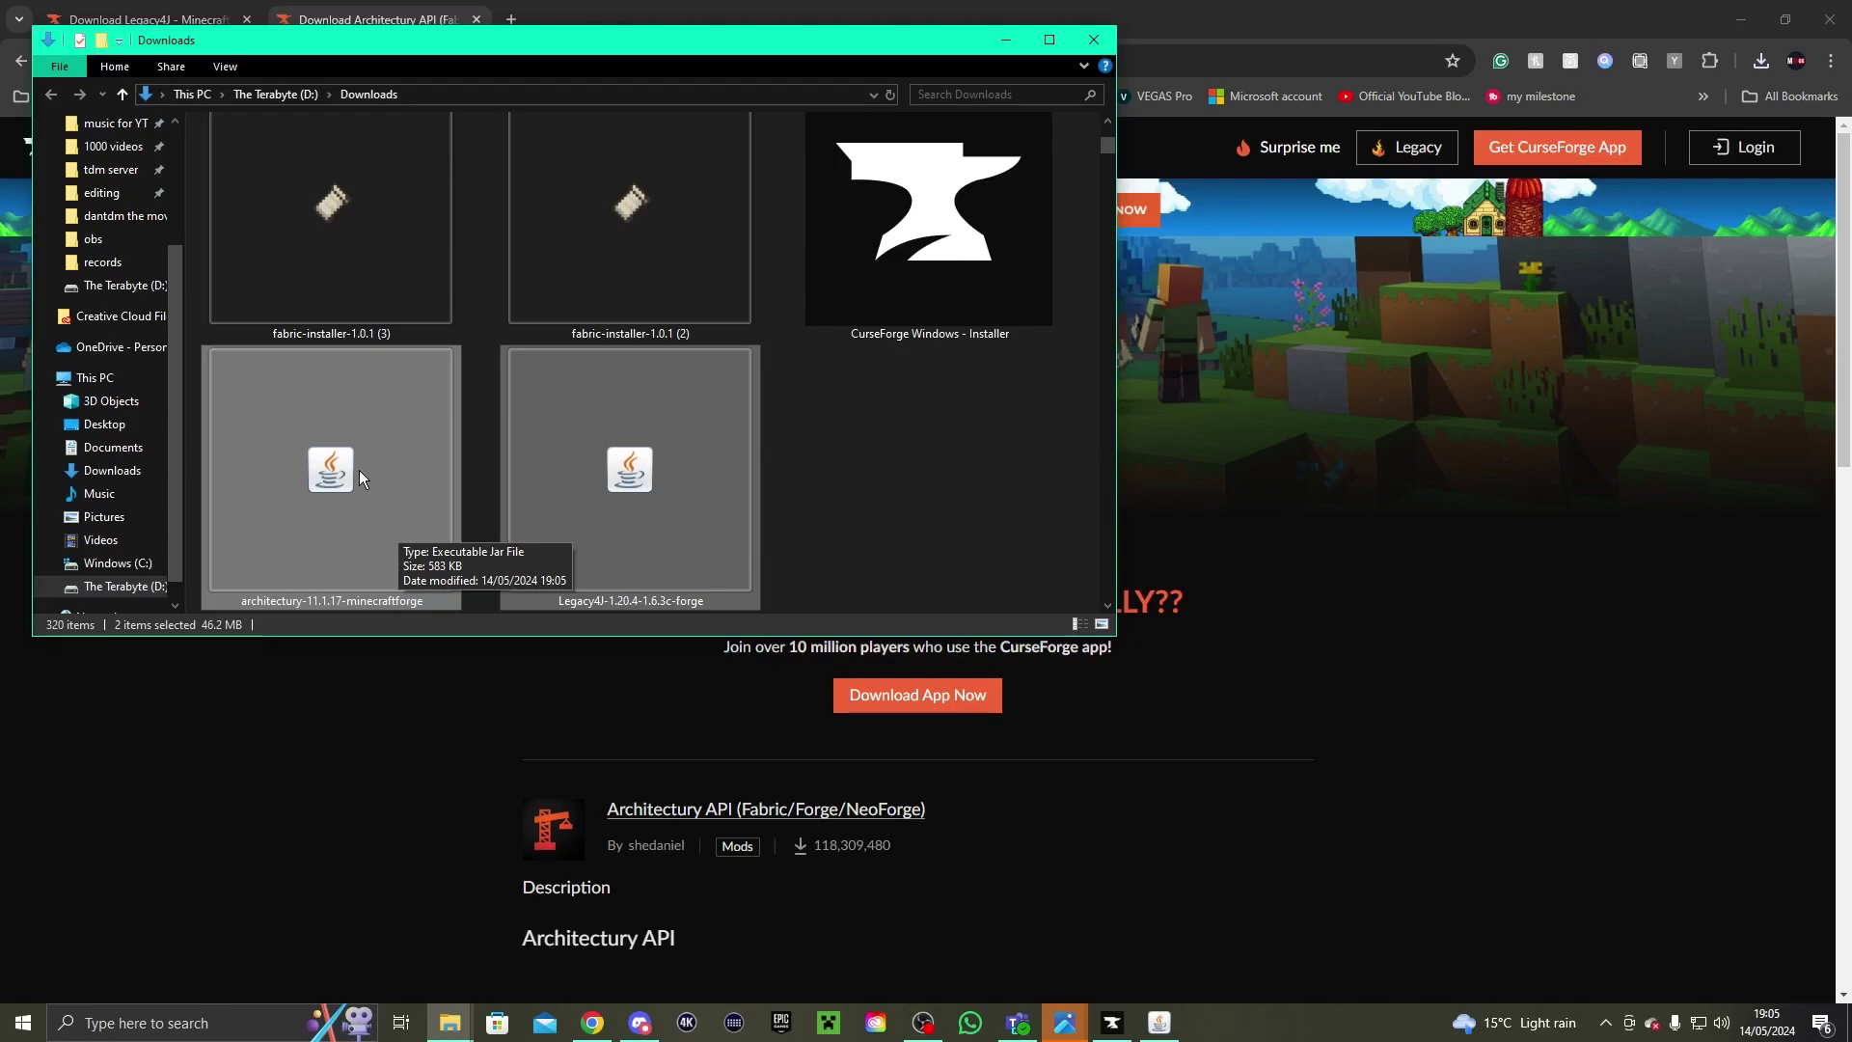
pyautogui.moveTo(325, 482); pyautogui.dragTo(443, 604)
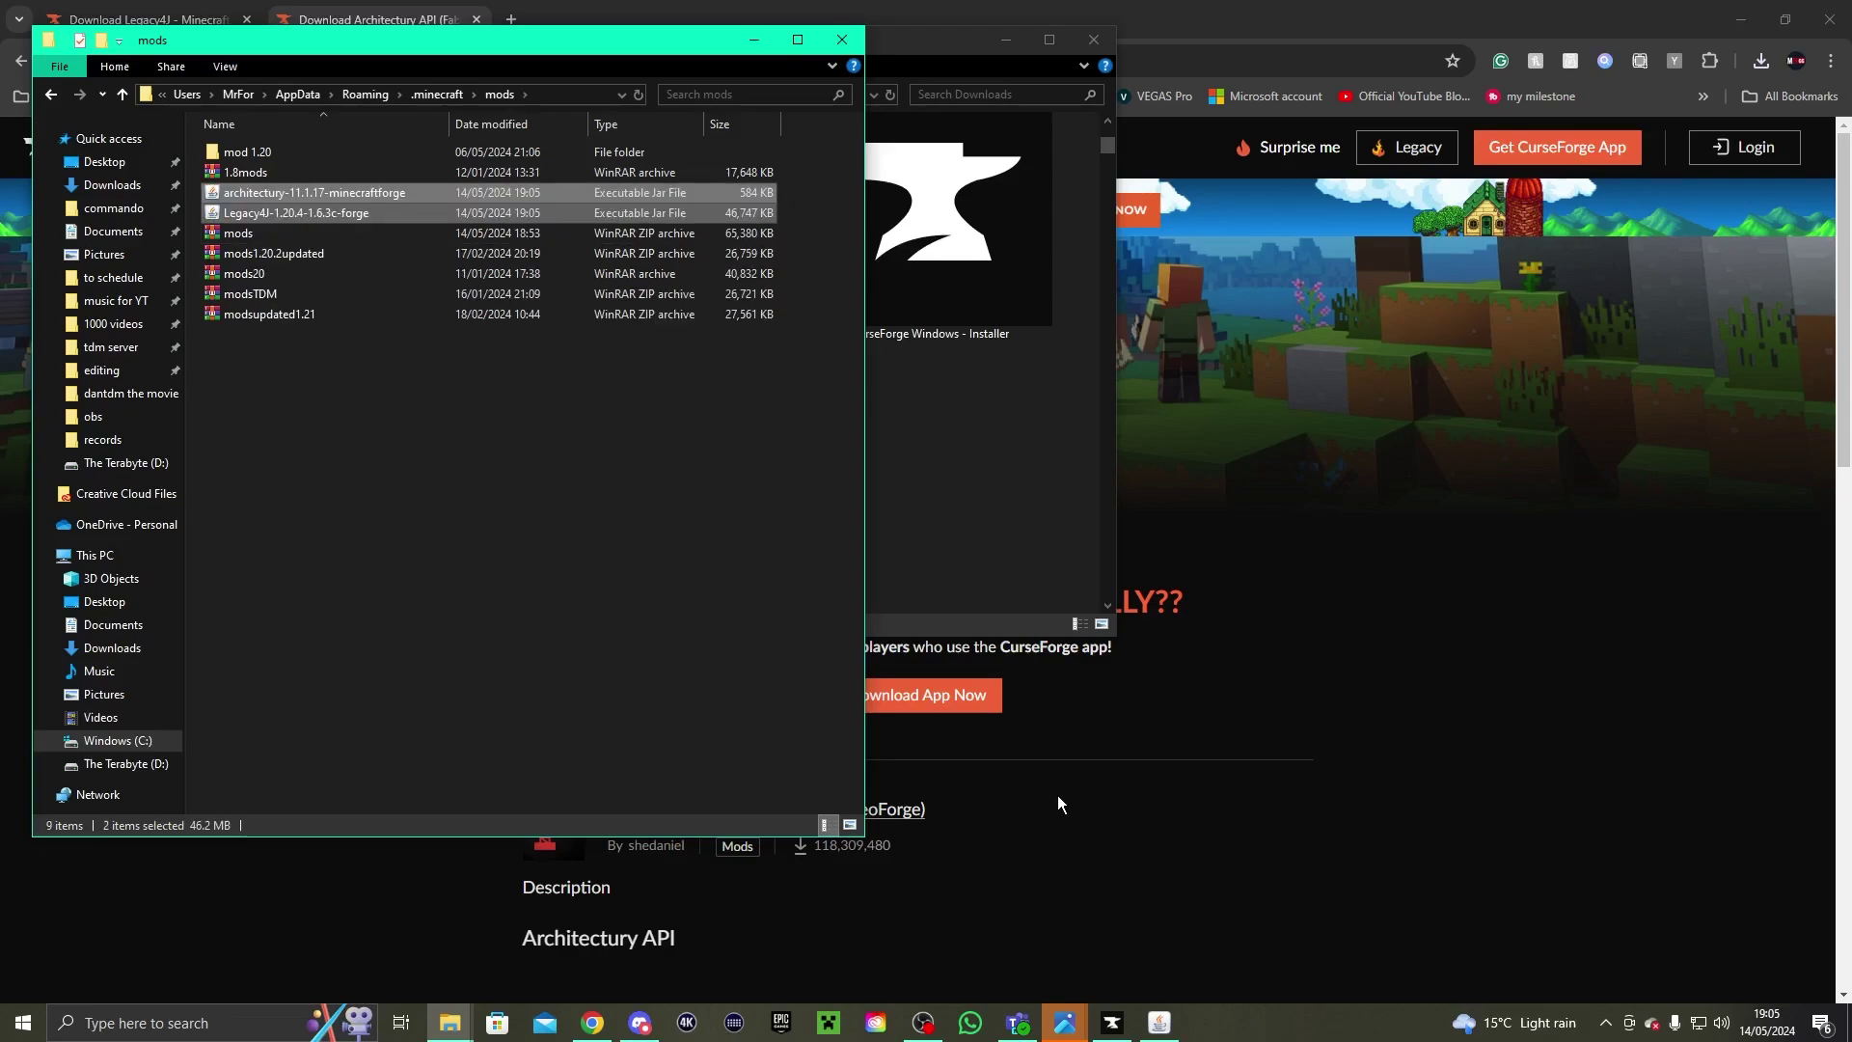
pyautogui.moveTo(1057, 803); pyautogui.dragTo(1183, 858)
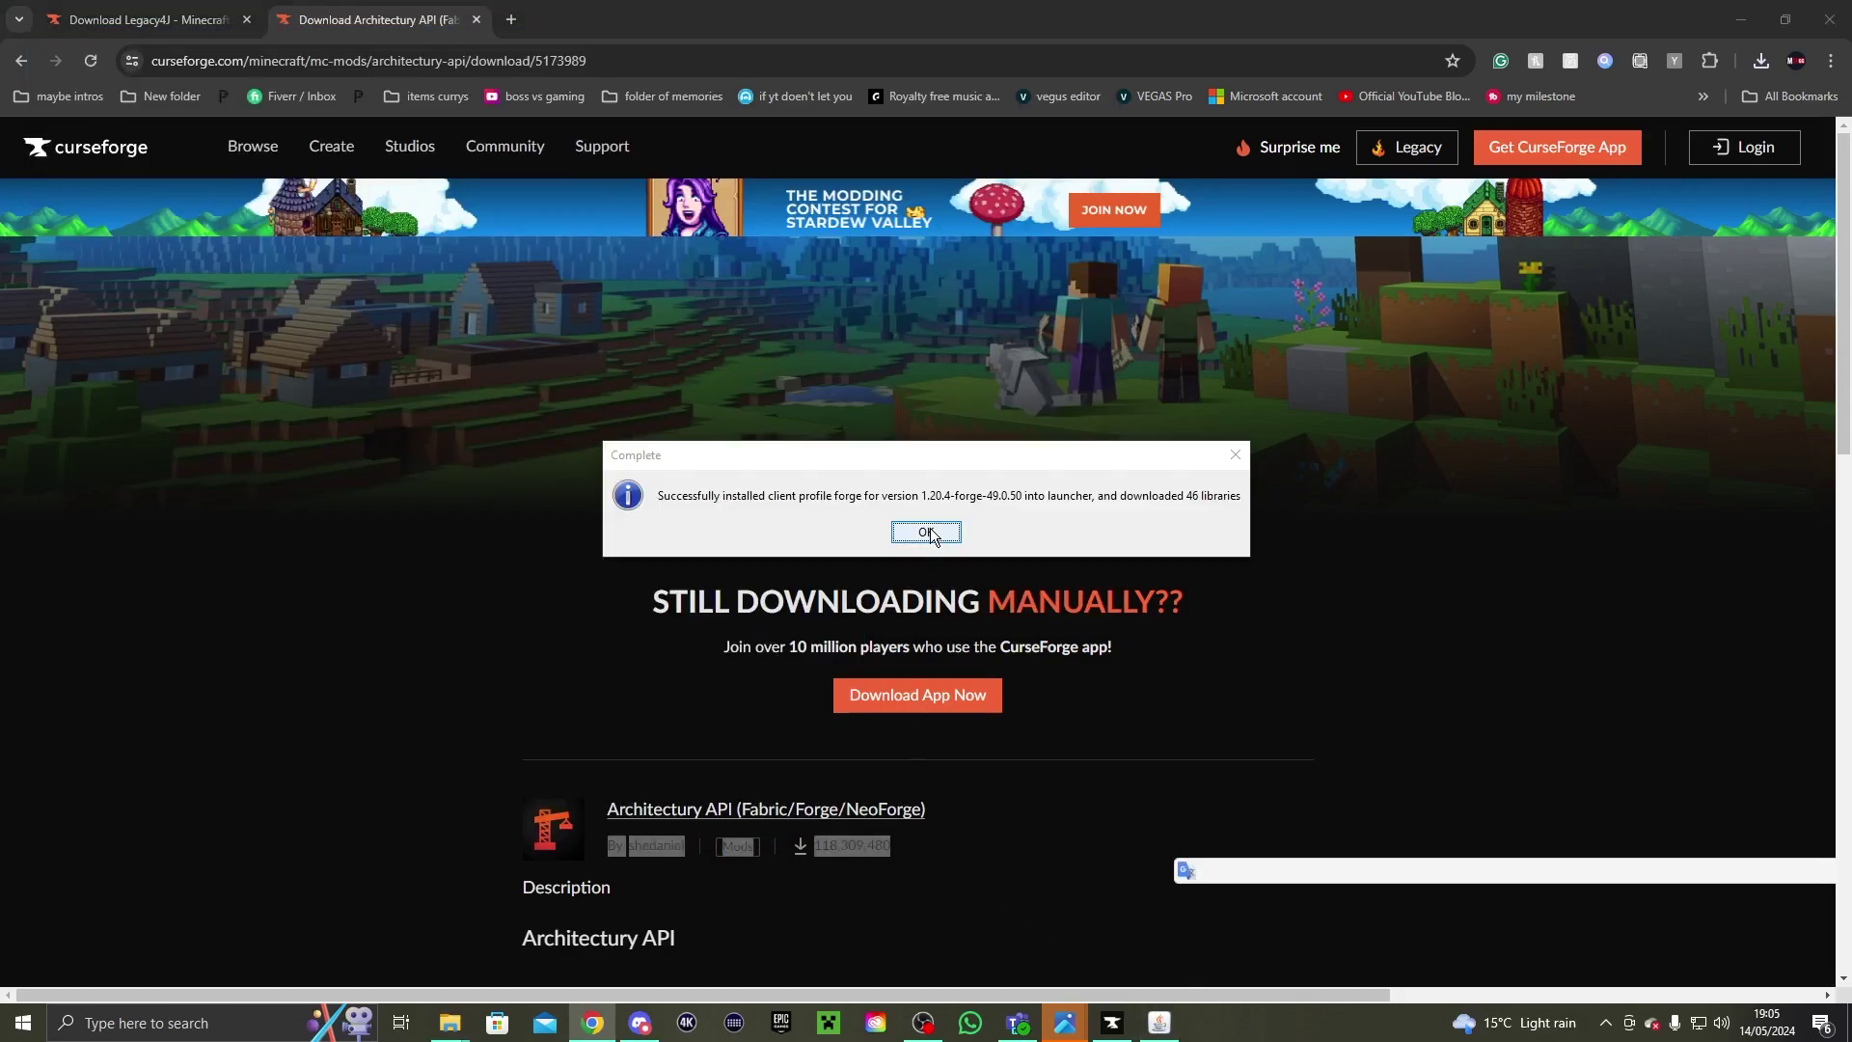
pyautogui.click(926, 532)
# Launch the 1.20.4-forge-49.0.50 installation from Minecraft Launcher, accepting the modded-installation warning
pyautogui.click(356, 649)
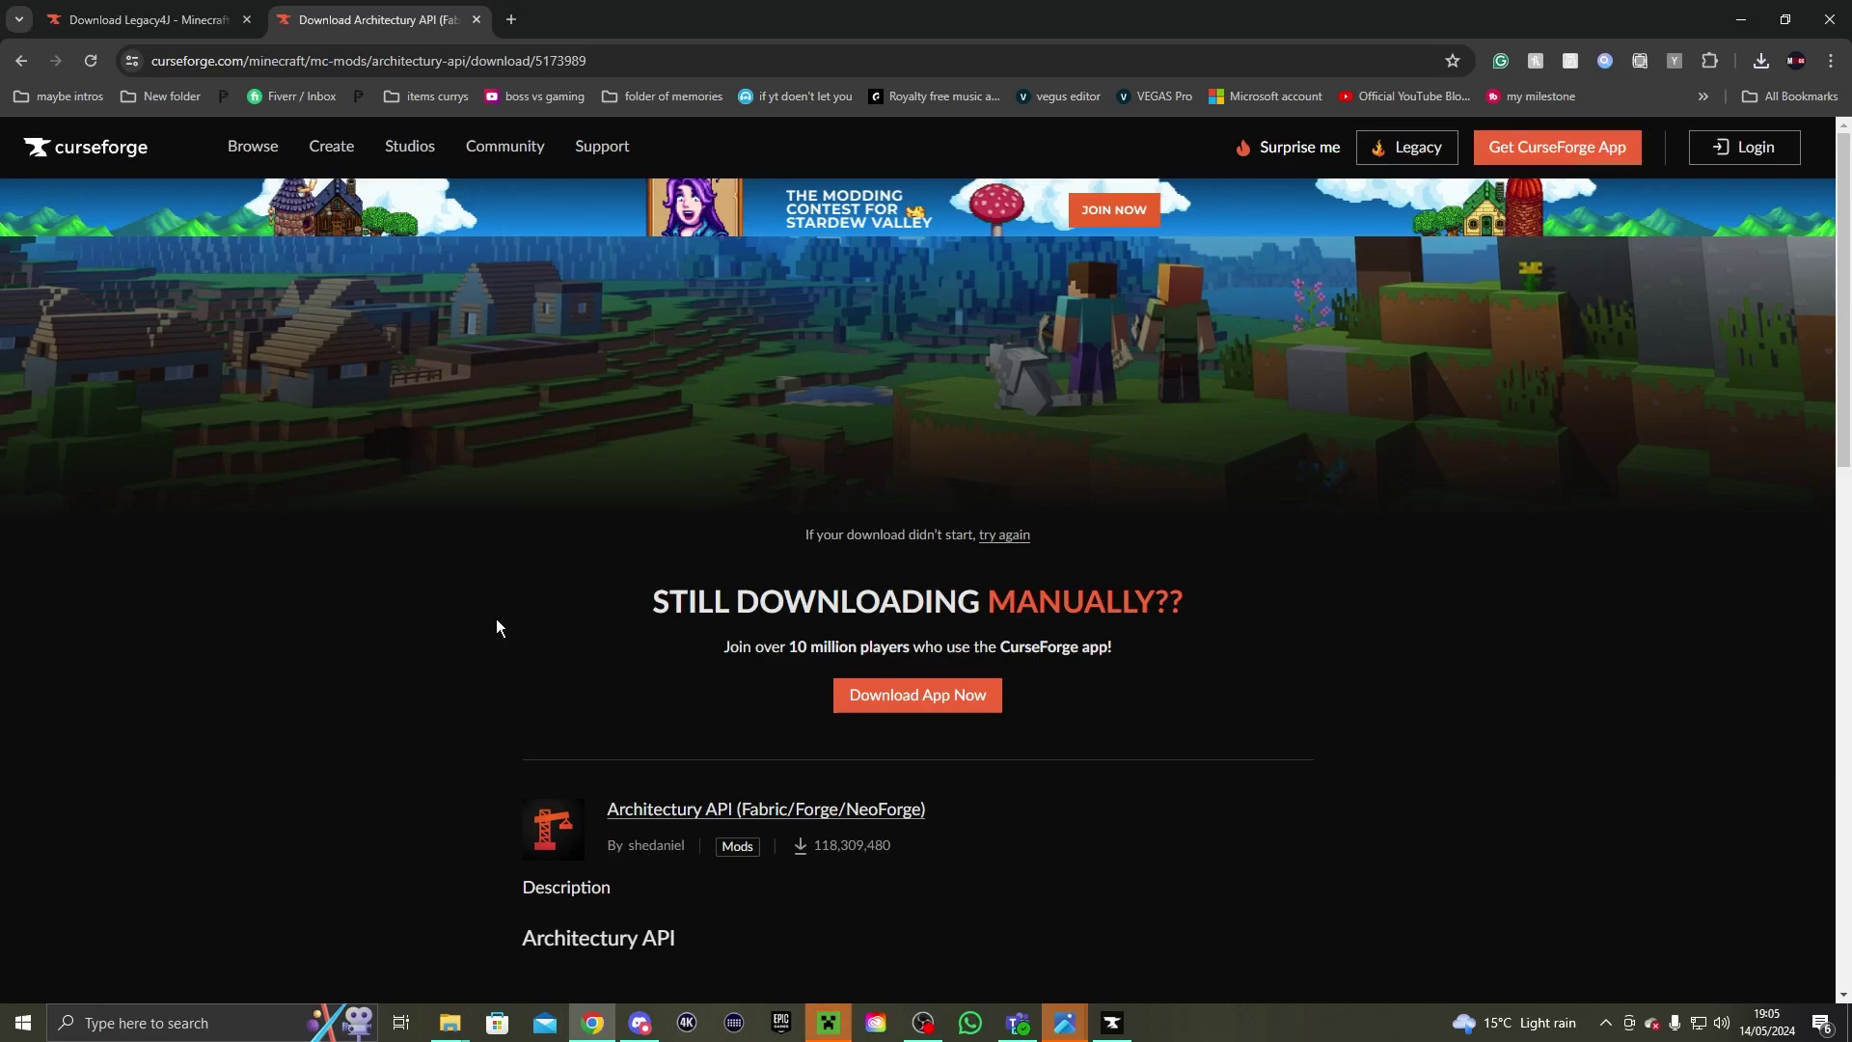
pyautogui.hotkey('alt', 'Tab')
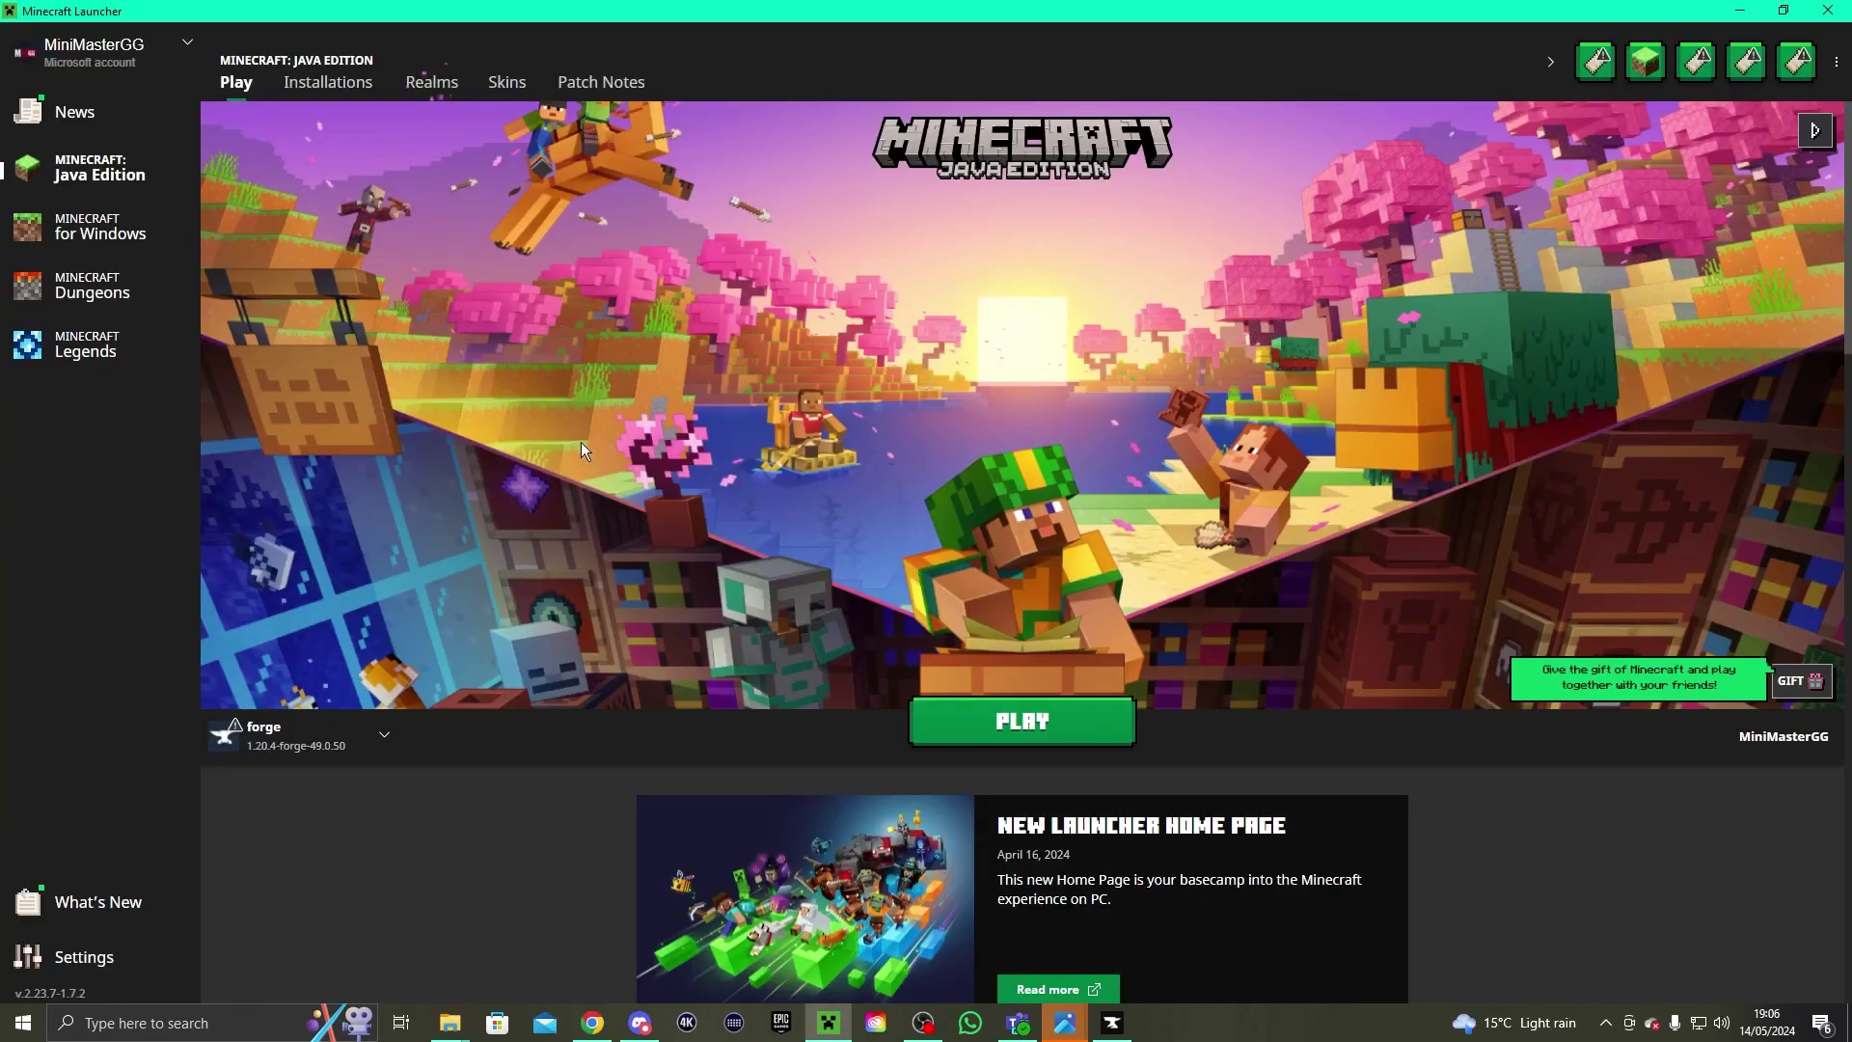
pyautogui.click(290, 733)
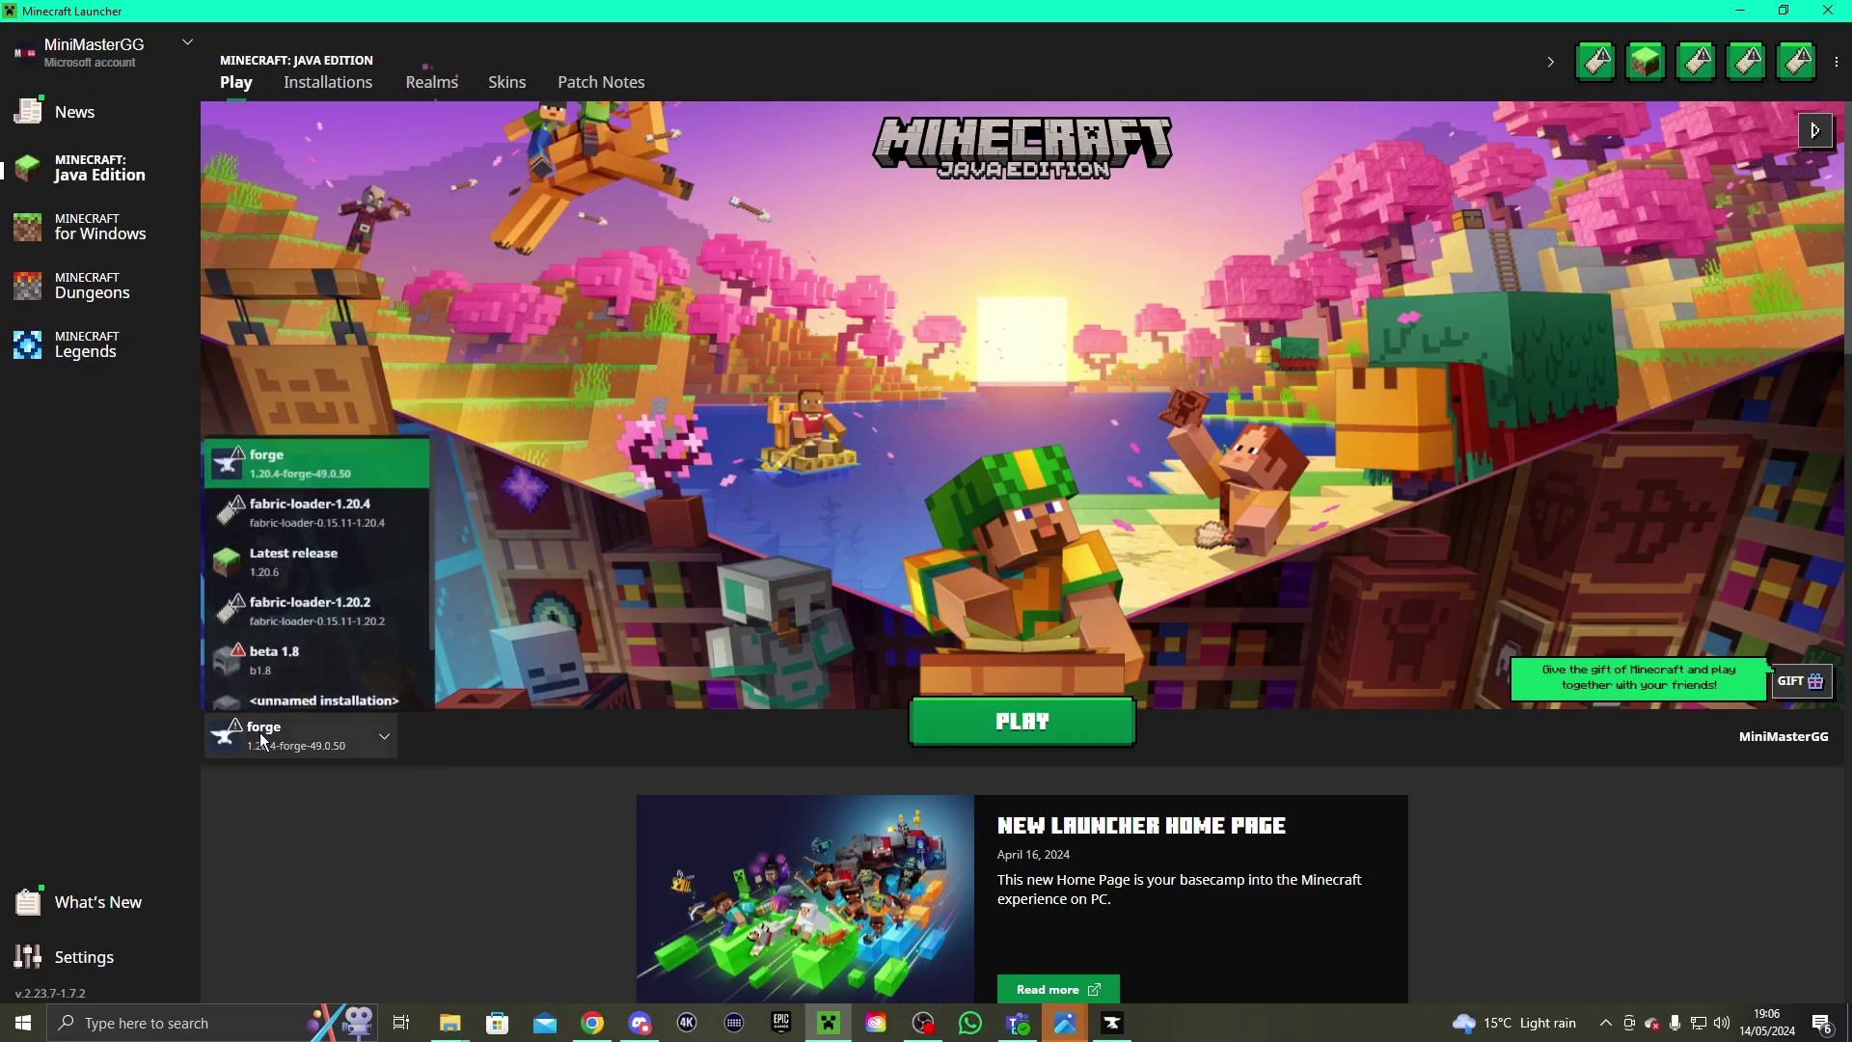
pyautogui.click(415, 703)
pyautogui.click(971, 730)
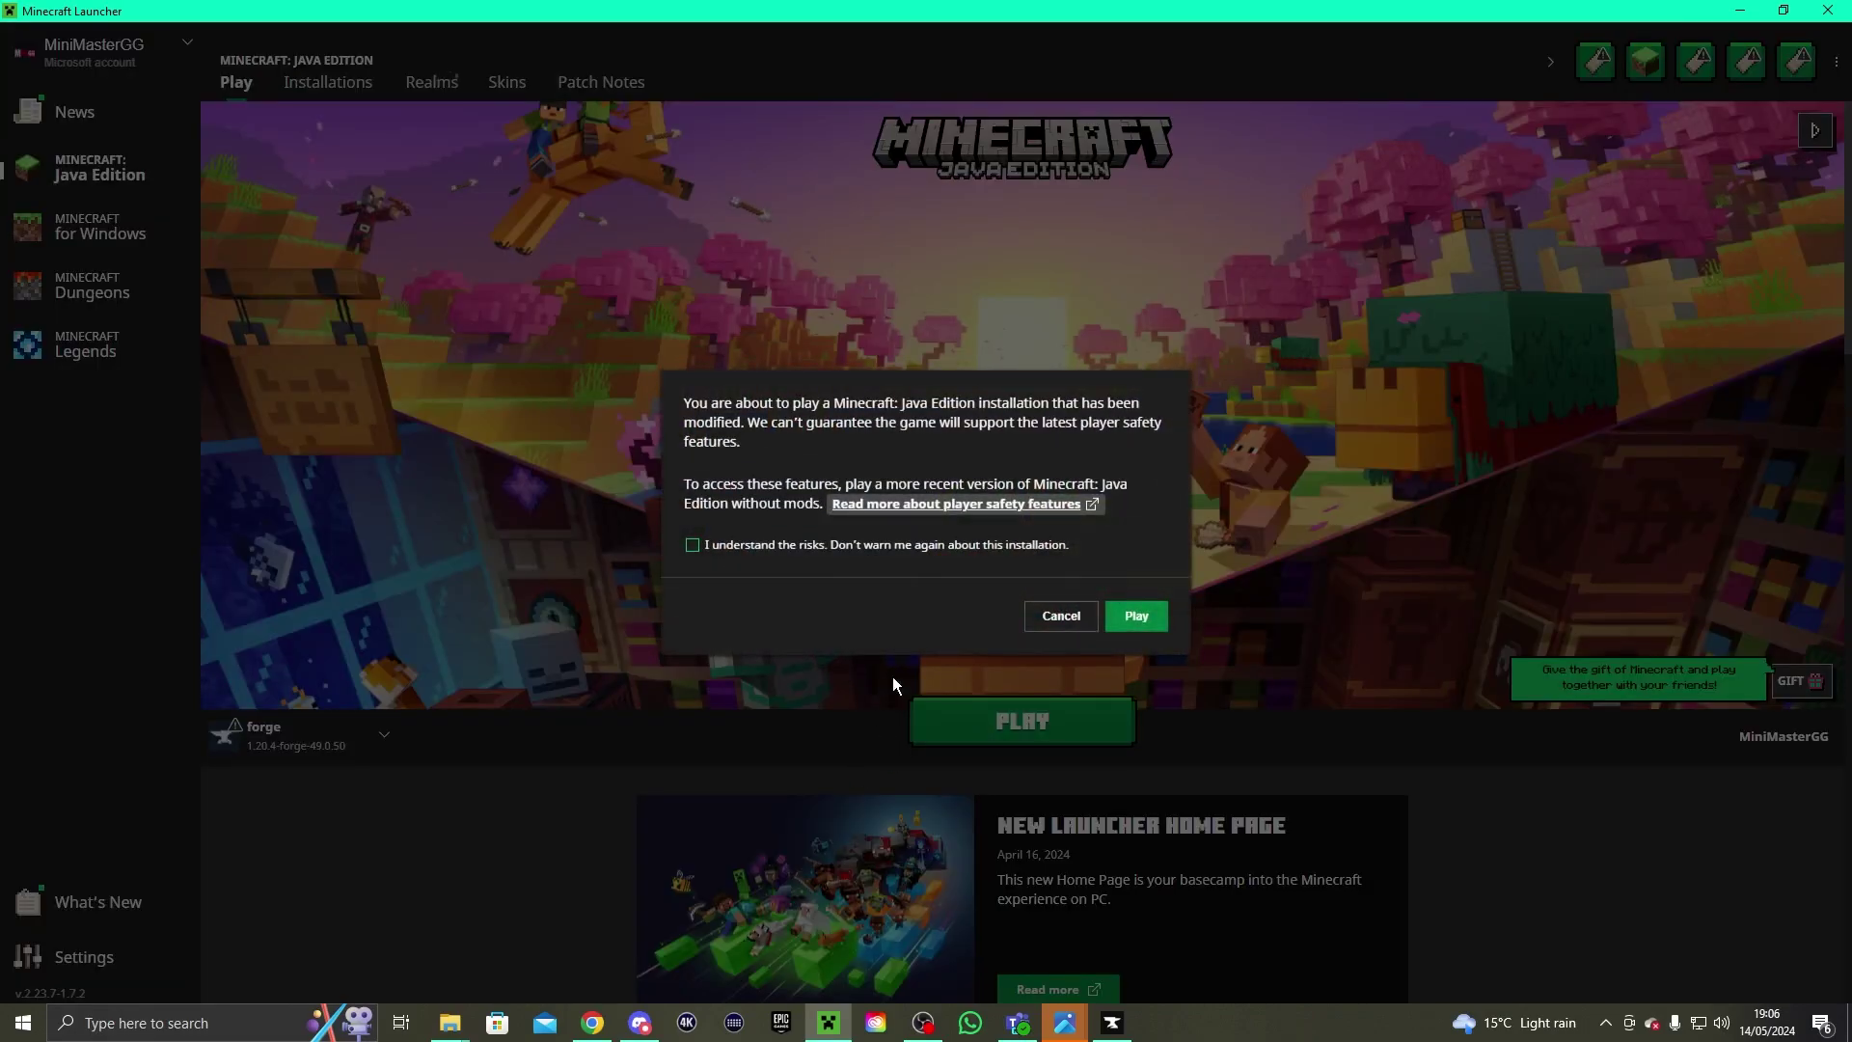
pyautogui.click(1128, 617)
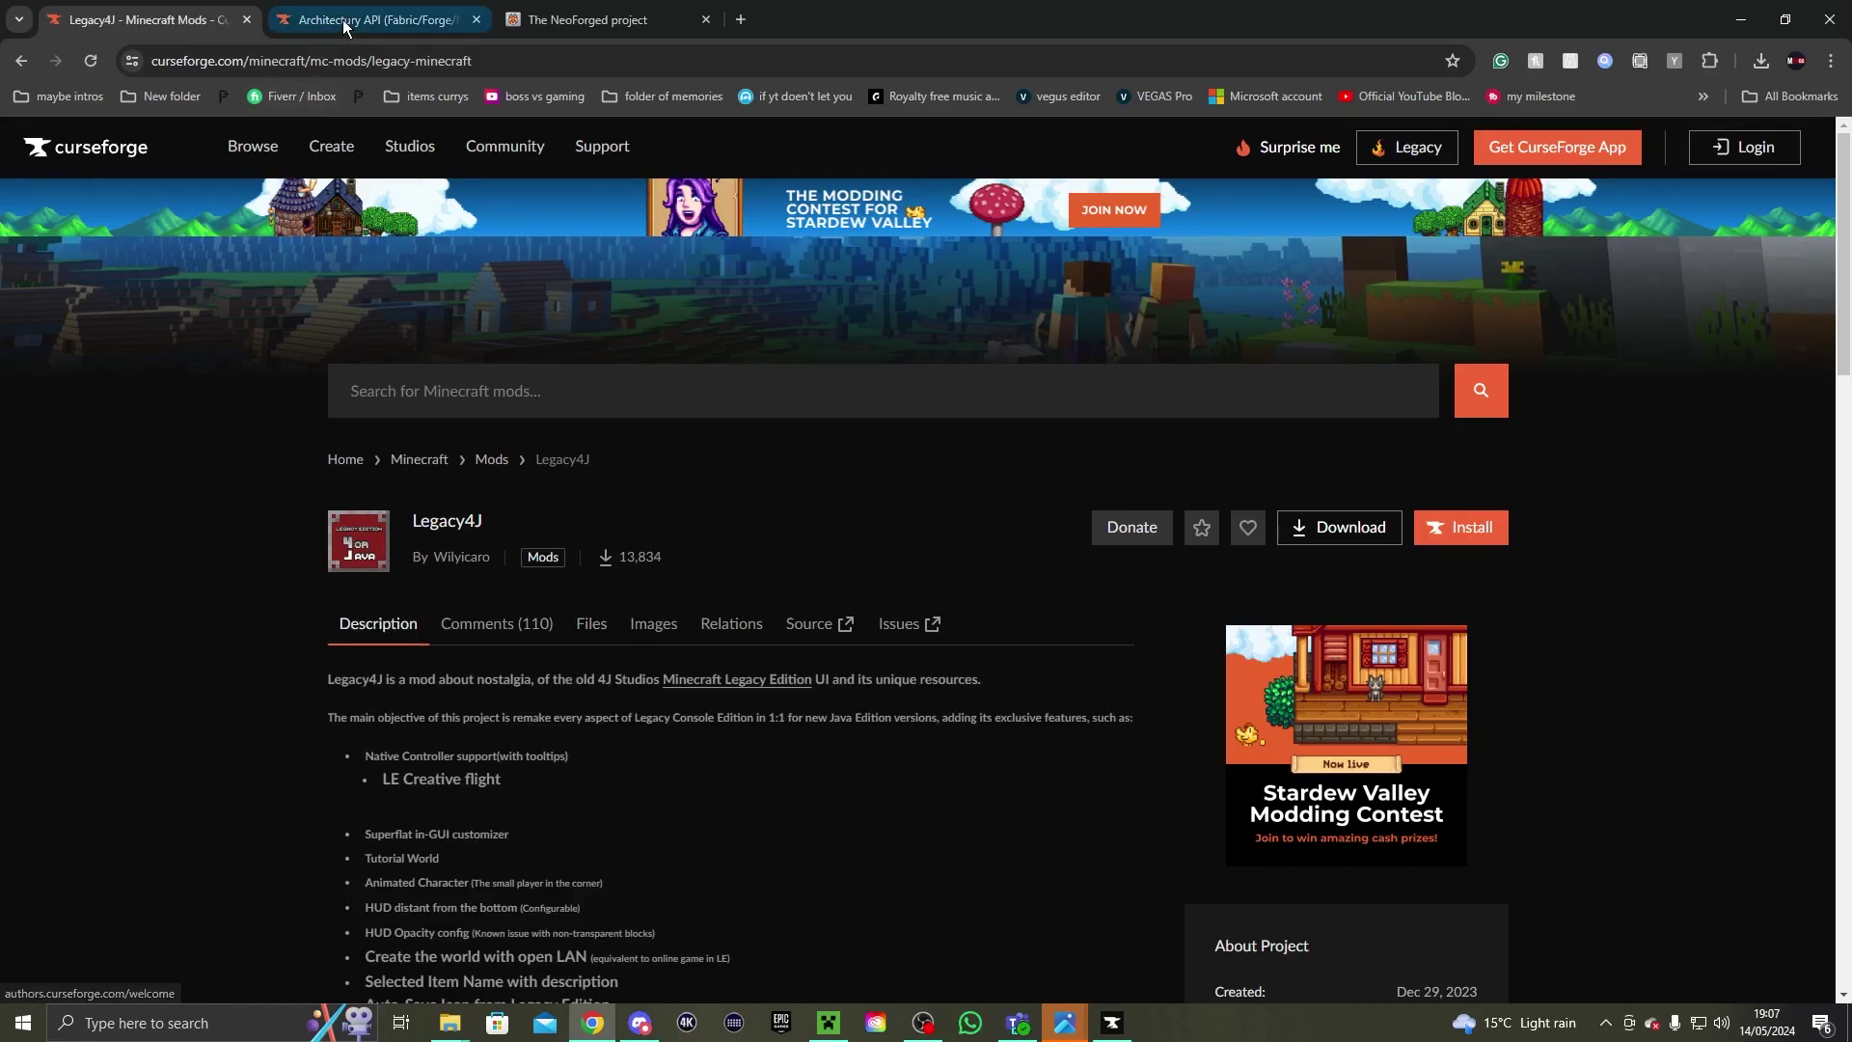
# Filter Legacy4J's files to NeoForge 1.20.4 and download the [Neoforge] 1.20.4-1.6.3c file
pyautogui.click(345, 21)
pyautogui.click(357, 236)
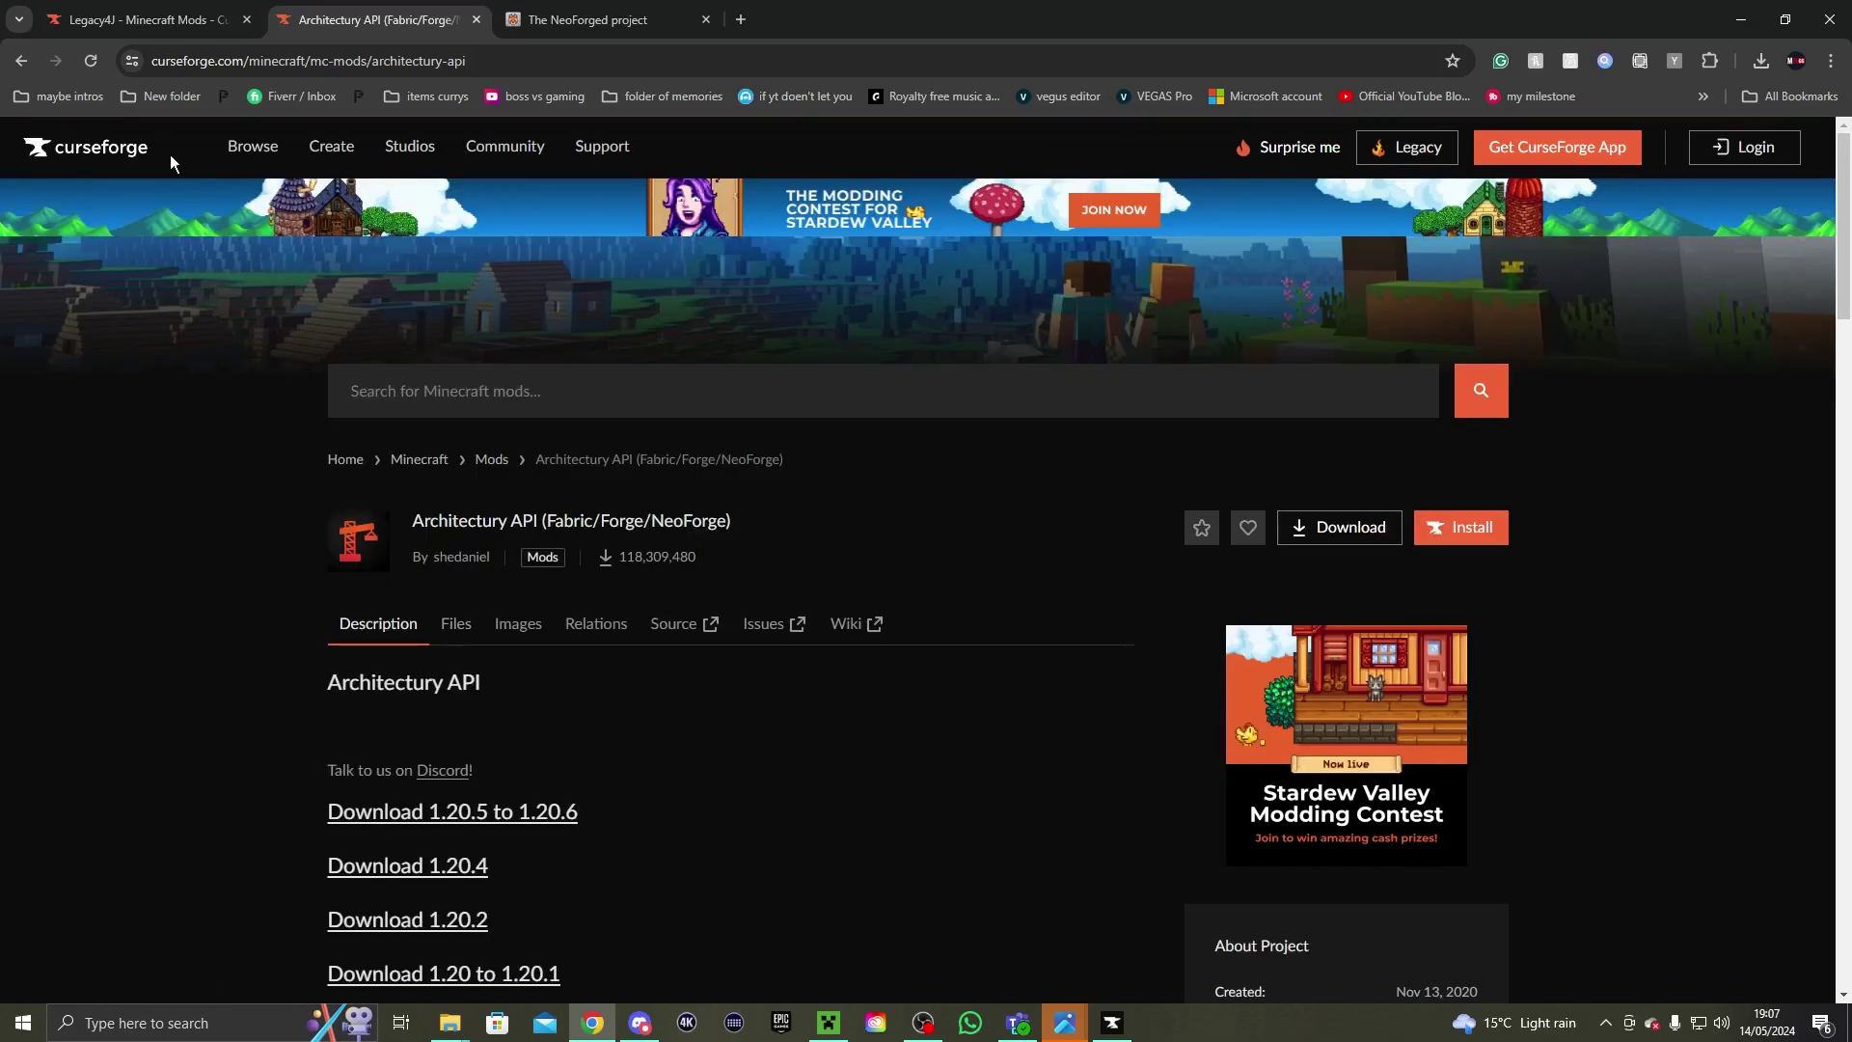
pyautogui.click(149, 24)
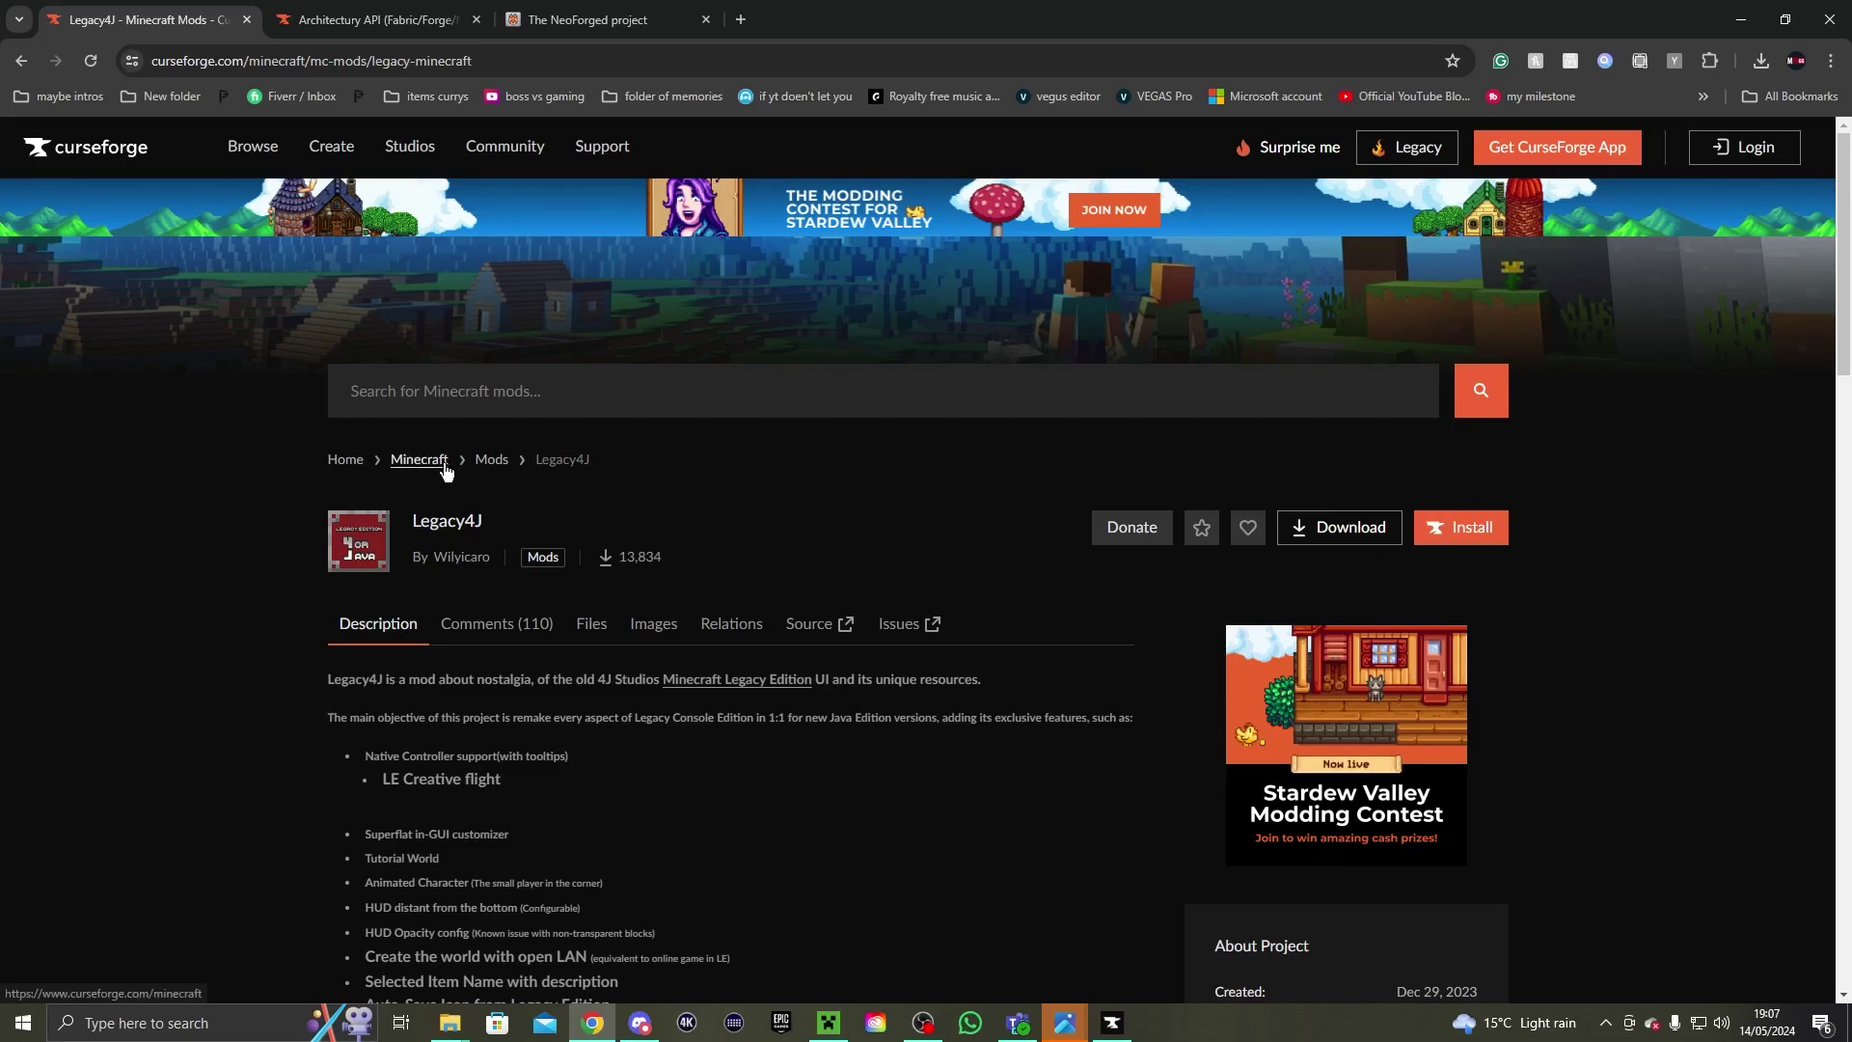
pyautogui.click(592, 625)
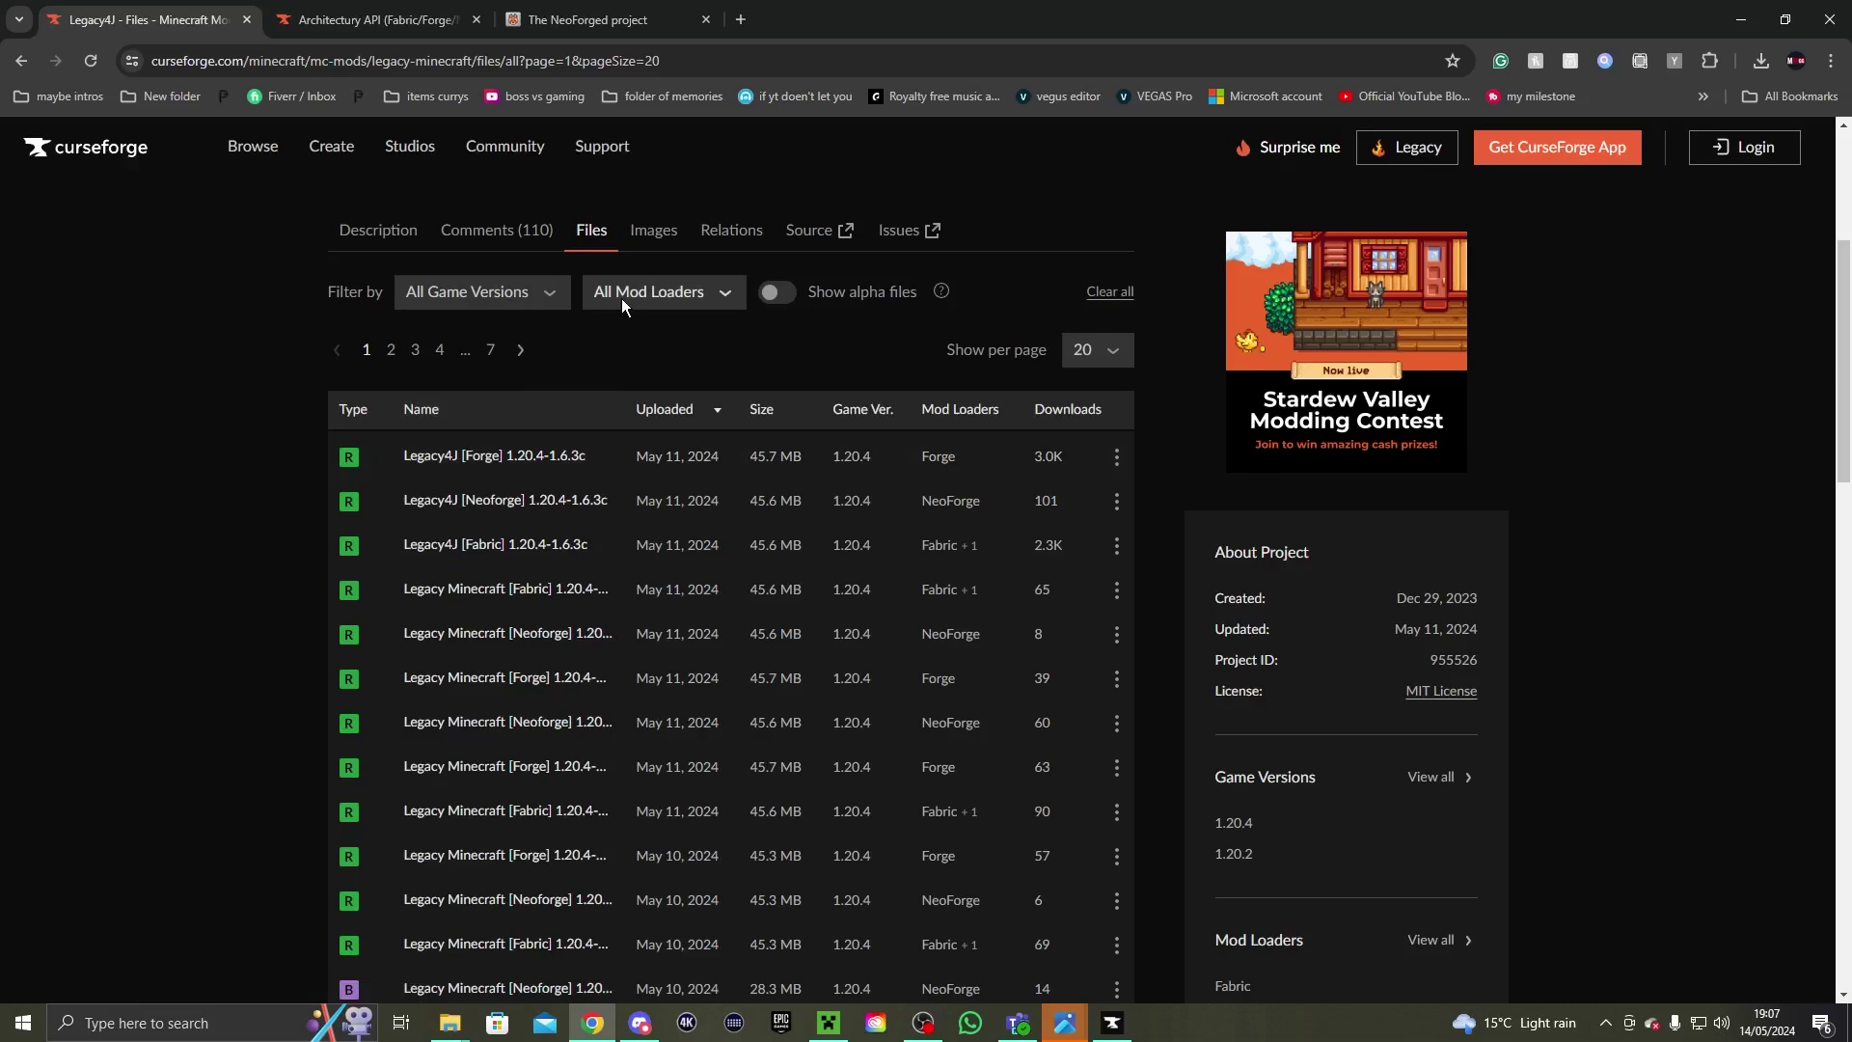
pyautogui.click(622, 301)
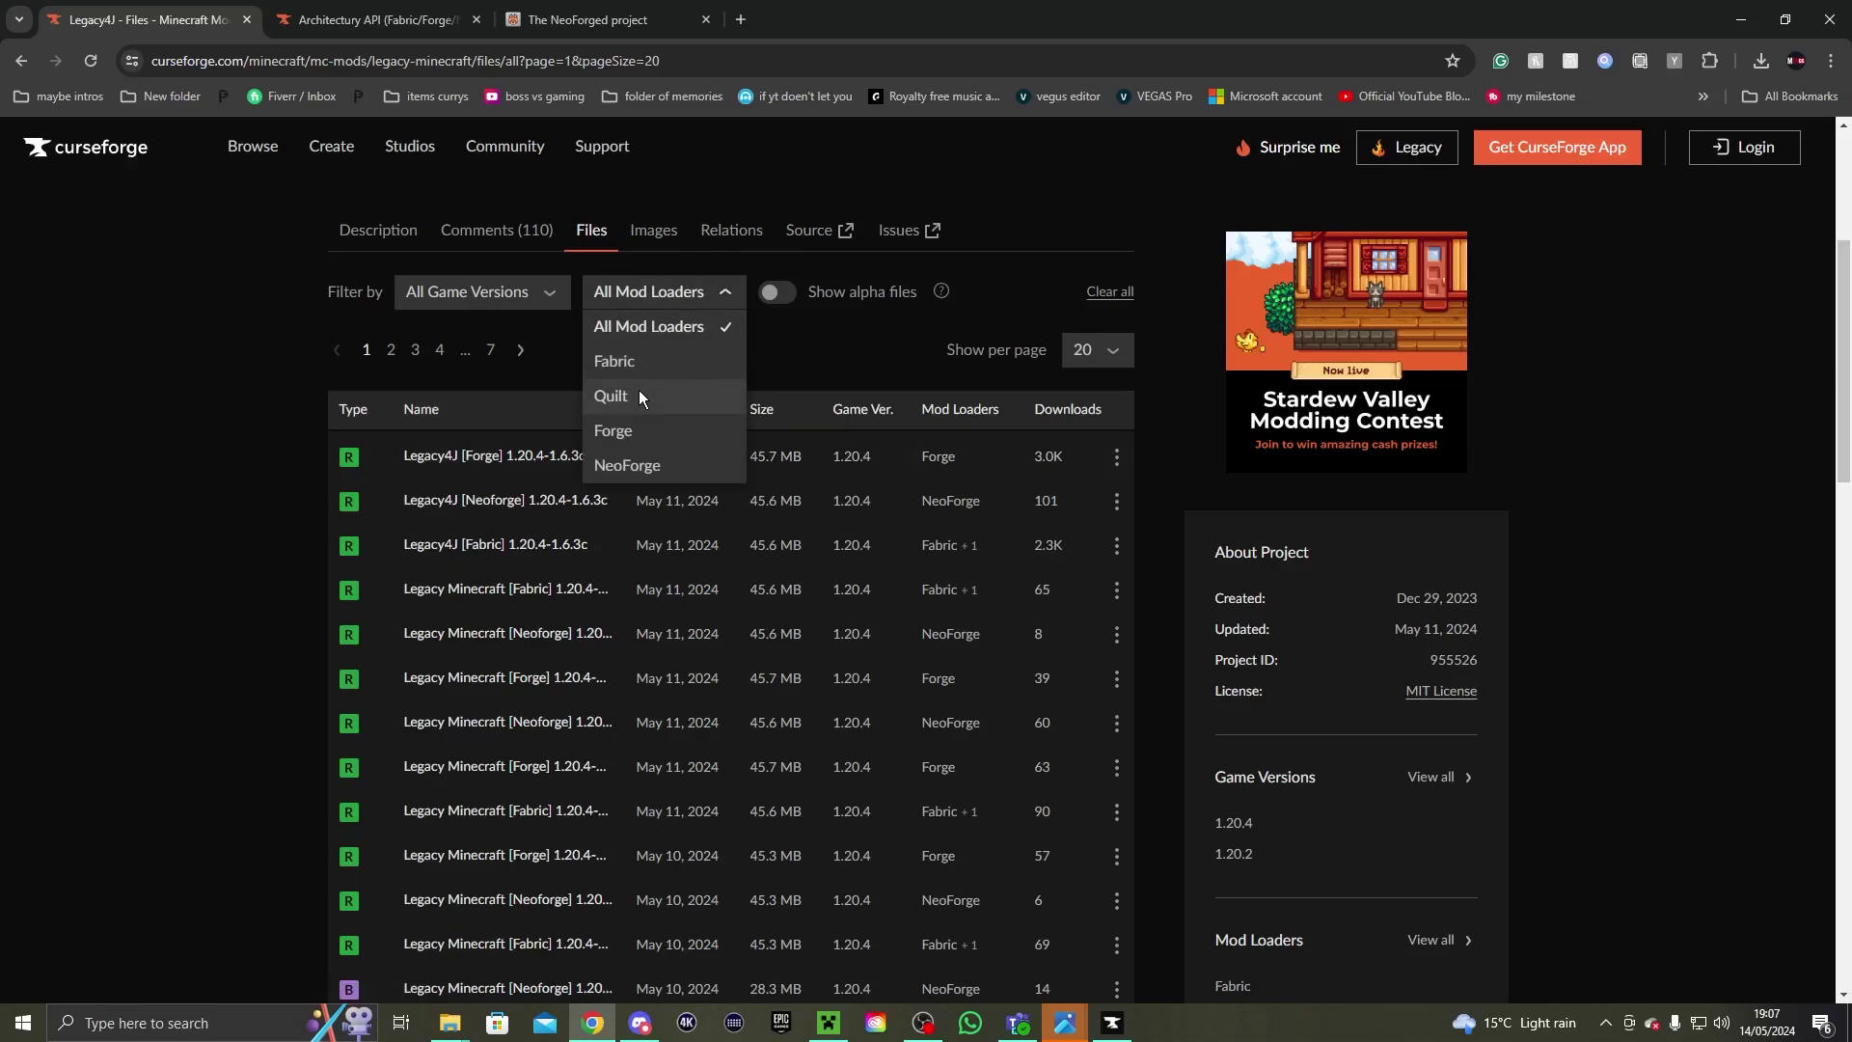
pyautogui.click(636, 468)
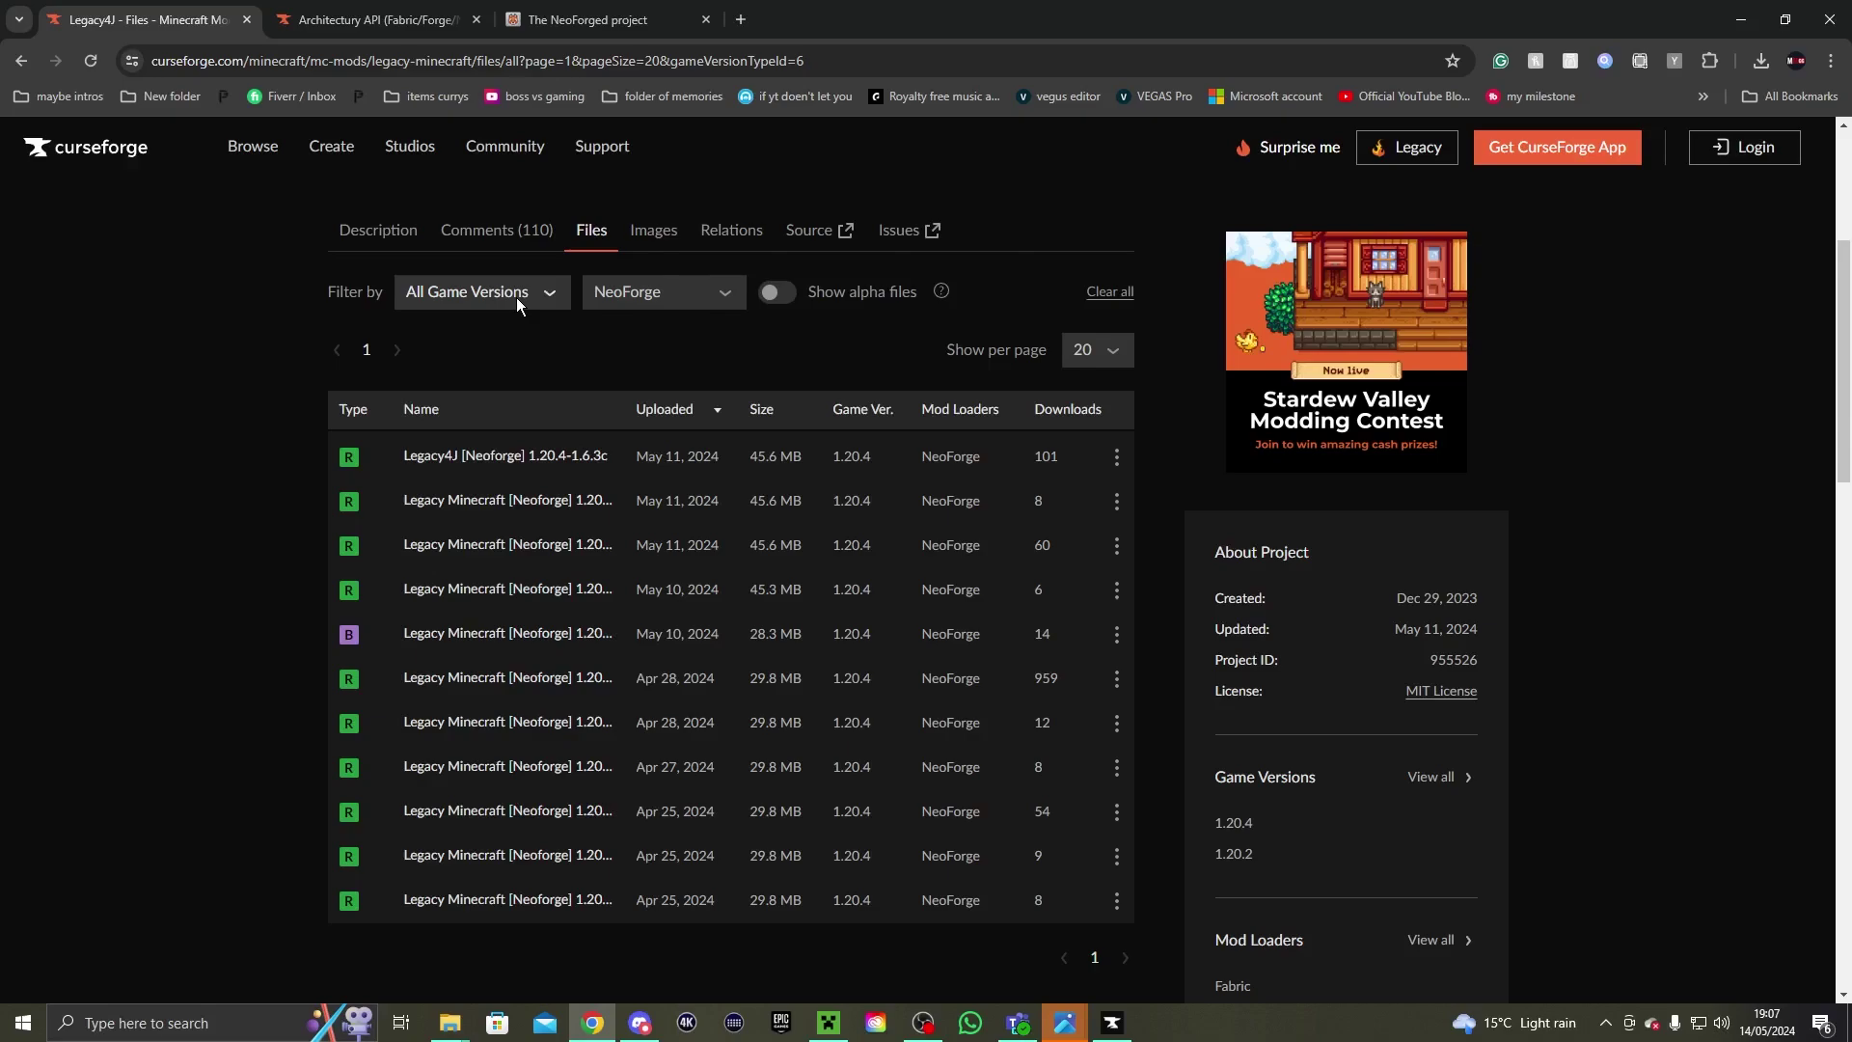
pyautogui.click(517, 297)
pyautogui.click(509, 361)
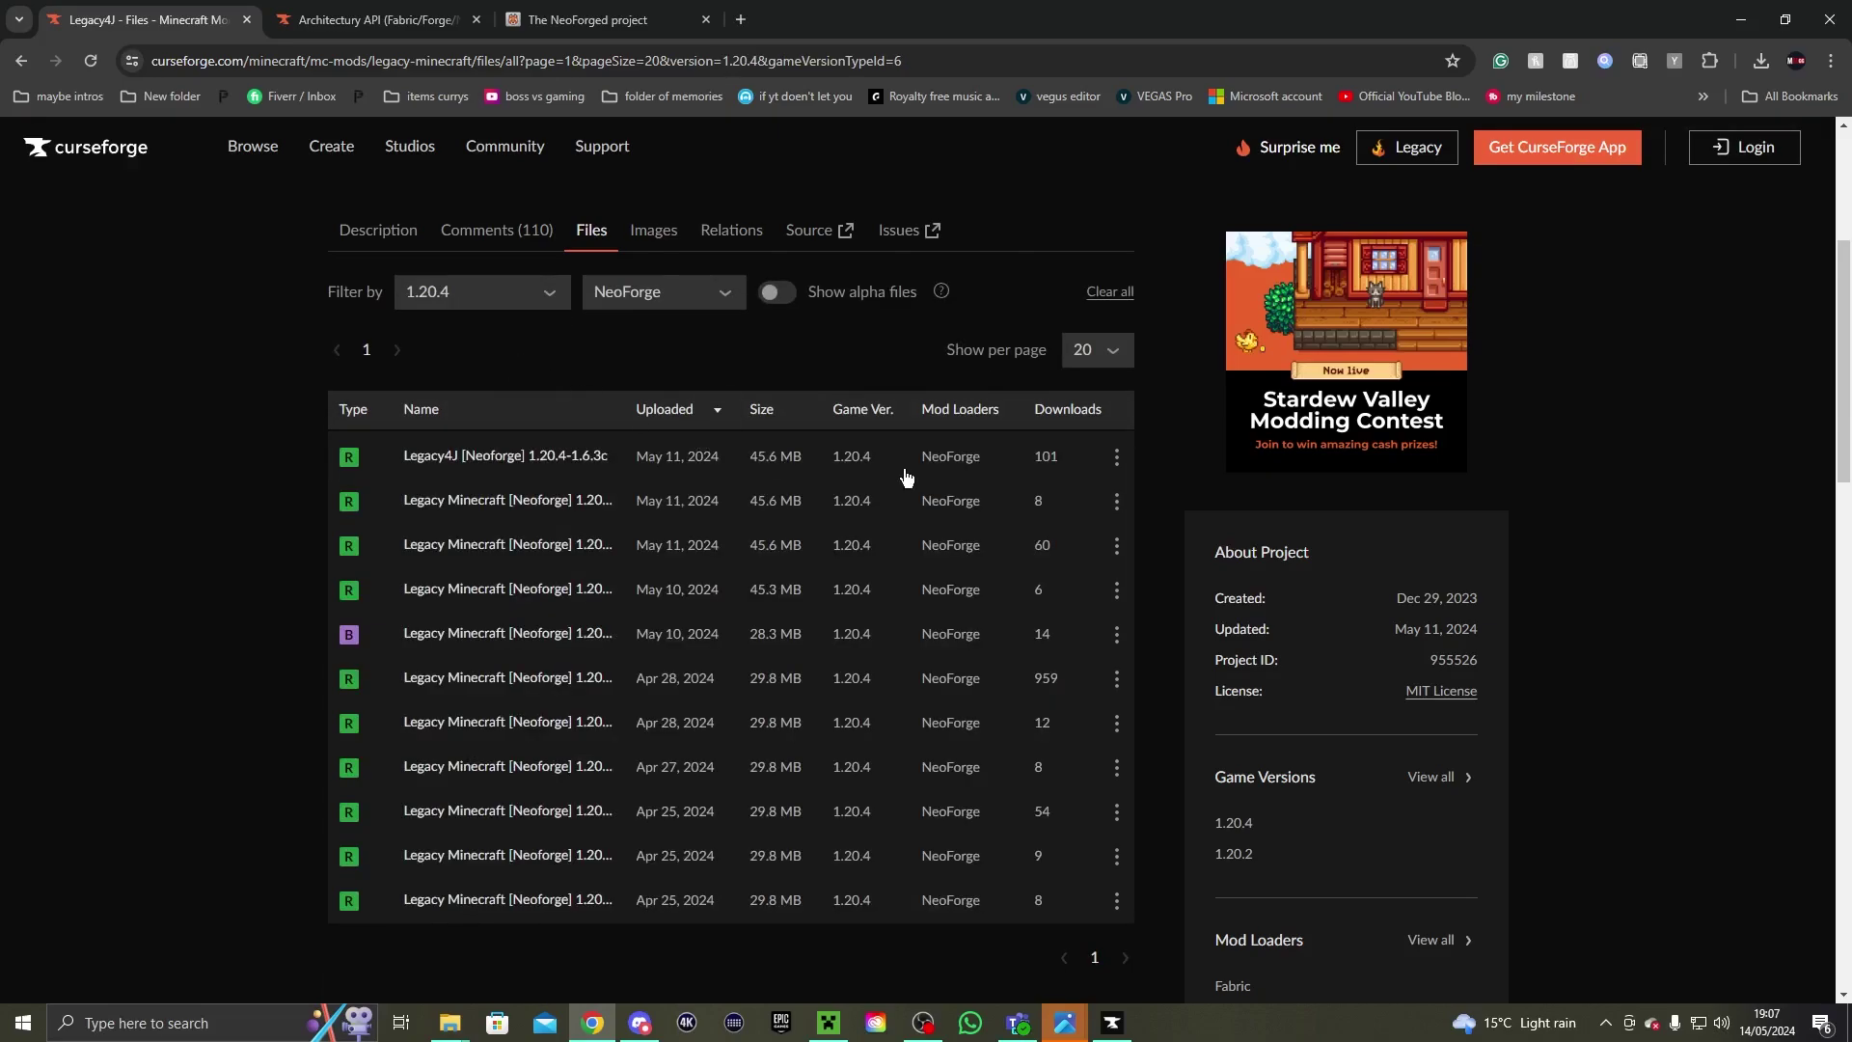
pyautogui.click(1116, 456)
pyautogui.click(1129, 546)
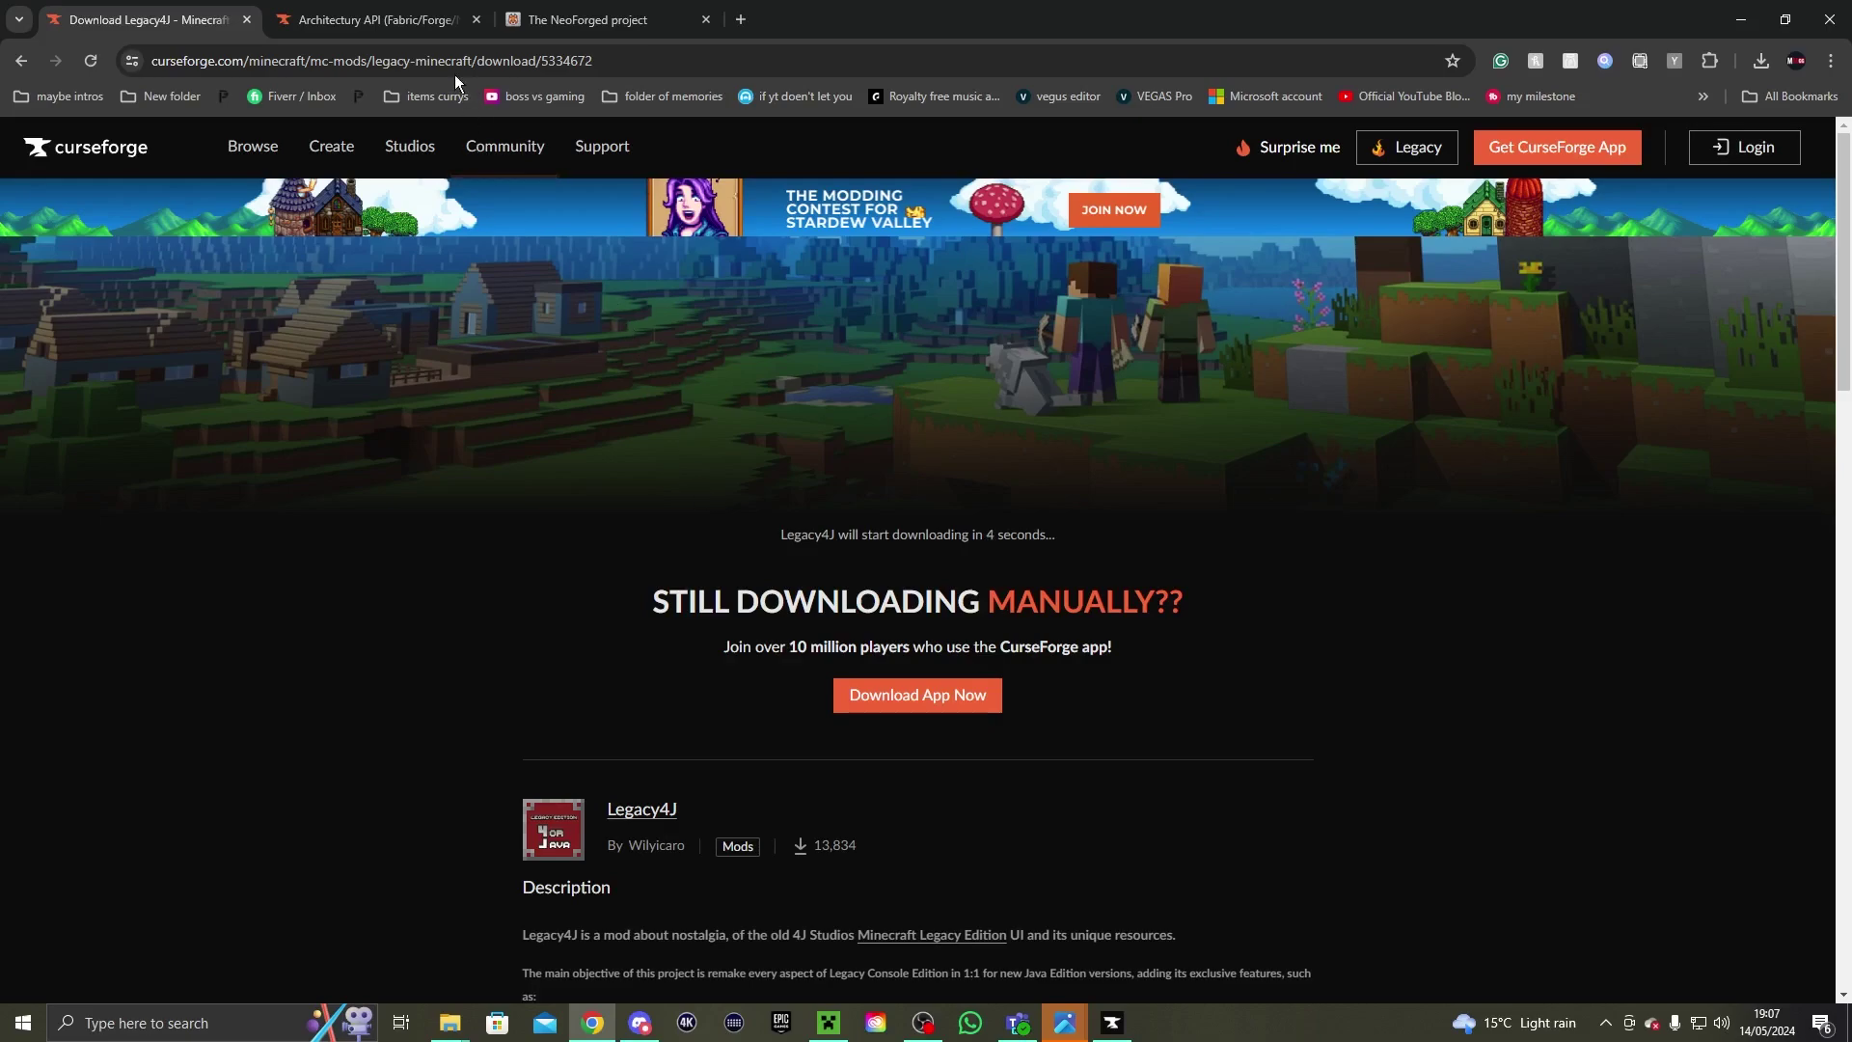
# Filter Architectury API's files to 1.20.4 and NeoForge, then download the newest v11.1.17
pyautogui.hotkey('ctrl', 'Tab')
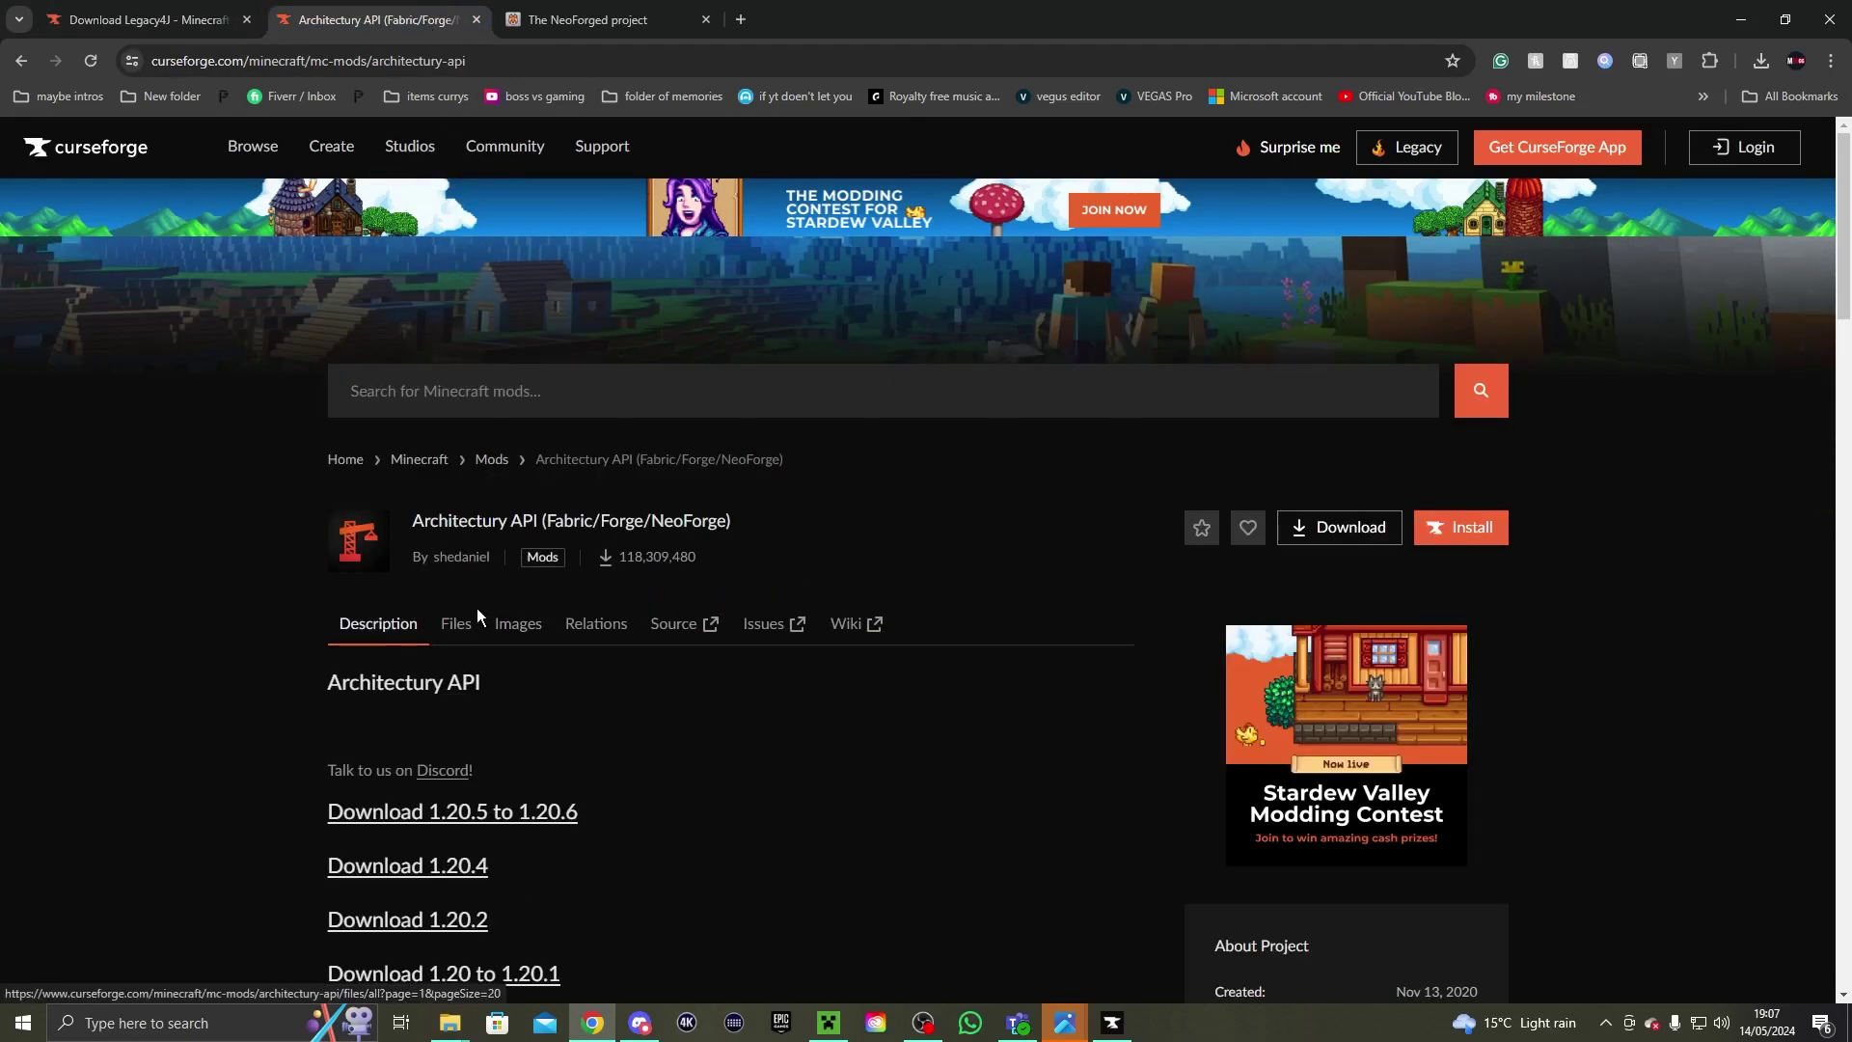
pyautogui.click(465, 637)
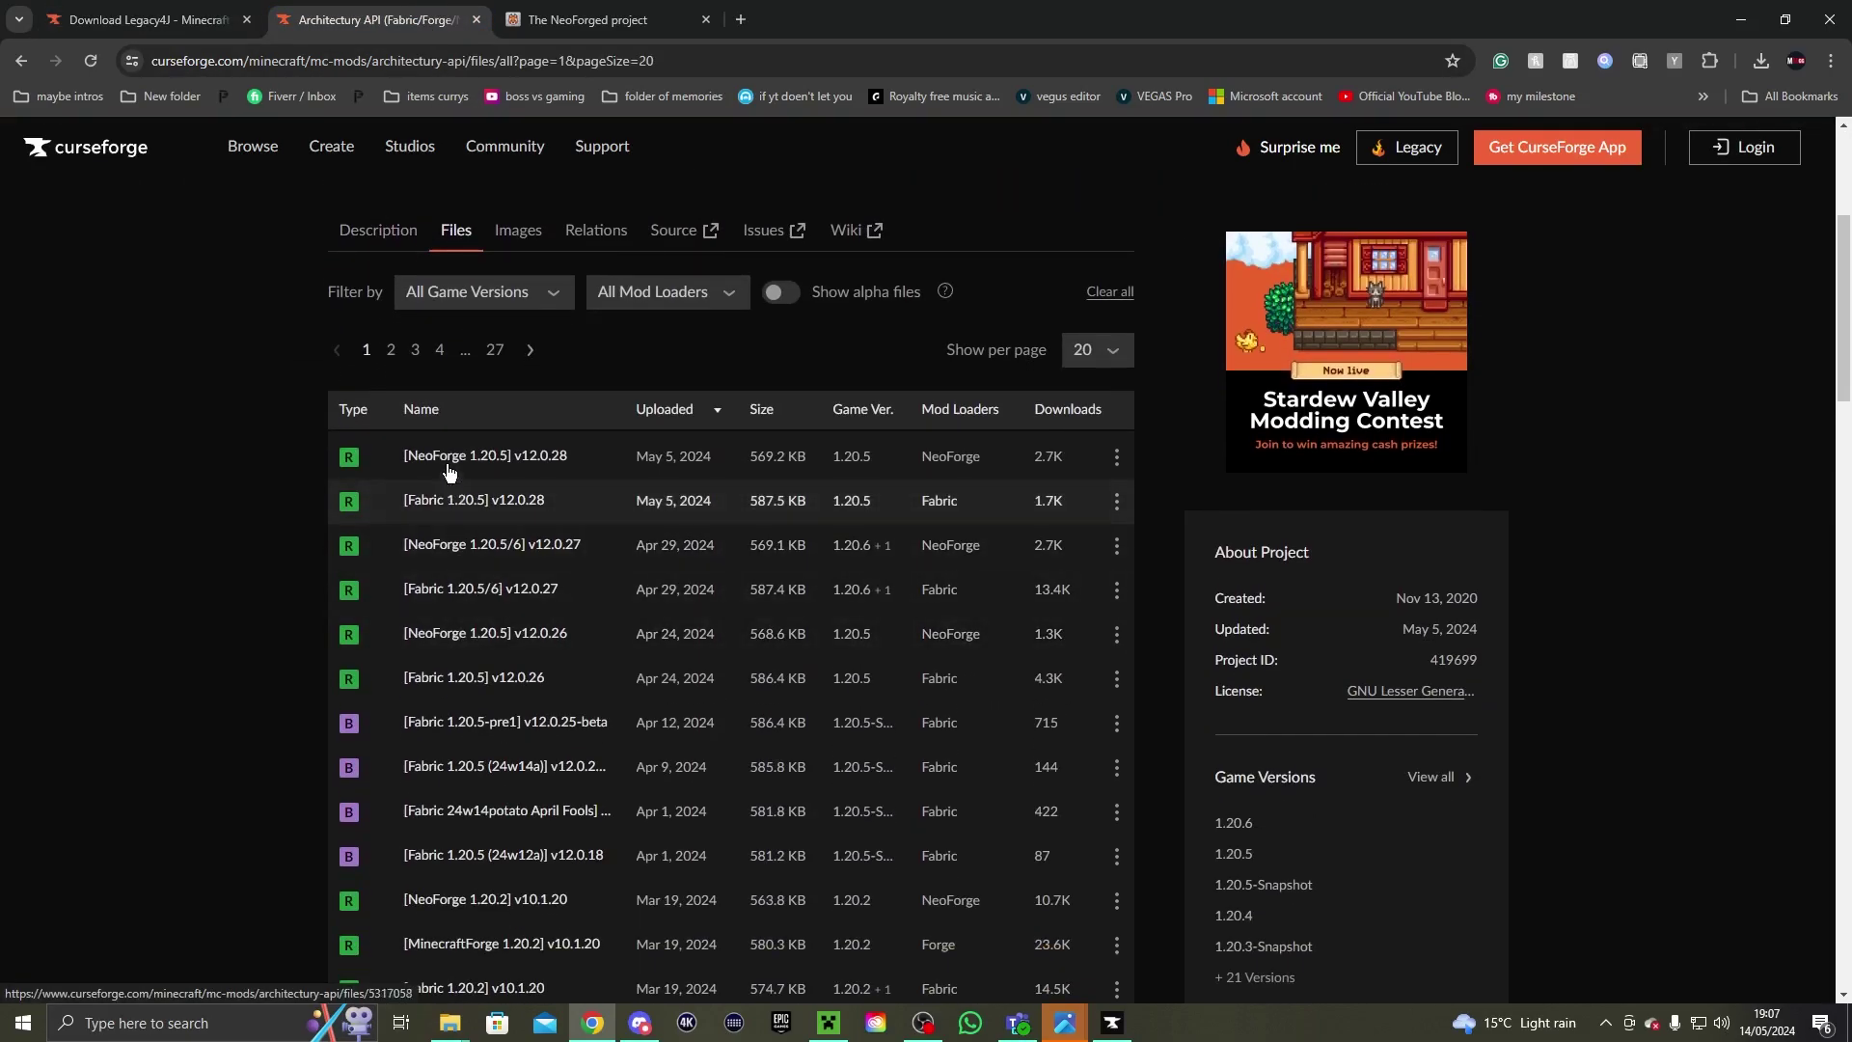
pyautogui.click(459, 297)
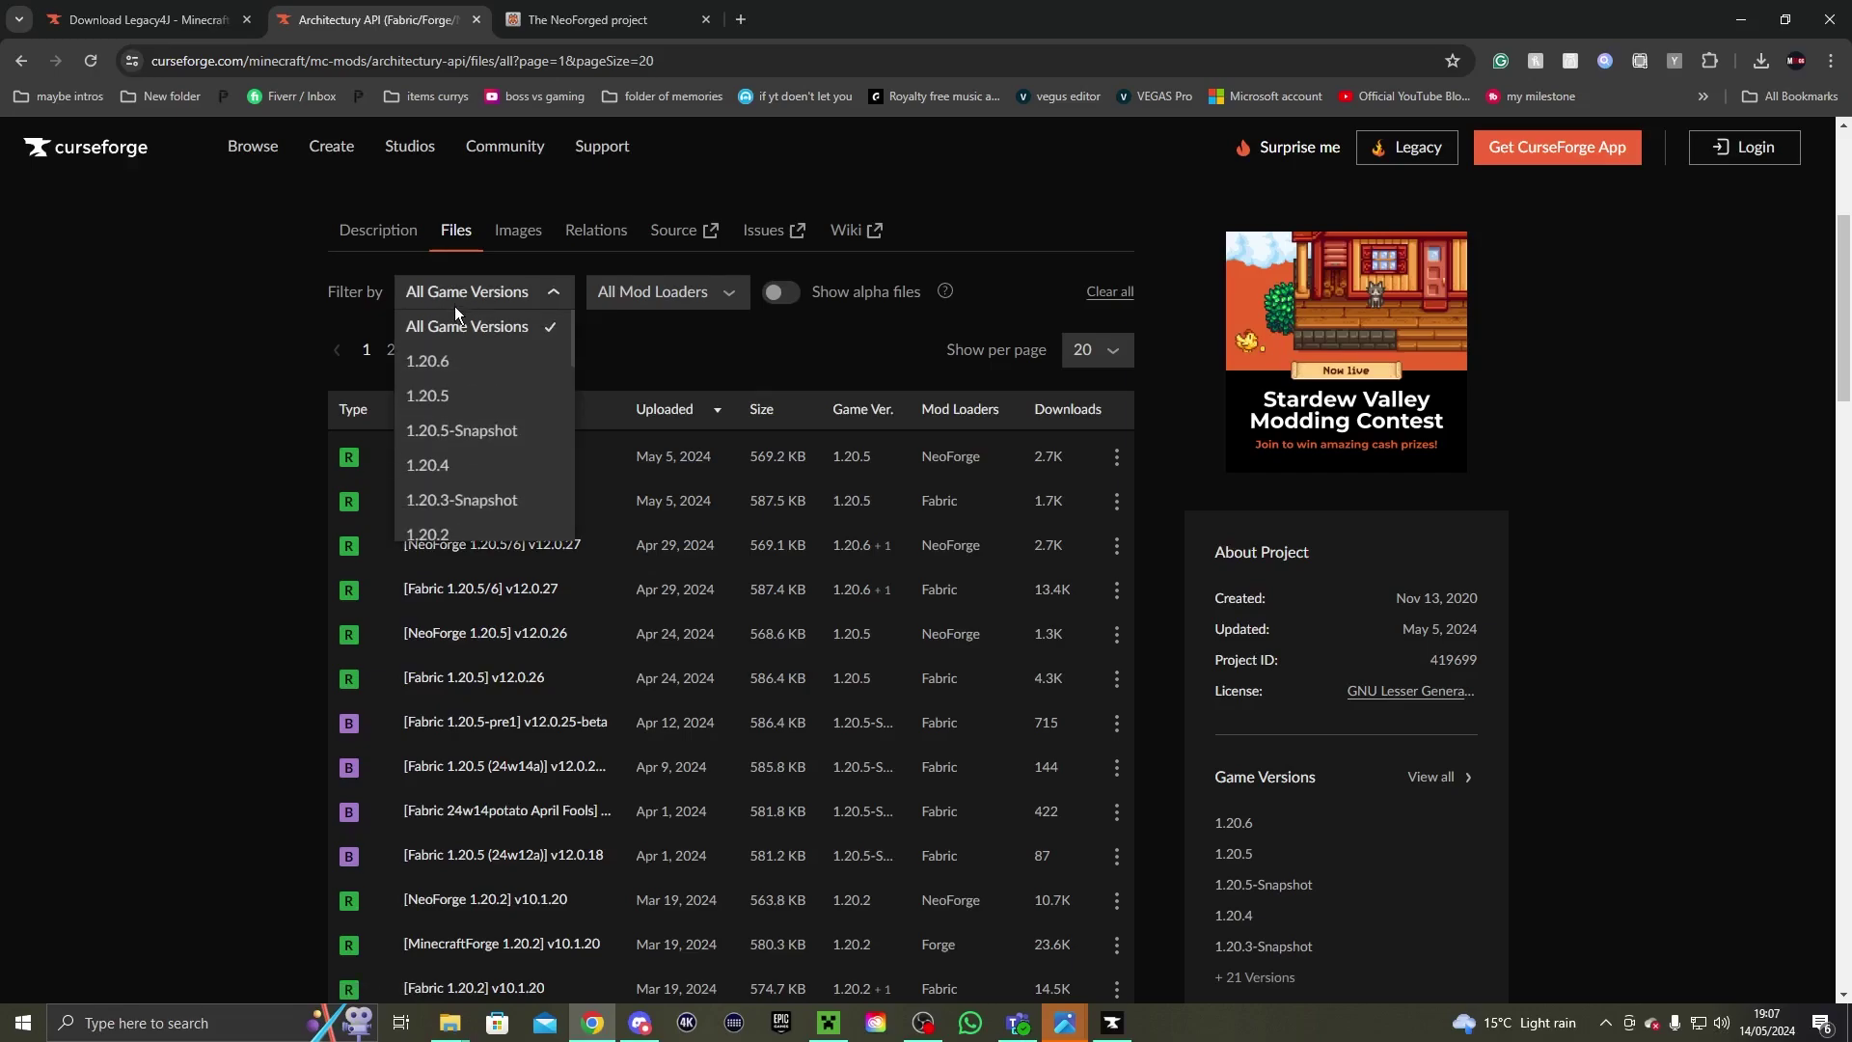
pyautogui.scroll(-1, 459, 473)
pyautogui.click(455, 371)
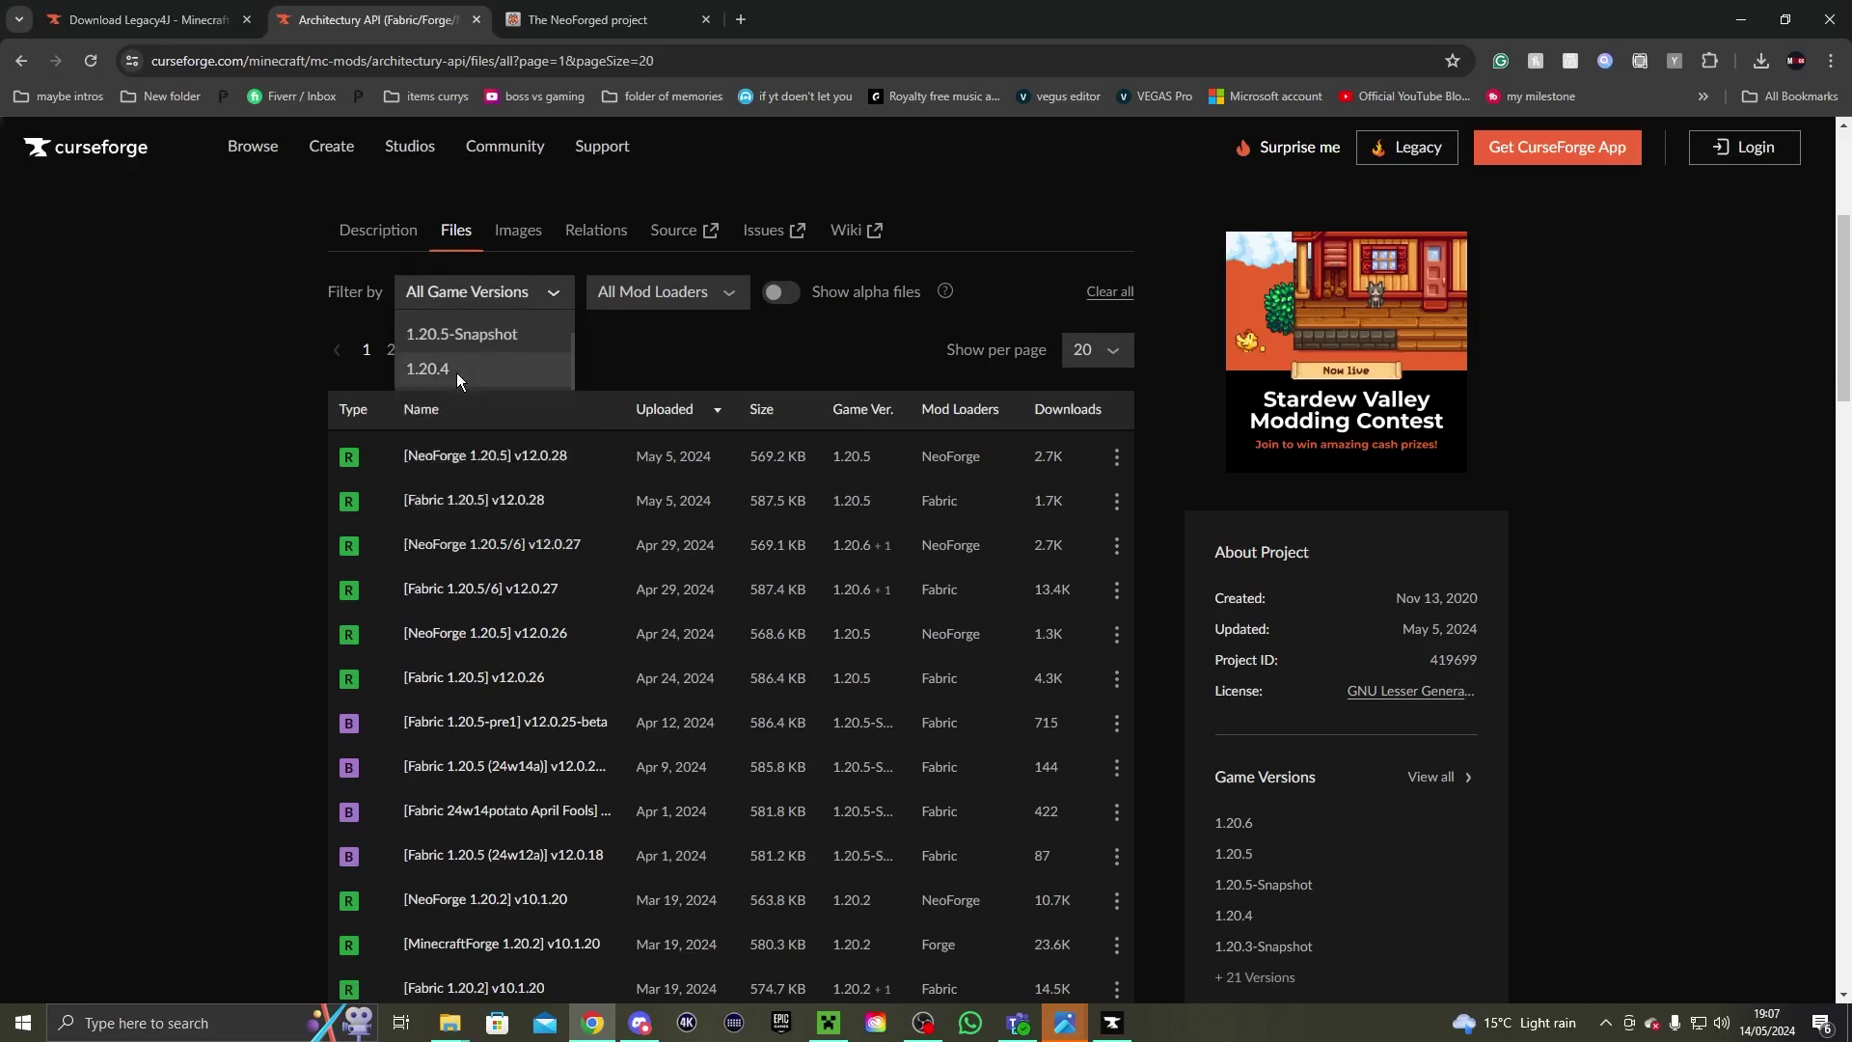
pyautogui.click(640, 293)
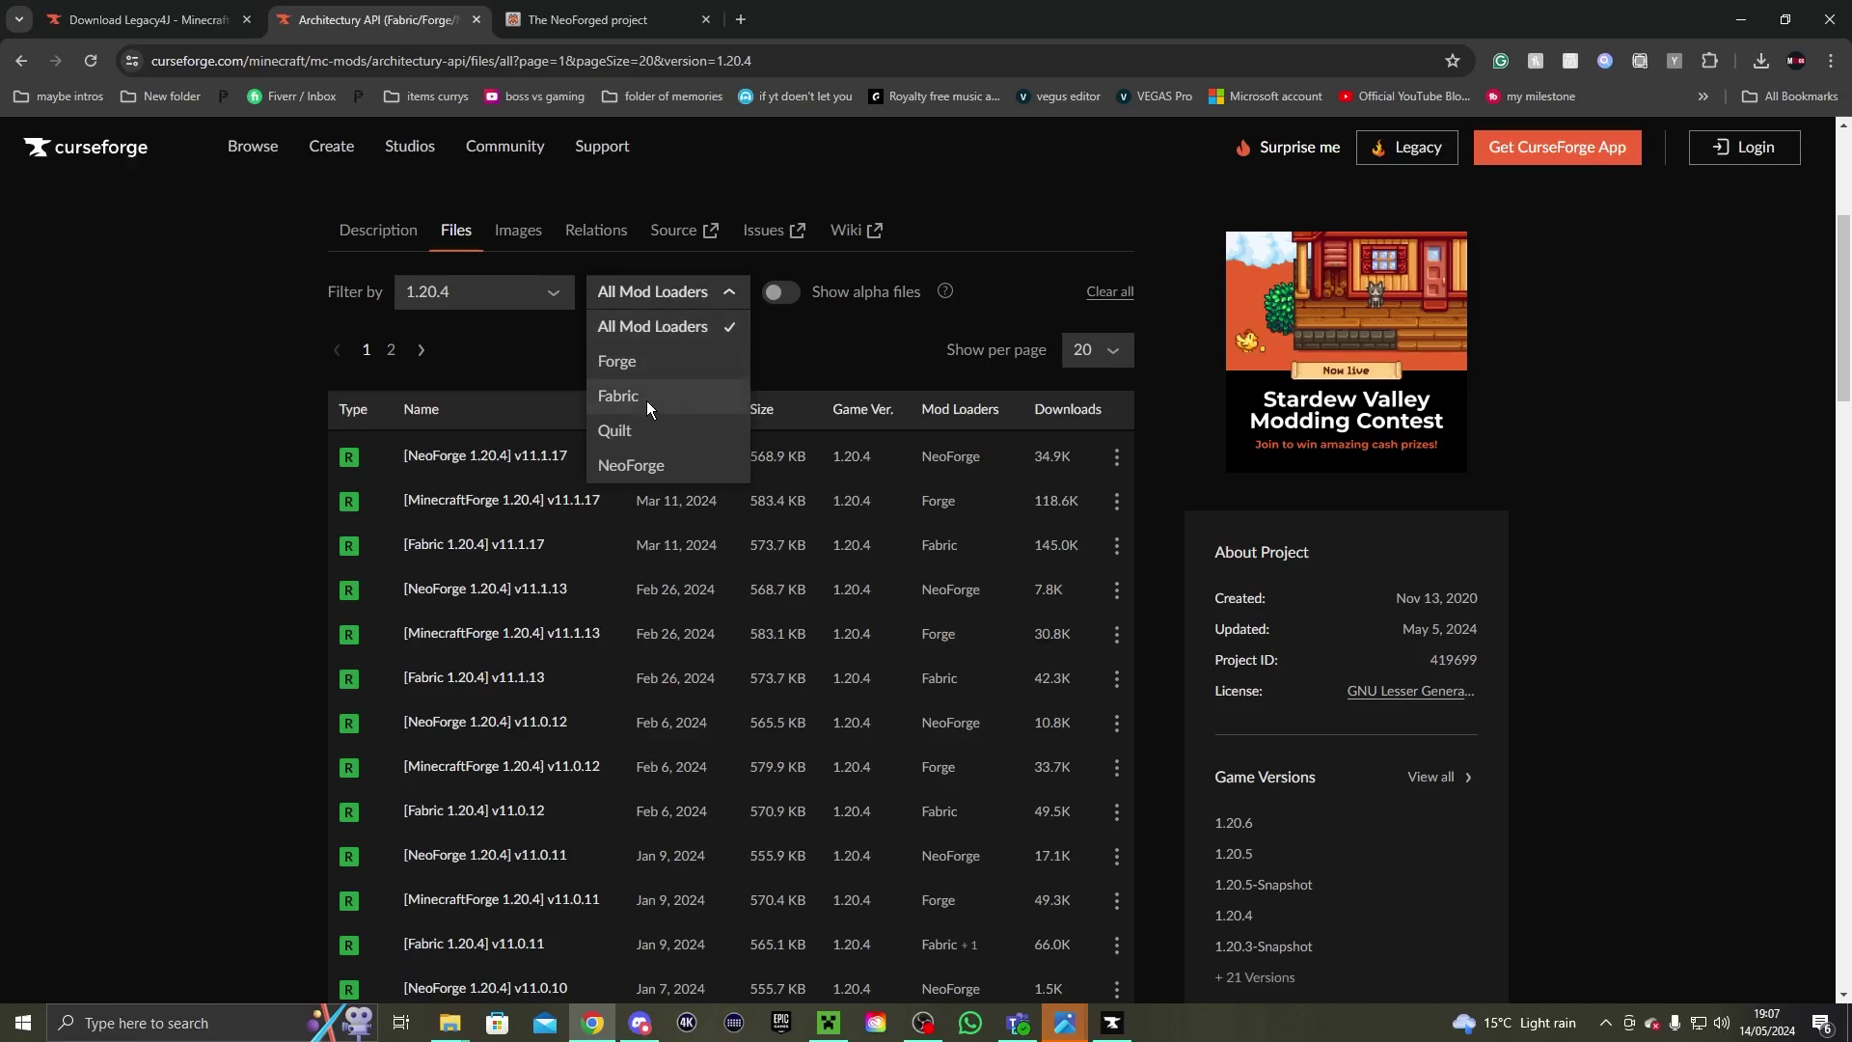
pyautogui.click(636, 466)
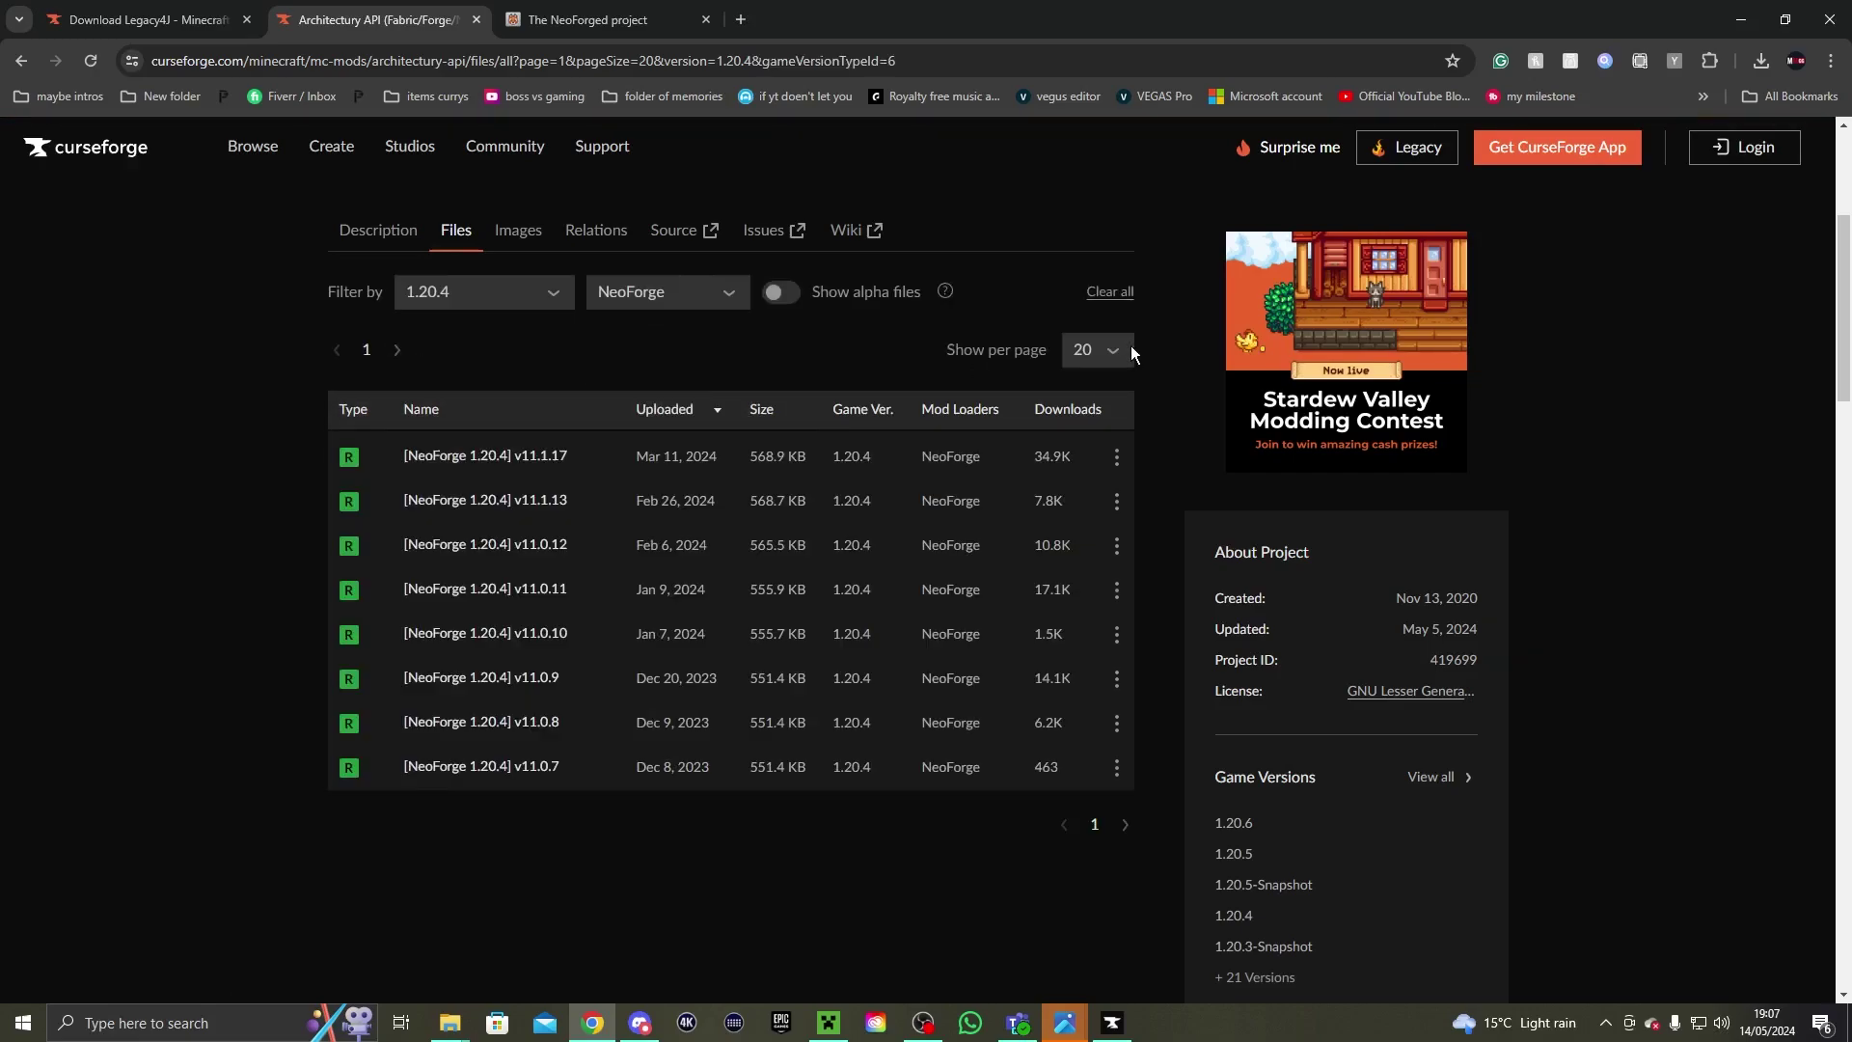
pyautogui.click(1118, 461)
pyautogui.click(1148, 542)
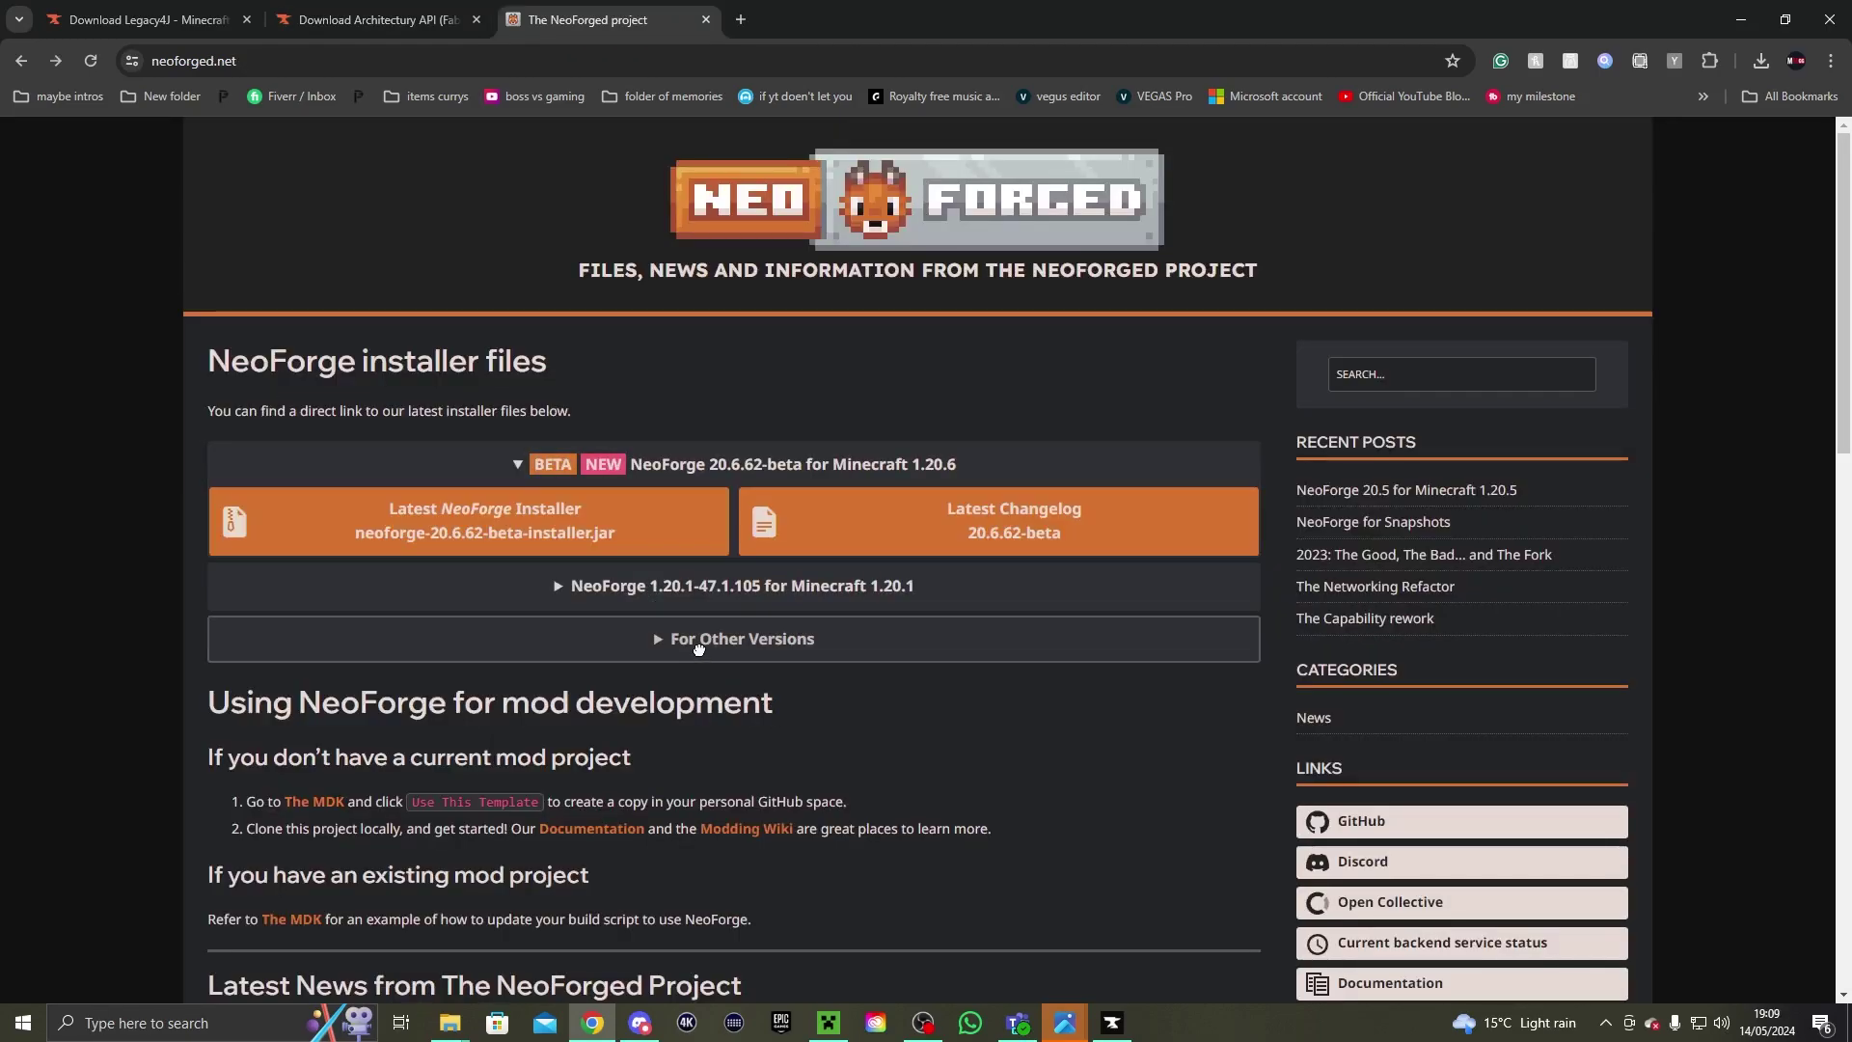
# In NeoForged's version list pick Minecraft 1.20.4 and download the neoforge-20.4.234 installer
pyautogui.click(697, 644)
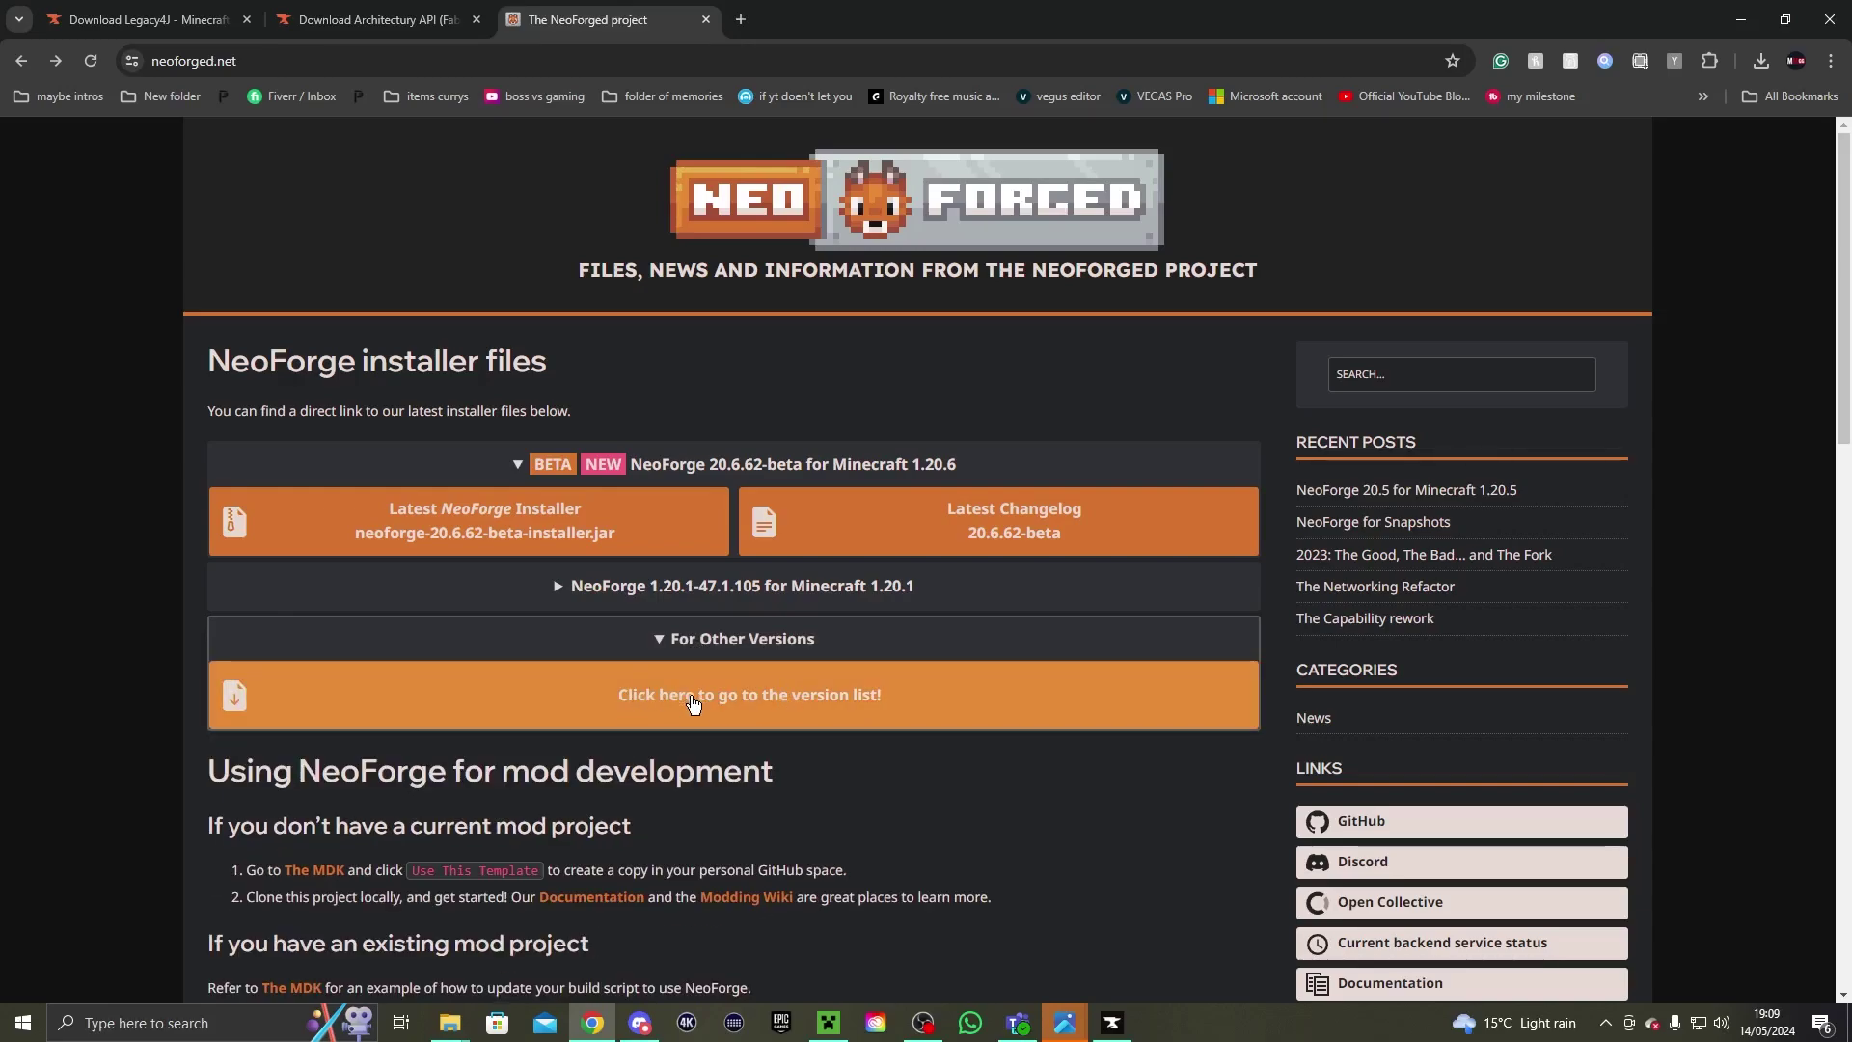
pyautogui.click(738, 707)
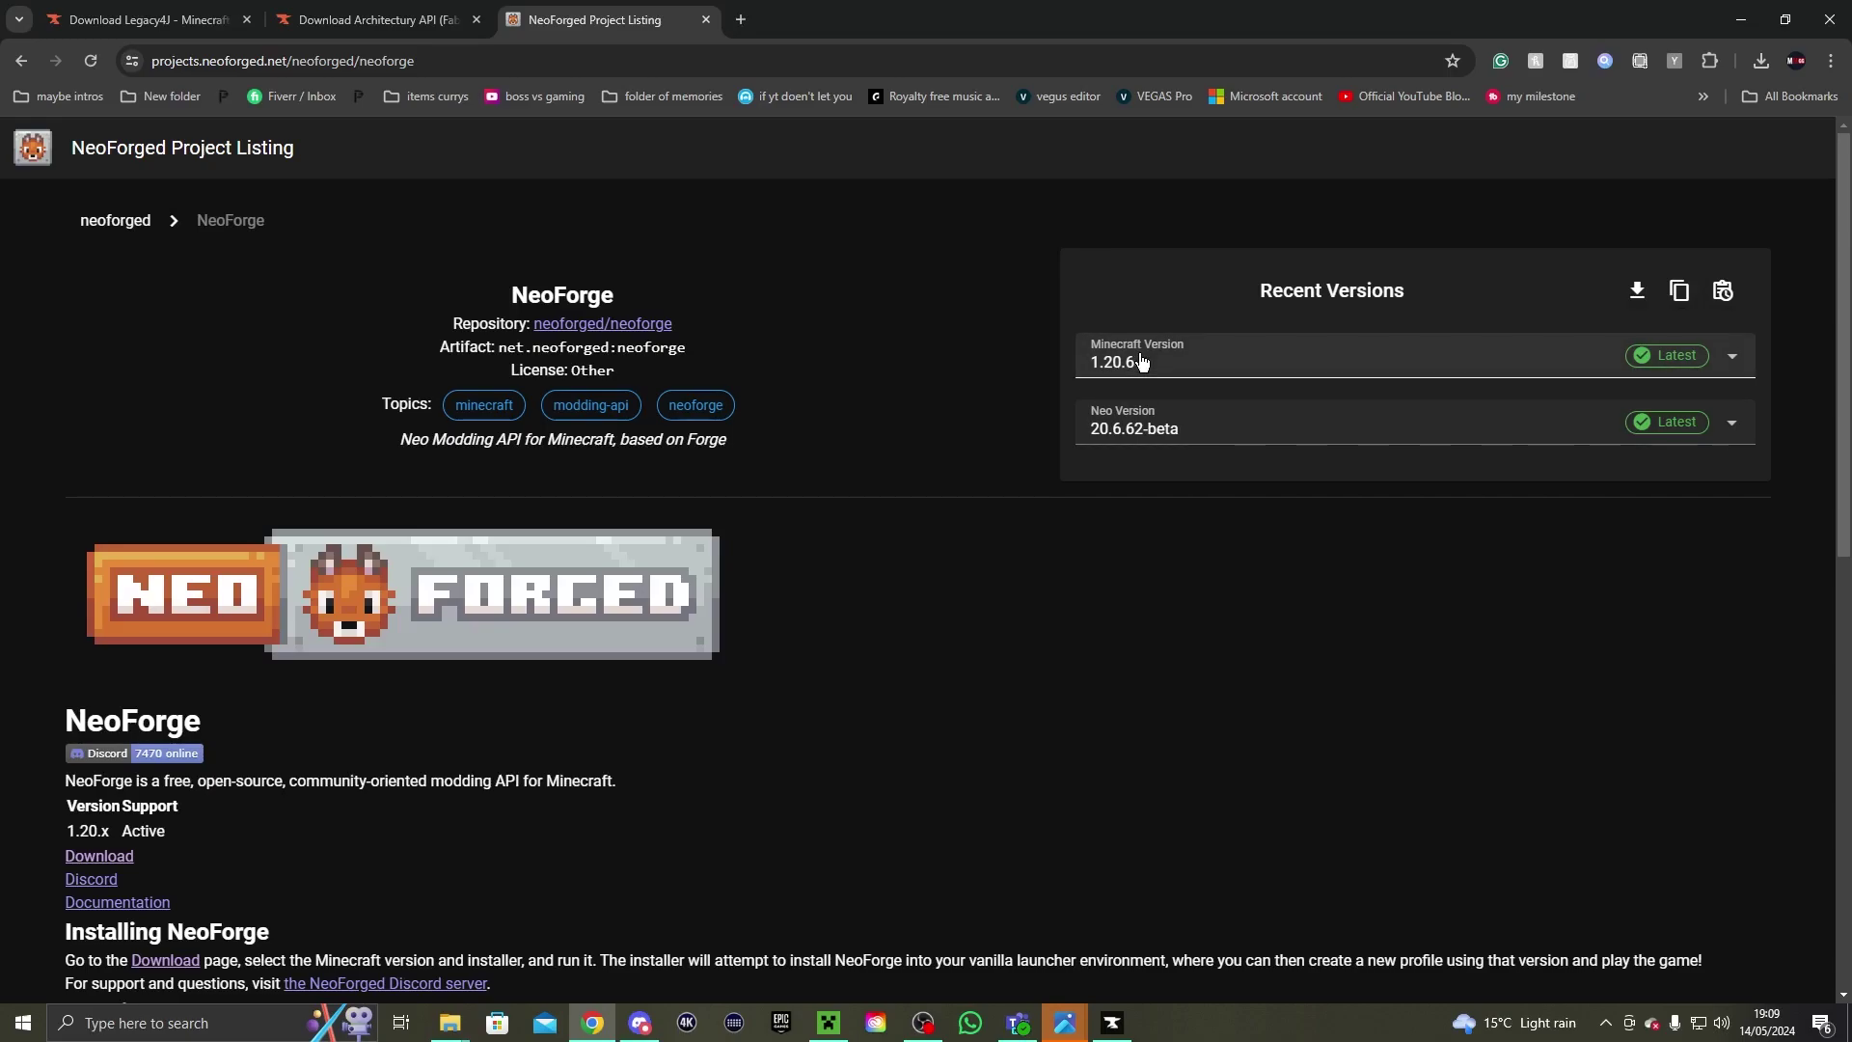
pyautogui.click(1141, 362)
pyautogui.click(1142, 510)
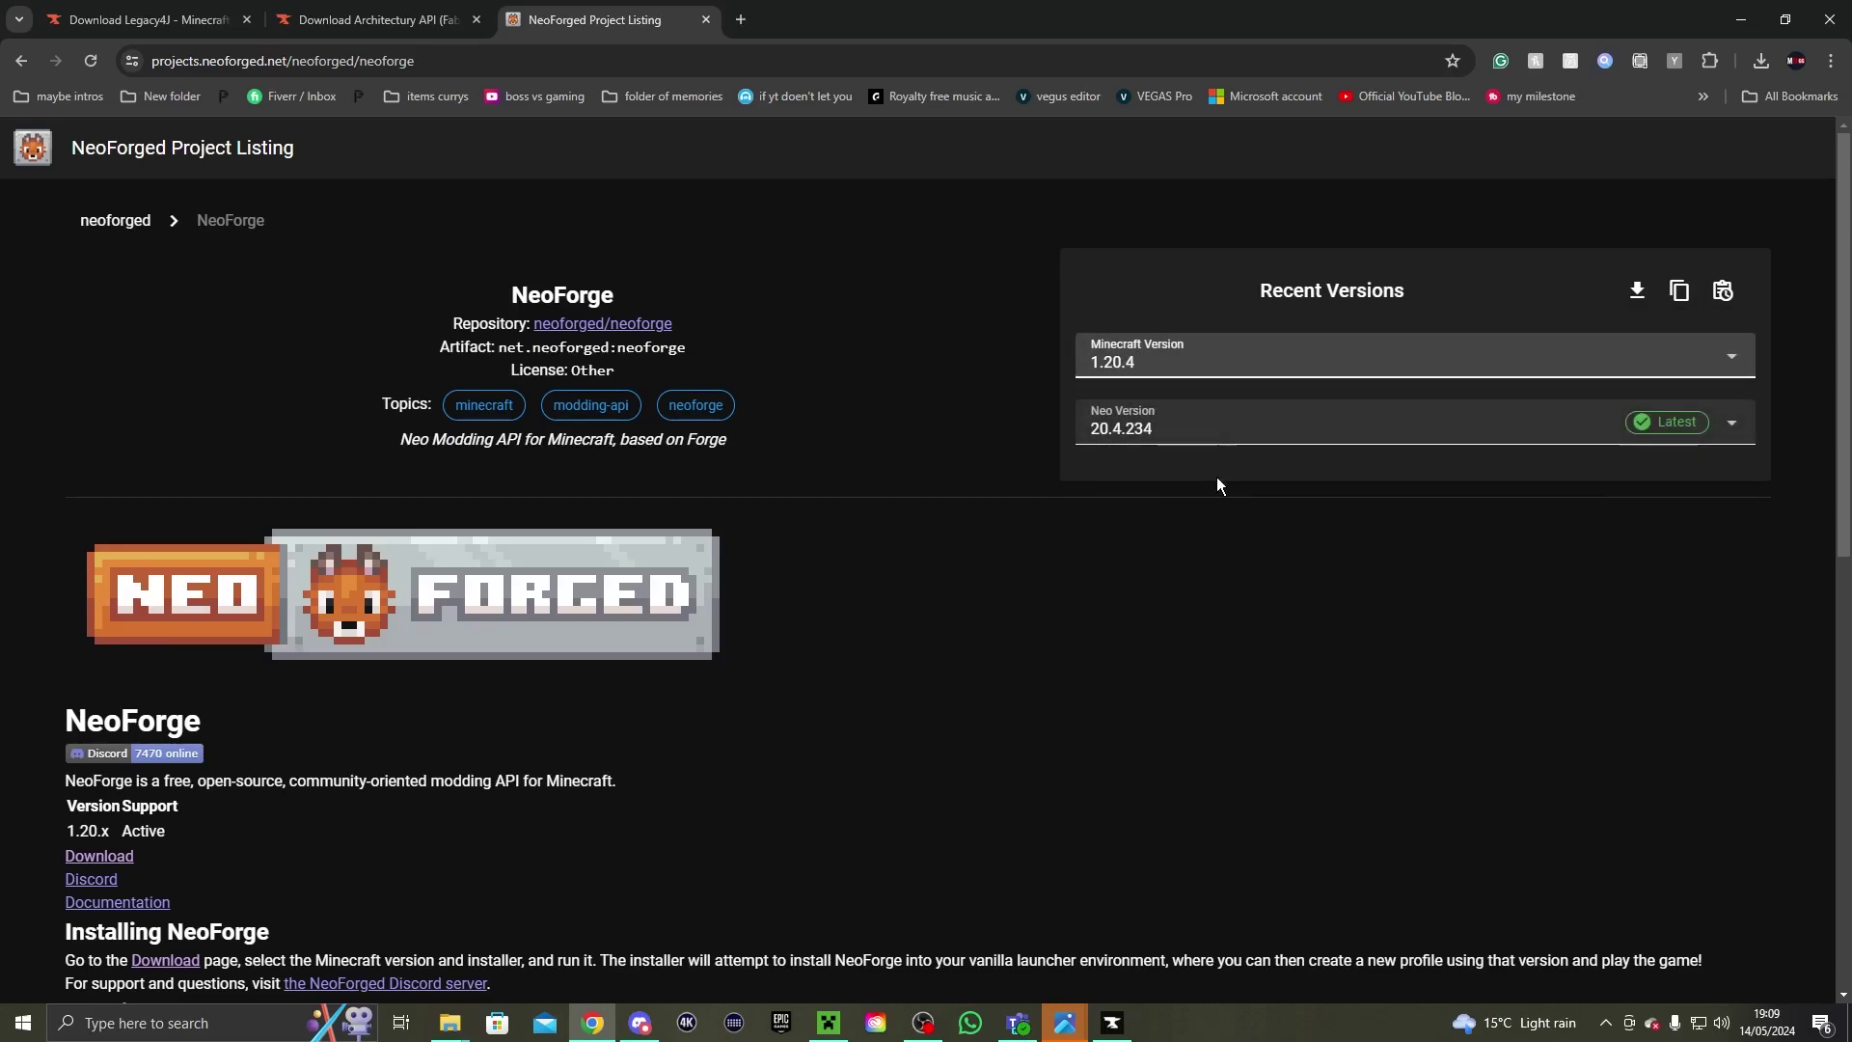
pyautogui.click(1637, 291)
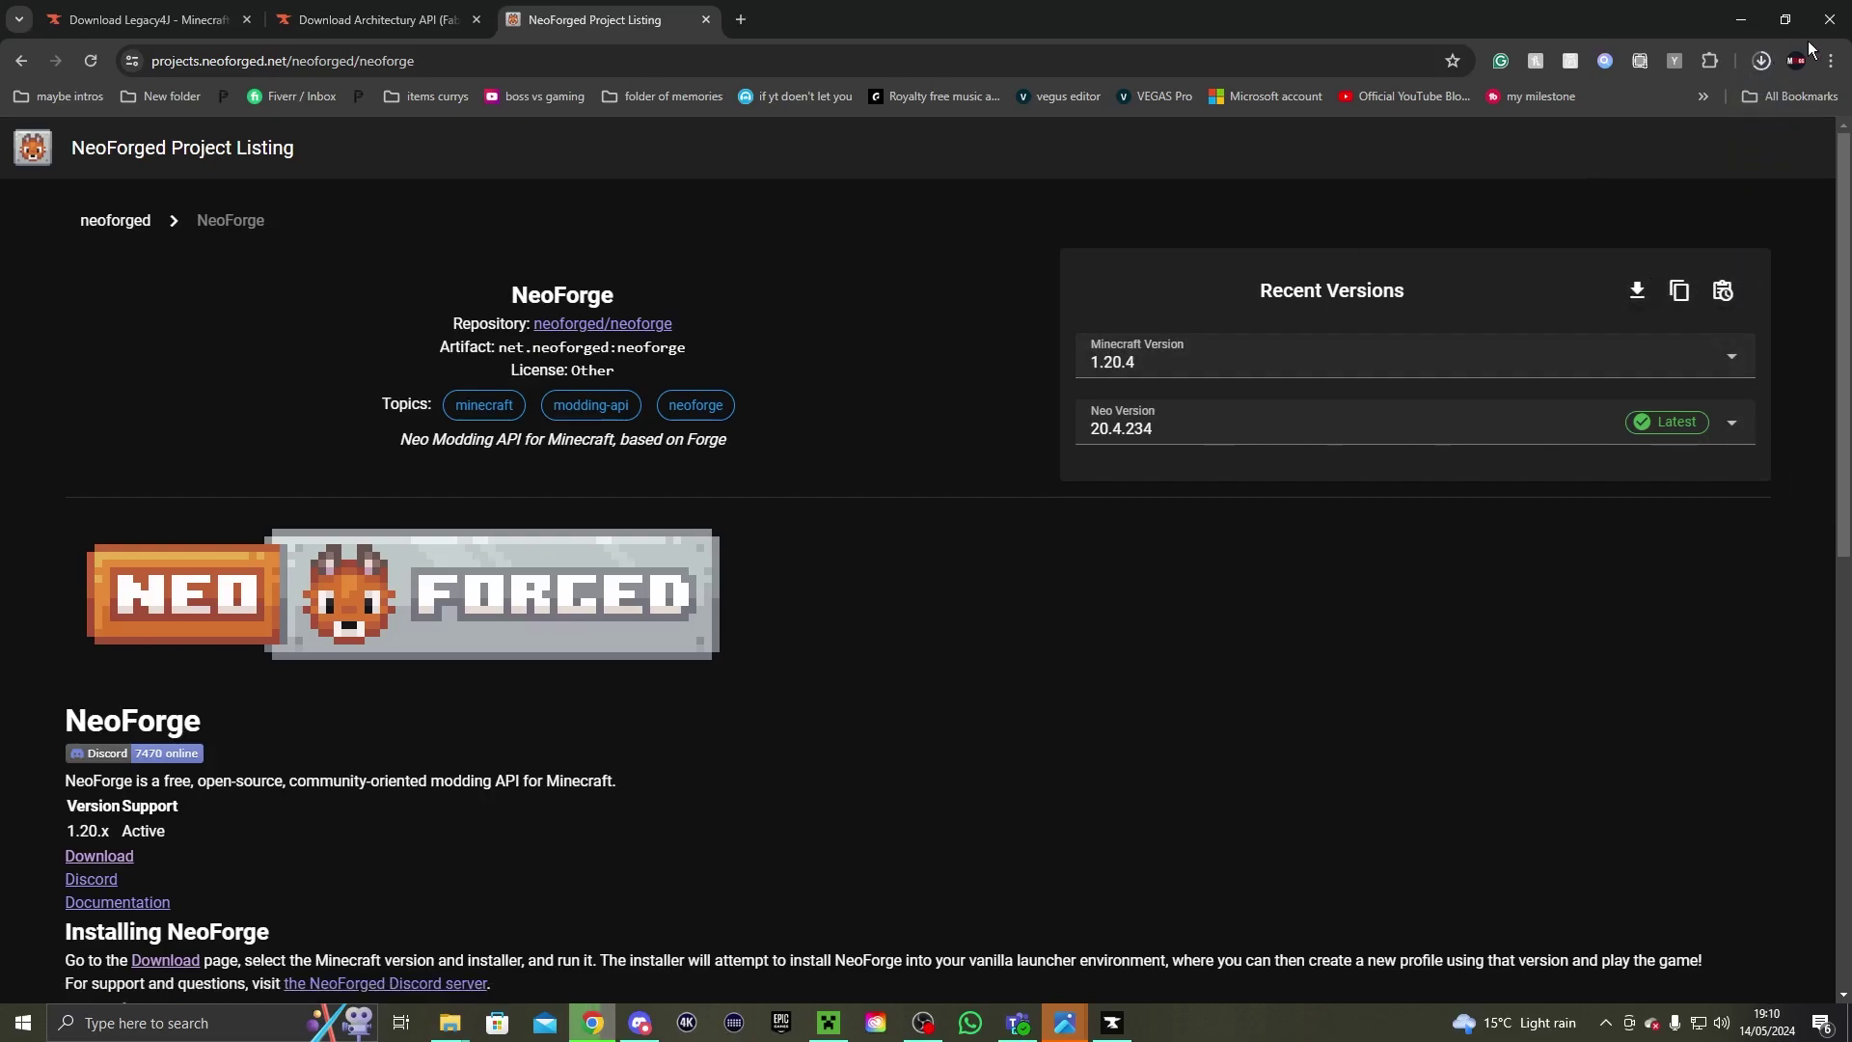
pyautogui.click(1761, 61)
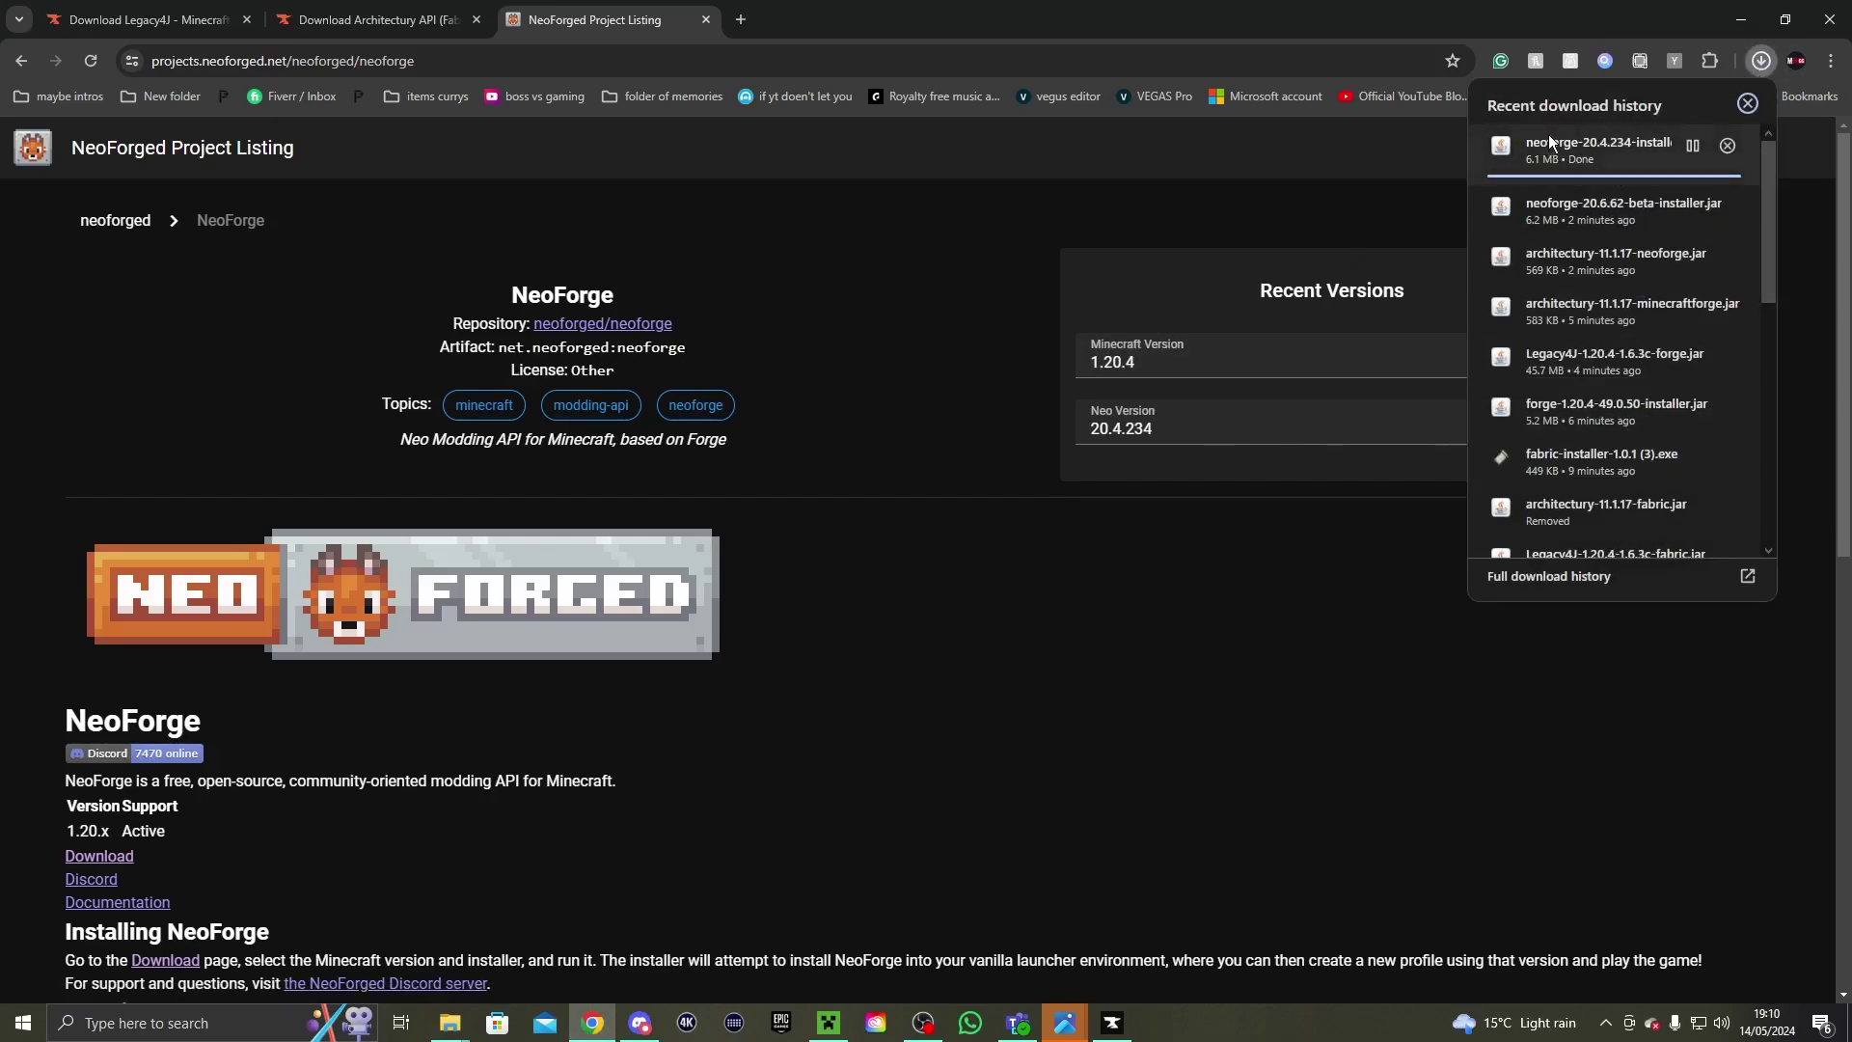
# Run neoforge-20.4.234-installer.jar and install the NeoForge client into .minecraft
pyautogui.click(1585, 171)
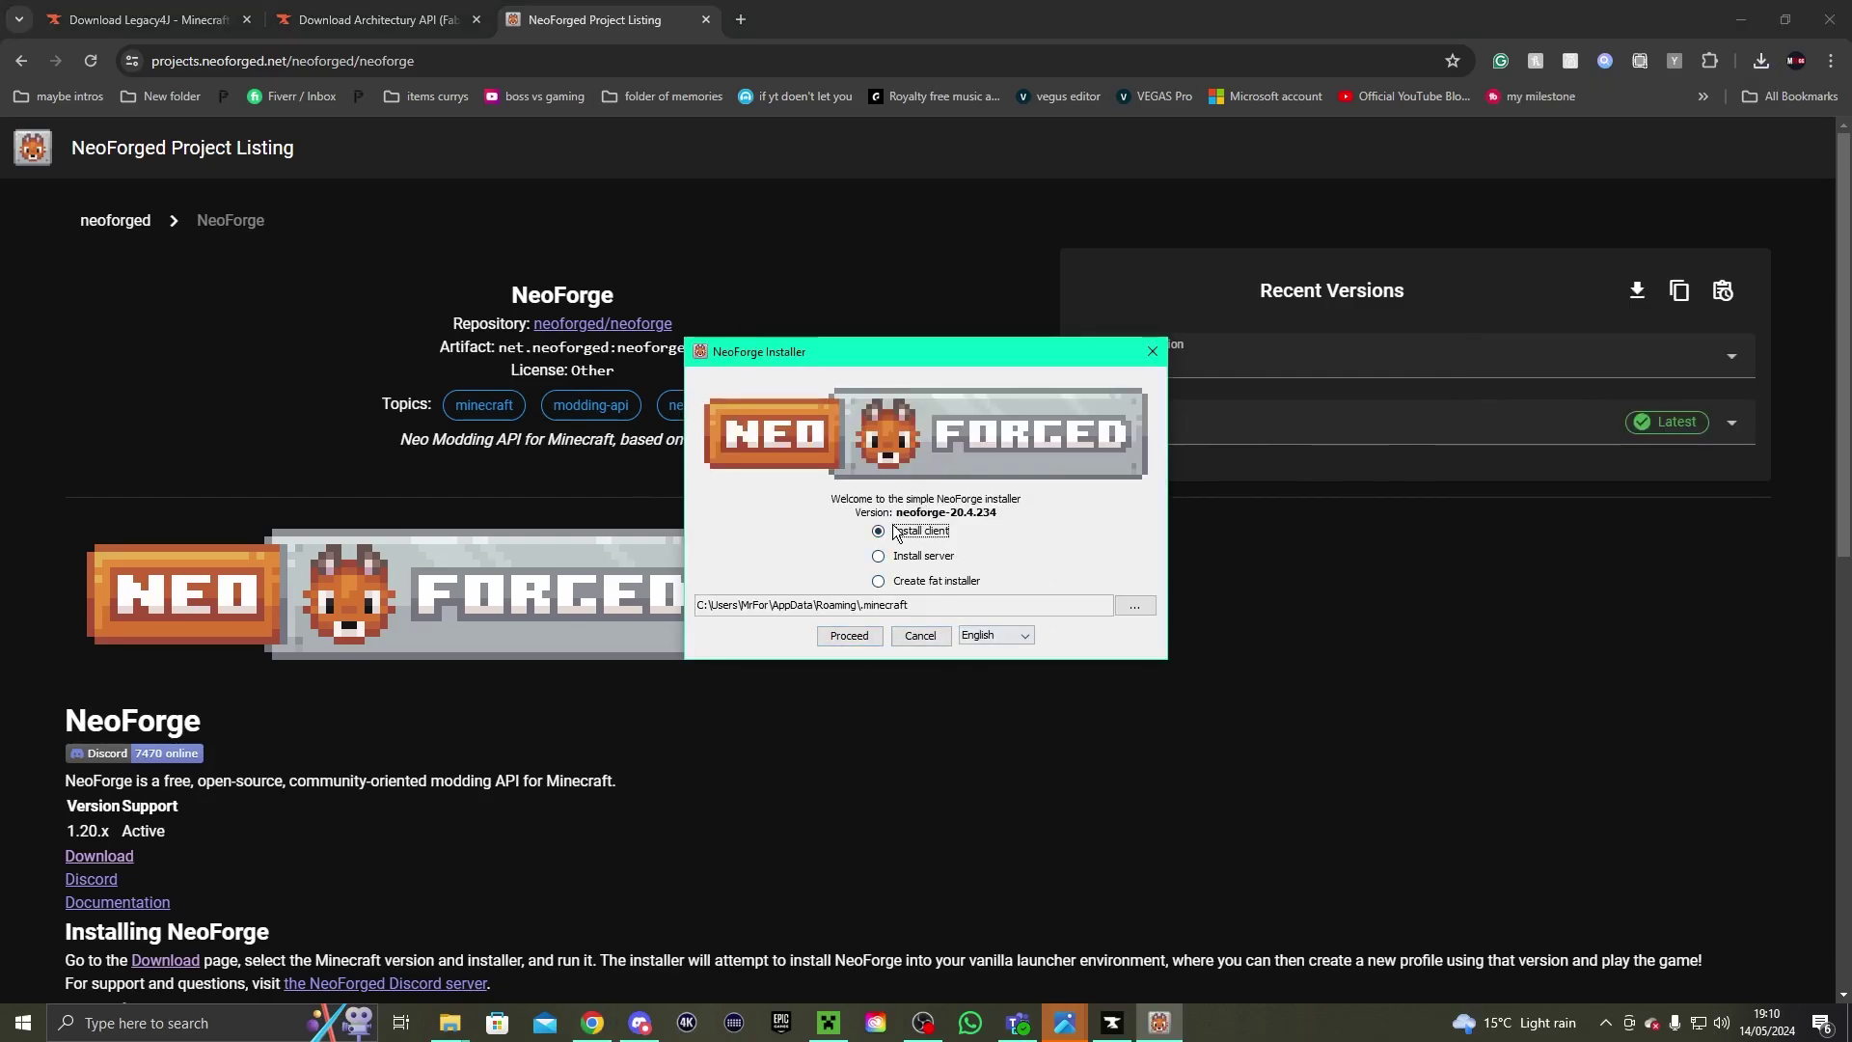
pyautogui.click(860, 637)
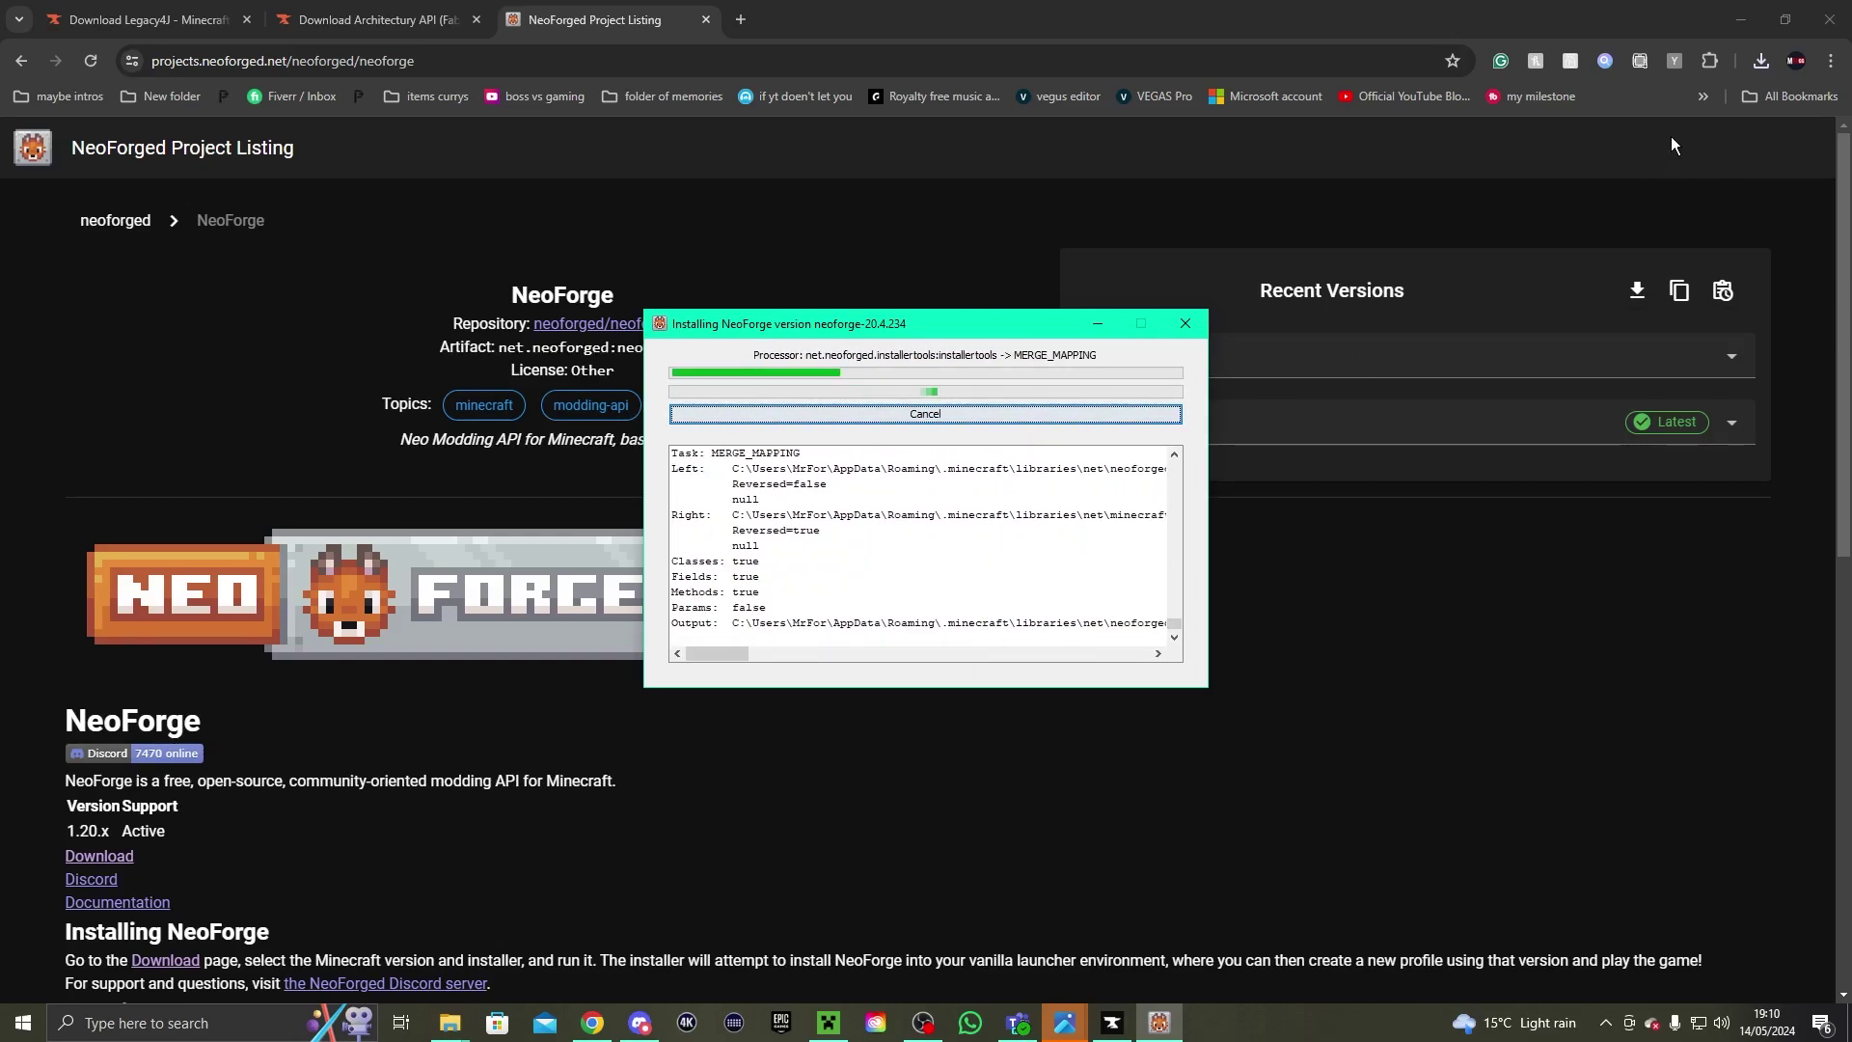
pyautogui.click(1752, 60)
pyautogui.moveTo(1687, 189)
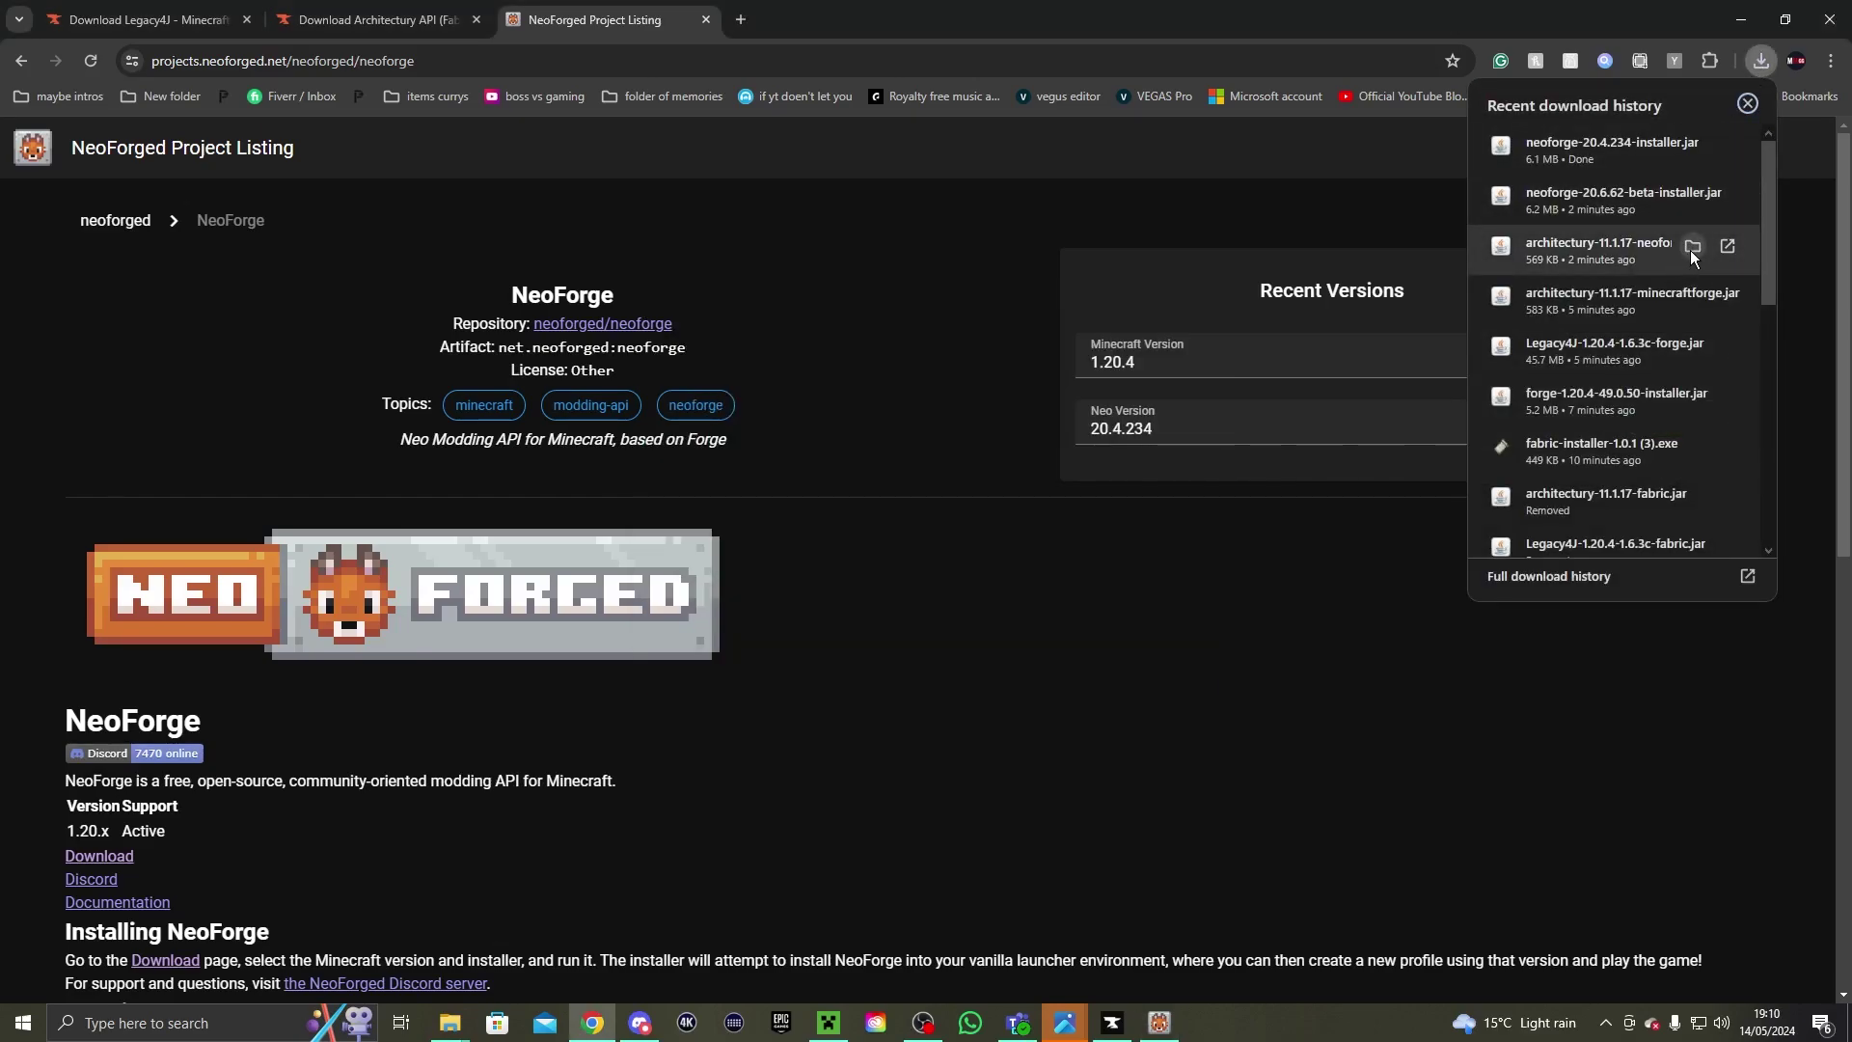
# Select the architectury-11.1.17-neoforge and Legacy4J-1.20.4-1.6.3c jars in Downloads and cut them
pyautogui.click(1691, 248)
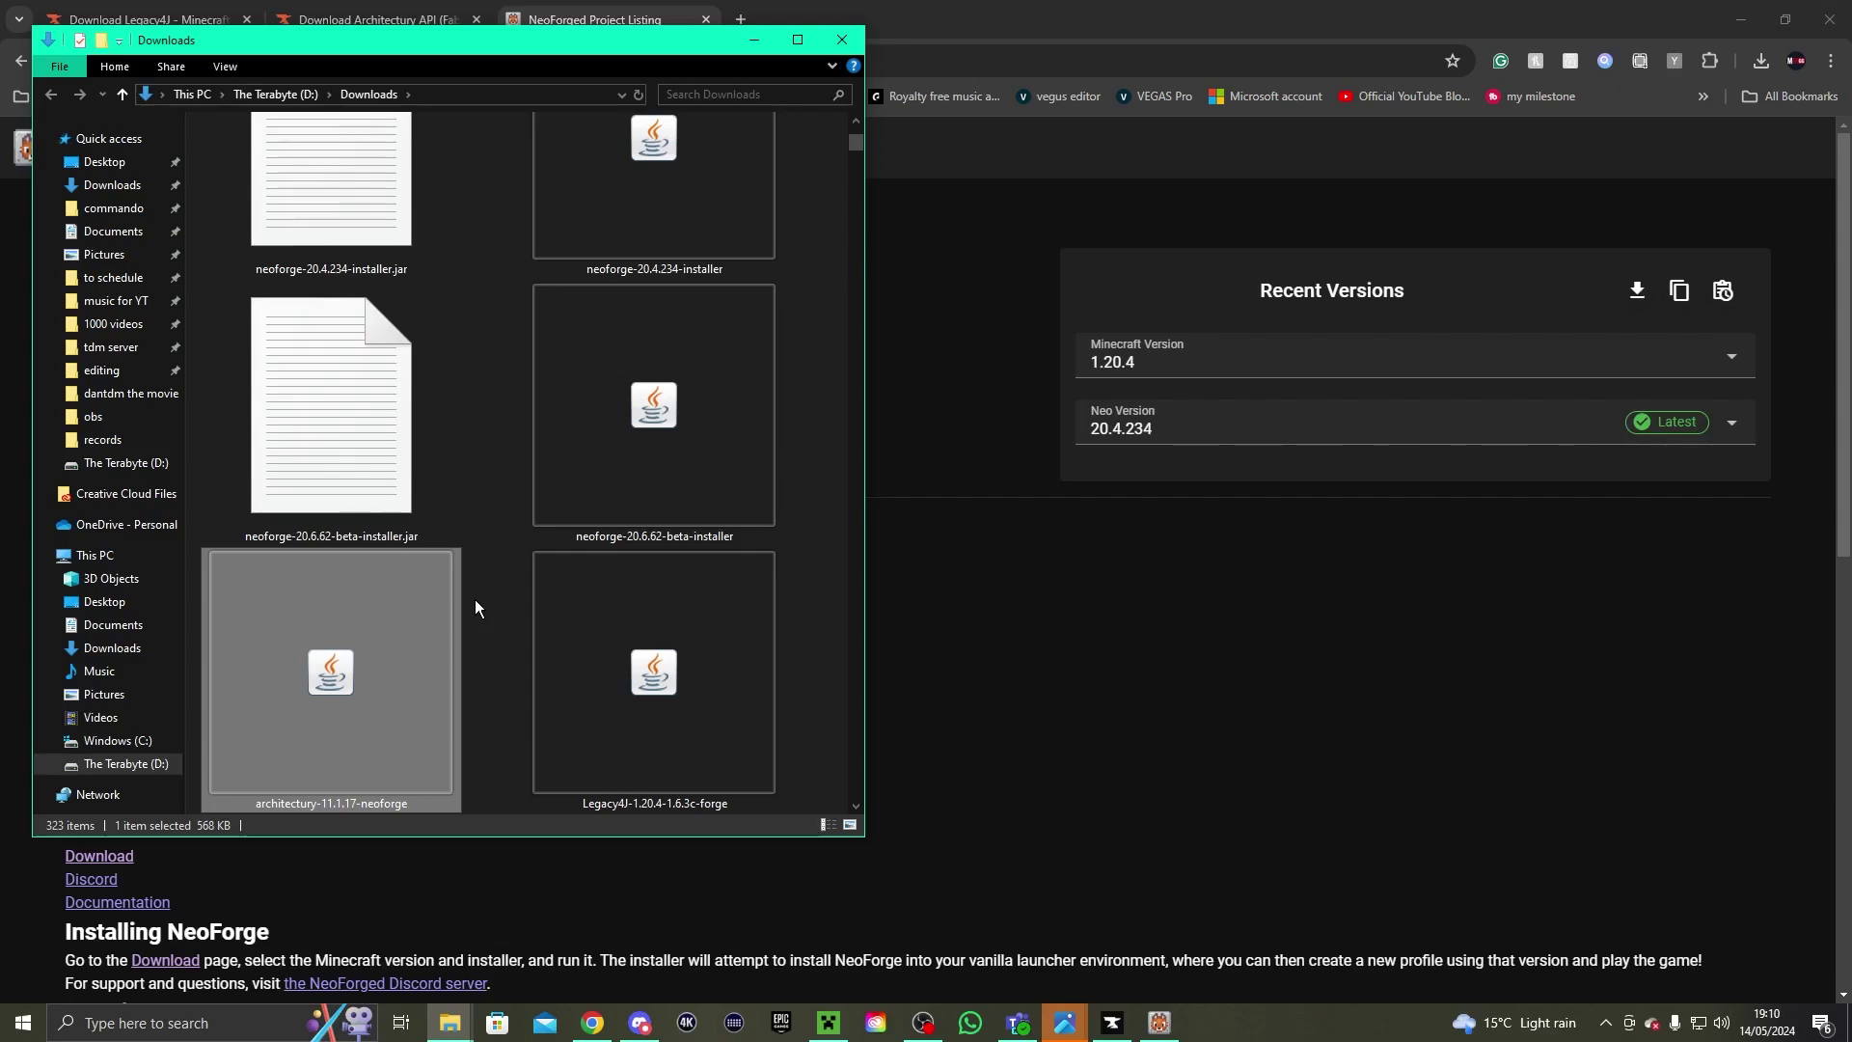
pyautogui.click(747, 704)
pyautogui.moveTo(481, 716); pyautogui.dragTo(397, 708)
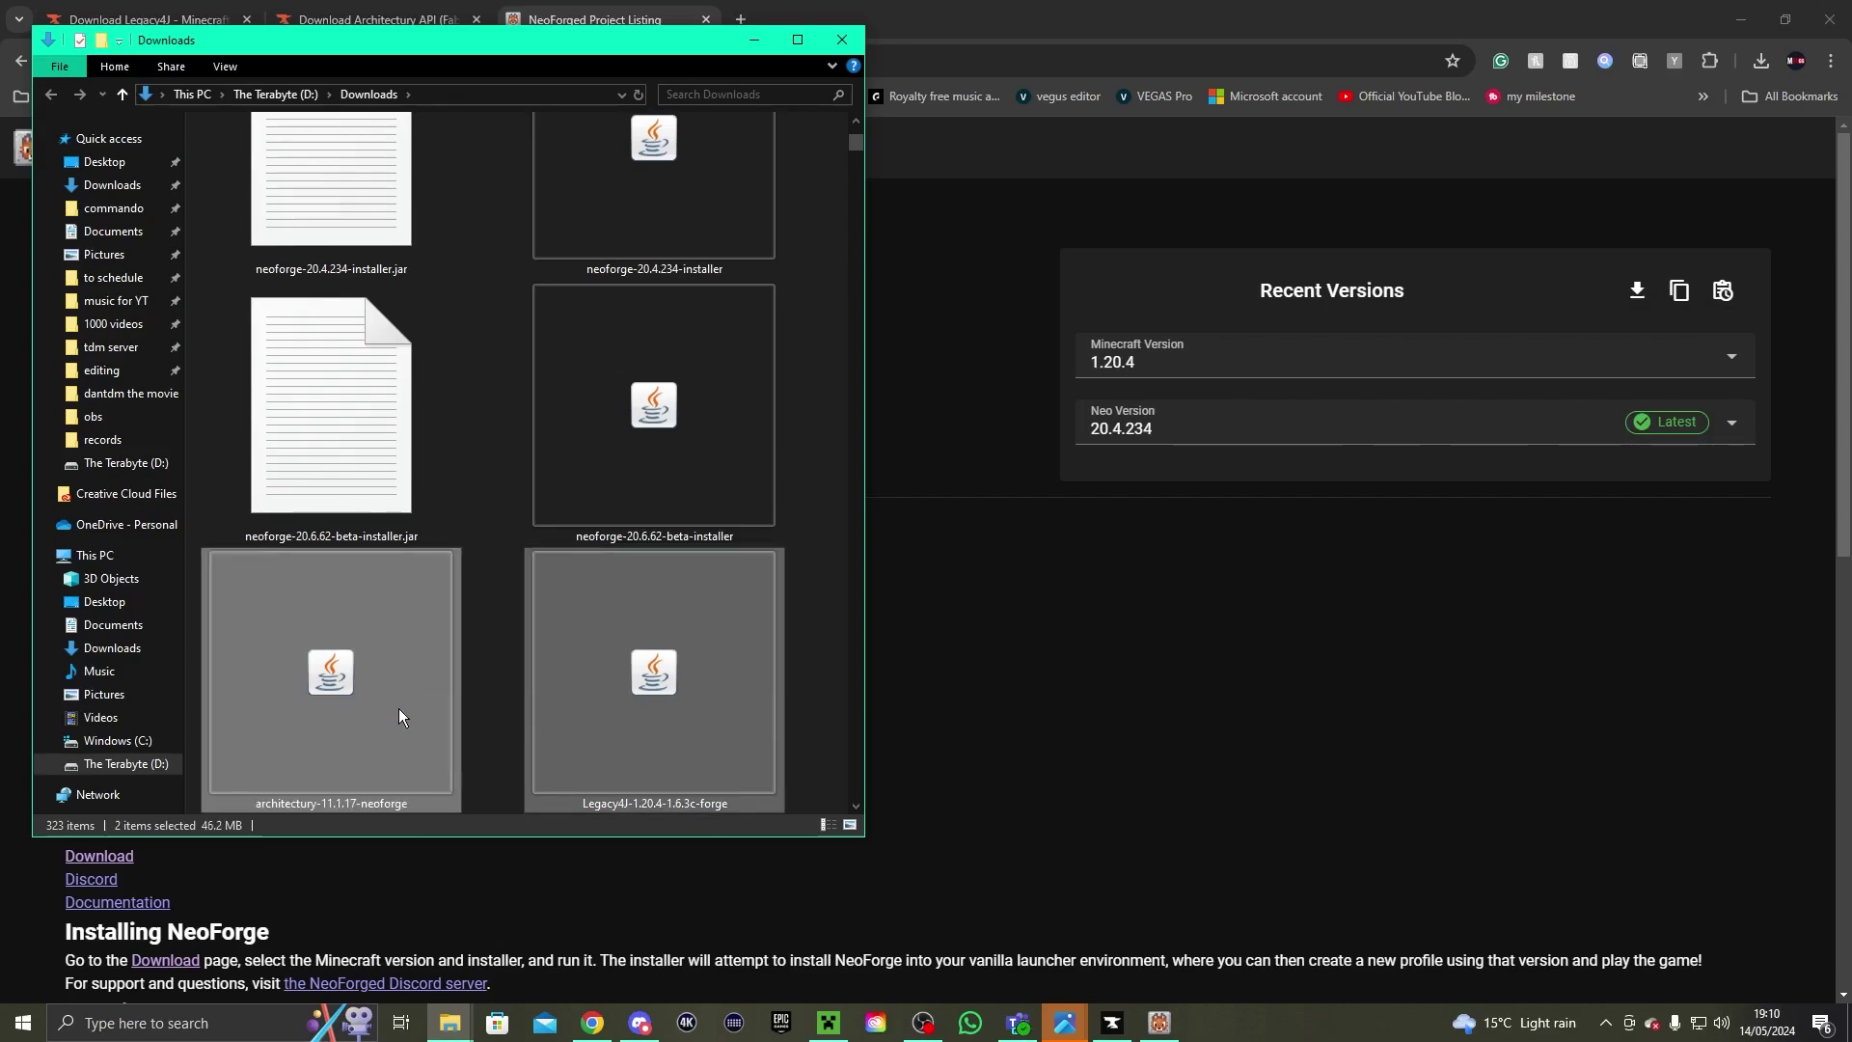
pyautogui.click(1059, 670)
# Paste both jars into the .minecraft mods folder reached via %appdata%
pyautogui.click(154, 1023)
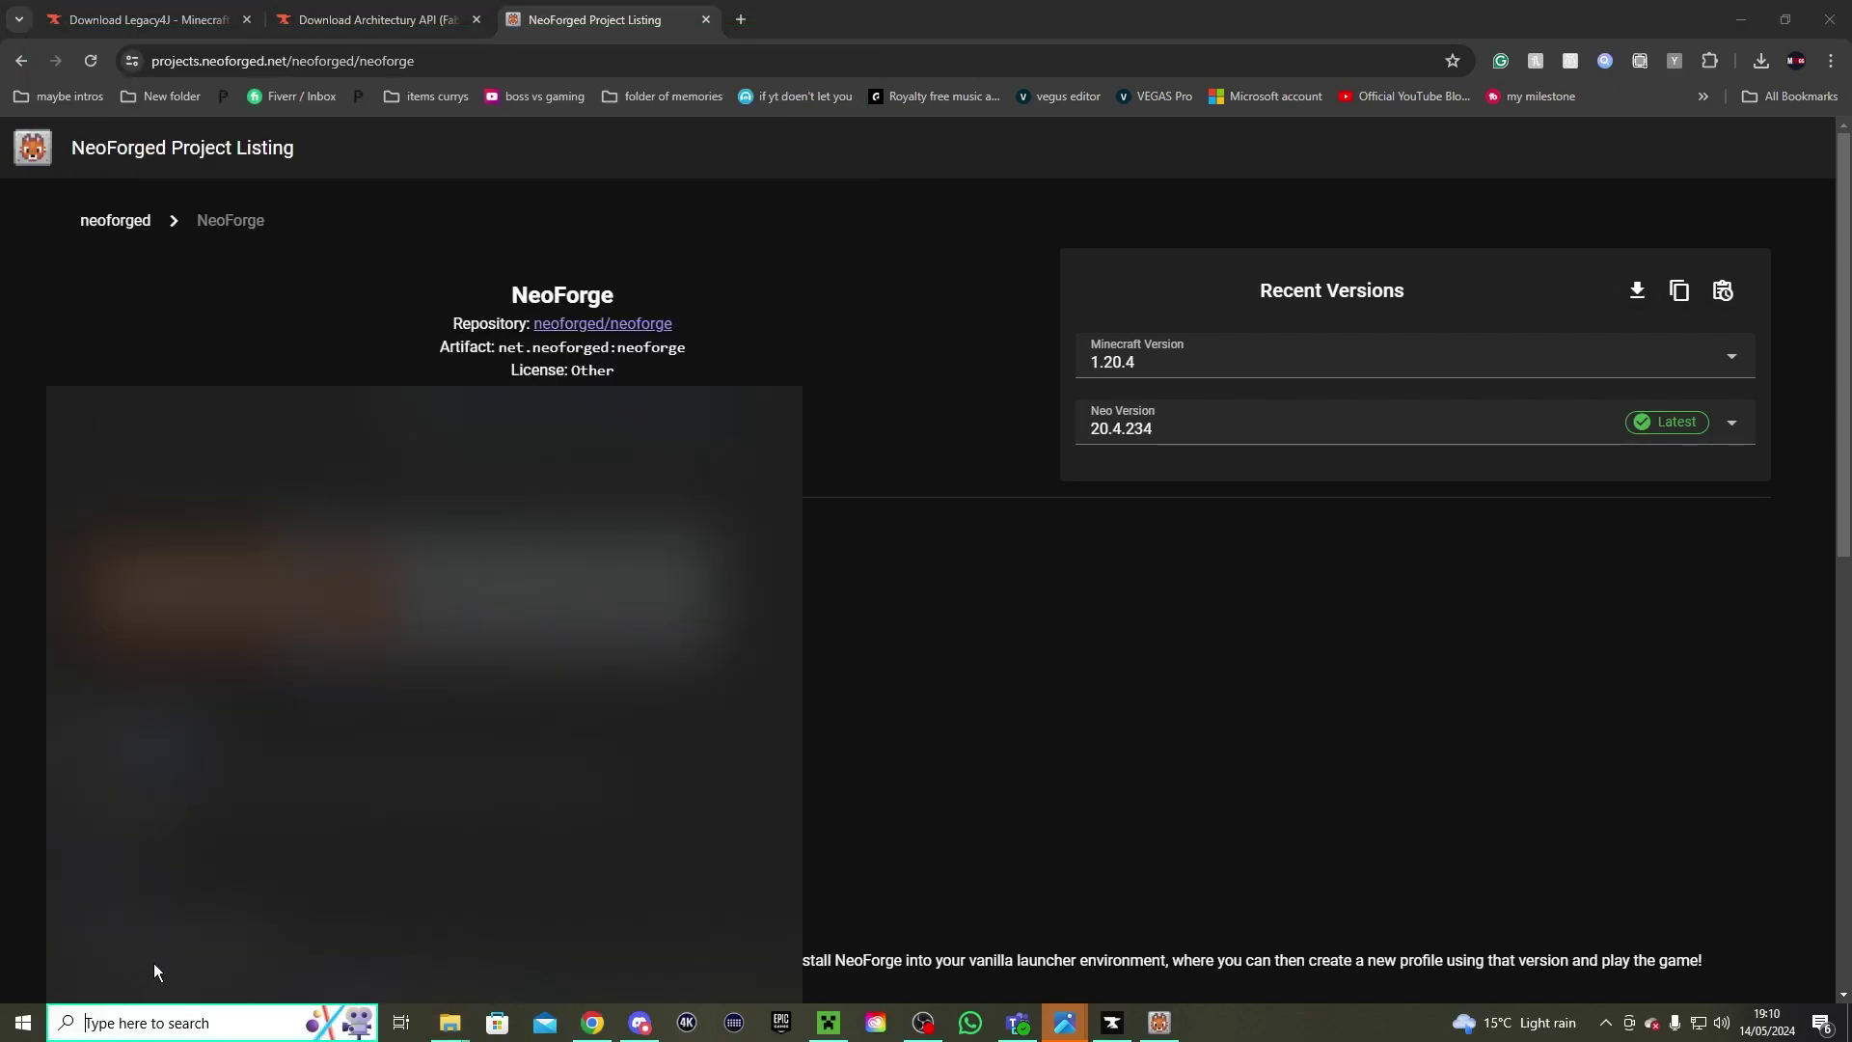
pyautogui.write('%appdta')
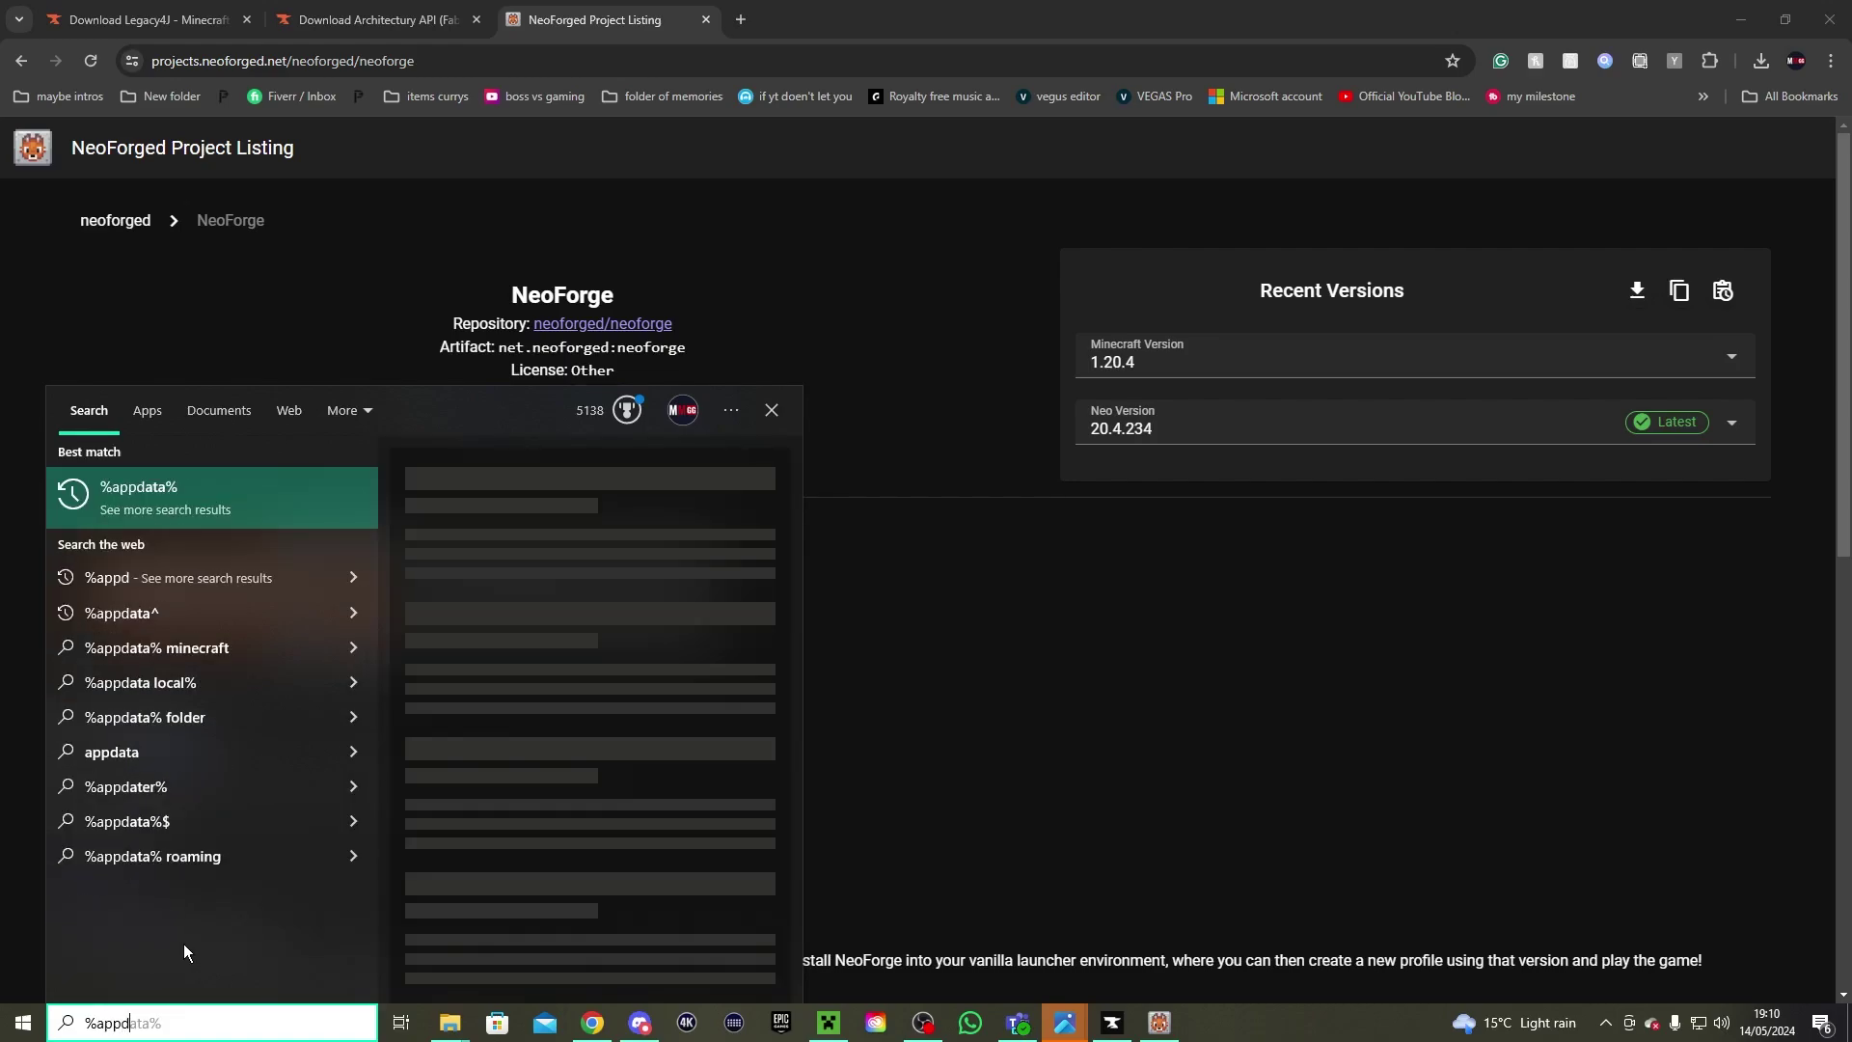
pyautogui.press('BackSpace')
pyautogui.press('BackSpace')
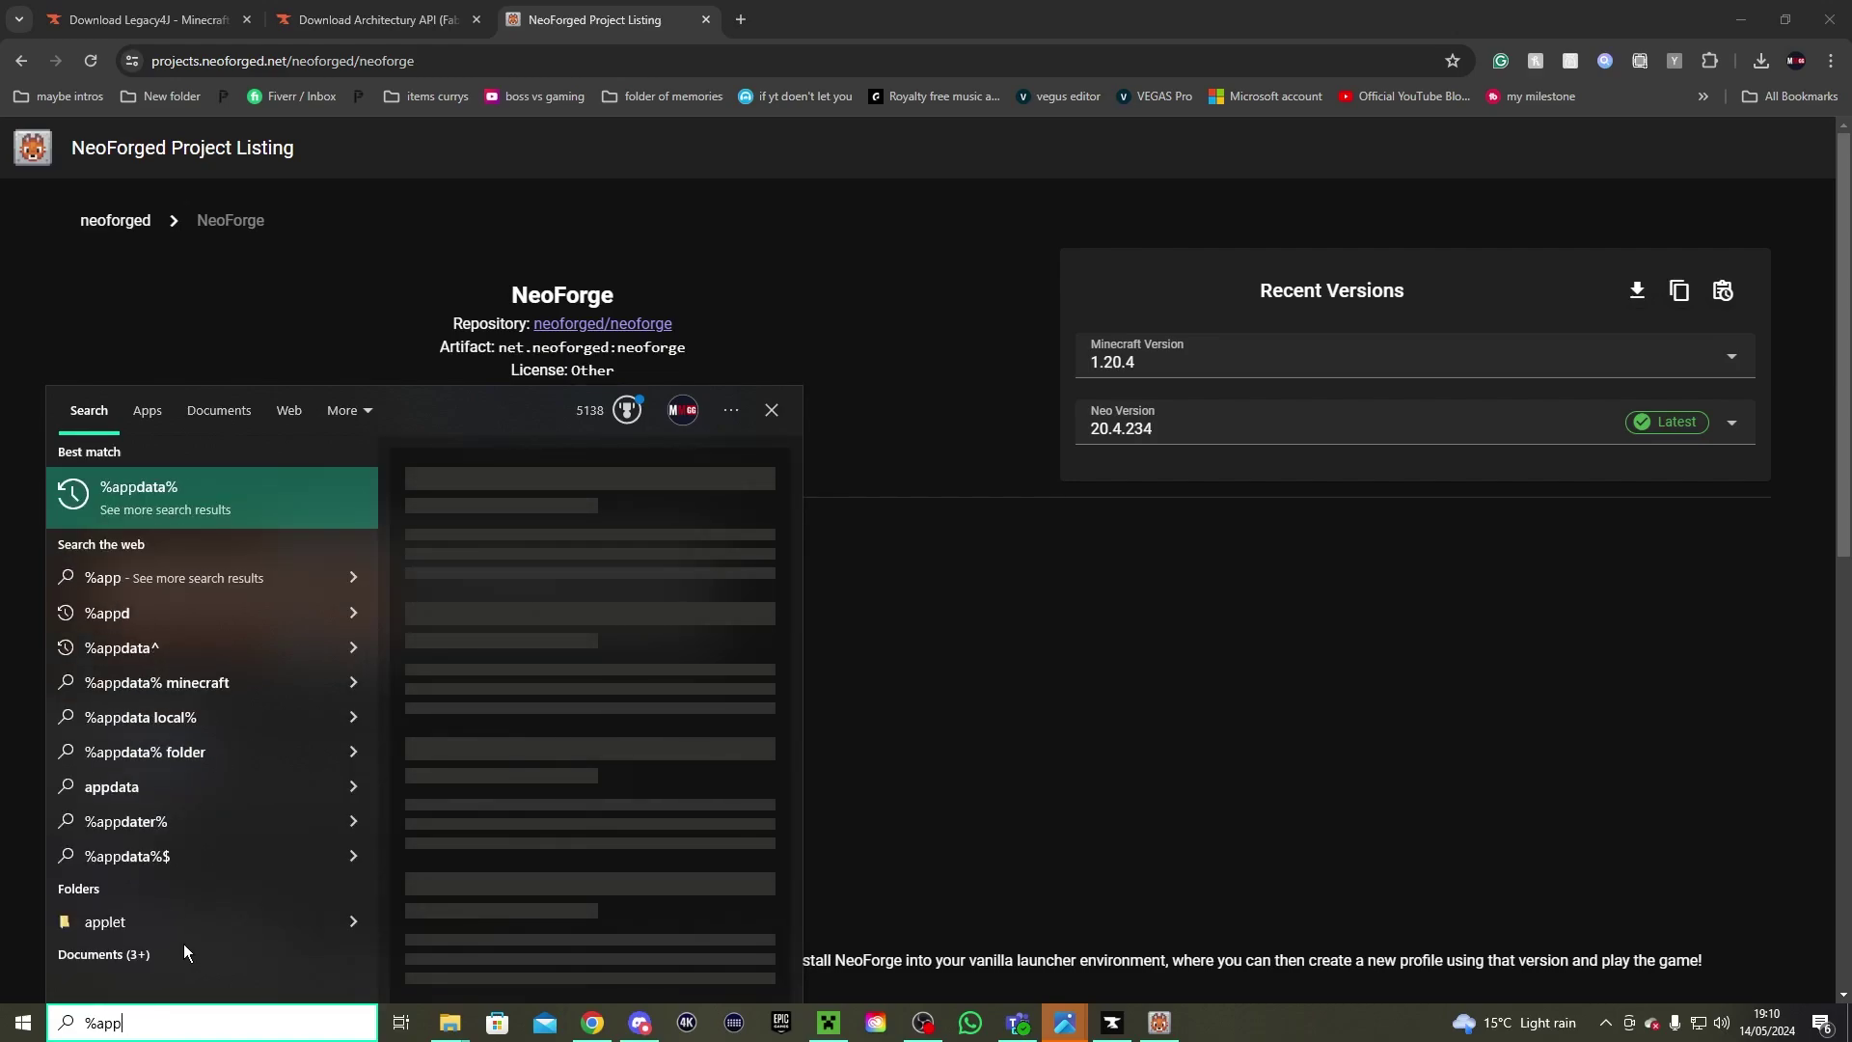
pyautogui.write('art')
pyautogui.press('BackSpace')
pyautogui.press('BackSpace')
pyautogui.write('ta')
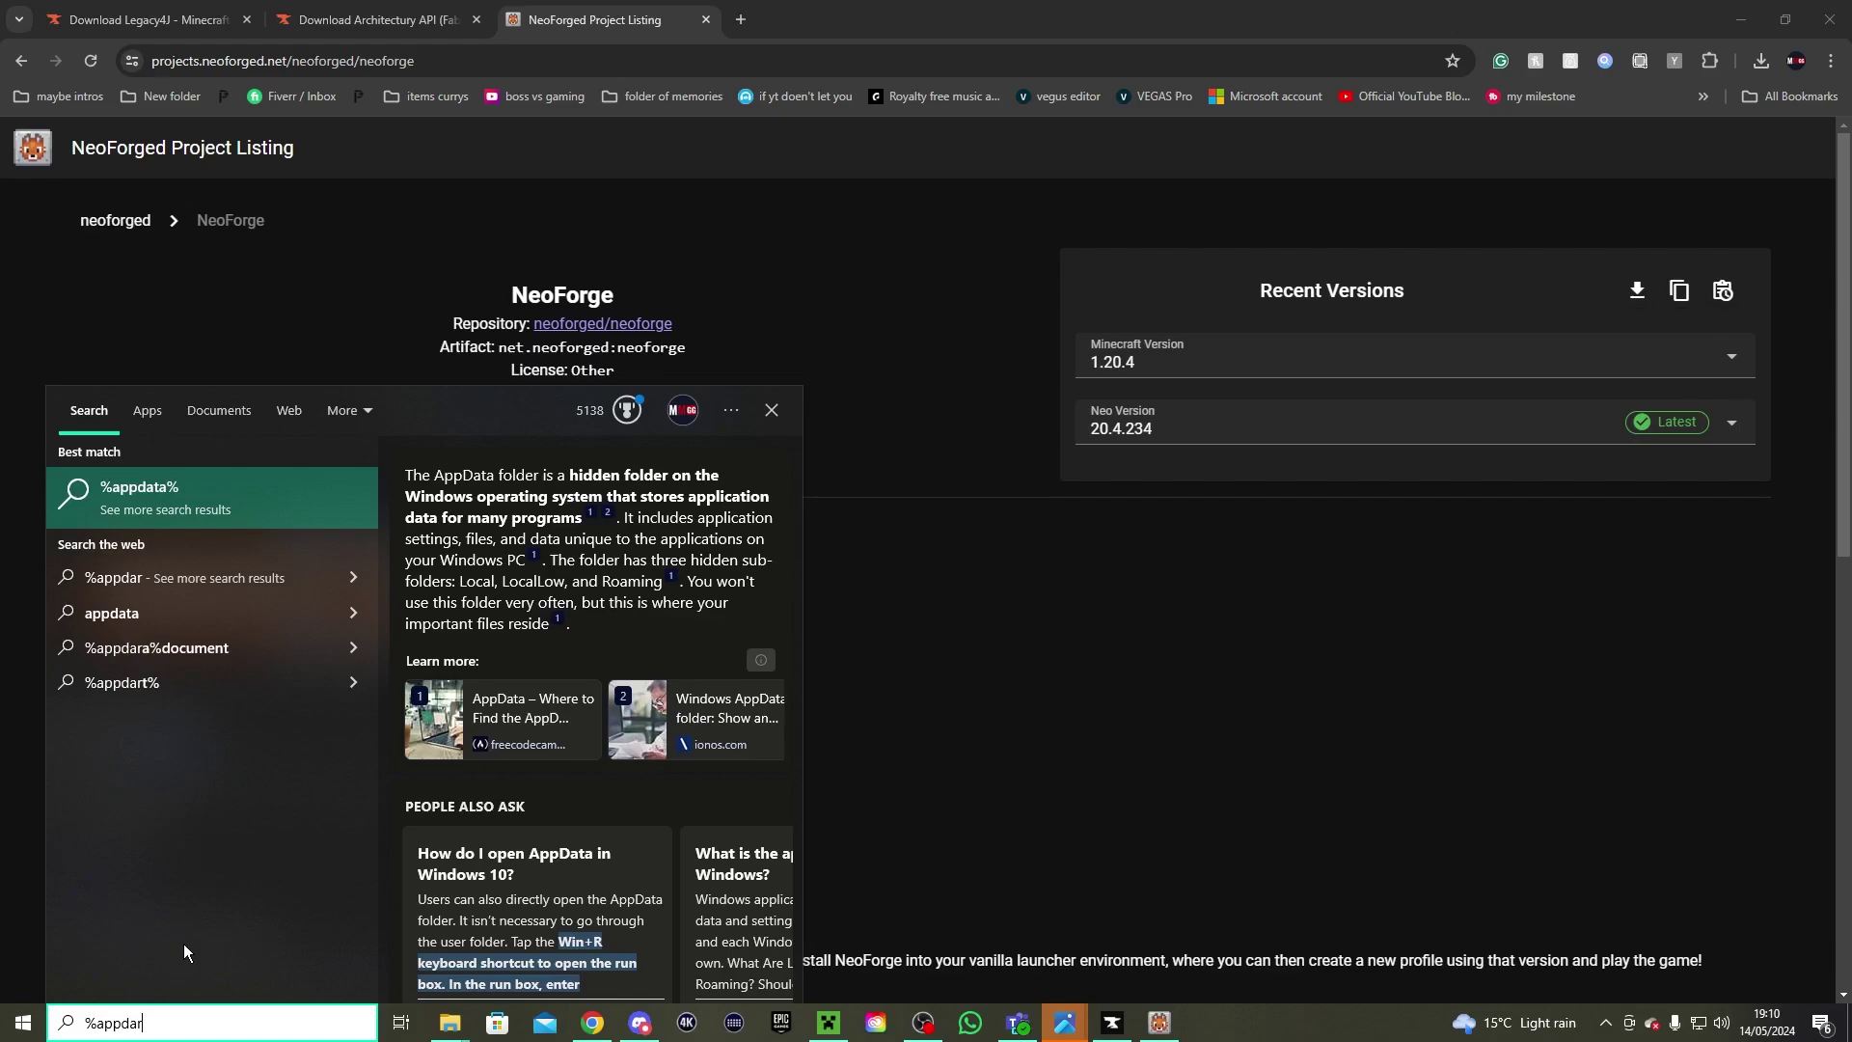
pyautogui.write('%')
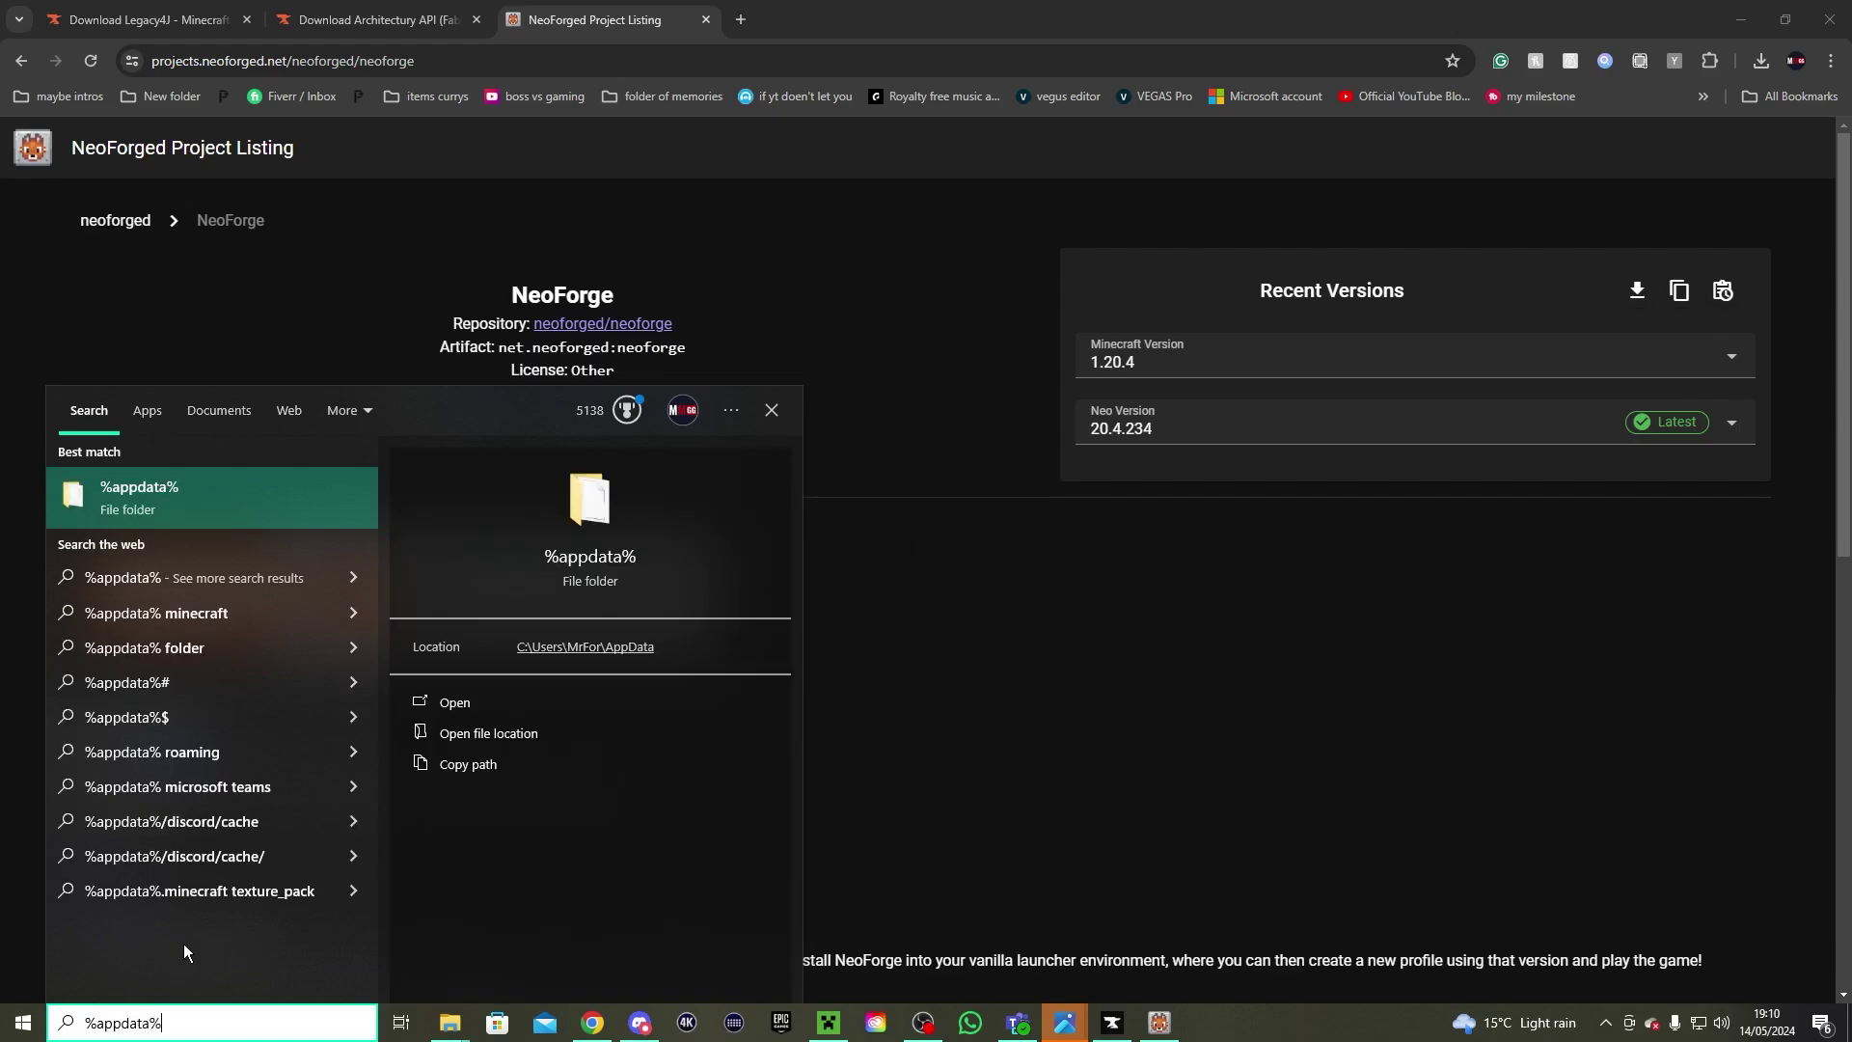
pyautogui.press('Return')
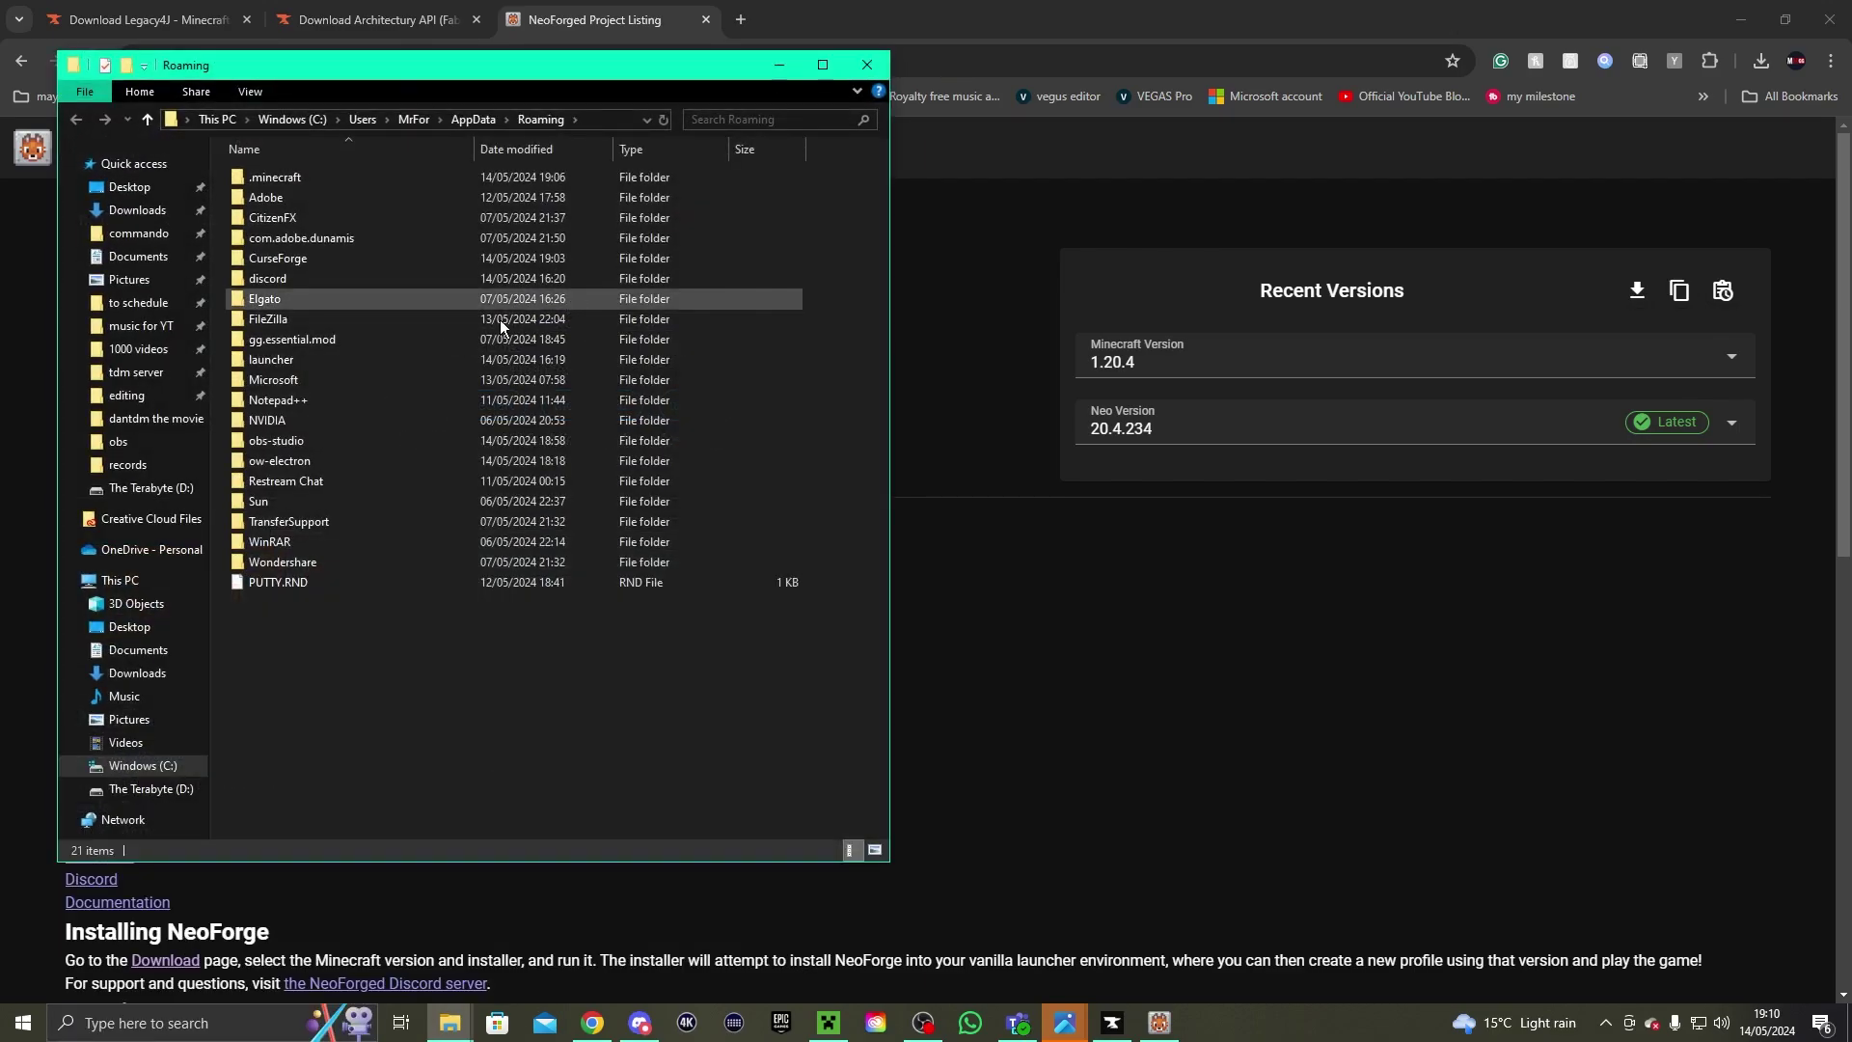
pyautogui.doubleClick(293, 174)
pyautogui.doubleClick(327, 460)
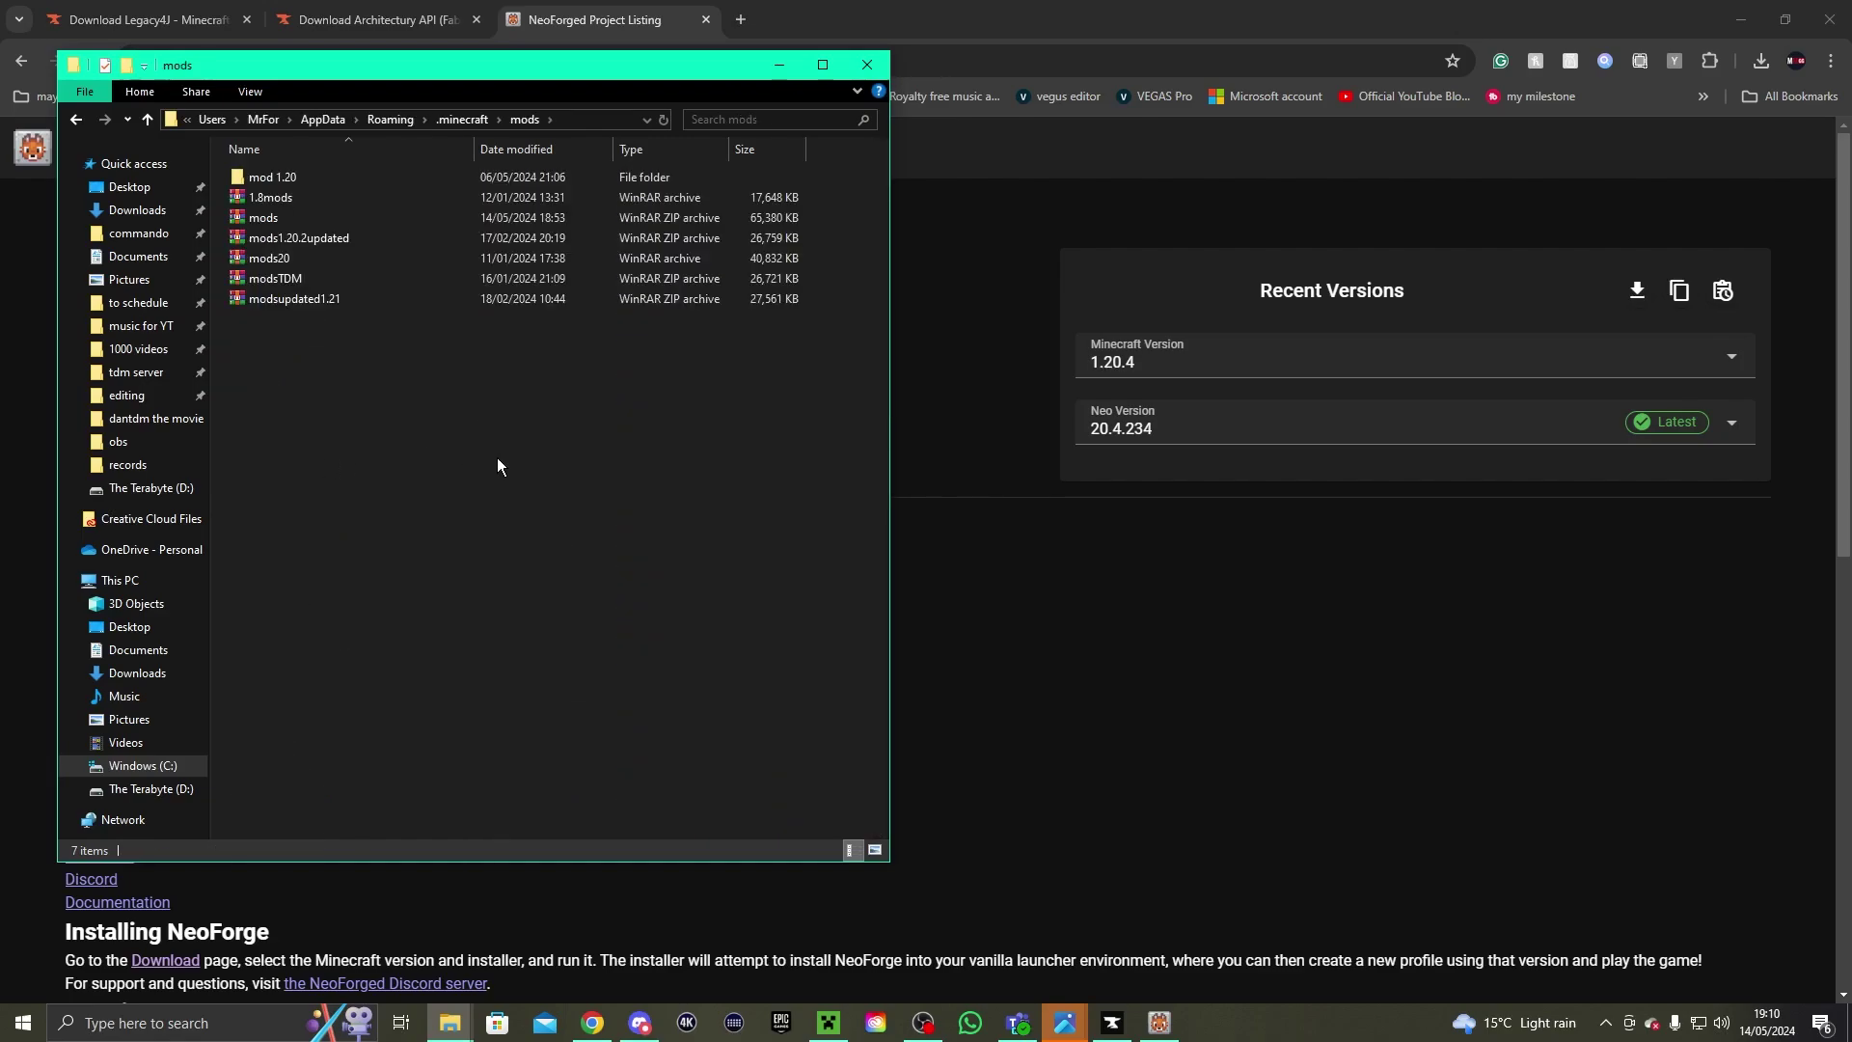
pyautogui.hotkey('ctrl', 'v')
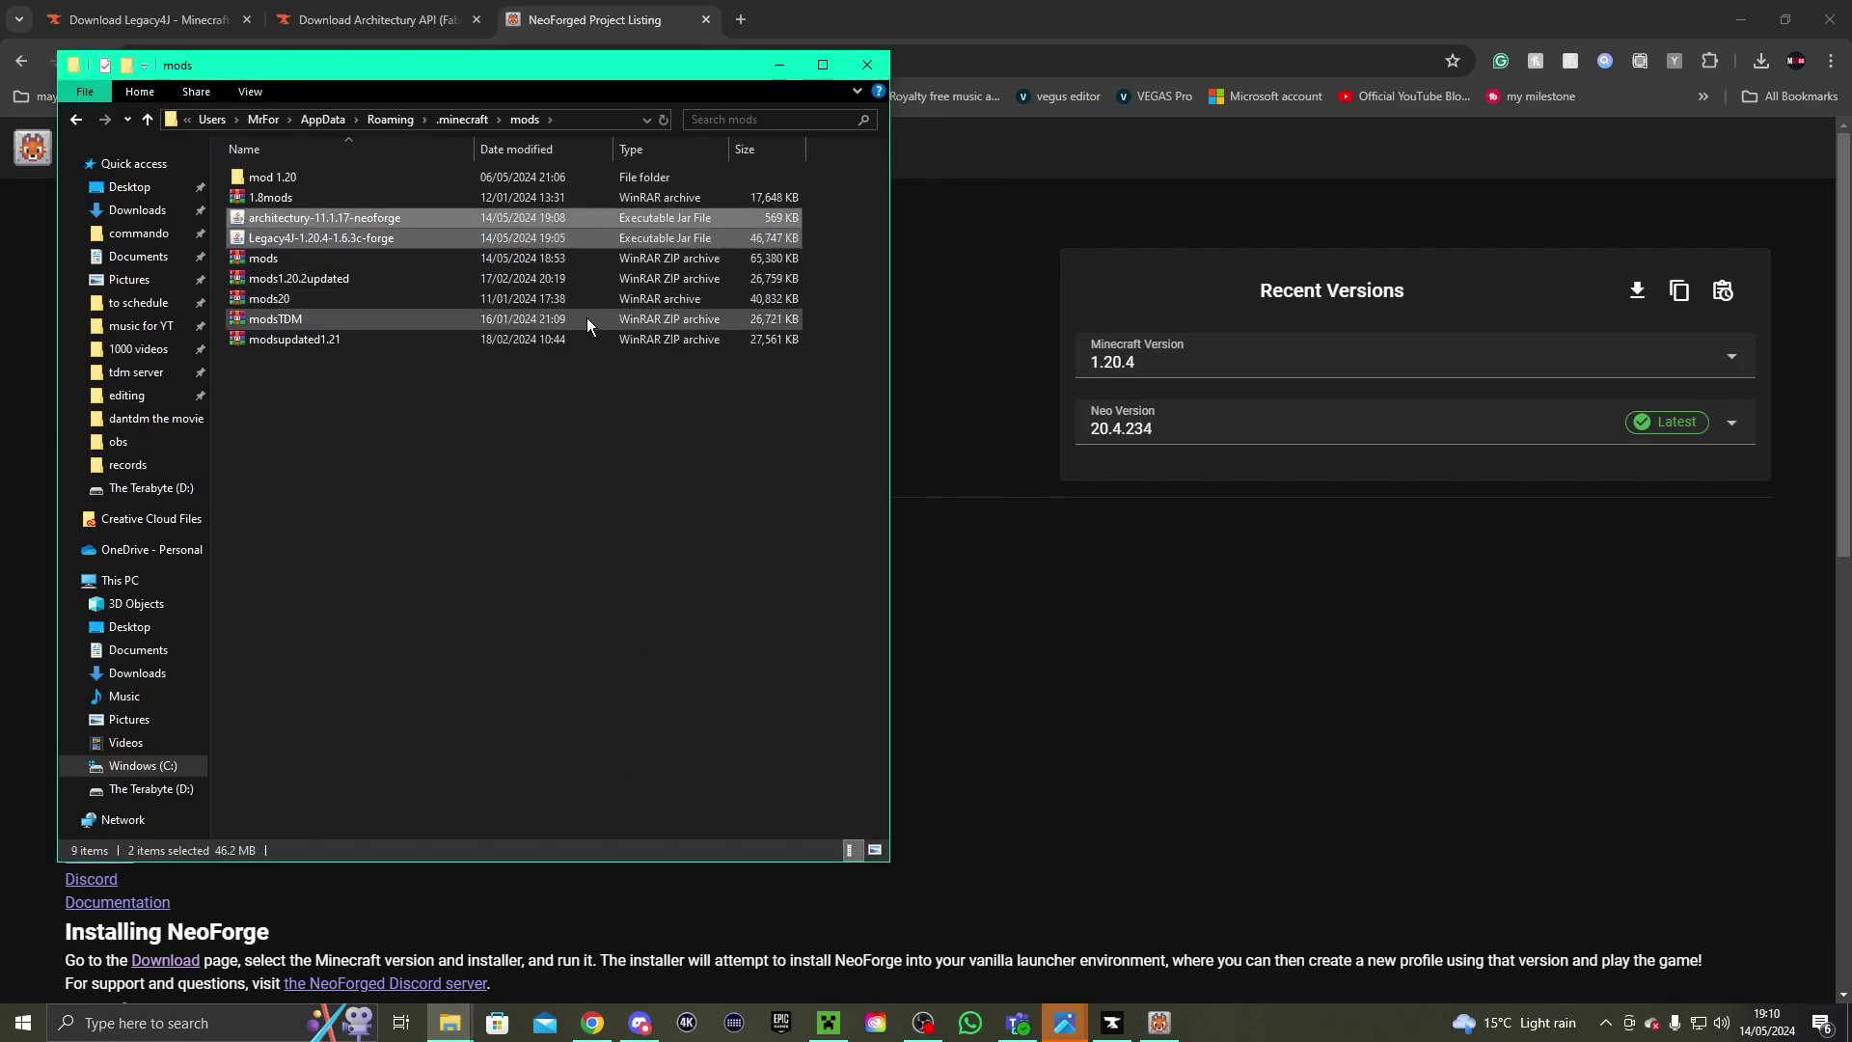
pyautogui.click(1159, 1023)
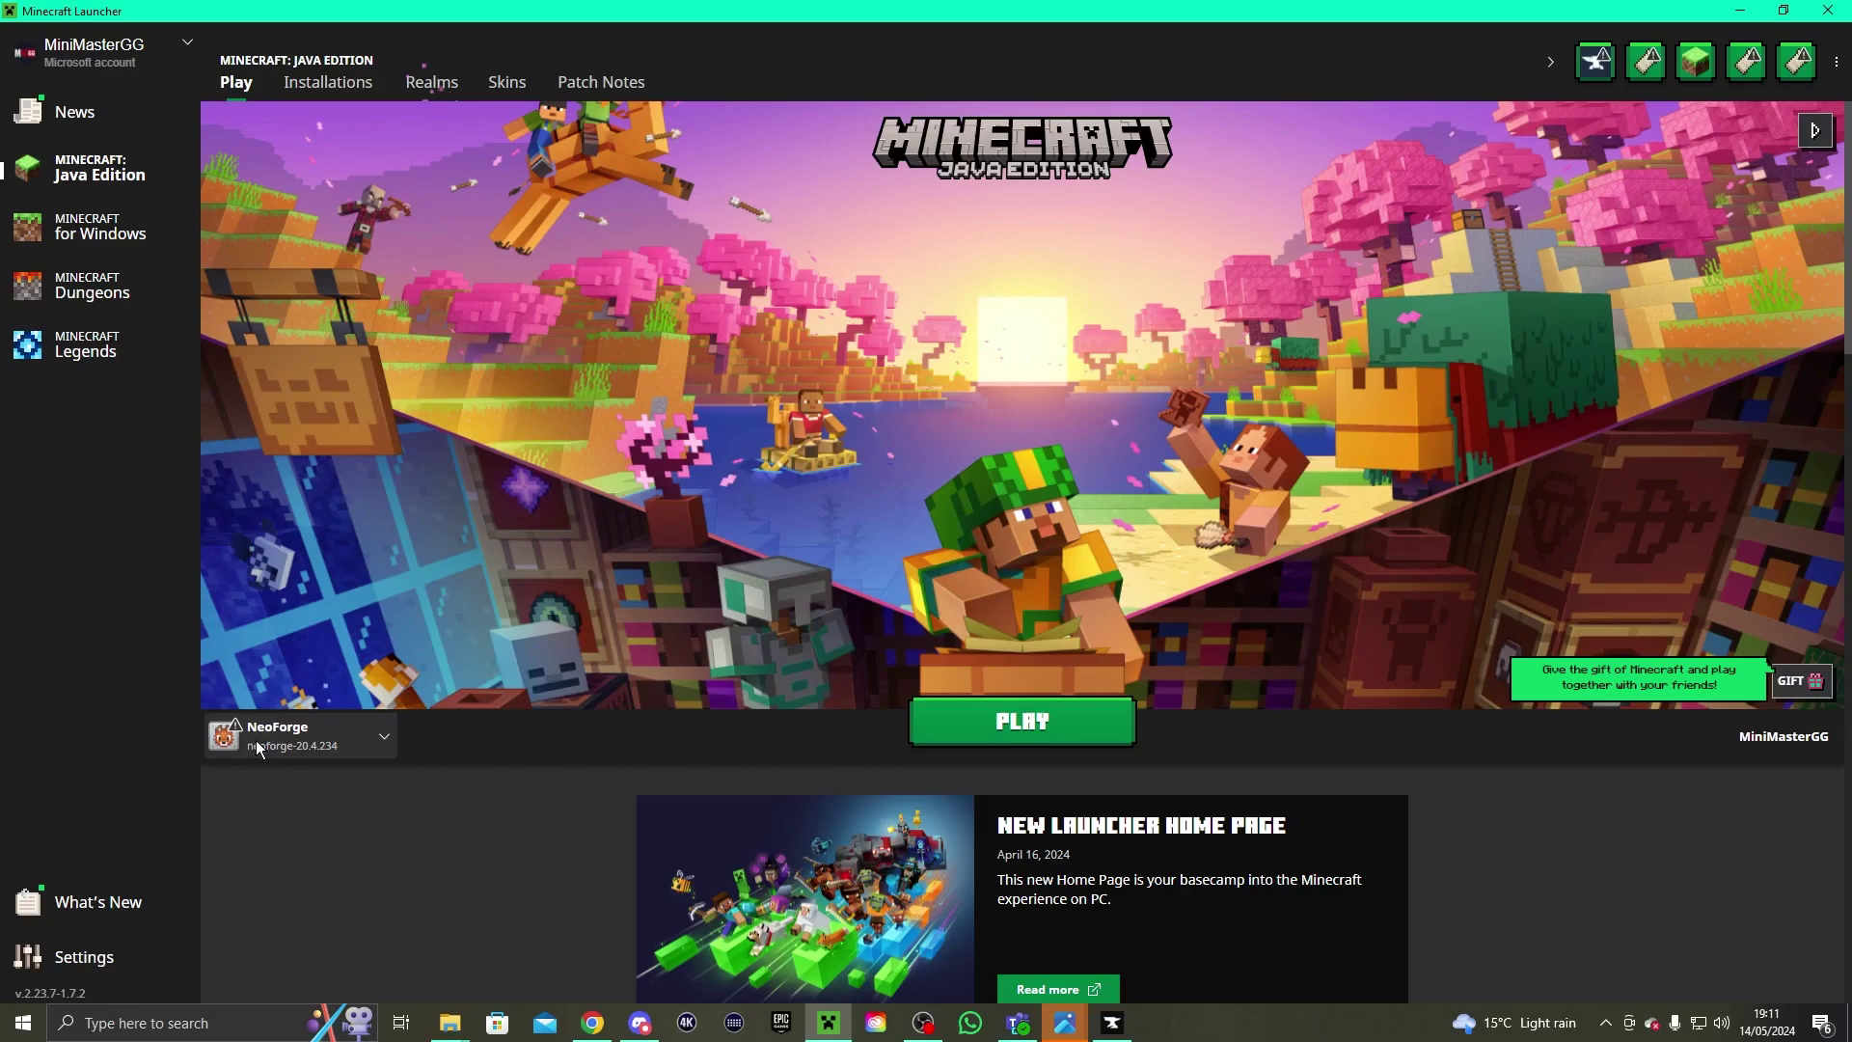
# Play the NeoForge 20.4.234 installation, confirming the modified-installation warning
pyautogui.click(256, 739)
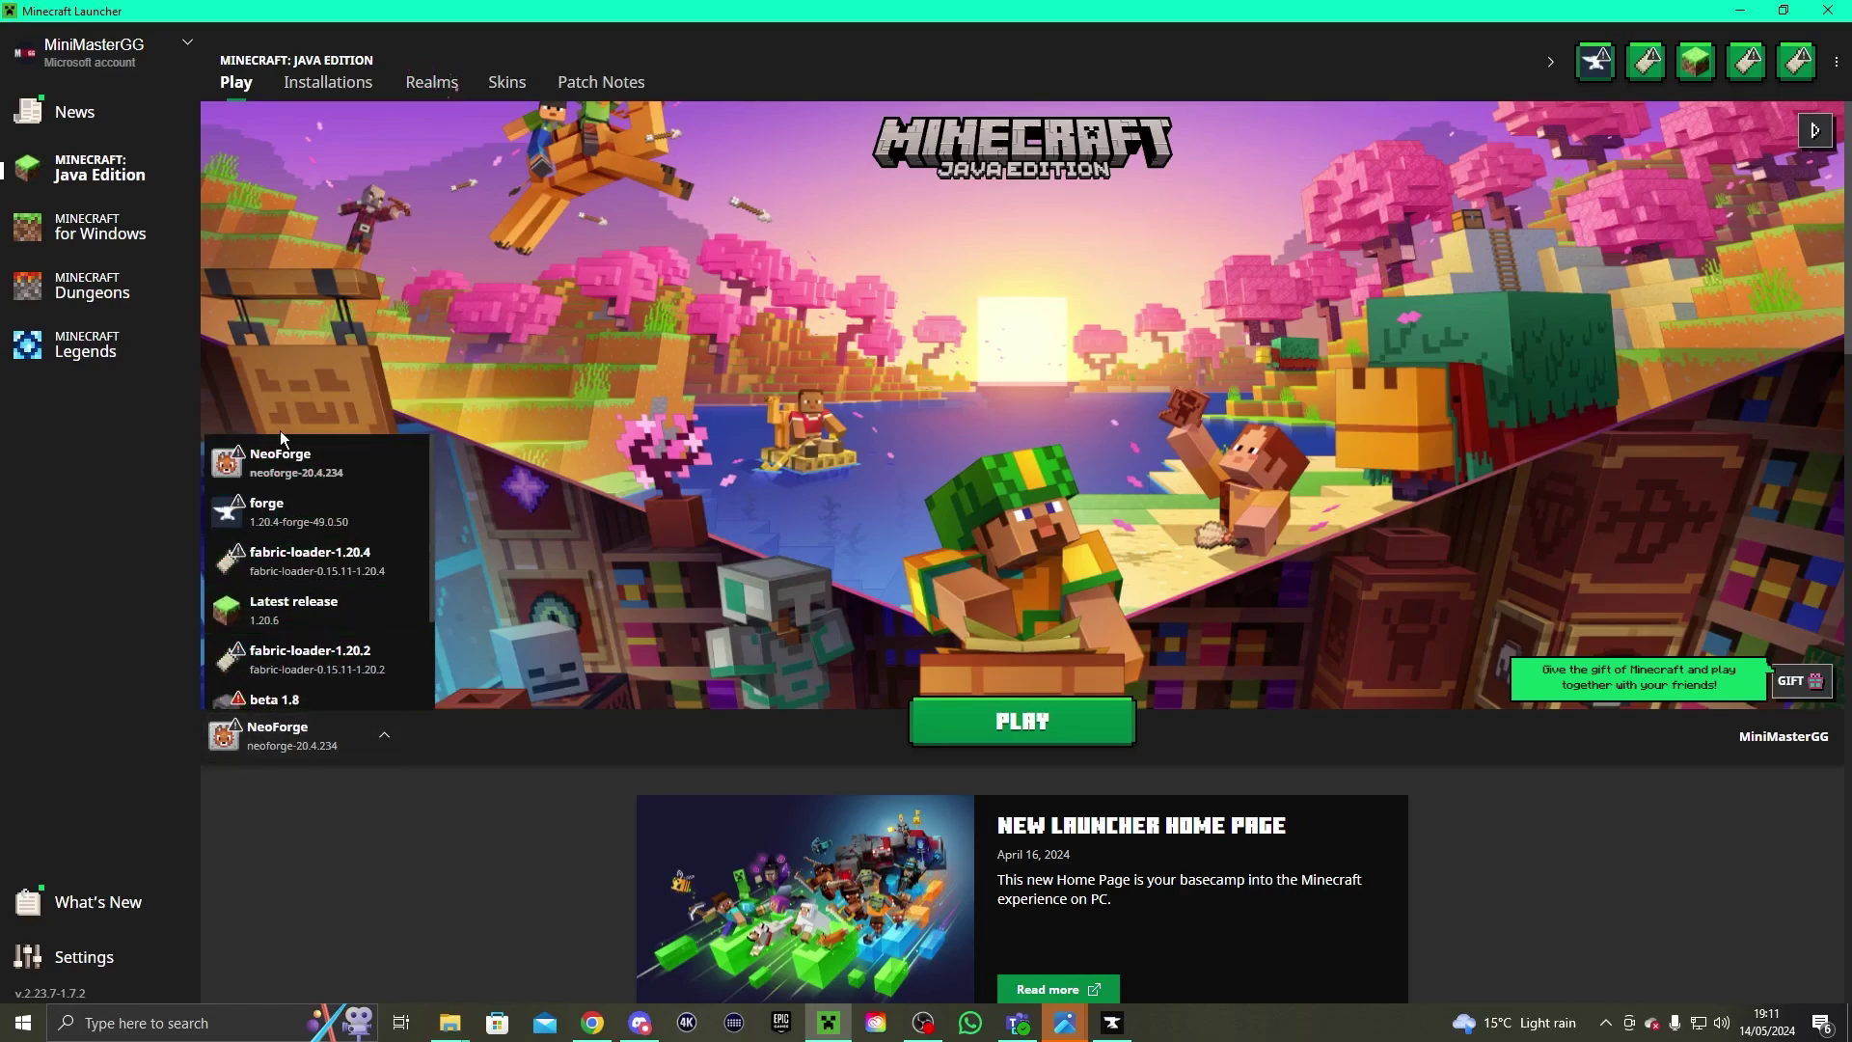
pyautogui.scroll(-3, 316, 665)
pyautogui.click(419, 713)
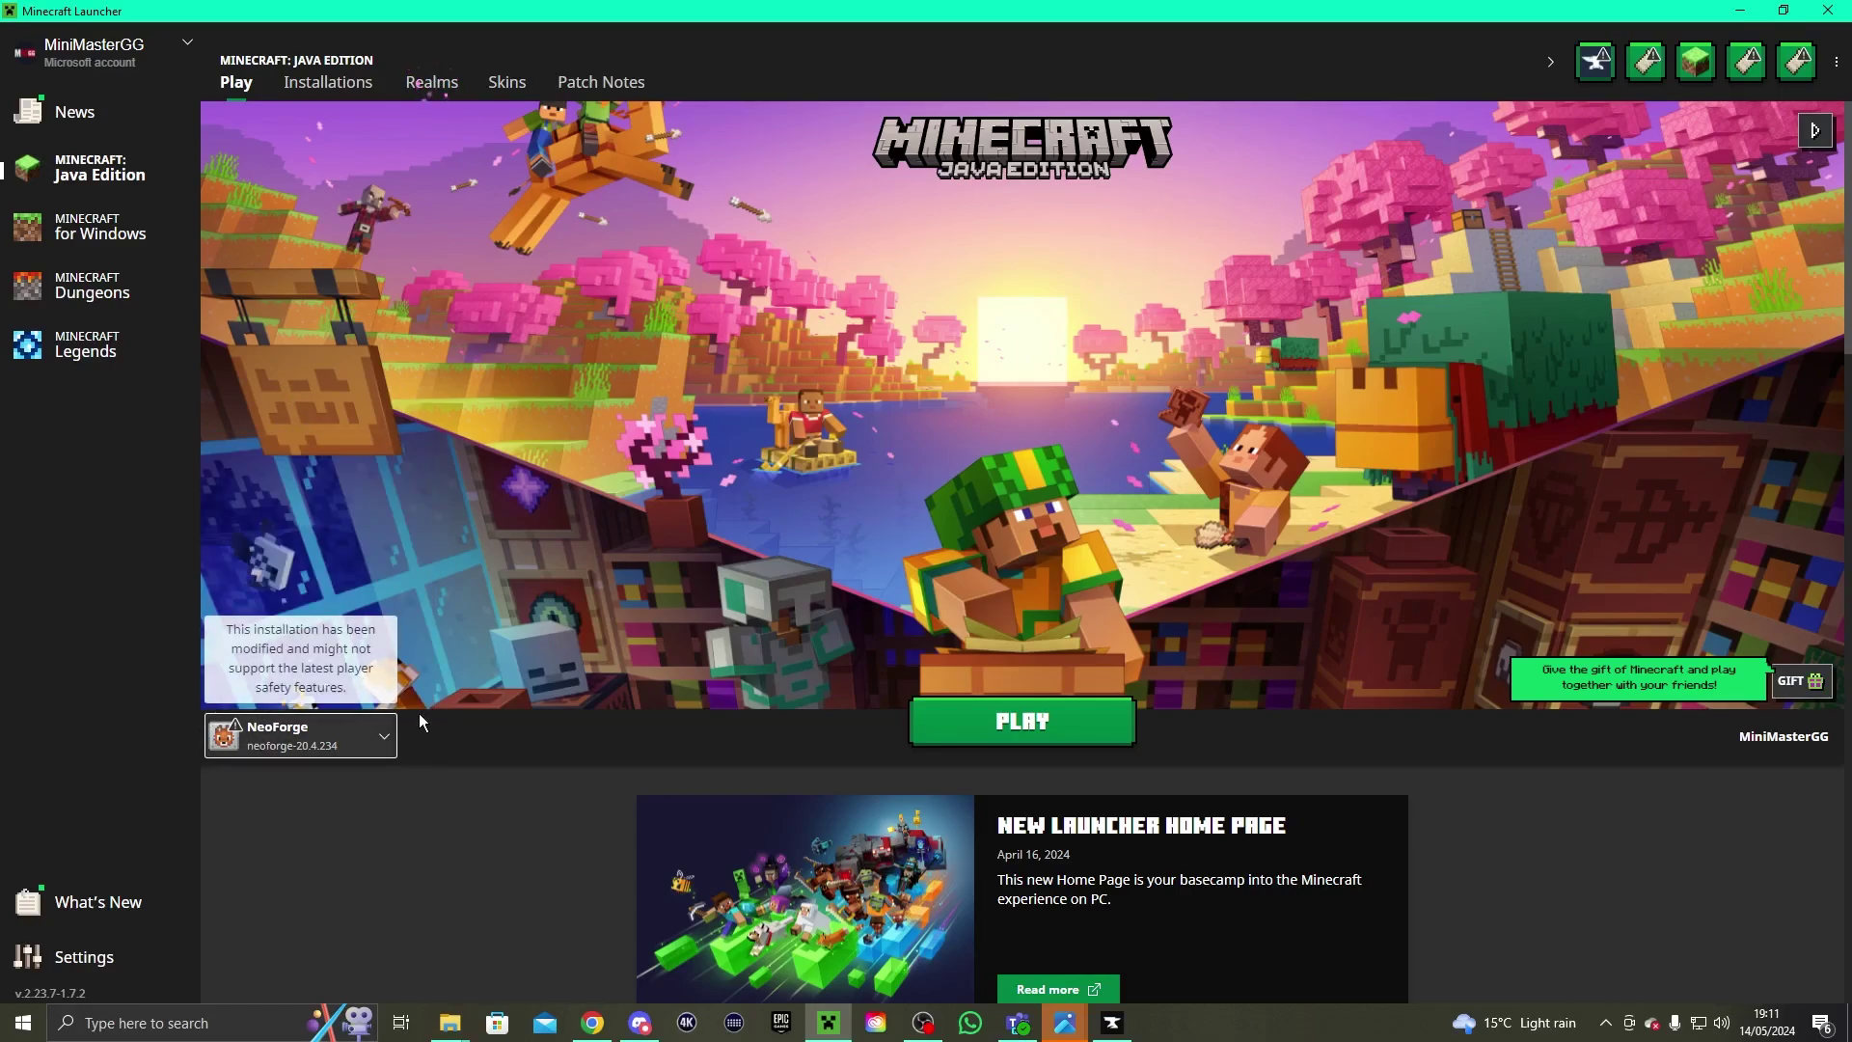
pyautogui.click(1022, 722)
pyautogui.click(1141, 611)
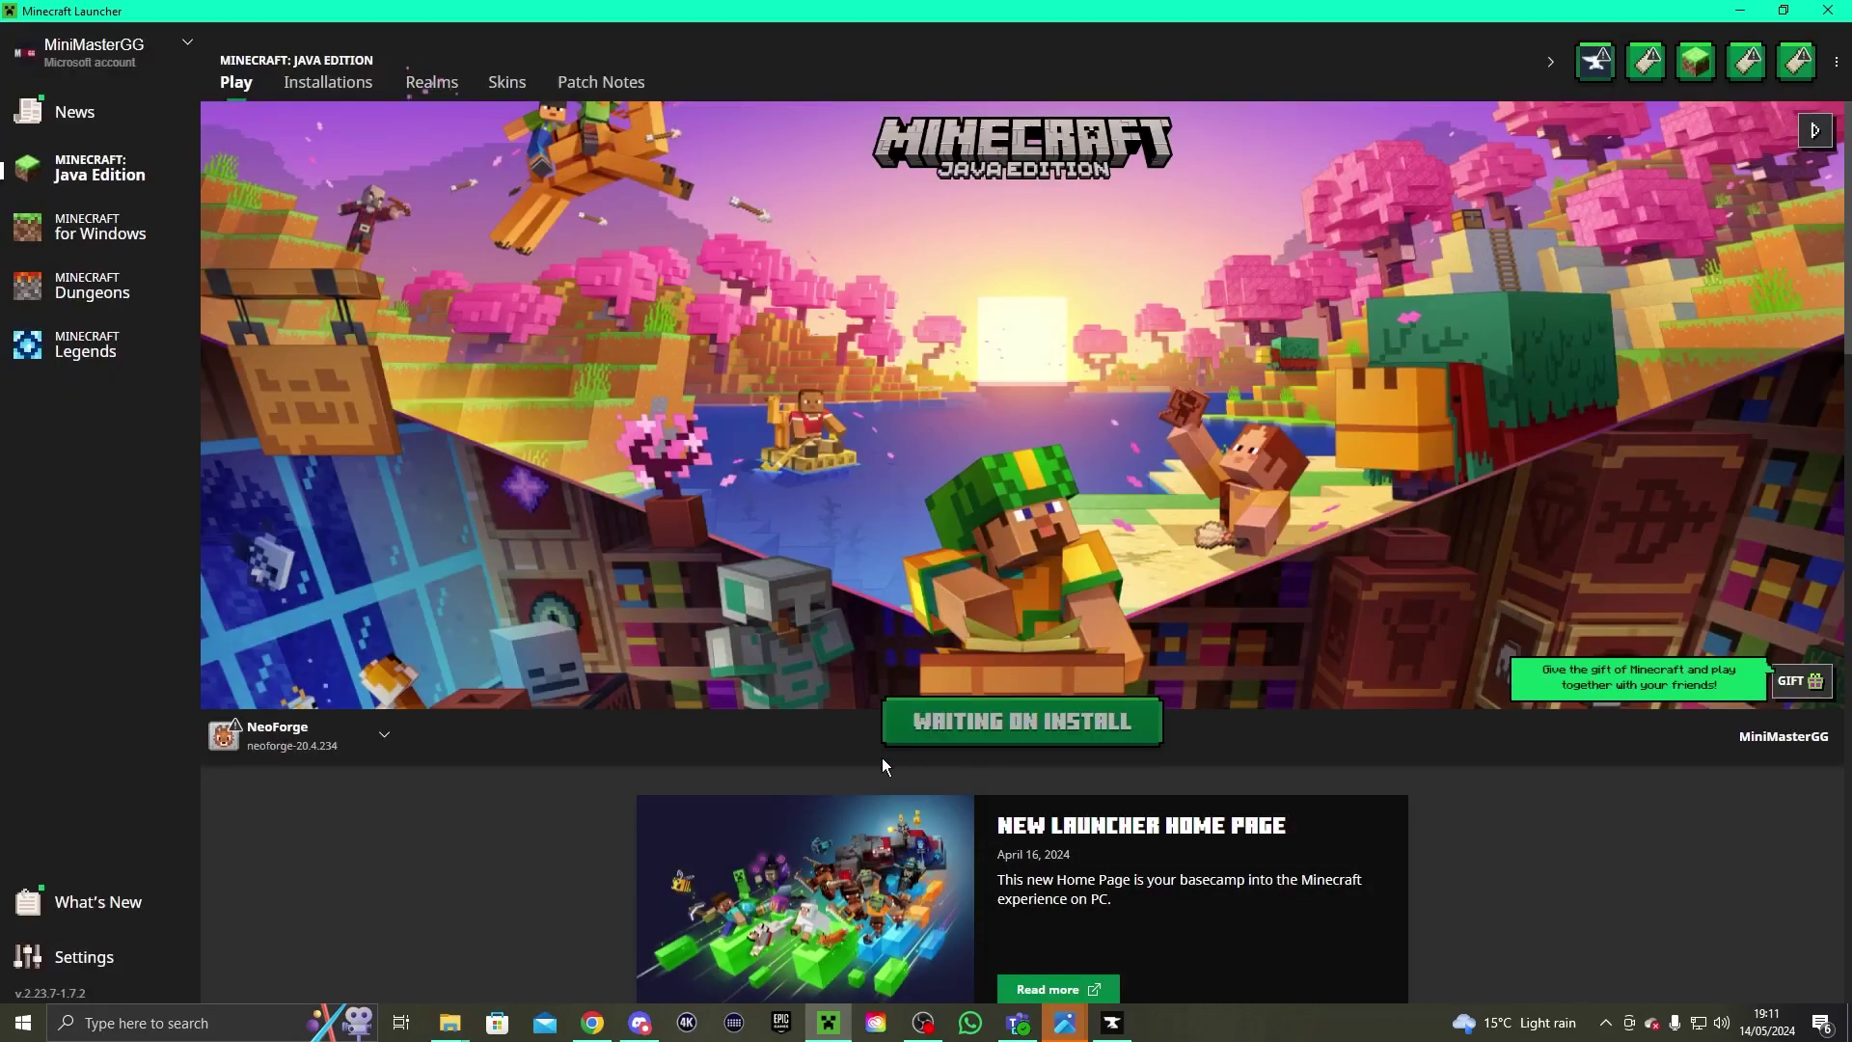